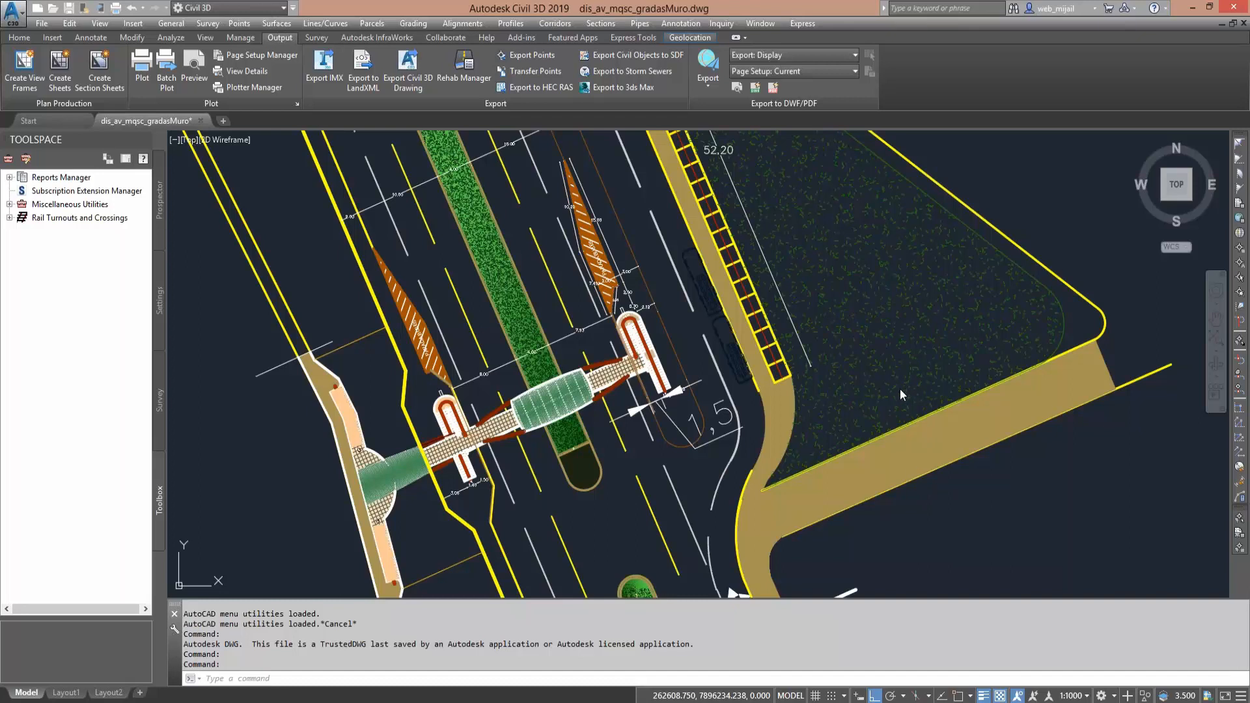
- Show the active drawing's Civil 3D object collections and bring up the Home design tools
middle_drag(952, 456, 939, 488)
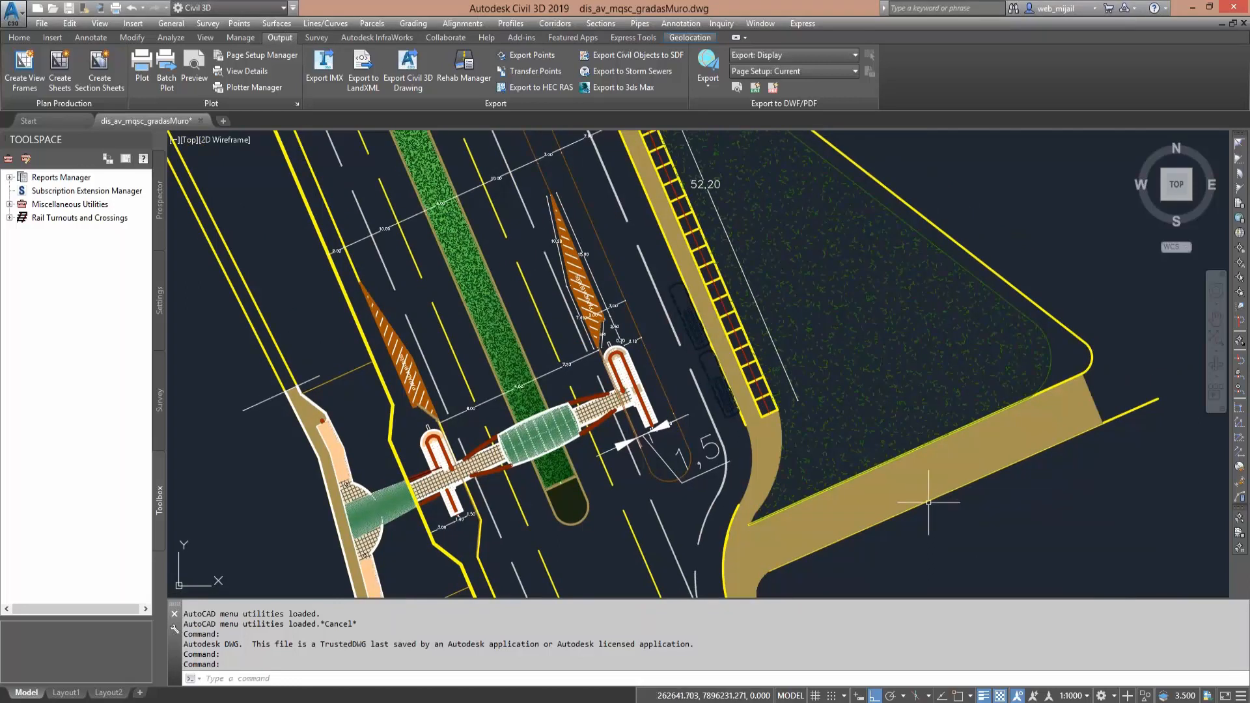
middle_drag(784, 408, 822, 422)
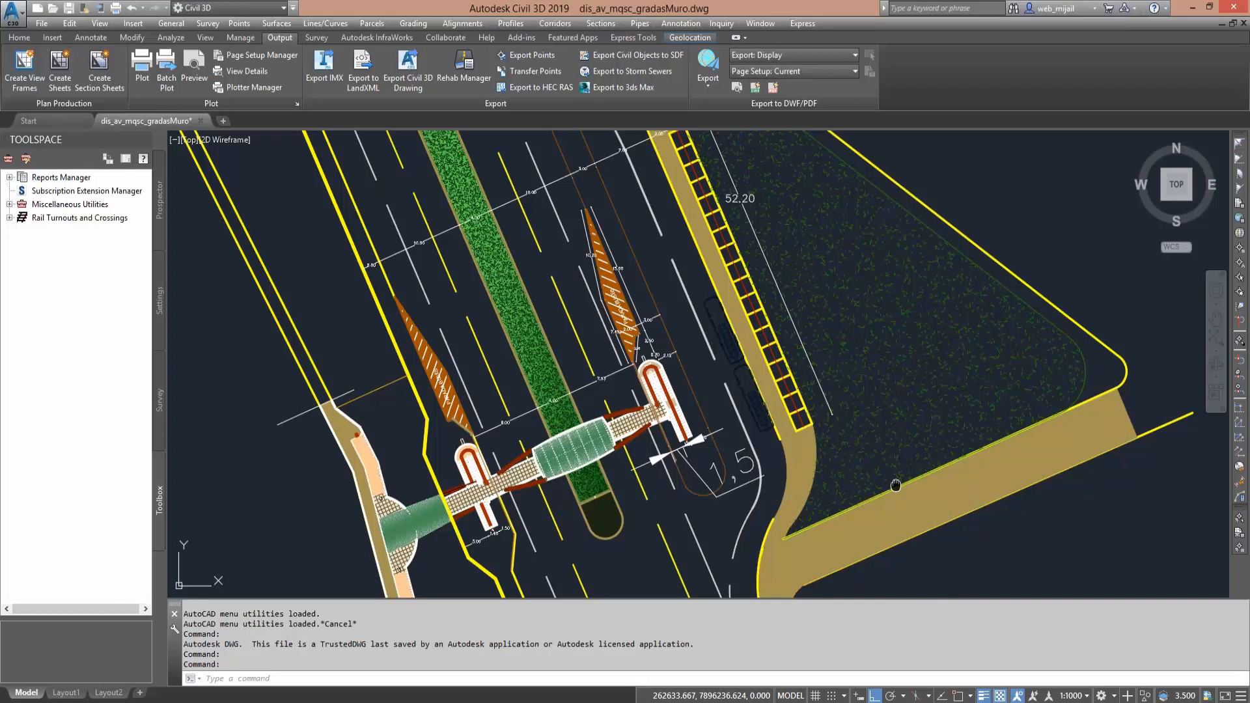
middle_drag(896, 485, 897, 464)
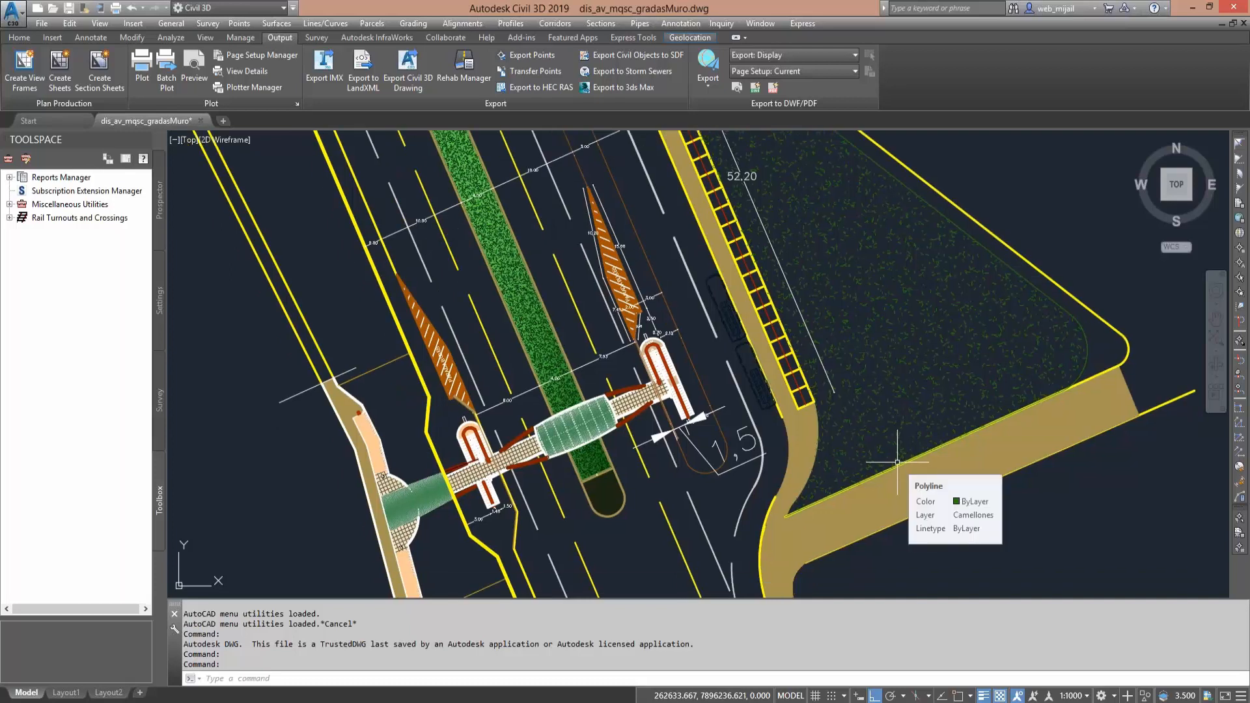
scroll(897, 462, down, 5)
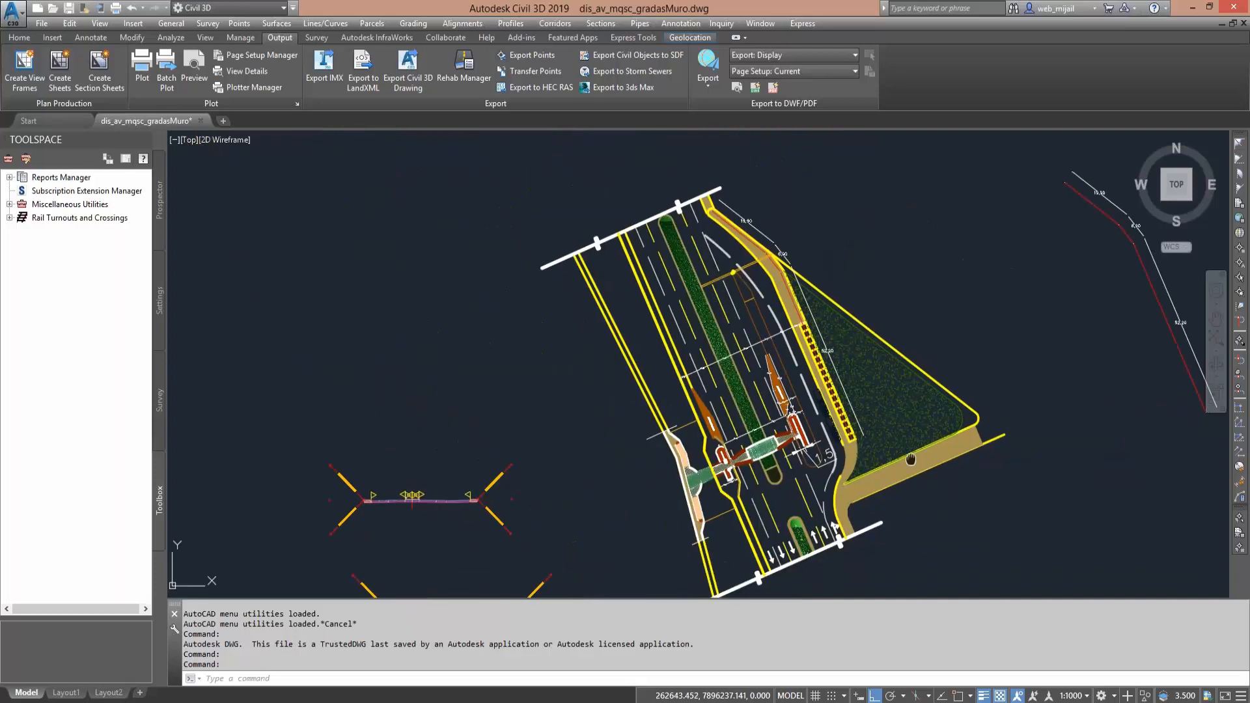
middle_drag(941, 470, 820, 461)
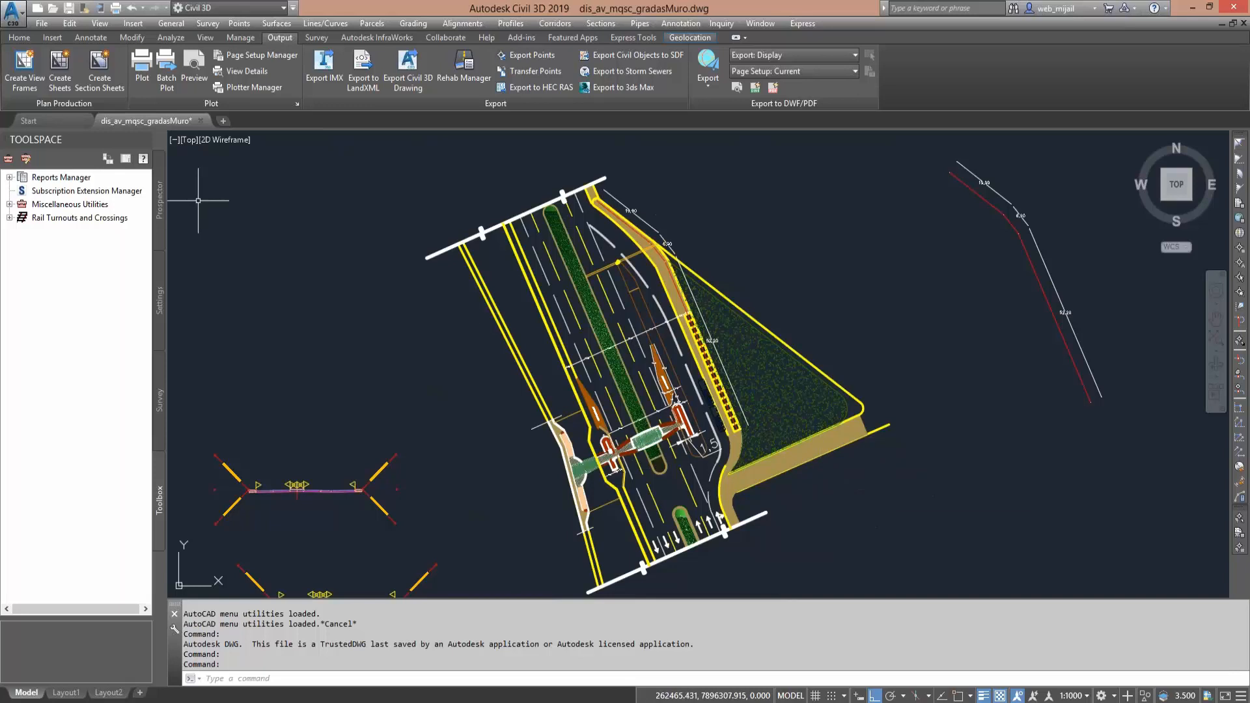
click(160, 200)
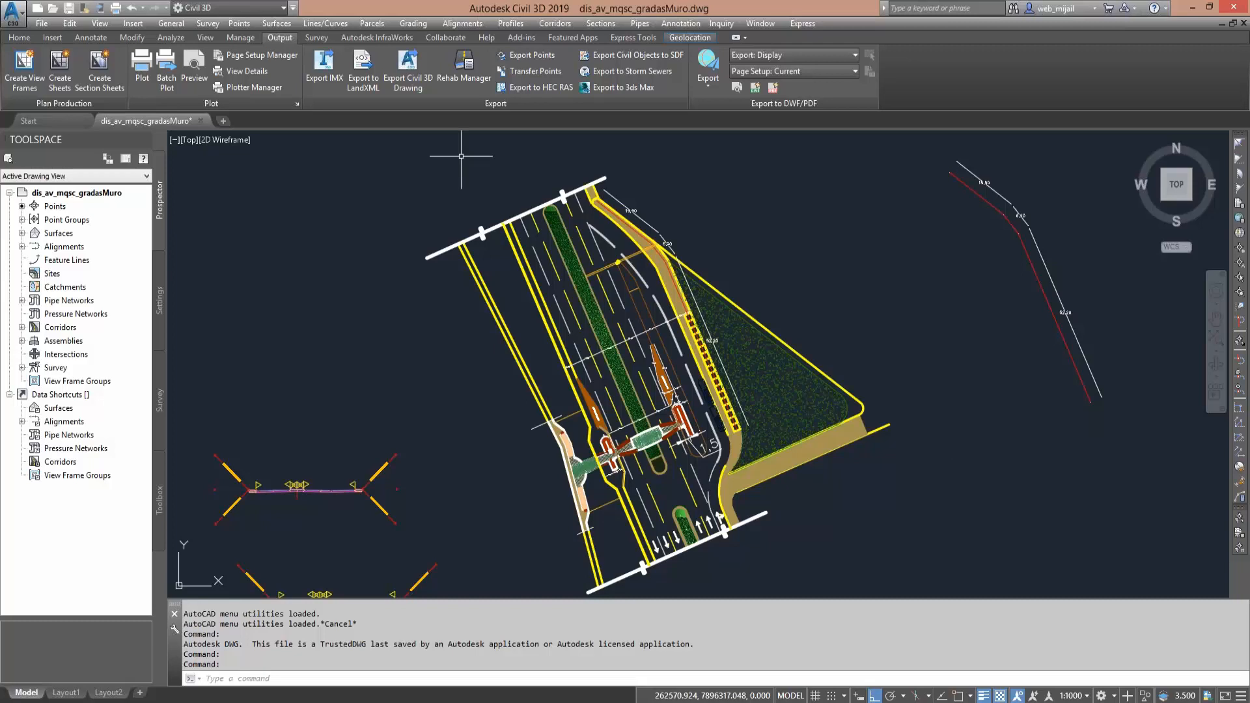
click(29, 40)
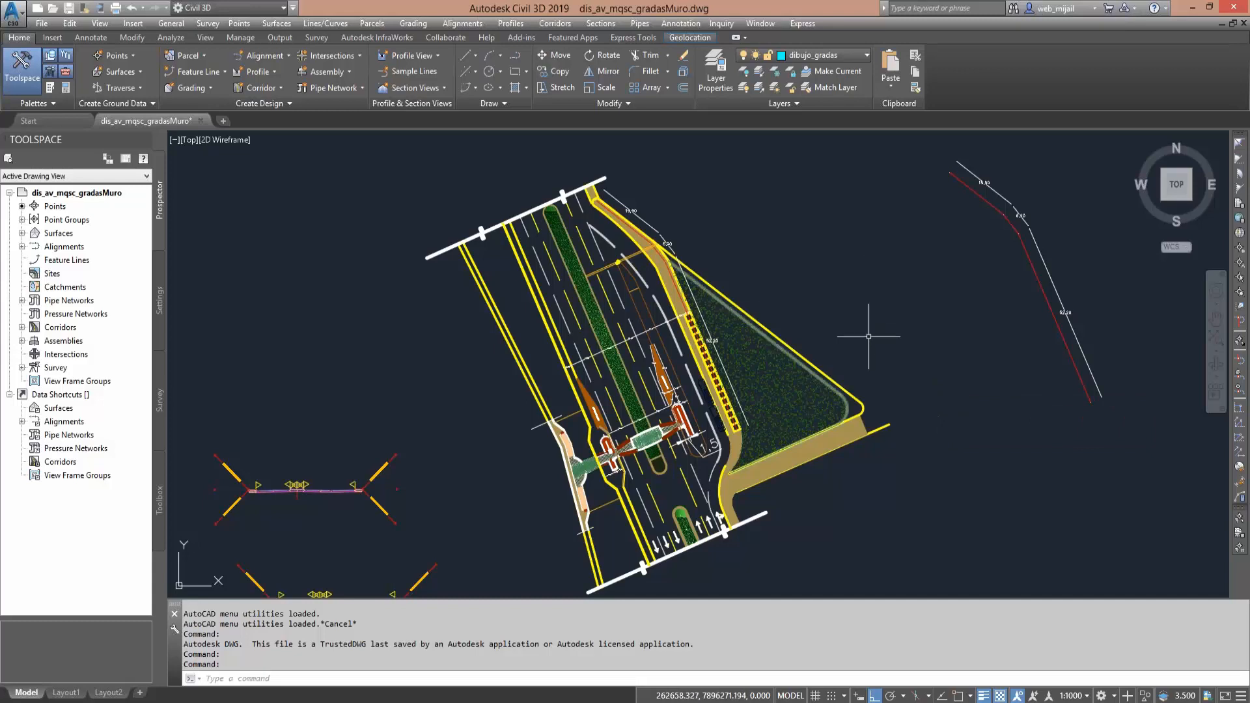
- Survey the whole drawing around the pedestrian crossing plan, including the section views, volume tables and road layout
middle_drag(869, 337, 597, 256)
middle_drag(722, 342, 632, 298)
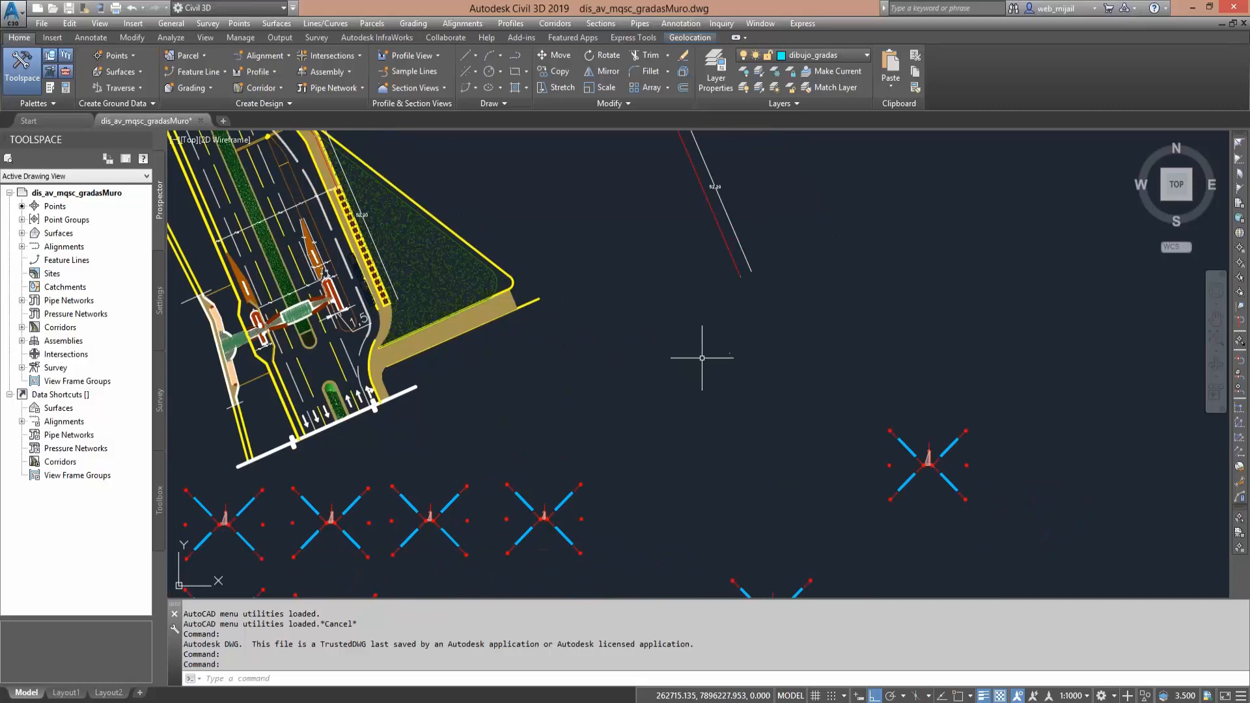
mouse_move(703, 364)
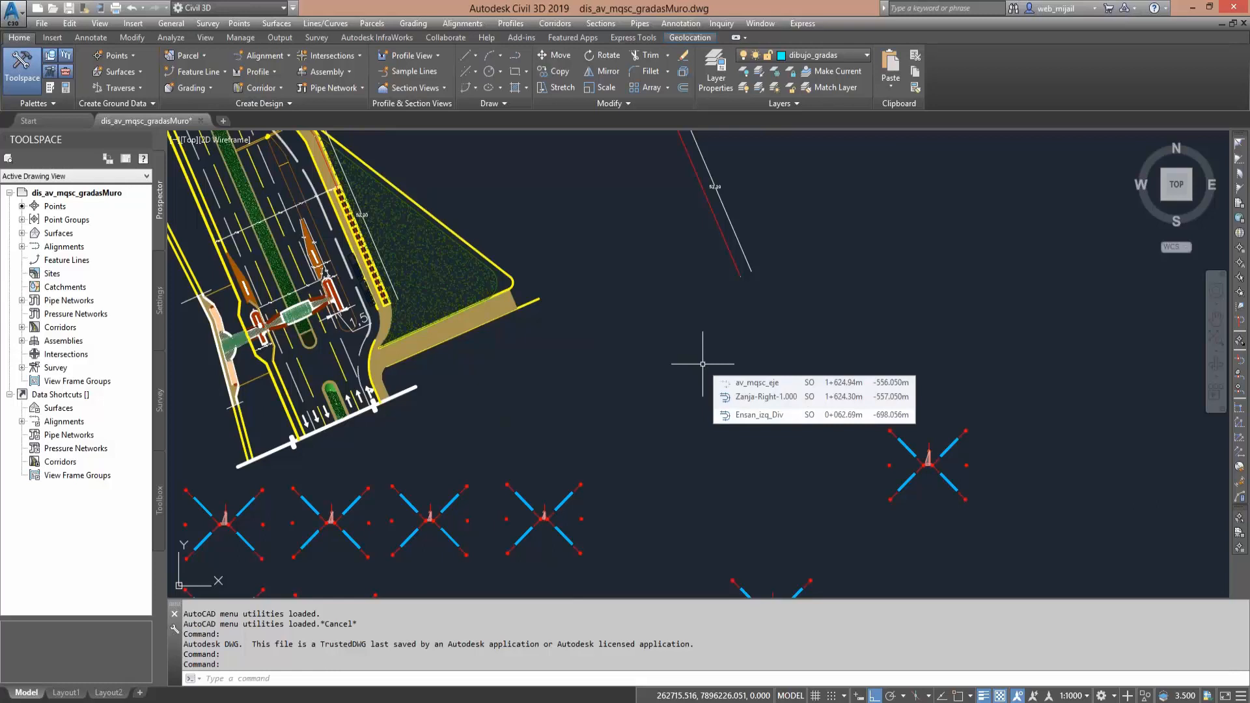
scroll(703, 369, down, 4)
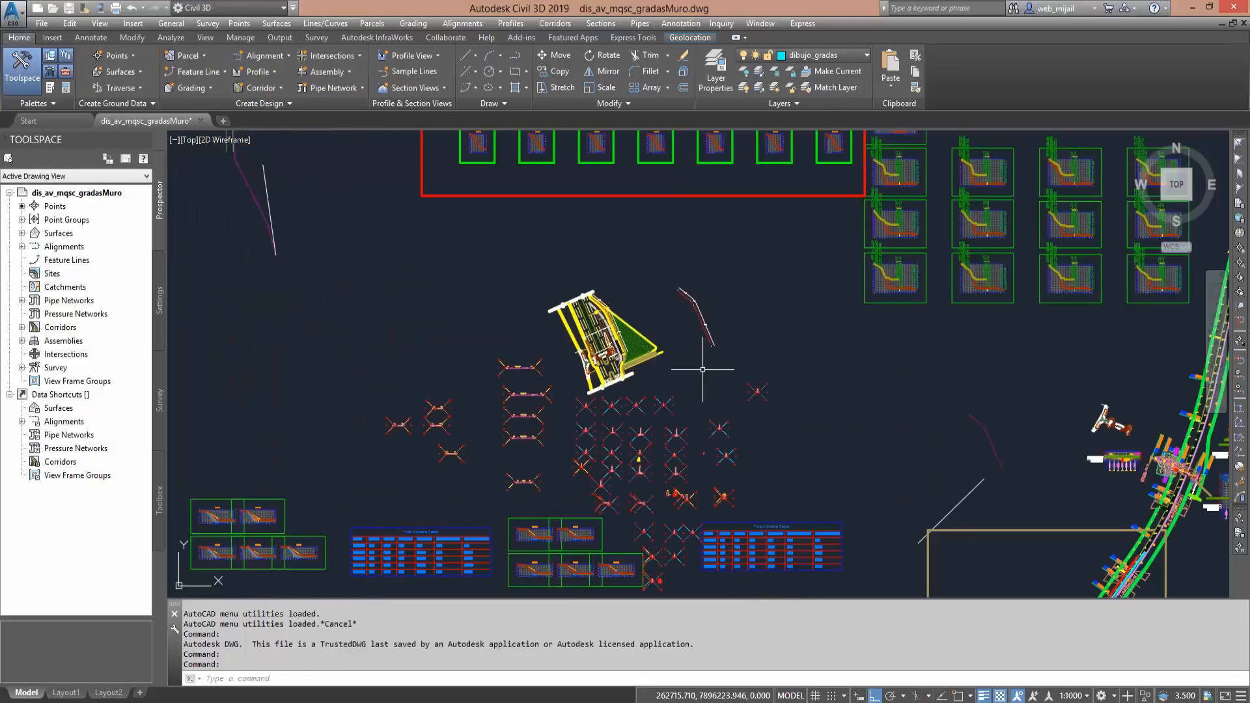
mouse_move(702, 369)
middle_down()
mouse_move(683, 383)
mouse_move(666, 299)
middle_up()
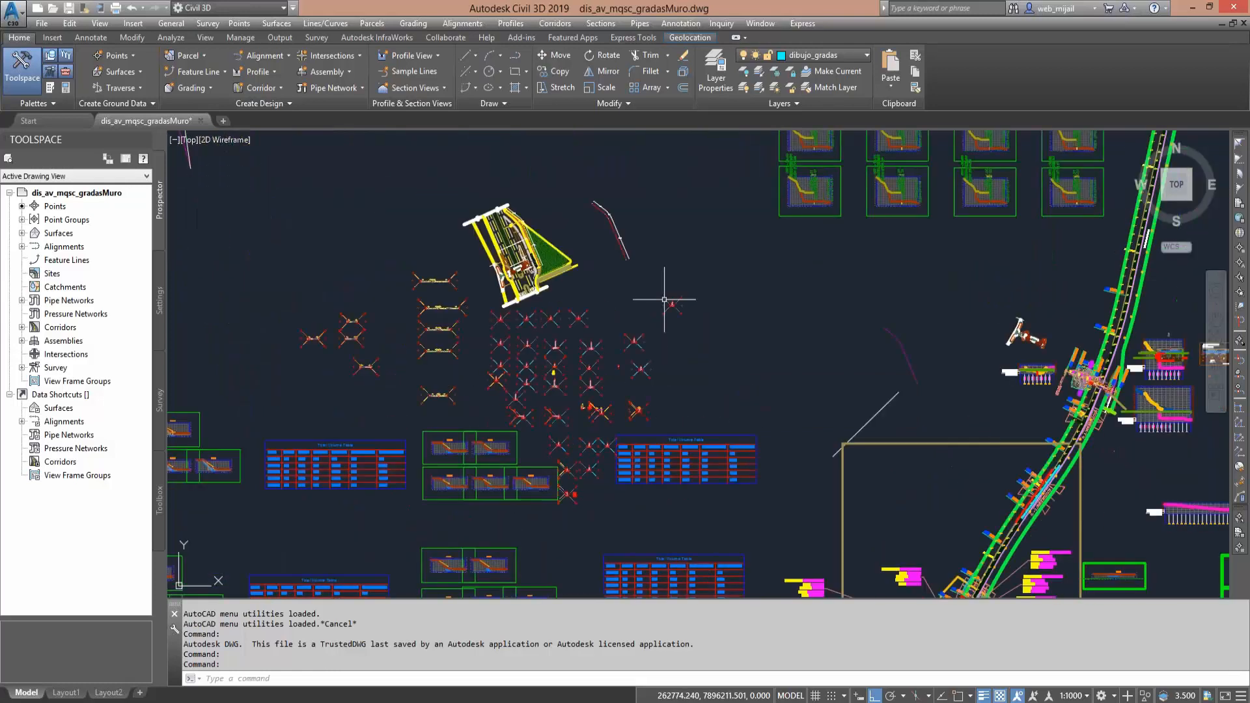
middle_drag(392, 356, 647, 375)
mouse_move(545, 358)
middle_down()
mouse_move(567, 328)
mouse_move(769, 212)
middle_up()
scroll(635, 358, down, 5)
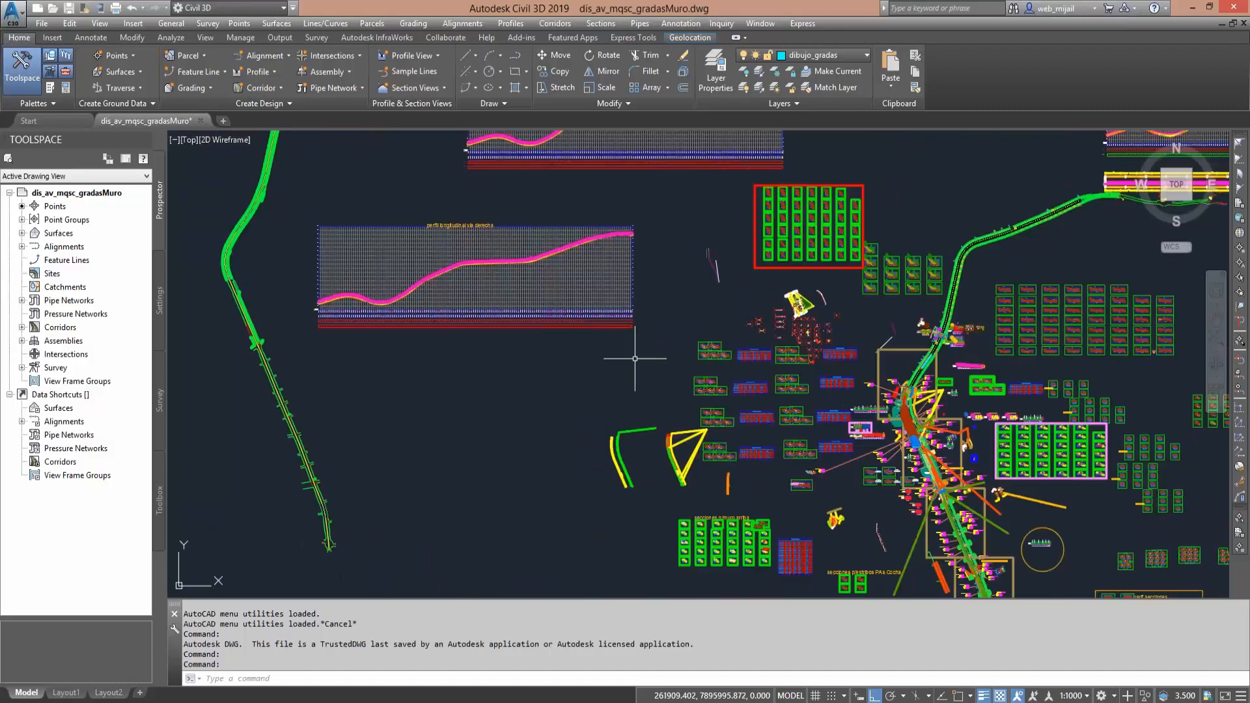
middle_drag(635, 358, 502, 300)
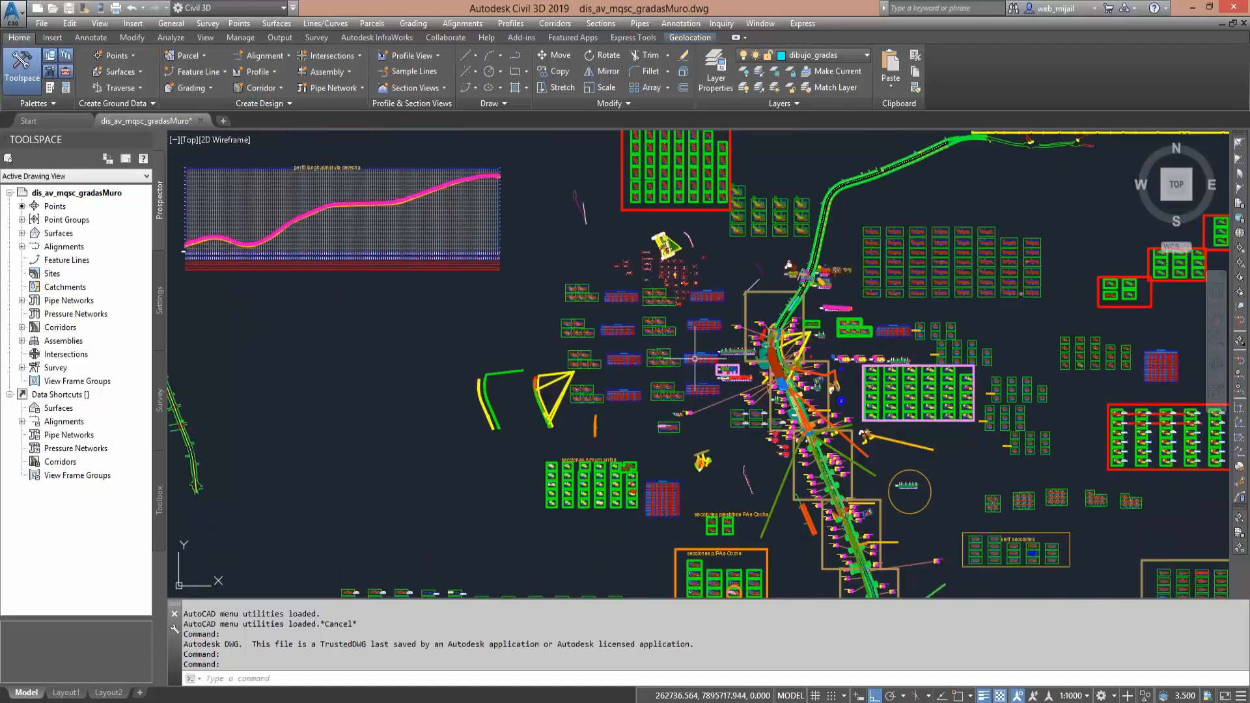
- Examine the AV_MQSC_EJE road plan between about stations 1+522 and 1+311, including the contoured area beside it
scroll(772, 356, up, 5)
scroll(773, 356, up, 3)
middle_drag(773, 356, 649, 308)
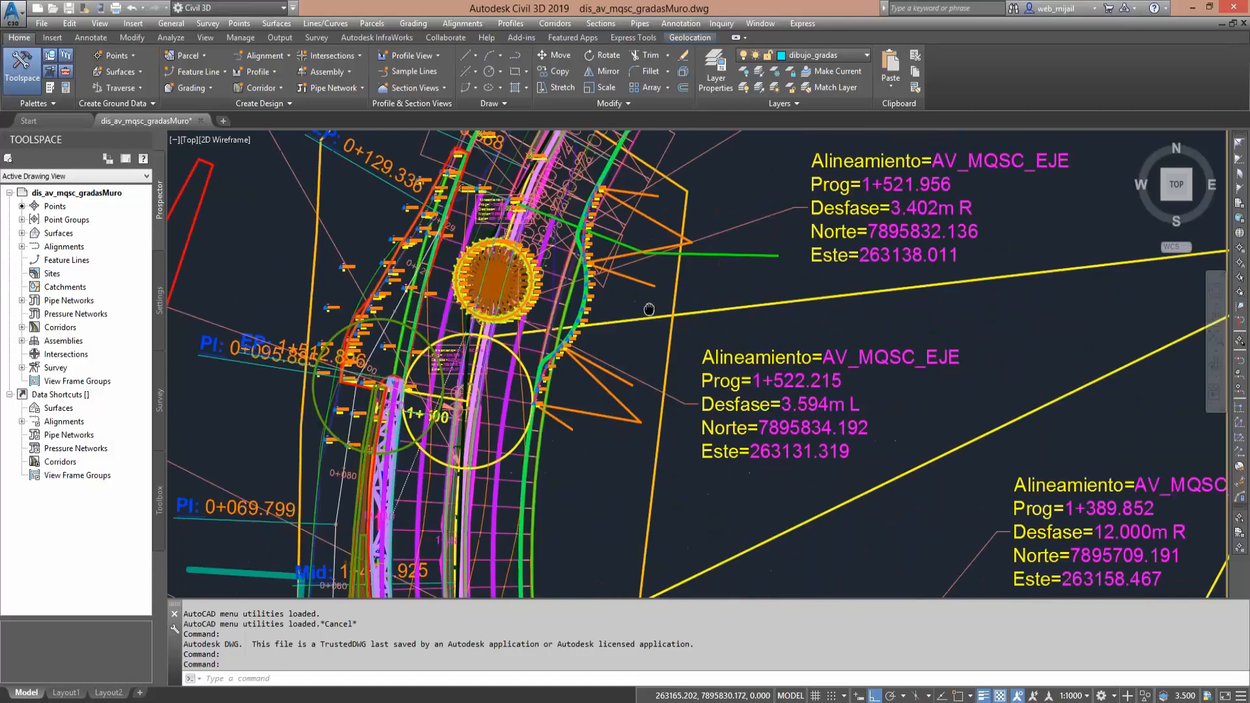
scroll(650, 309, down, 2)
middle_drag(628, 504, 582, 323)
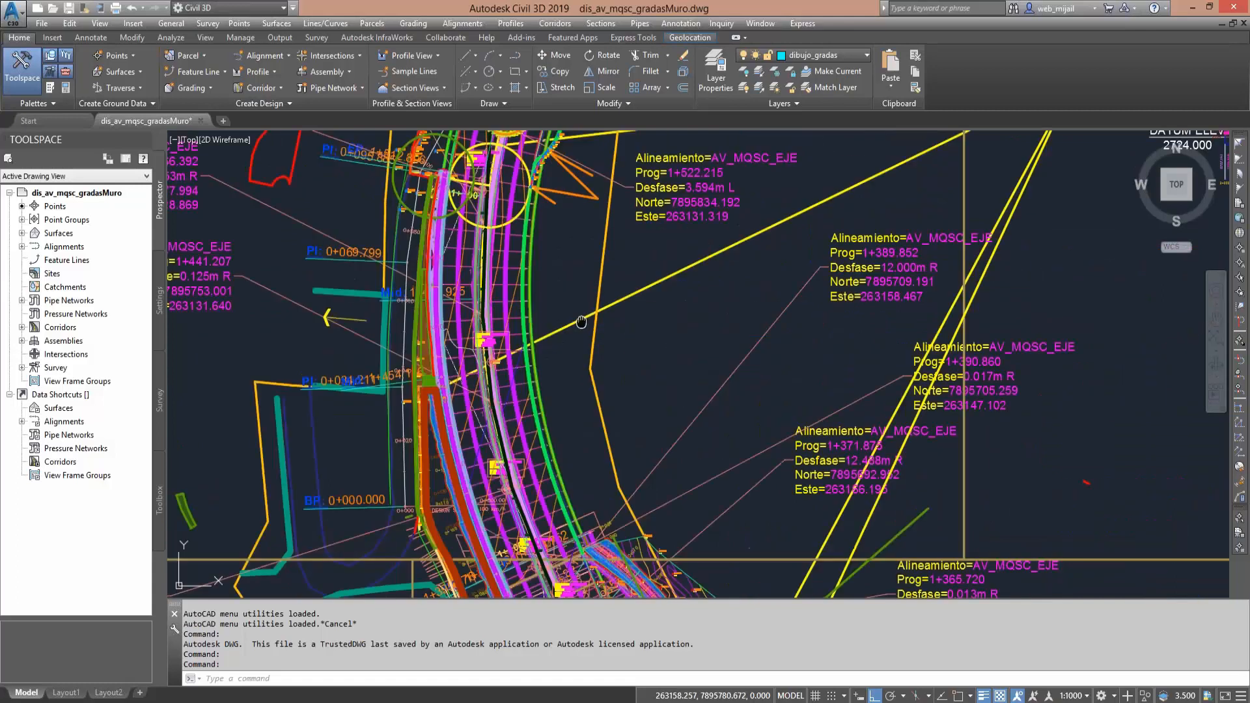
middle_drag(742, 589, 626, 297)
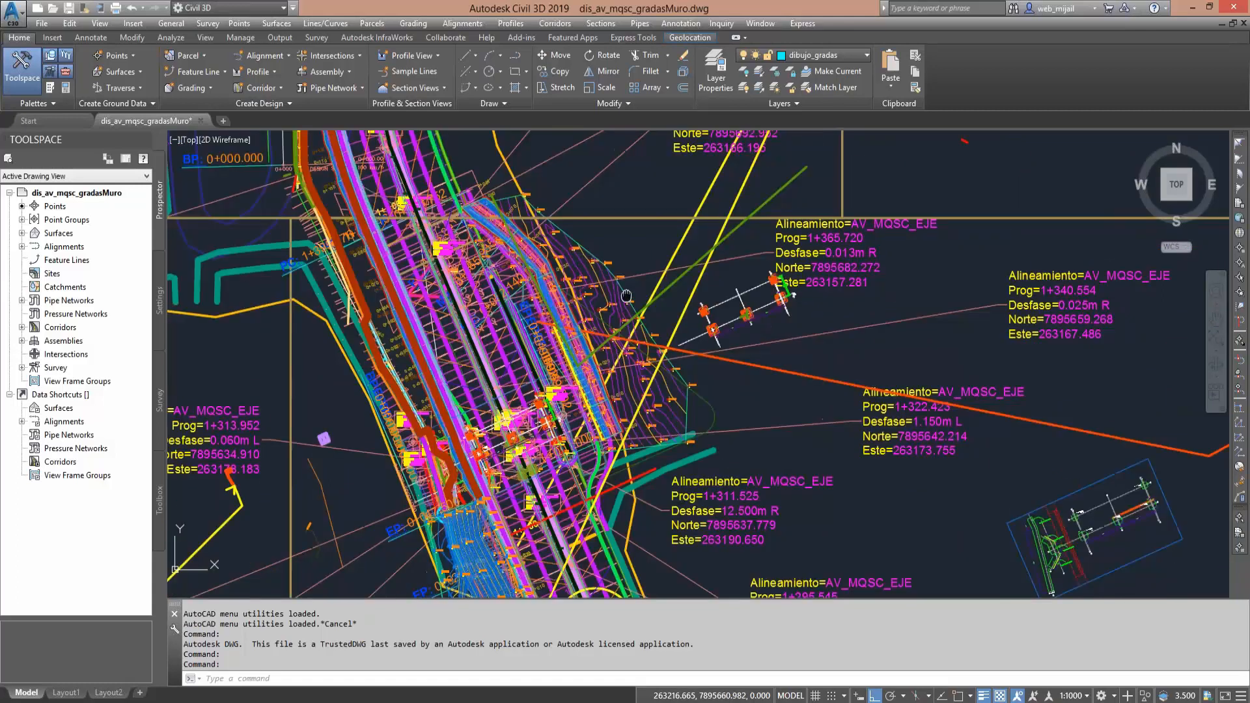
scroll(654, 341, up, 3)
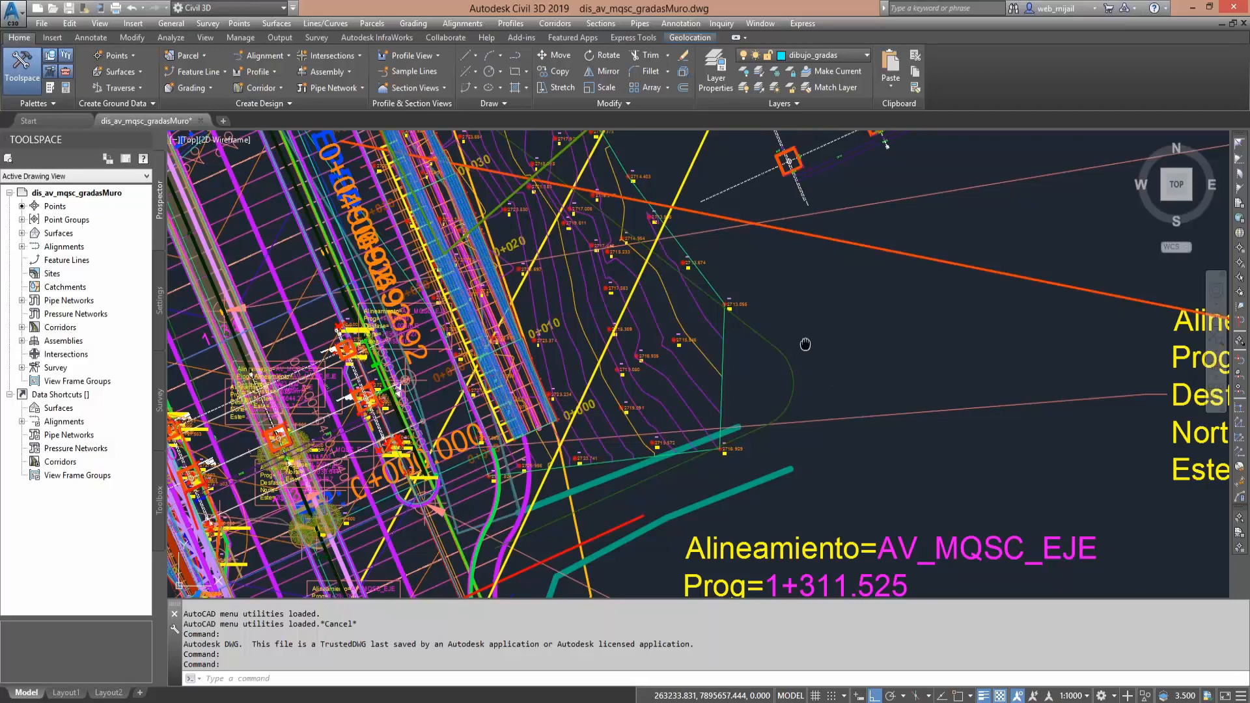
middle_drag(805, 344, 836, 445)
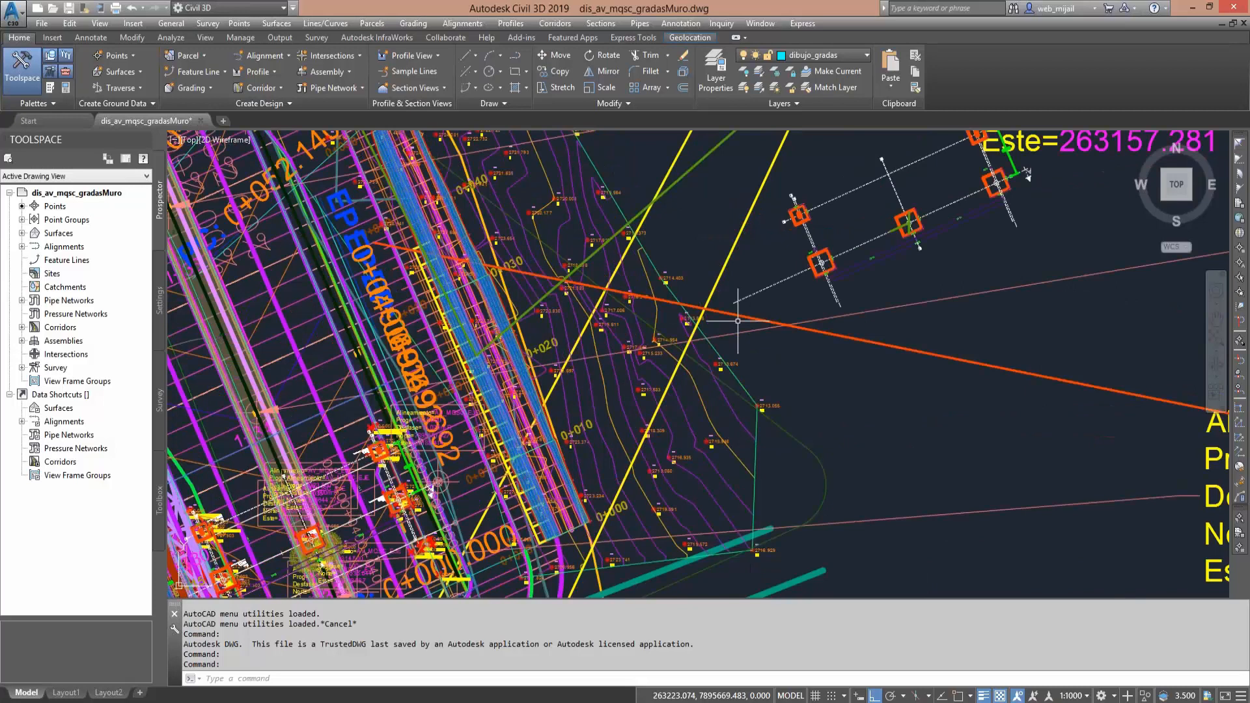
scroll(789, 502, down, 5)
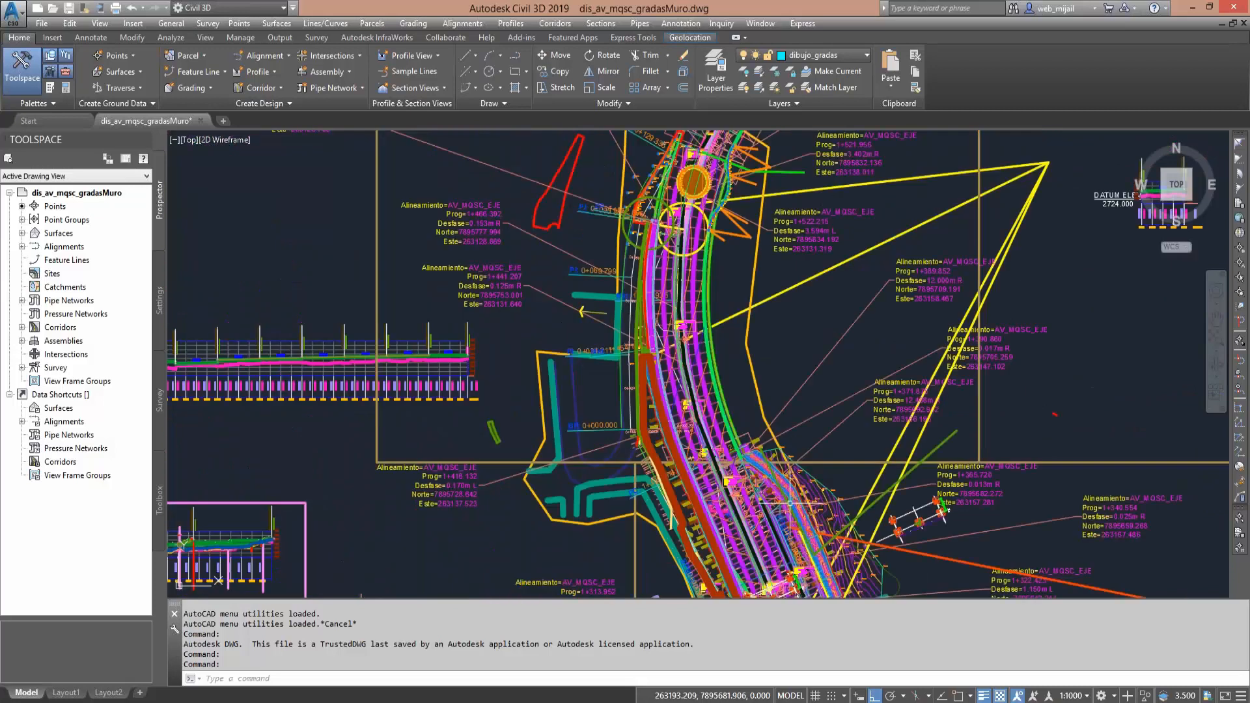
- Follow the AV_MQSC_EJE road back to its start and inspect the plan around station 0+060 and the Rotary Club roundabout
middle_drag(747, 261, 694, 374)
mouse_move(1013, 139)
middle_down()
mouse_move(726, 430)
mouse_move(558, 408)
mouse_move(748, 136)
middle_up()
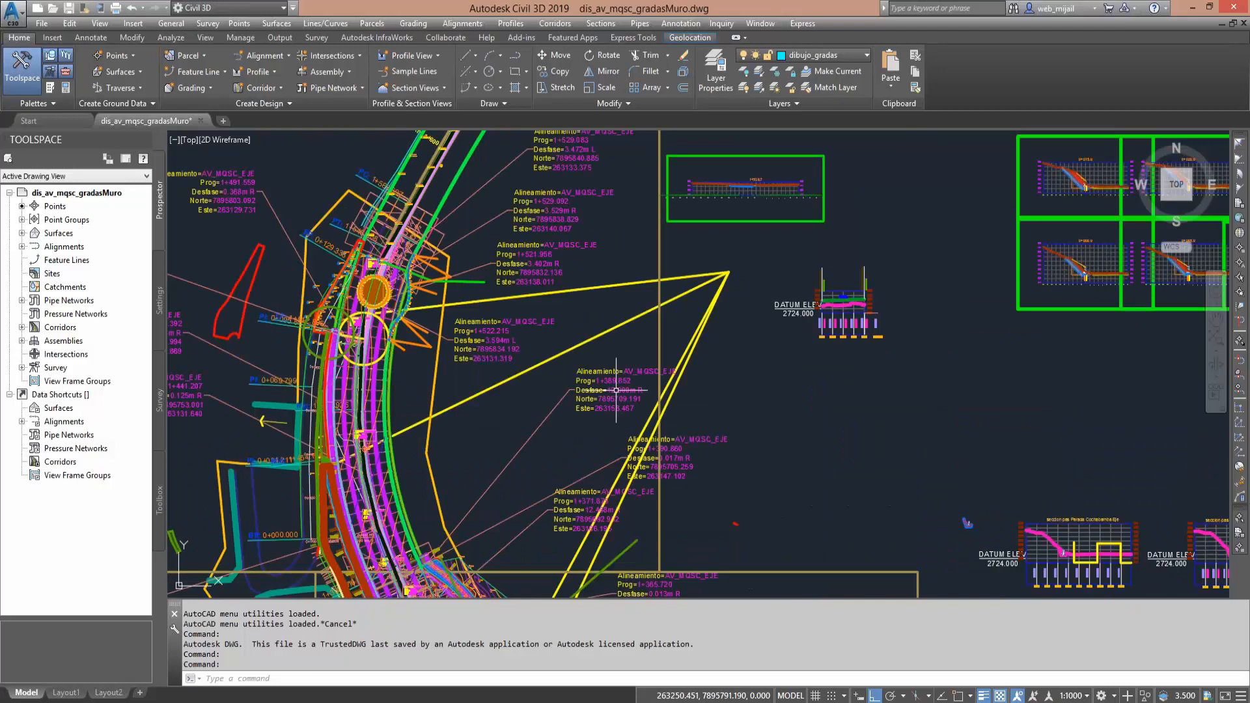
middle_drag(616, 390, 599, 141)
middle_drag(742, 553, 635, 136)
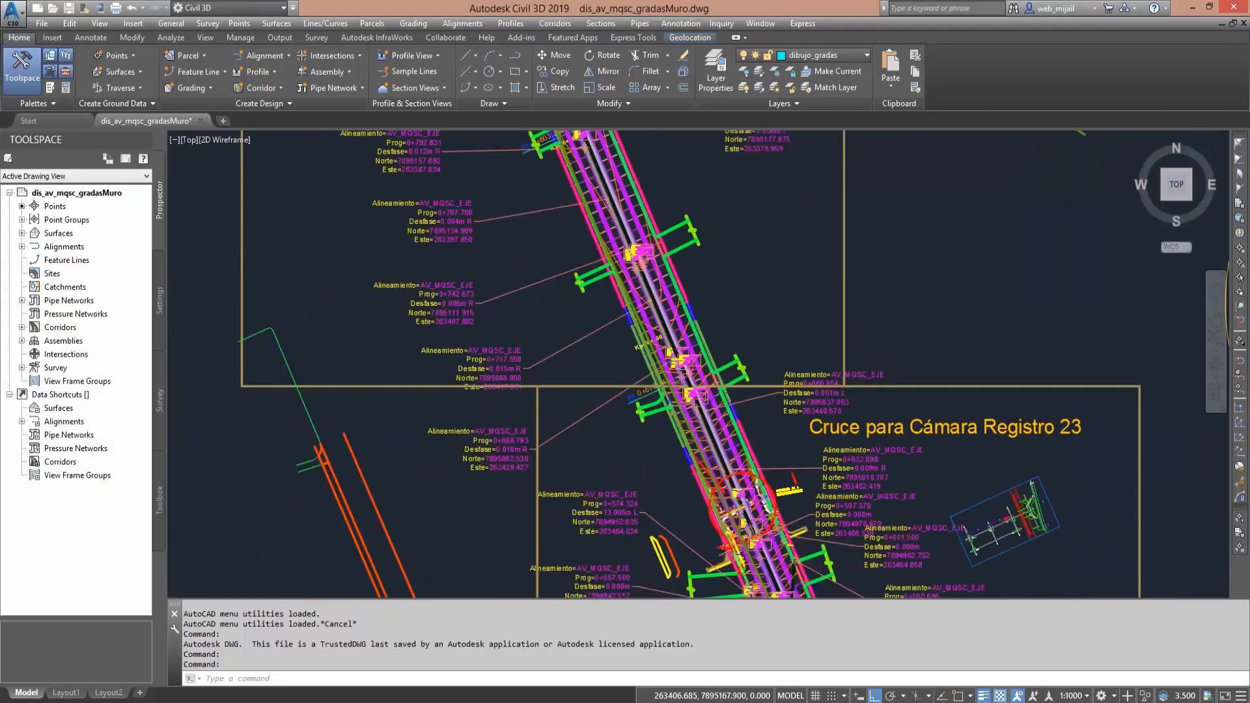
middle_drag(797, 573, 625, 134)
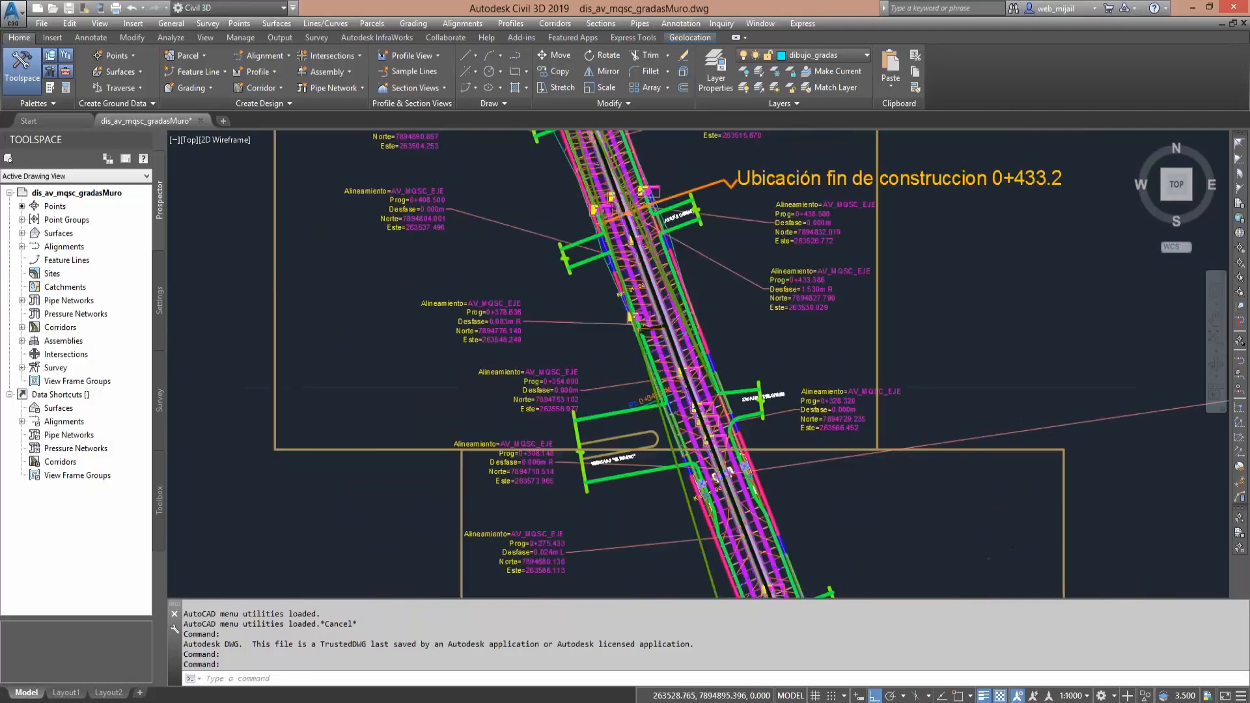
middle_drag(762, 586, 632, 72)
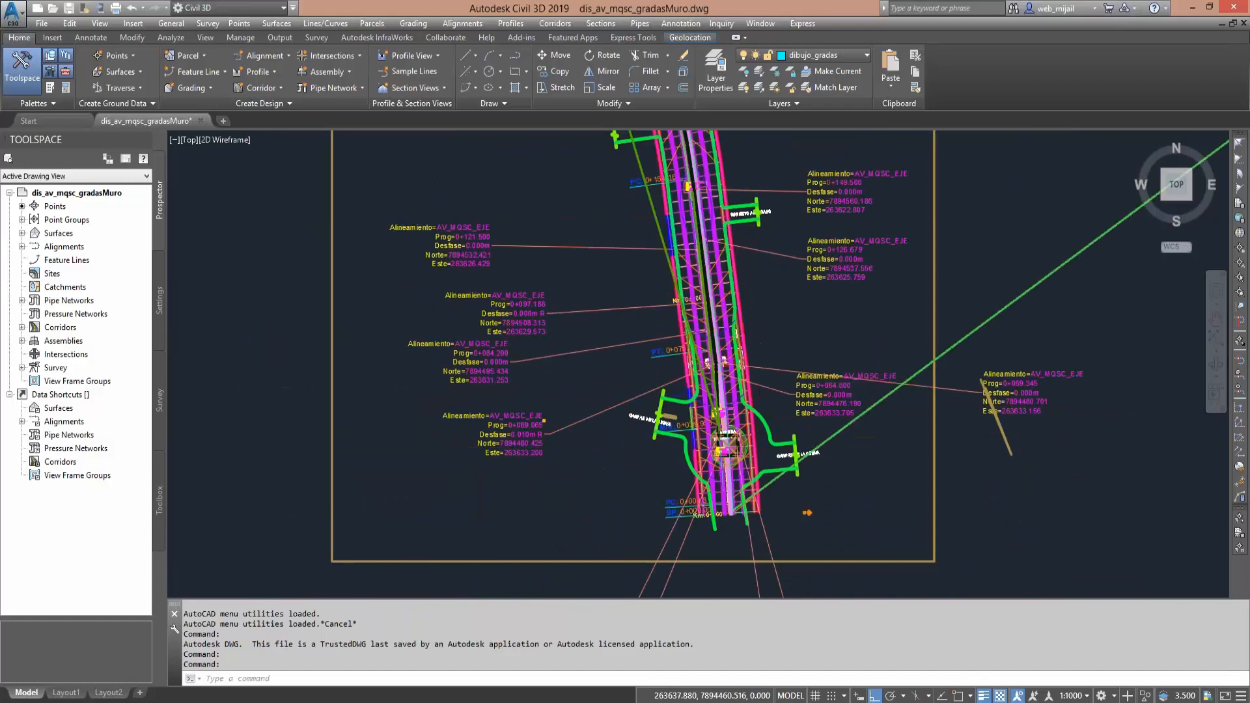
scroll(702, 365, up, 7)
scroll(702, 365, up, 2)
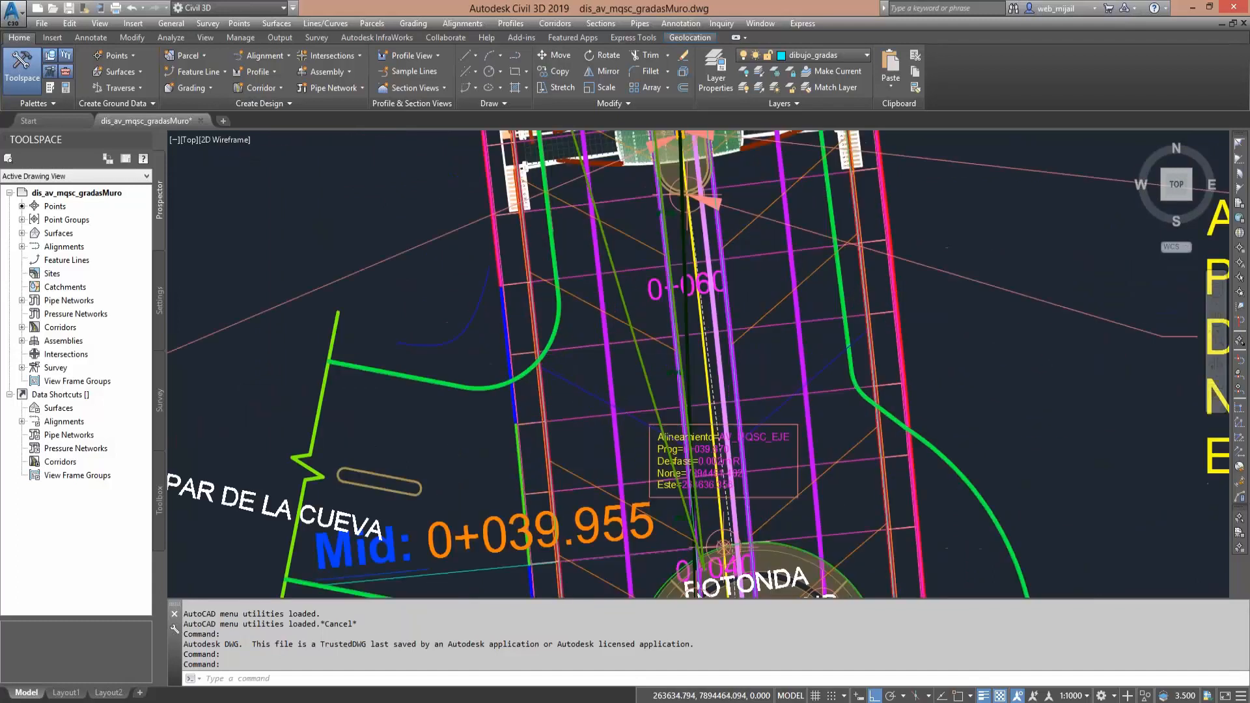
scroll(702, 367, up, 4)
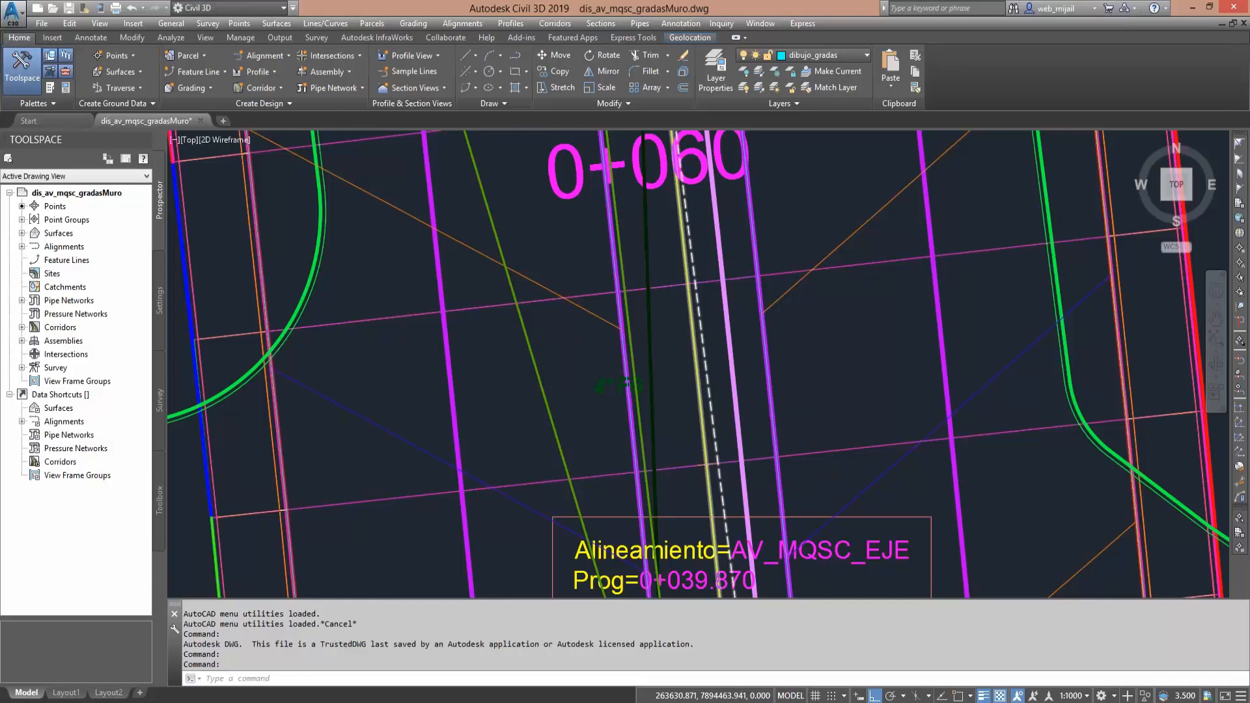
scroll(501, 368, down, 1)
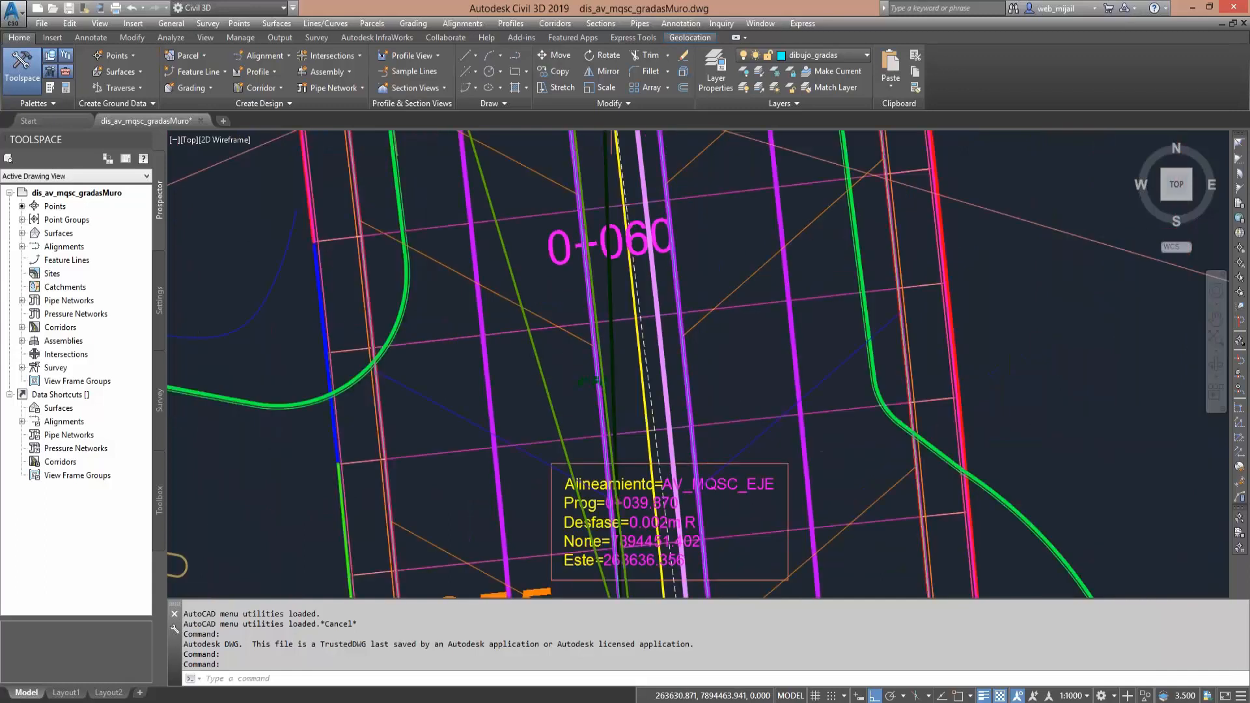
scroll(550, 371, down, 2)
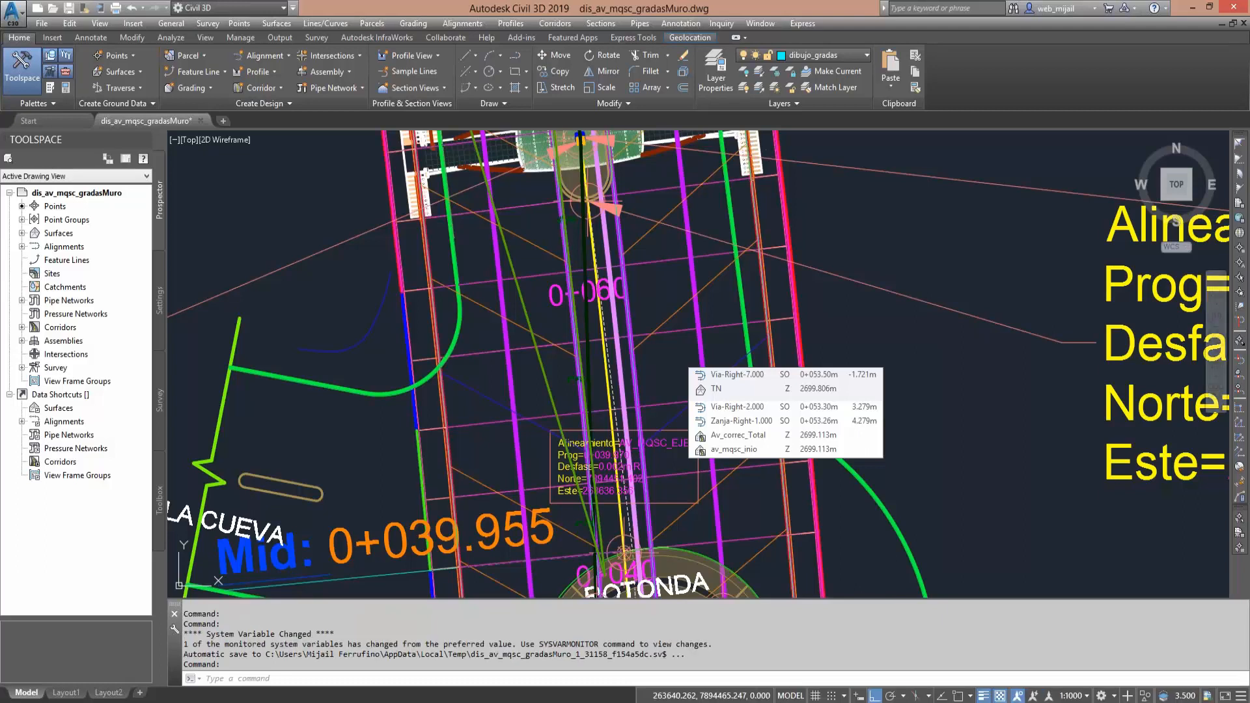
scroll(570, 338, down, 2)
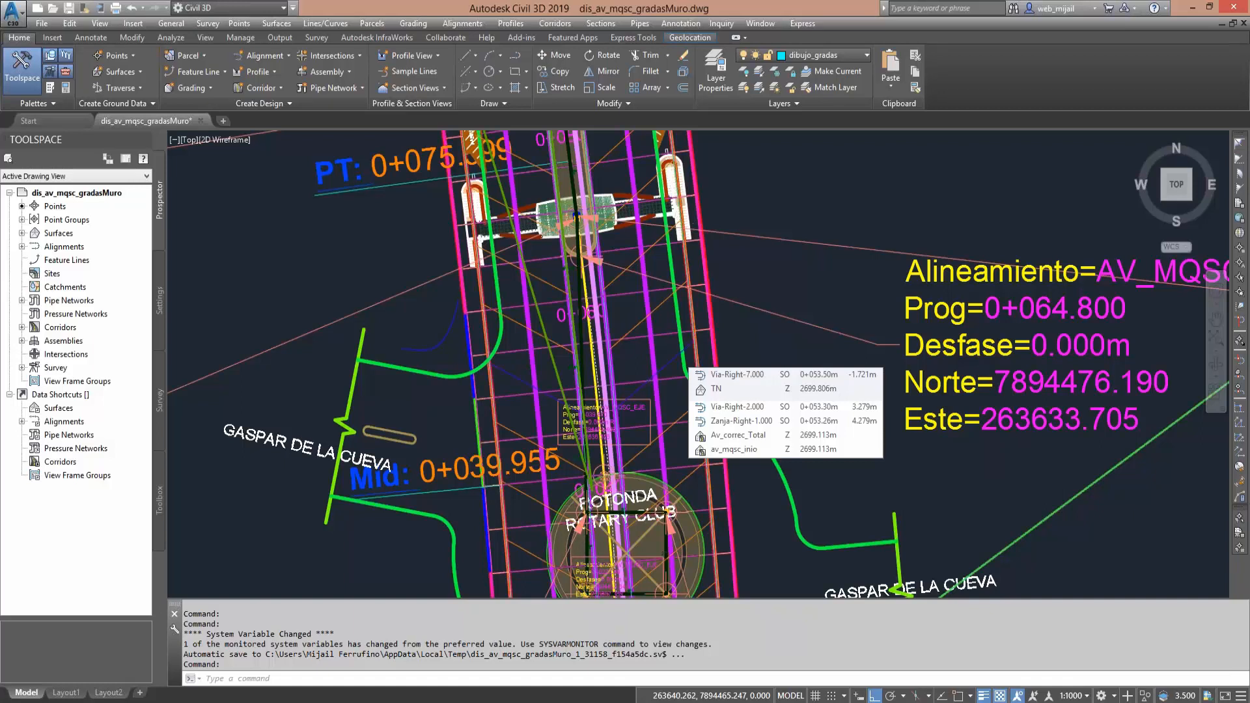
- Examine the avenue's longitudinal profile view, comparing the terrain line with the design grade lines and vertical curves
scroll(258, 432, down, 5)
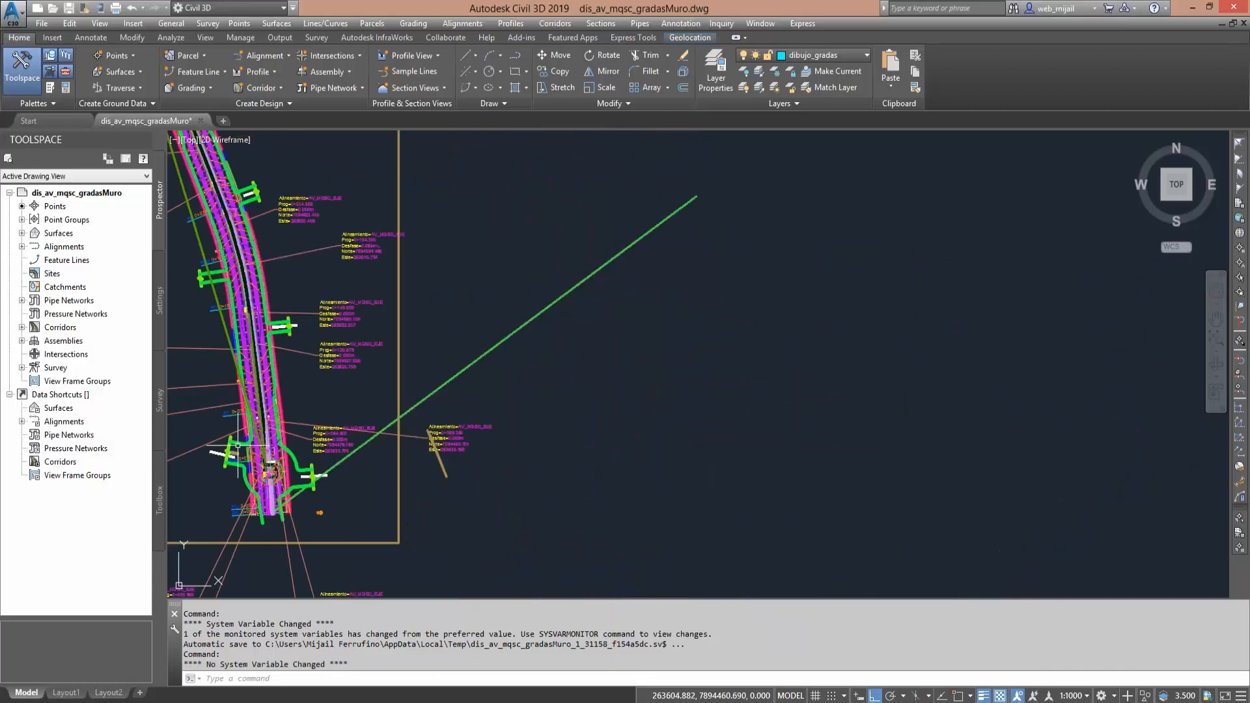
scroll(472, 350, down, 4)
mouse_move(529, 277)
middle_down()
mouse_move(500, 391)
mouse_move(548, 486)
middle_up()
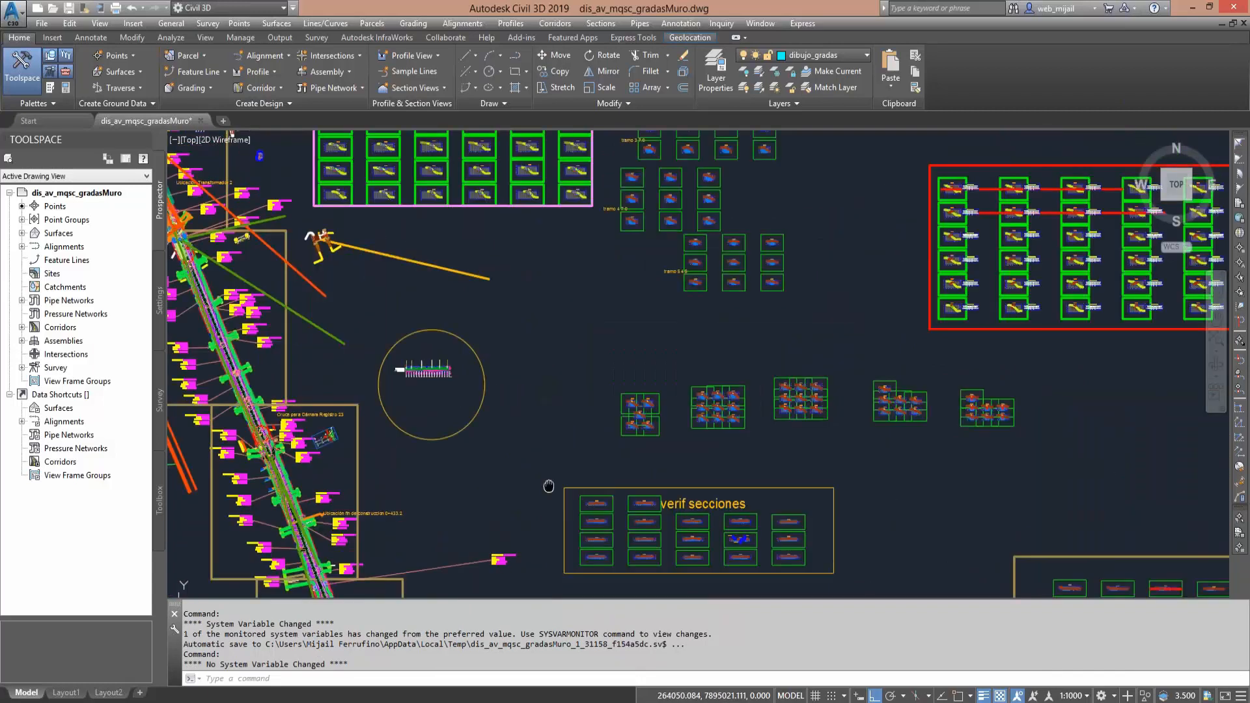
middle_drag(769, 180, 640, 542)
middle_drag(557, 144, 612, 465)
mouse_move(710, 214)
middle_down()
mouse_move(673, 352)
mouse_move(593, 490)
middle_up()
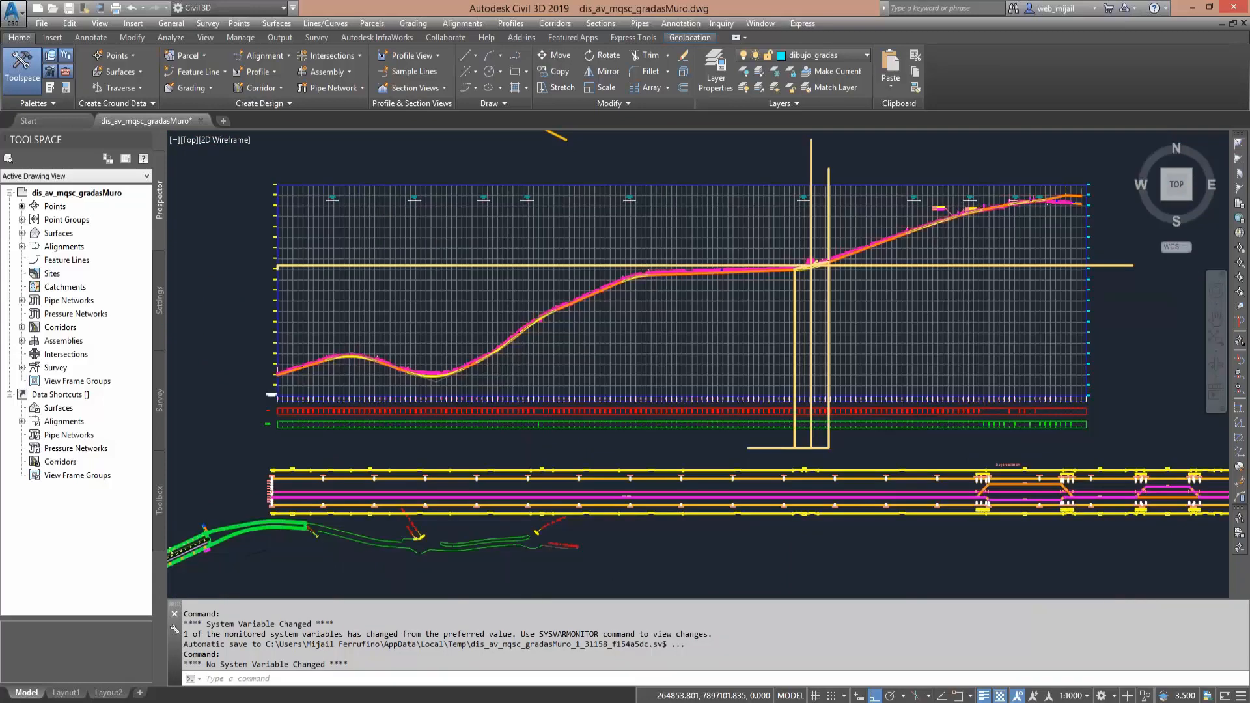
scroll(654, 352, up, 2)
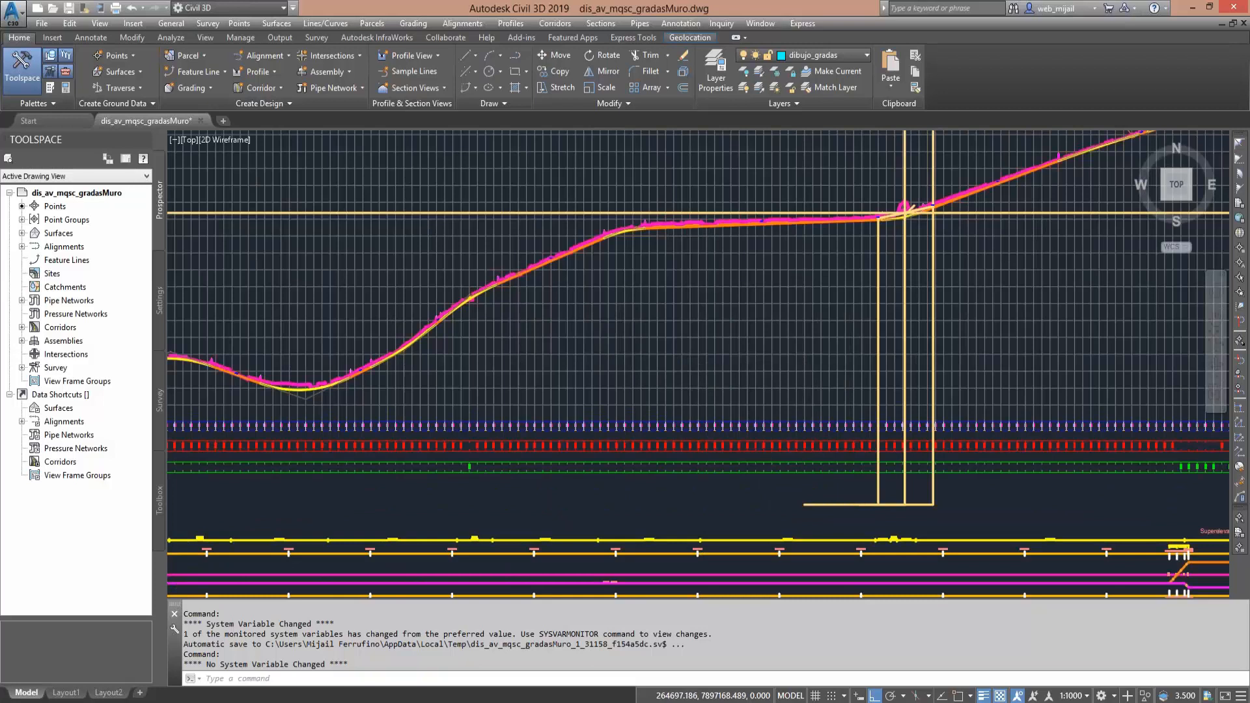
scroll(519, 349, up, 6)
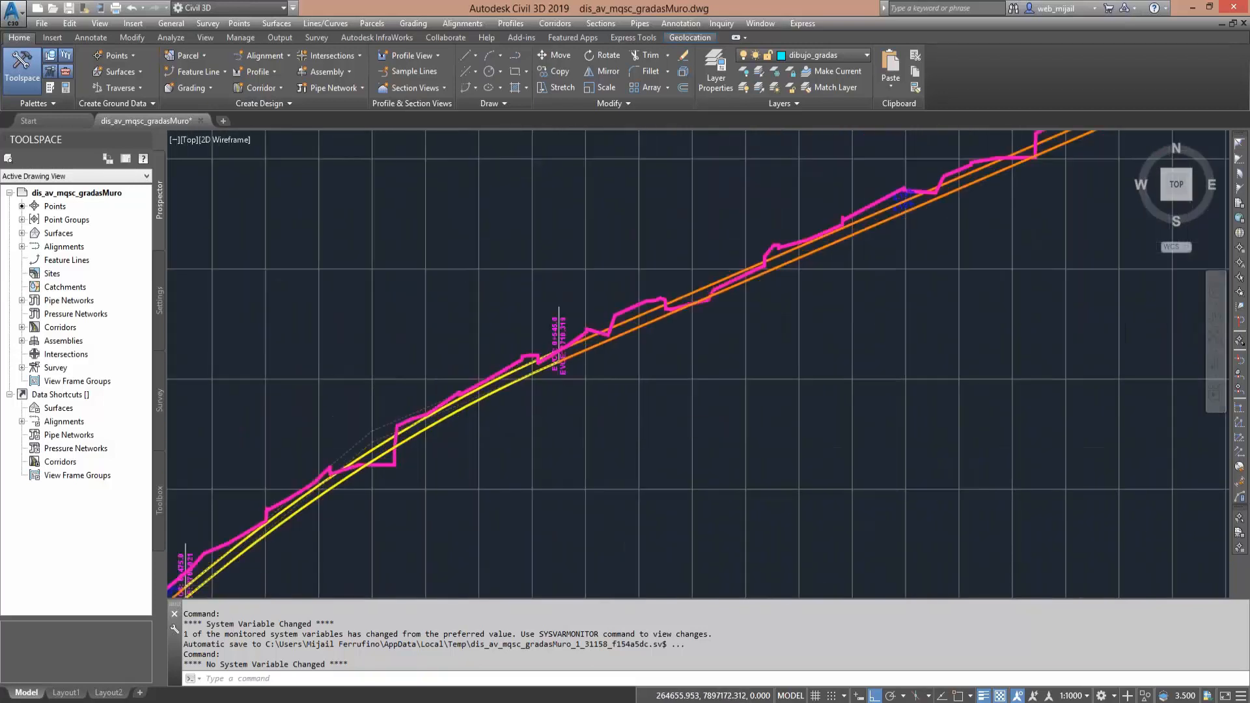
scroll(557, 395, down, 5)
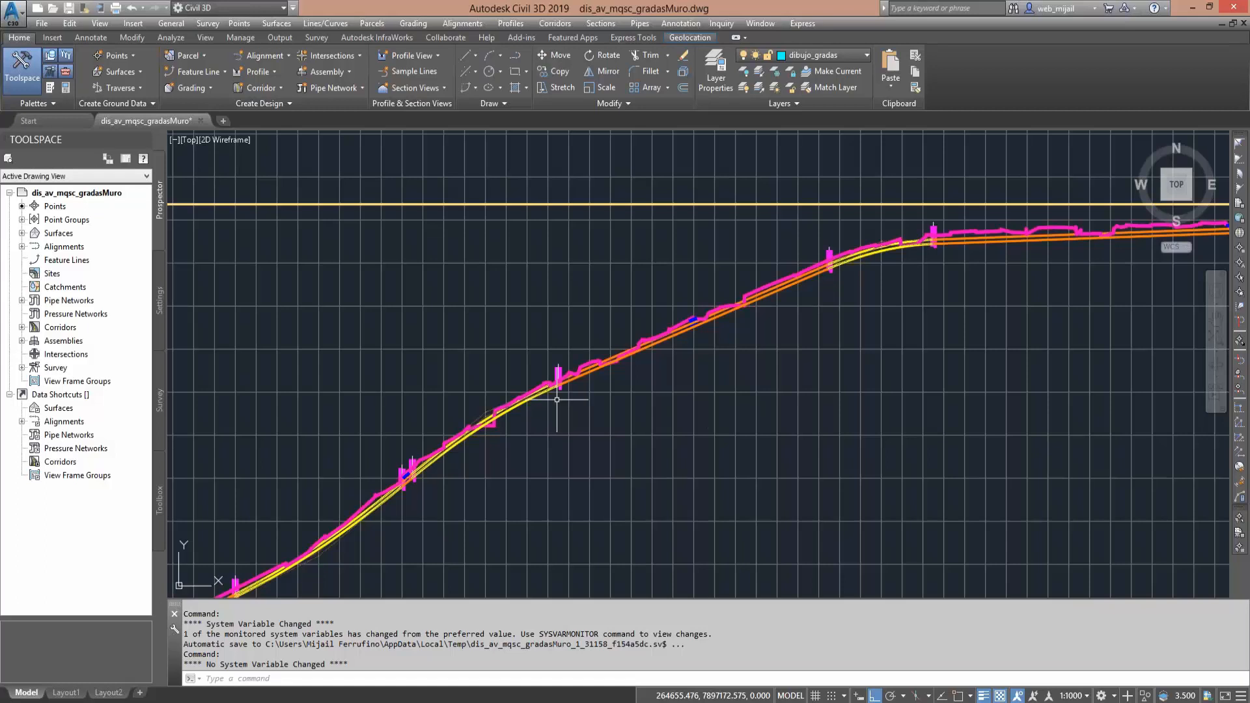
mouse_move(557, 399)
middle_down()
mouse_move(519, 459)
mouse_move(718, 365)
middle_up()
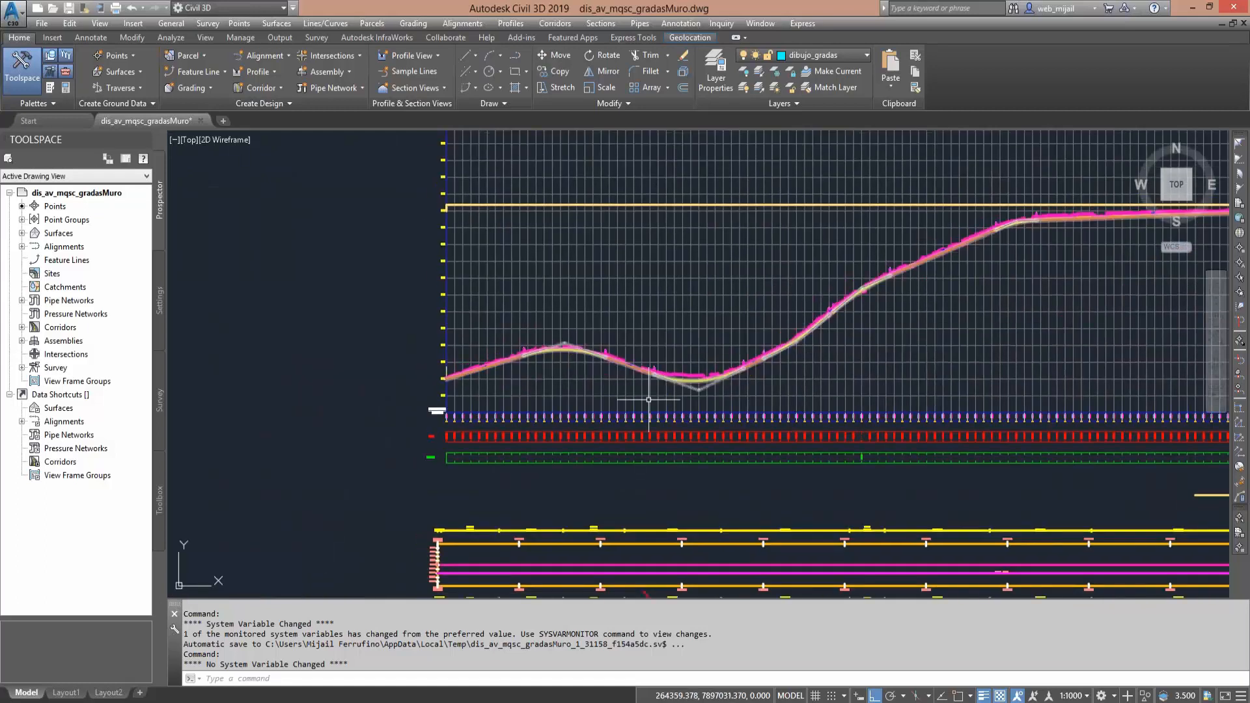
- Examine the avenue's superelevation diagram beneath the longitudinal profile, including its curve and tangent transitions
middle_drag(780, 537, 473, 367)
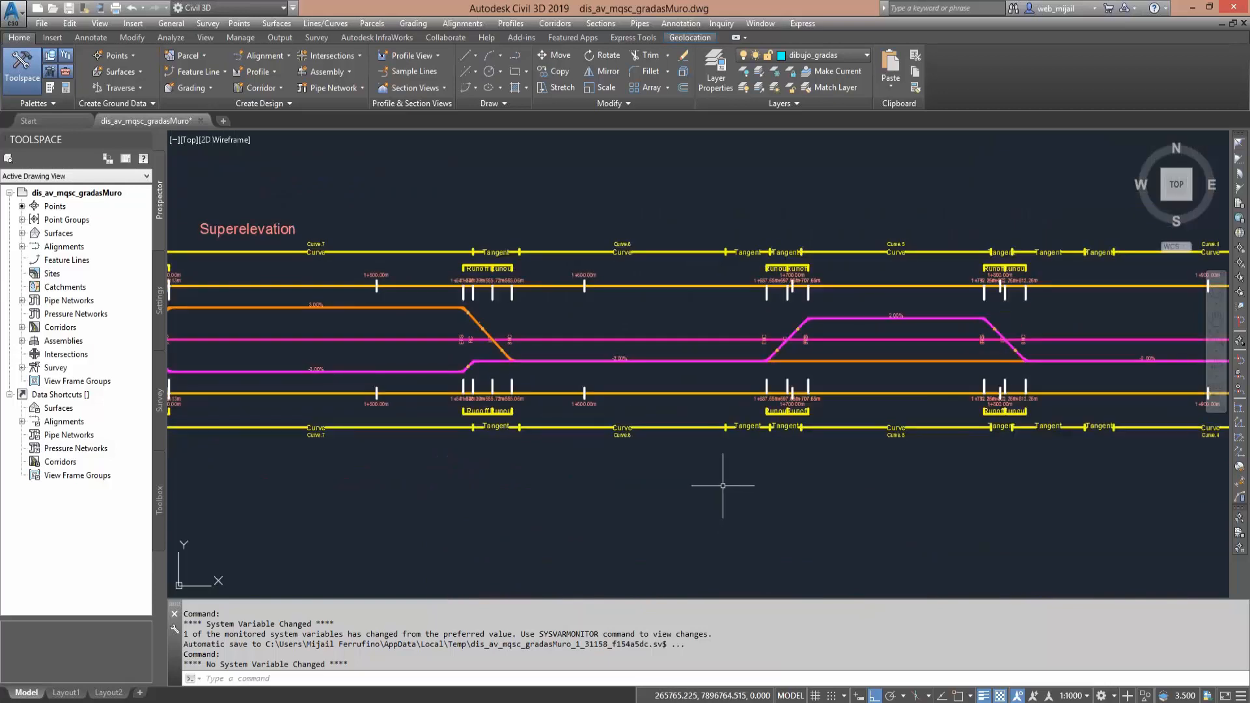
scroll(722, 485, down, 2)
scroll(728, 479, down, 4)
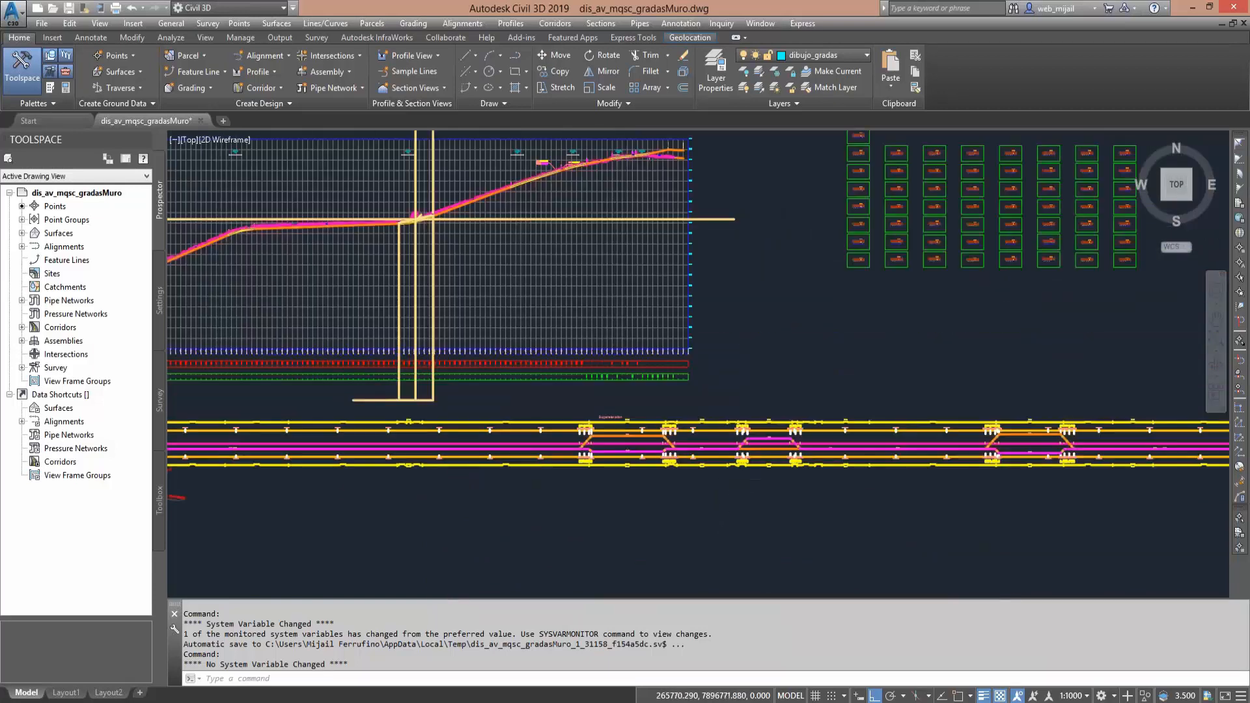
- Locate the typical road assembly among the drawing's assemblies and inspect its lanes, central median and sidewalks
scroll(754, 480, down, 6)
mouse_move(629, 481)
middle_down()
mouse_move(682, 395)
mouse_move(675, 311)
mouse_move(551, 371)
mouse_move(527, 302)
mouse_move(616, 360)
middle_up()
scroll(716, 365, up, 5)
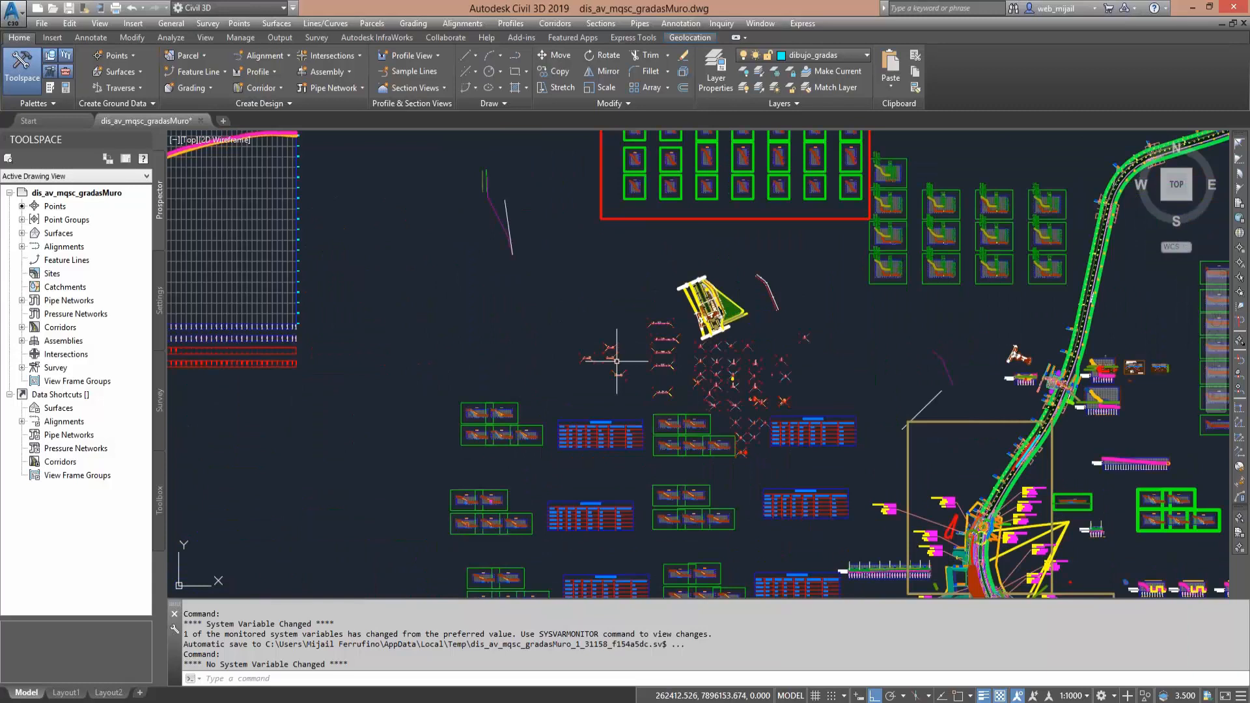
scroll(645, 382, up, 6)
middle_drag(707, 342, 647, 287)
scroll(676, 403, up, 3)
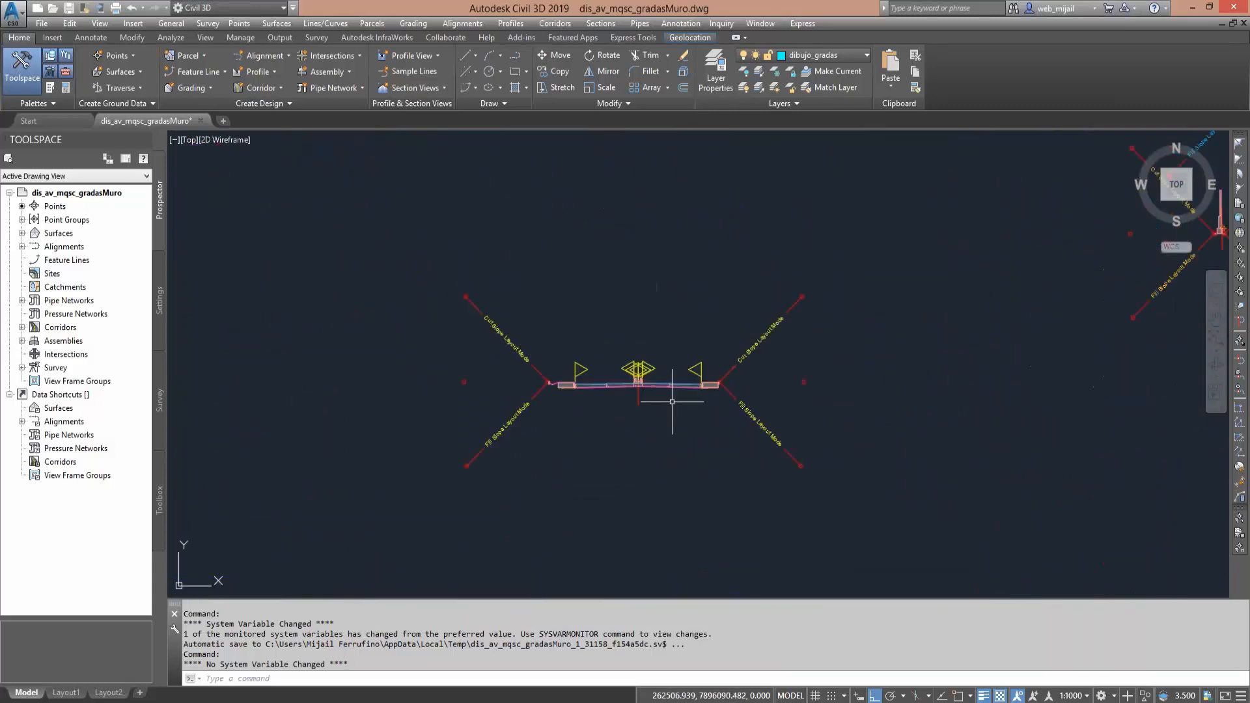
scroll(648, 407, up, 4)
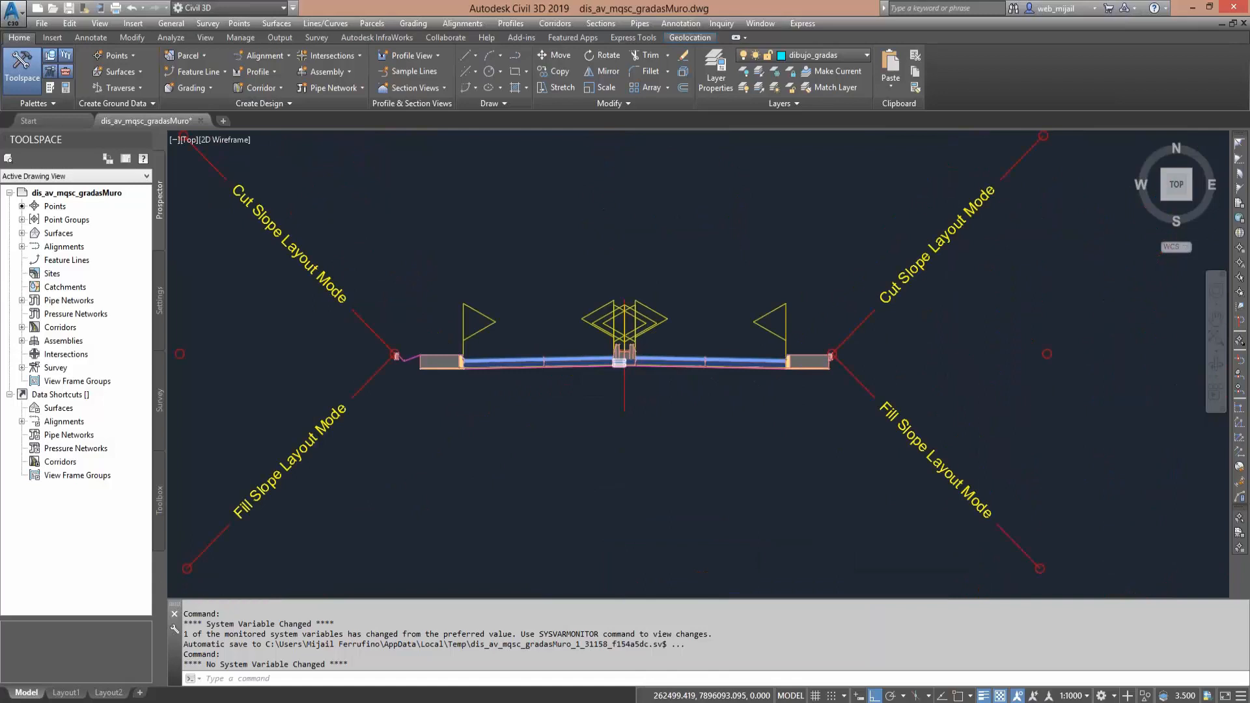
scroll(579, 363, up, 2)
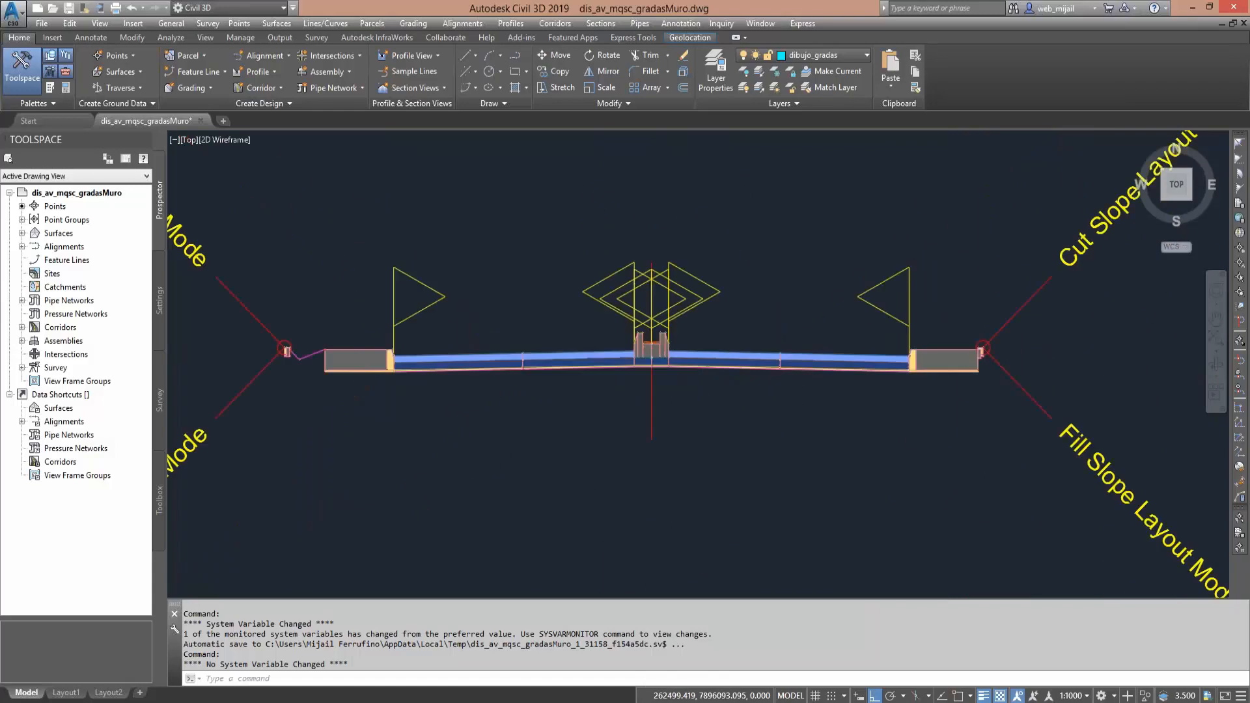
scroll(579, 362, up, 2)
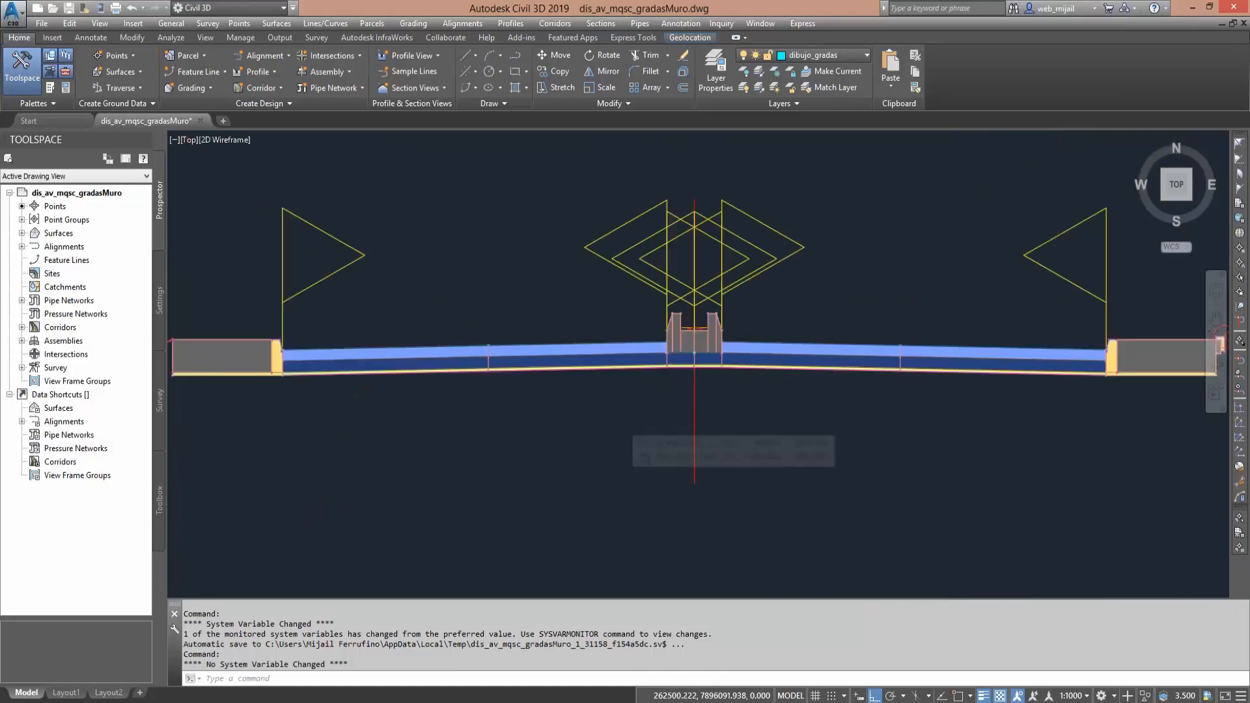
- Examine the full width of the road assembly, including the cut and fill slope links on both sides
scroll(621, 425, down, 2)
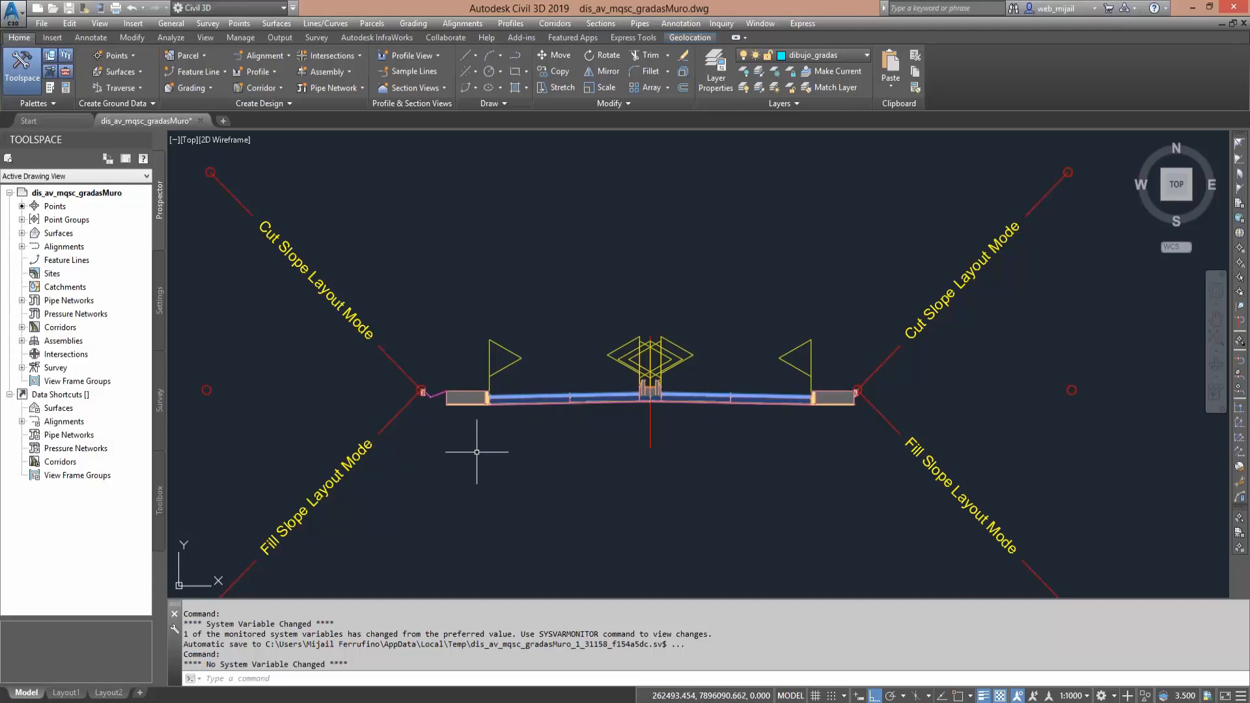
mouse_move(833, 444)
middle_down()
mouse_move(603, 418)
mouse_move(572, 437)
mouse_move(651, 431)
middle_up()
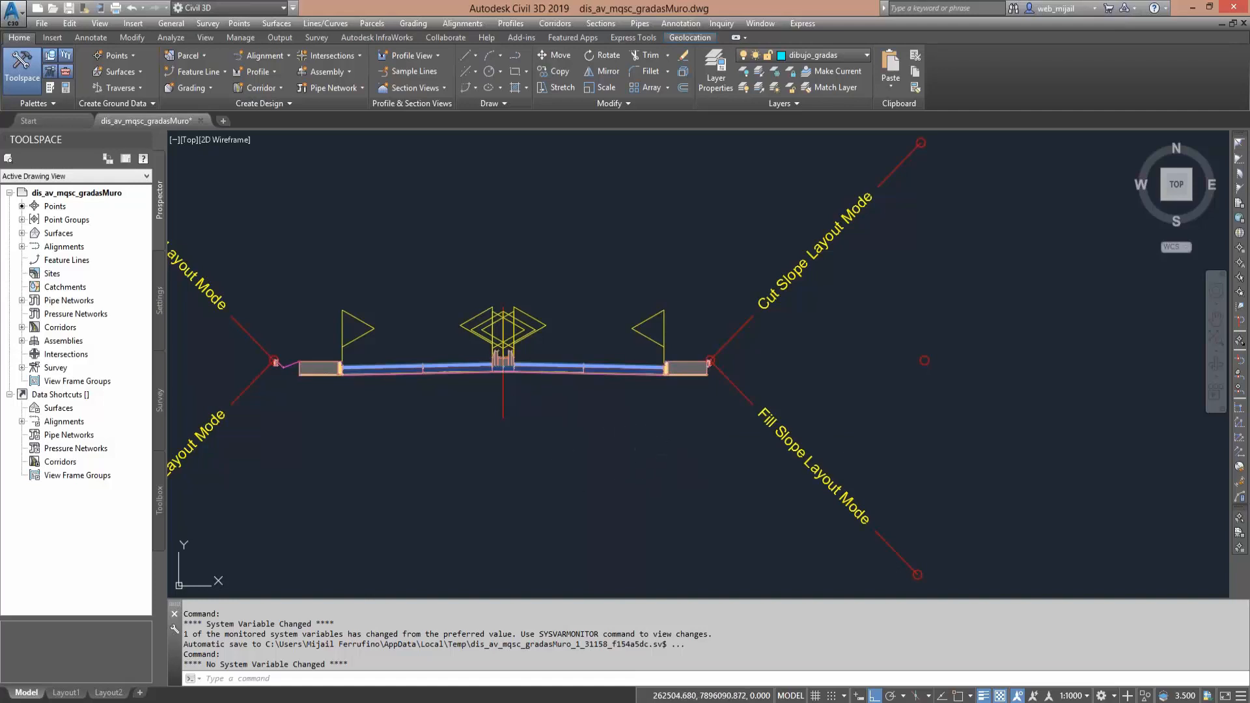
middle_drag(565, 429, 642, 432)
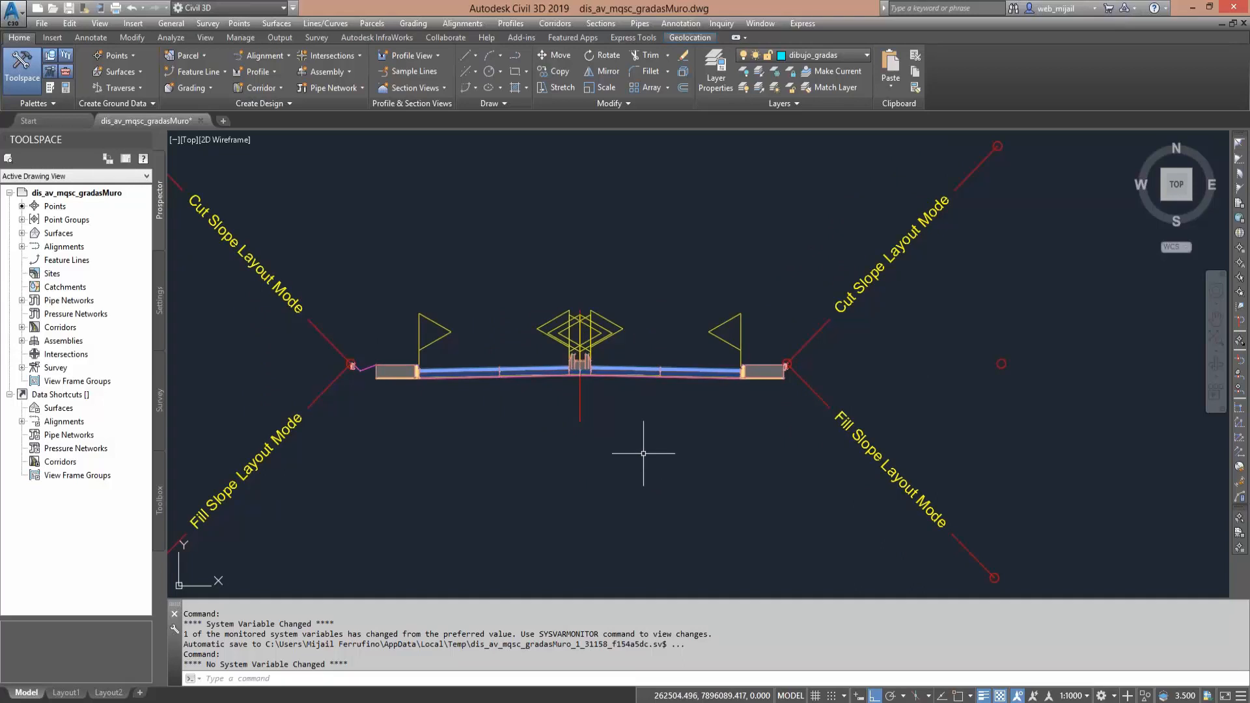
mouse_move(650, 466)
middle_down()
mouse_move(597, 480)
mouse_move(605, 446)
middle_up()
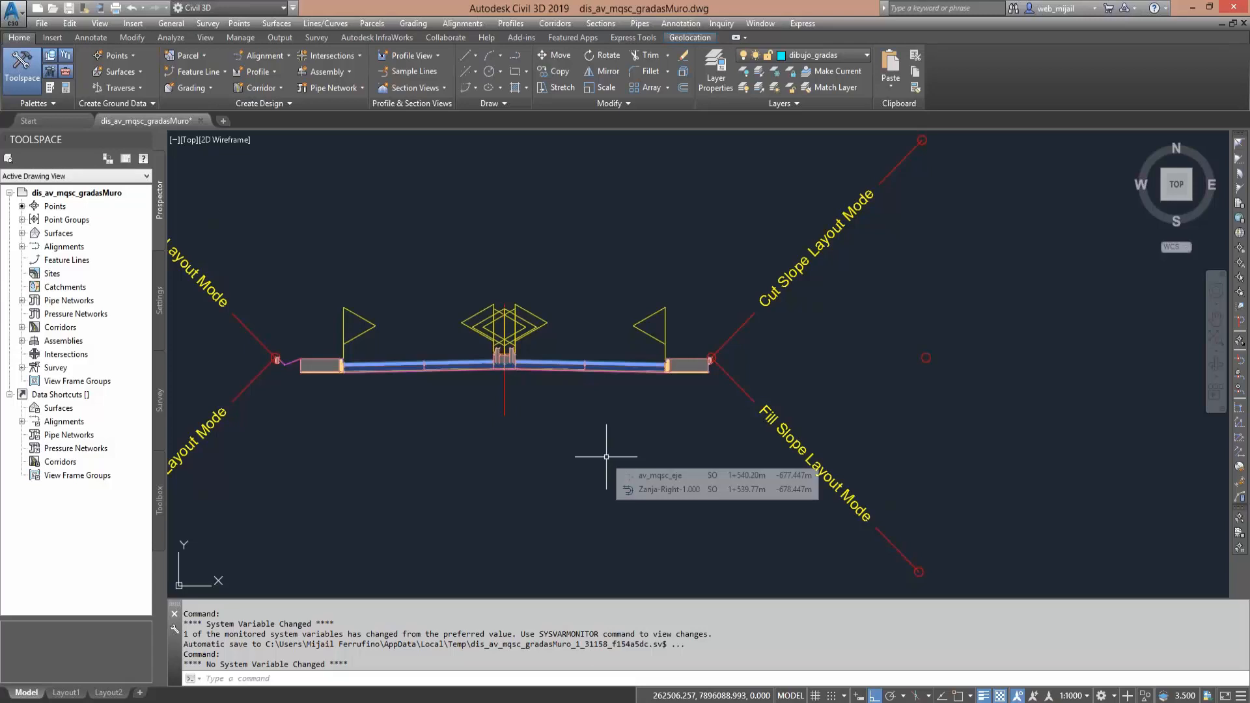
scroll(606, 449, down, 2)
scroll(592, 455, down, 2)
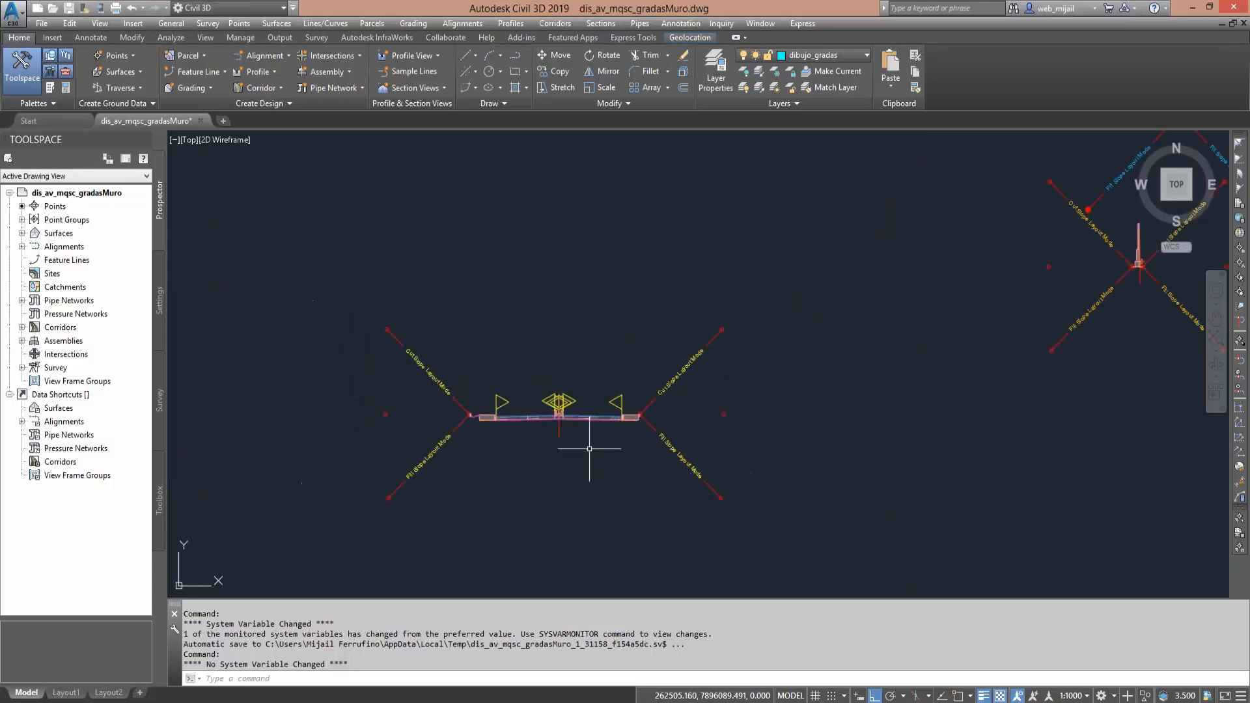
middle_drag(591, 455, 549, 387)
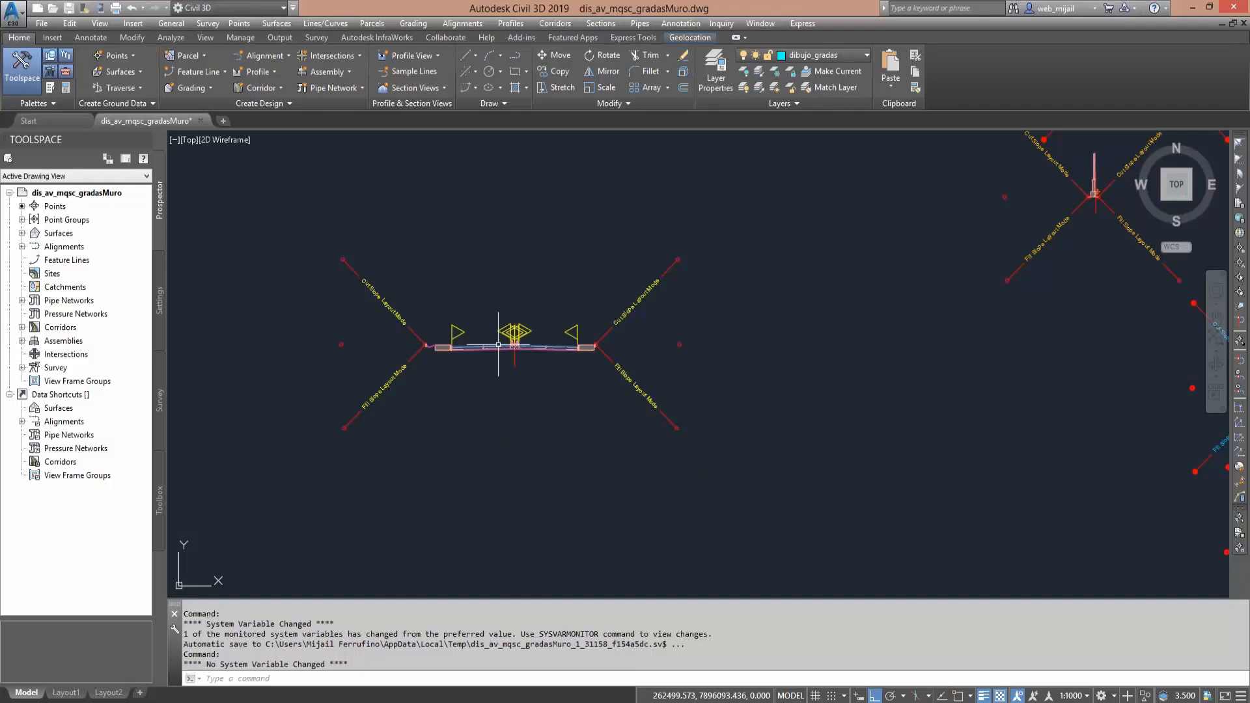
- Review the baseline, regions, assemblies and station ranges in the Av_correc_Total corridor's parameters, widening the dialog and its Name column
click(21, 327)
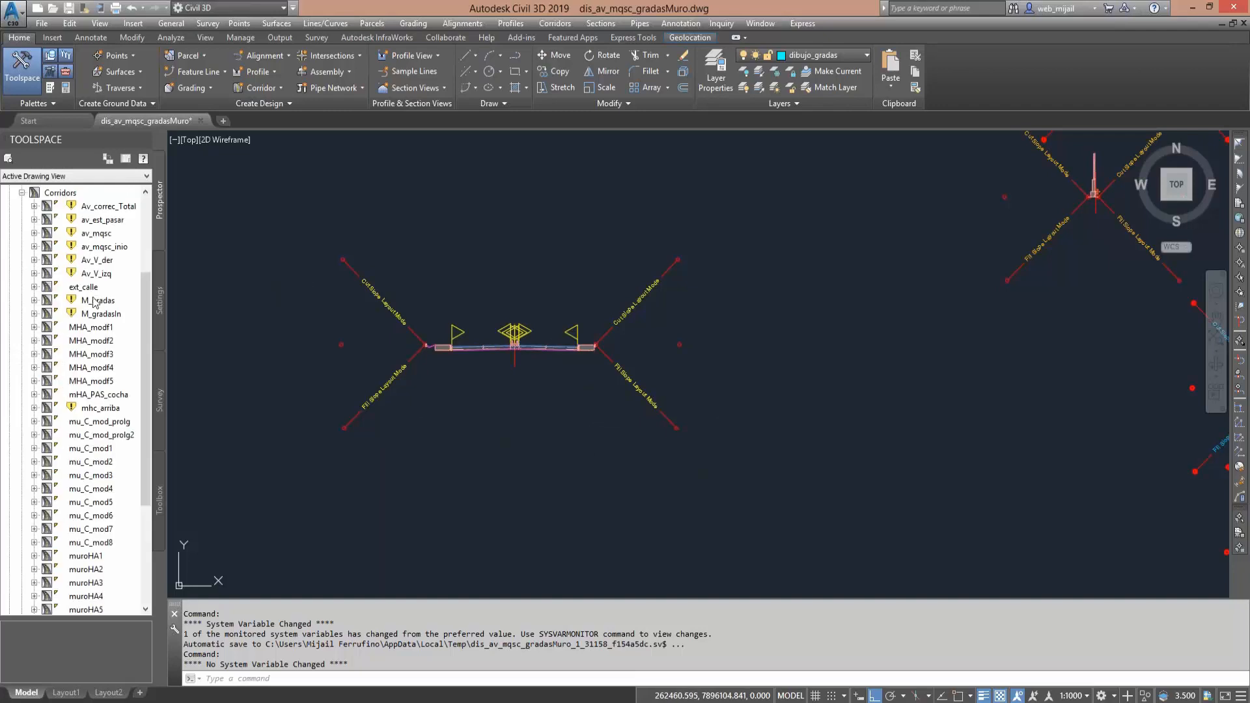
scroll(94, 301, down, 4)
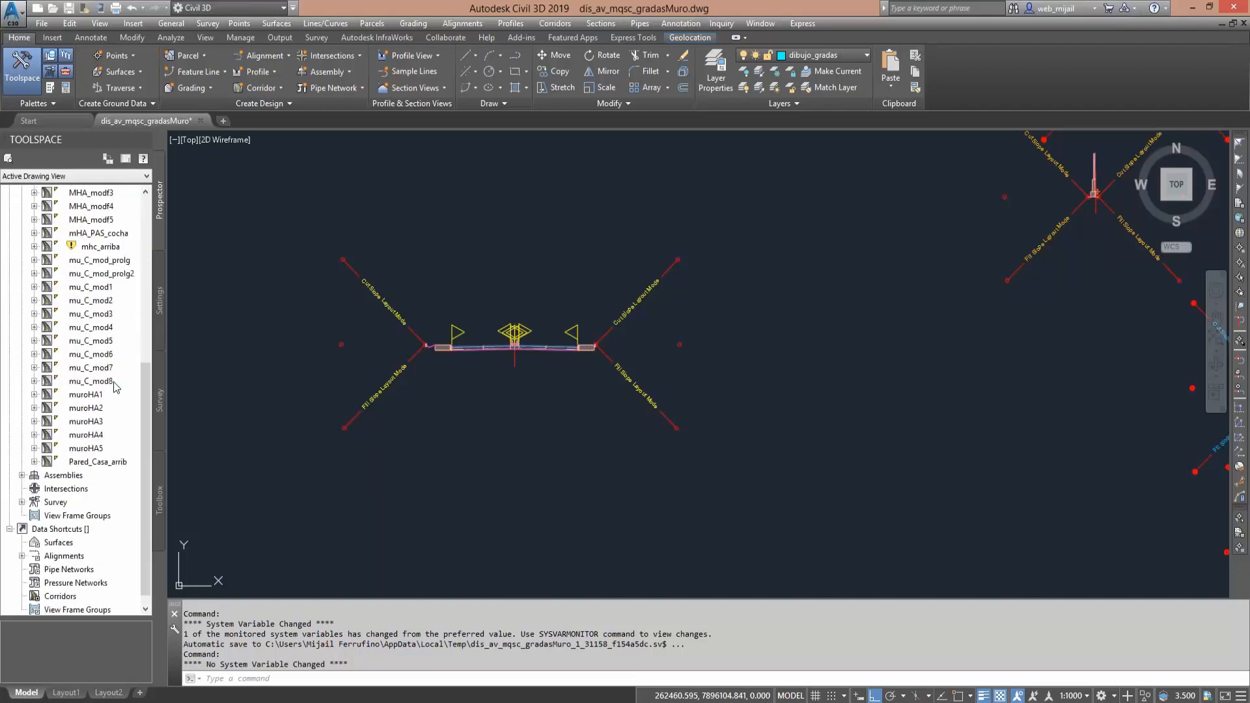
scroll(113, 383, up, 2)
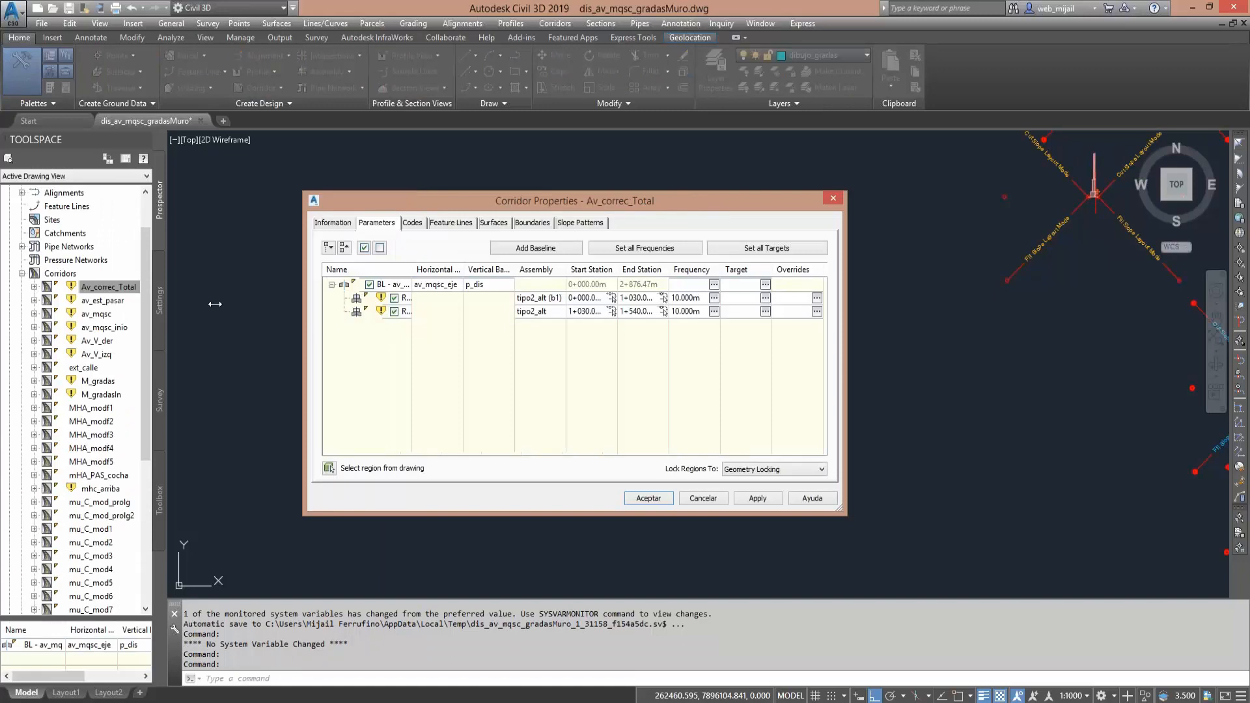
drag(215, 304, 177, 304)
drag(847, 345, 978, 346)
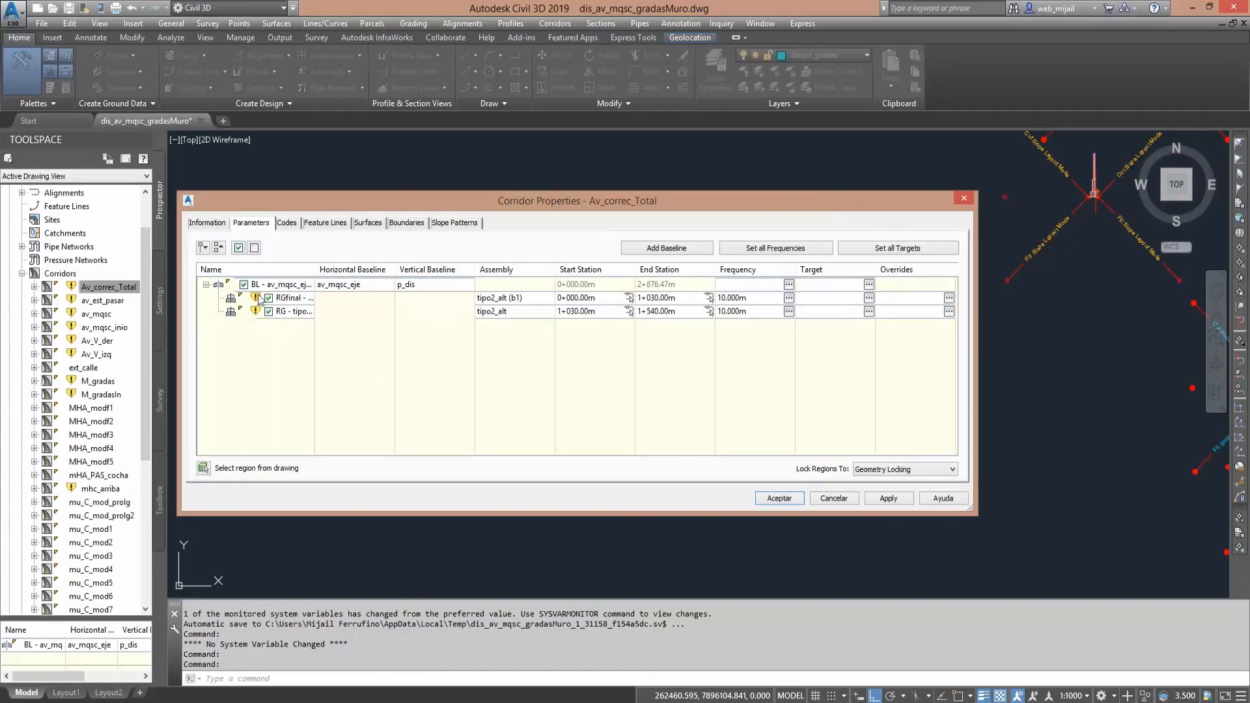
drag(315, 269, 369, 266)
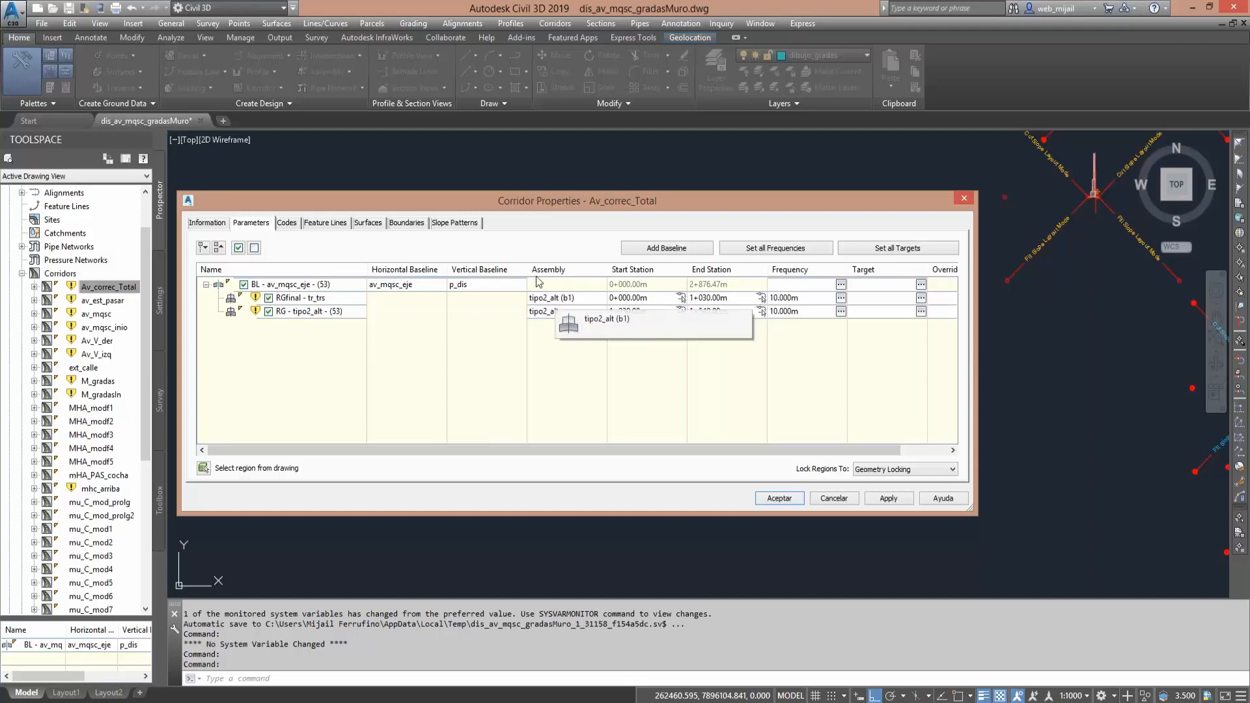
click(829, 500)
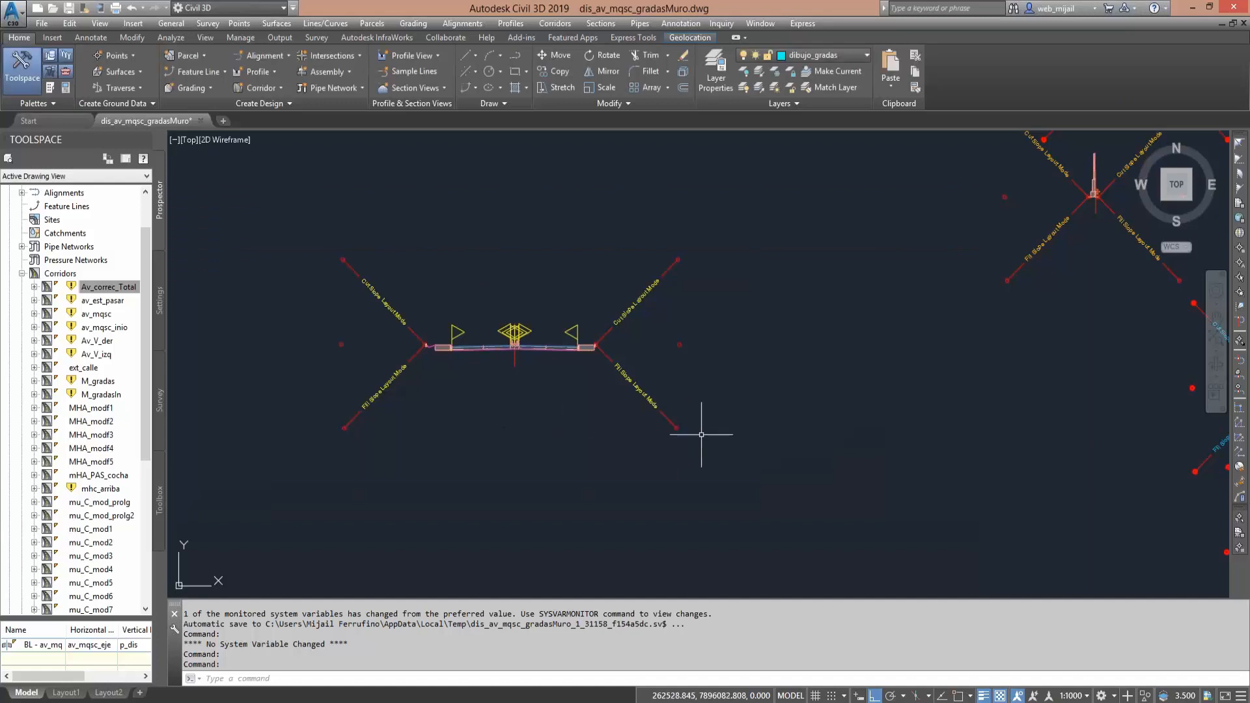
- Survey the drawing from the group of assemblies across the road plan to the framed "secciones lado derecho" sections
scroll(470, 405, down, 4)
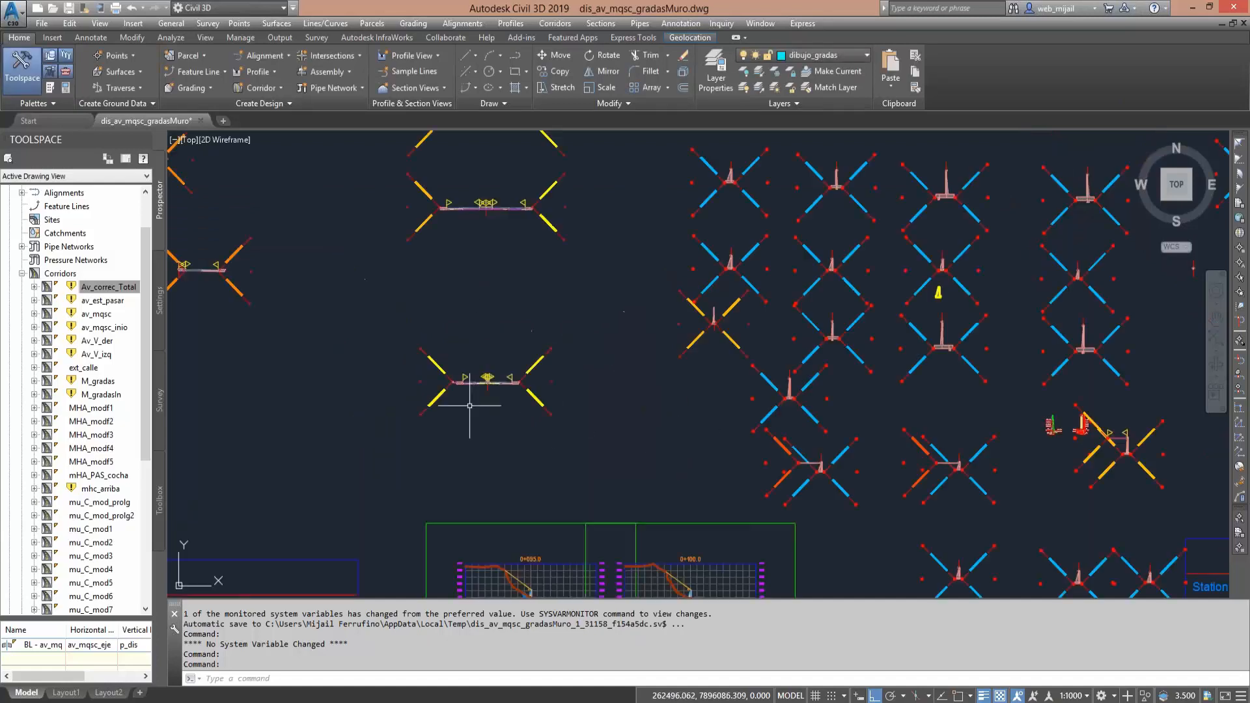
scroll(431, 365, down, 4)
middle_drag(430, 365, 209, 366)
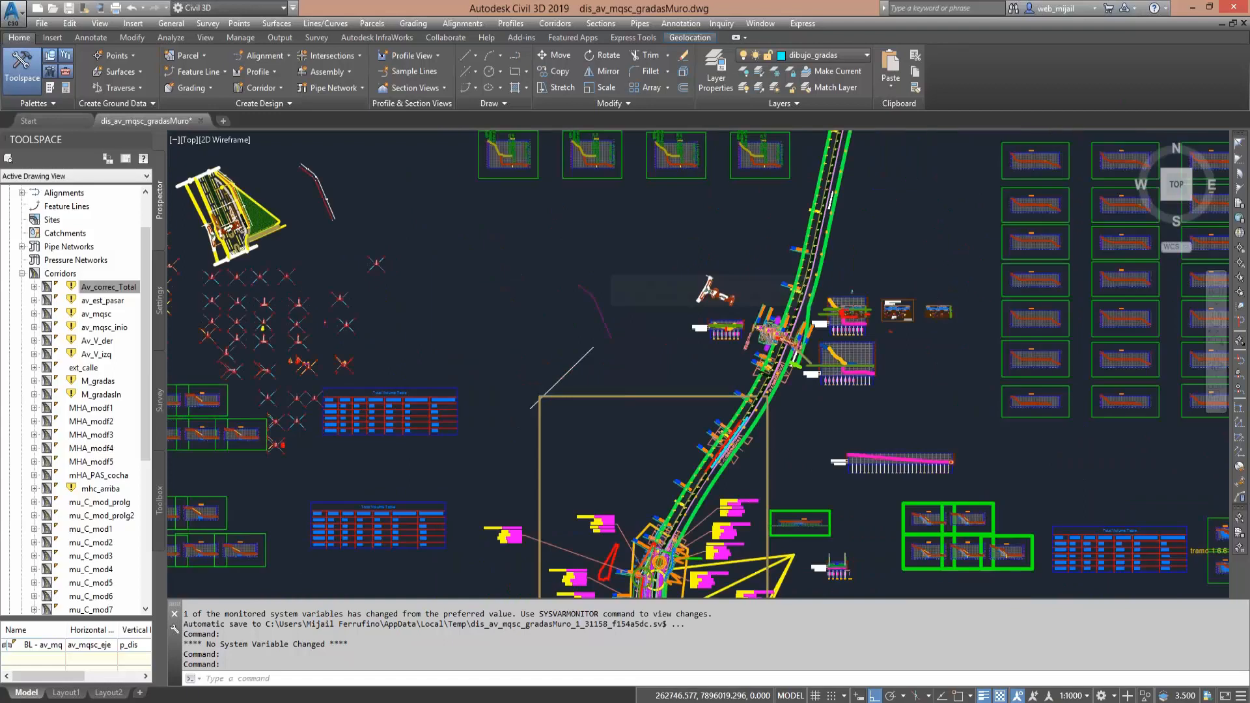
scroll(602, 337, down, 2)
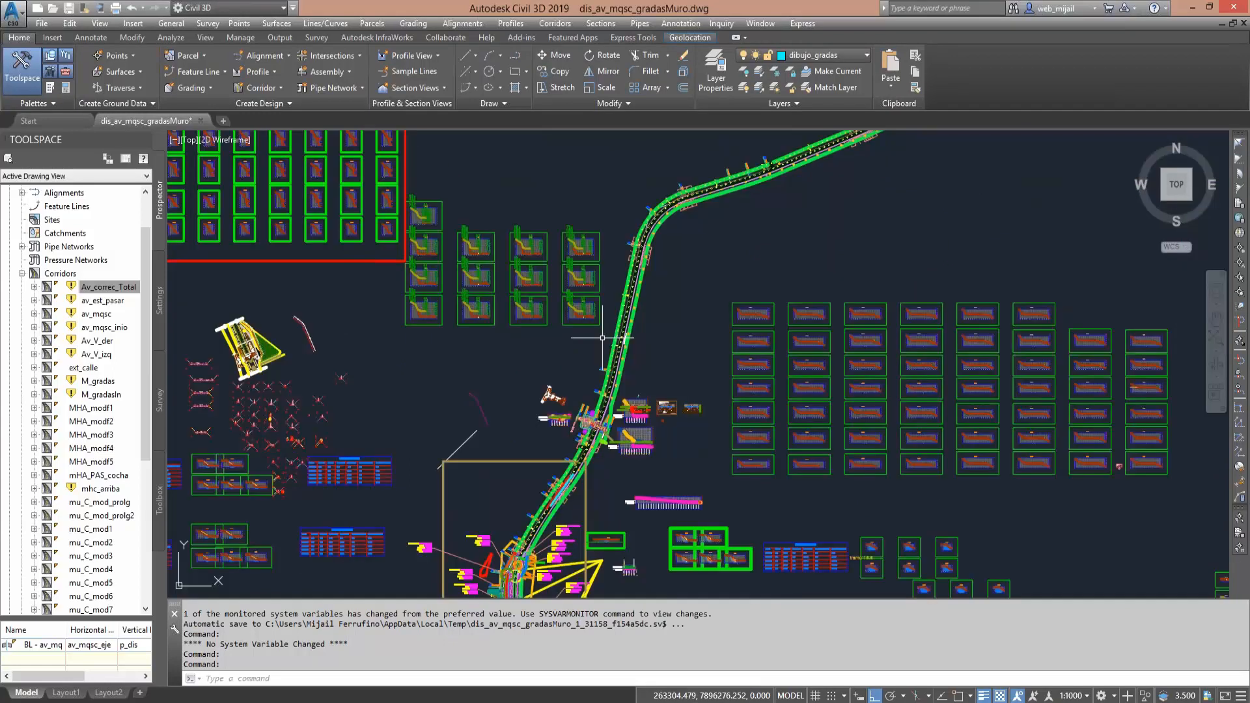
middle_drag(1074, 89, 674, 323)
mouse_move(975, 172)
middle_down()
mouse_move(673, 440)
mouse_move(678, 332)
mouse_move(695, 364)
mouse_move(688, 214)
middle_up()
scroll(672, 440, down, 3)
scroll(543, 593, up, 4)
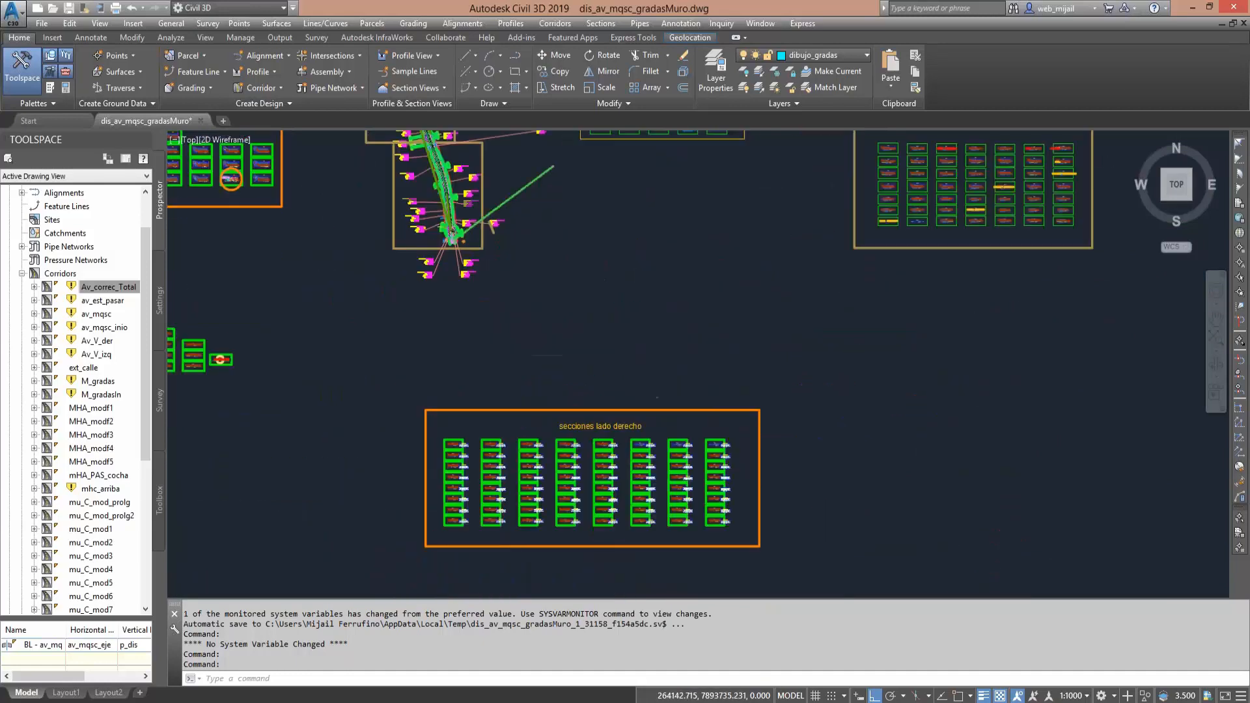
scroll(568, 467, up, 6)
scroll(567, 468, down, 8)
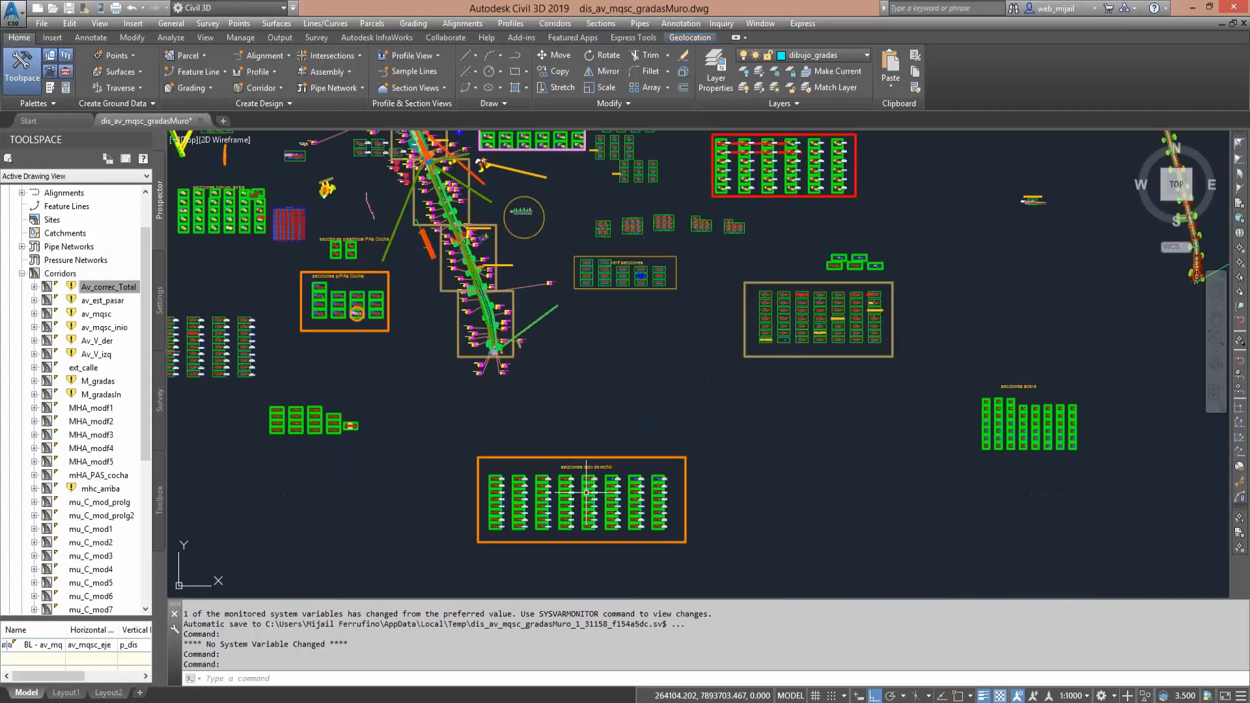
- Examine the avenue's cross-section views, including stations 0+310, 0+180 and 0+040
middle_drag(597, 155, 606, 348)
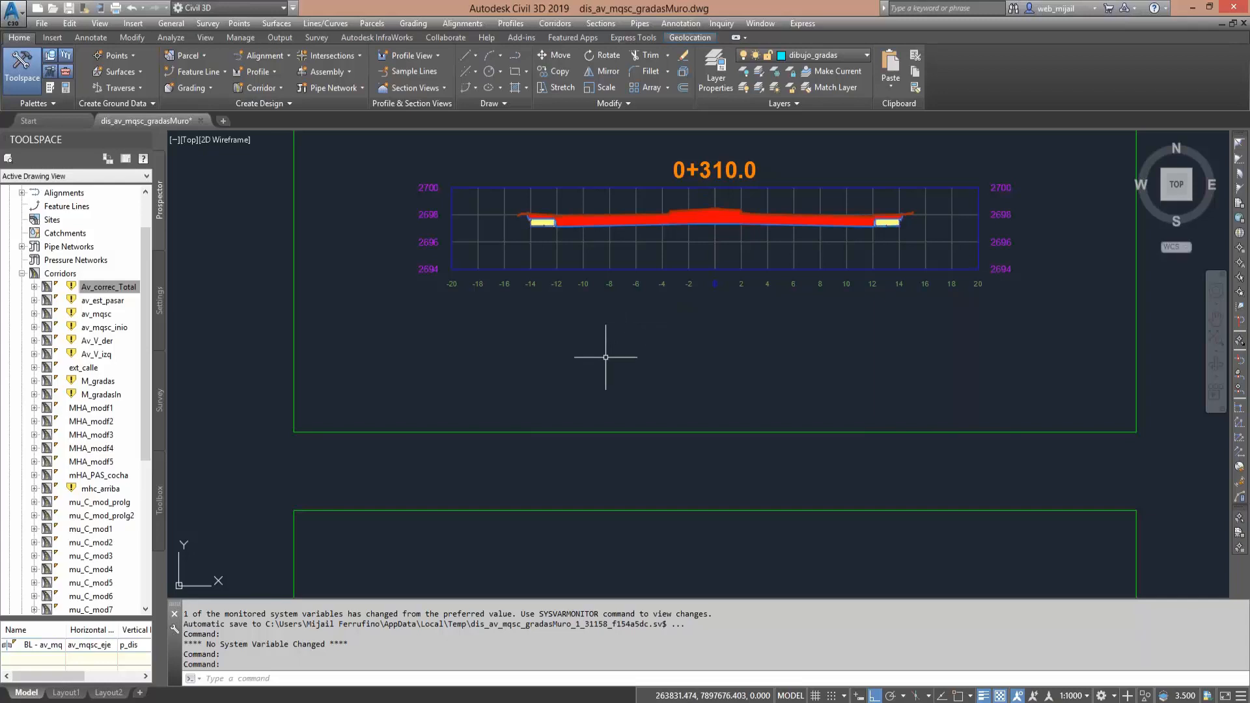
scroll(571, 352, down, 4)
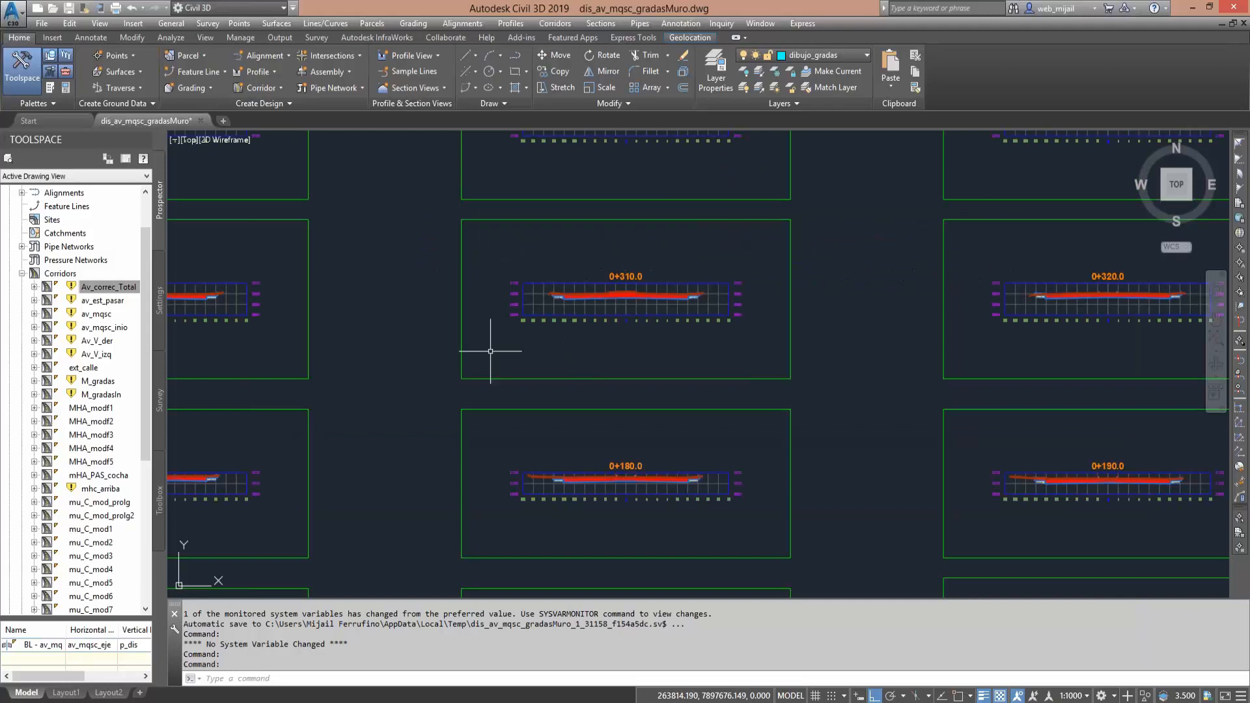
scroll(491, 351, down, 3)
scroll(537, 345, up, 3)
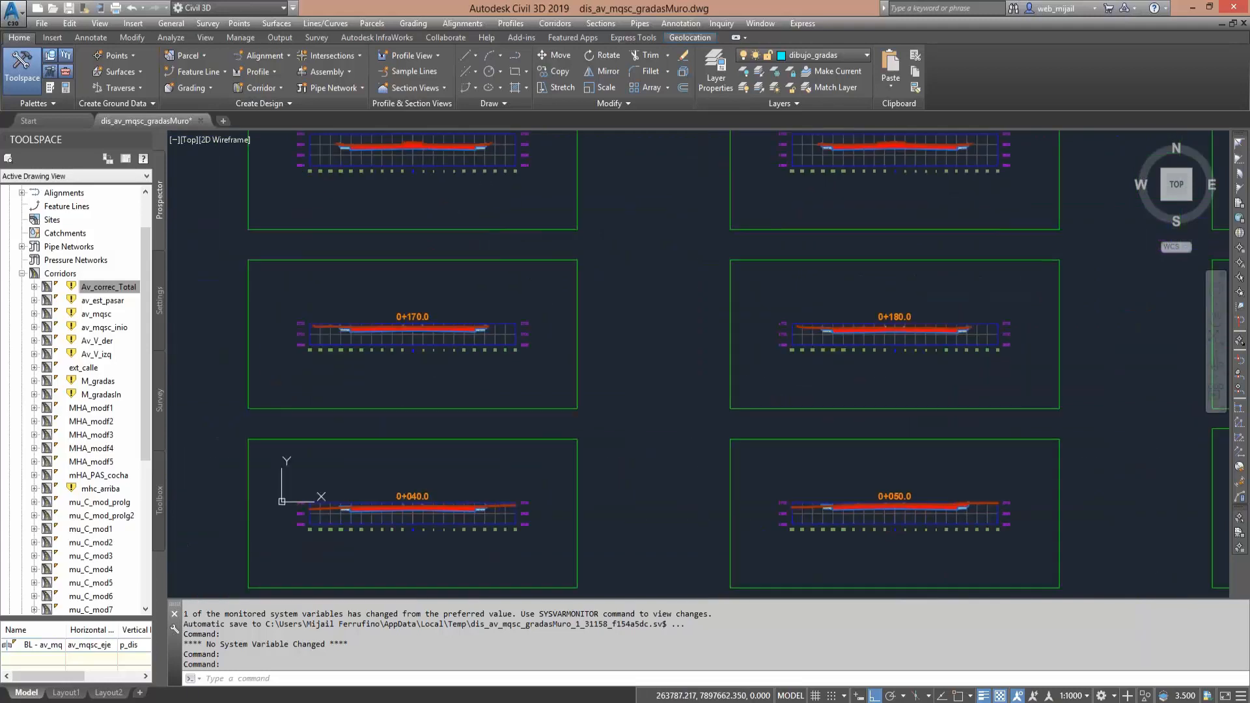
middle_drag(530, 446, 637, 304)
scroll(636, 304, down, 3)
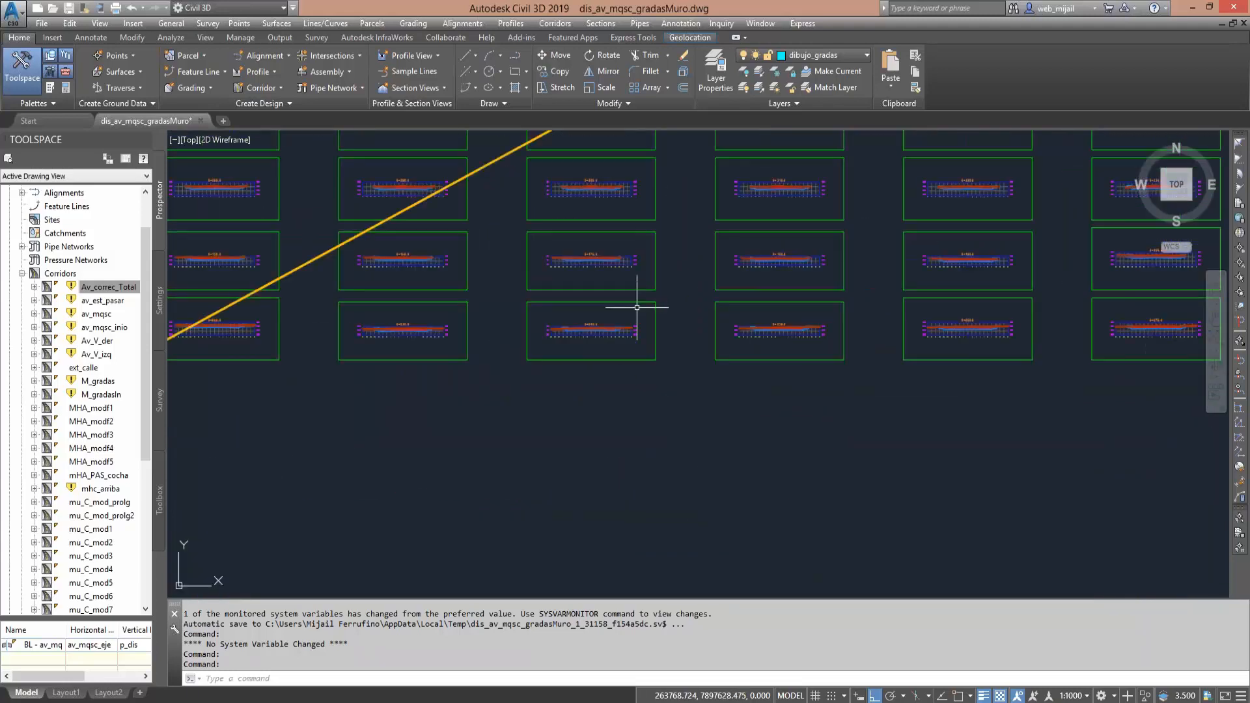
- Survey the layout from the cross-section sheets back along the road plan, past the pedestrian crossing to the labelled roundabout area
mouse_move(582, 402)
middle_down()
mouse_move(800, 262)
mouse_move(795, 254)
middle_up()
middle_drag(453, 426, 711, 326)
scroll(586, 390, down, 4)
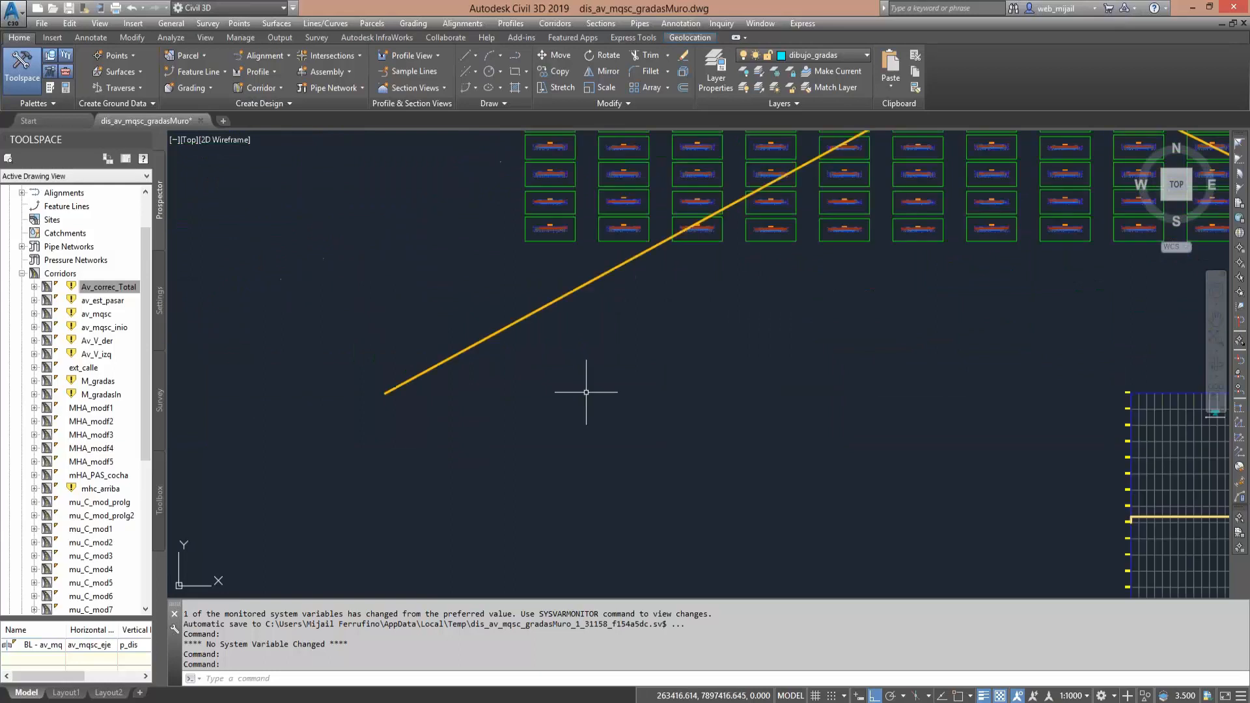
mouse_move(586, 390)
middle_down()
mouse_move(658, 298)
mouse_move(666, 244)
middle_up()
scroll(658, 299, down, 2)
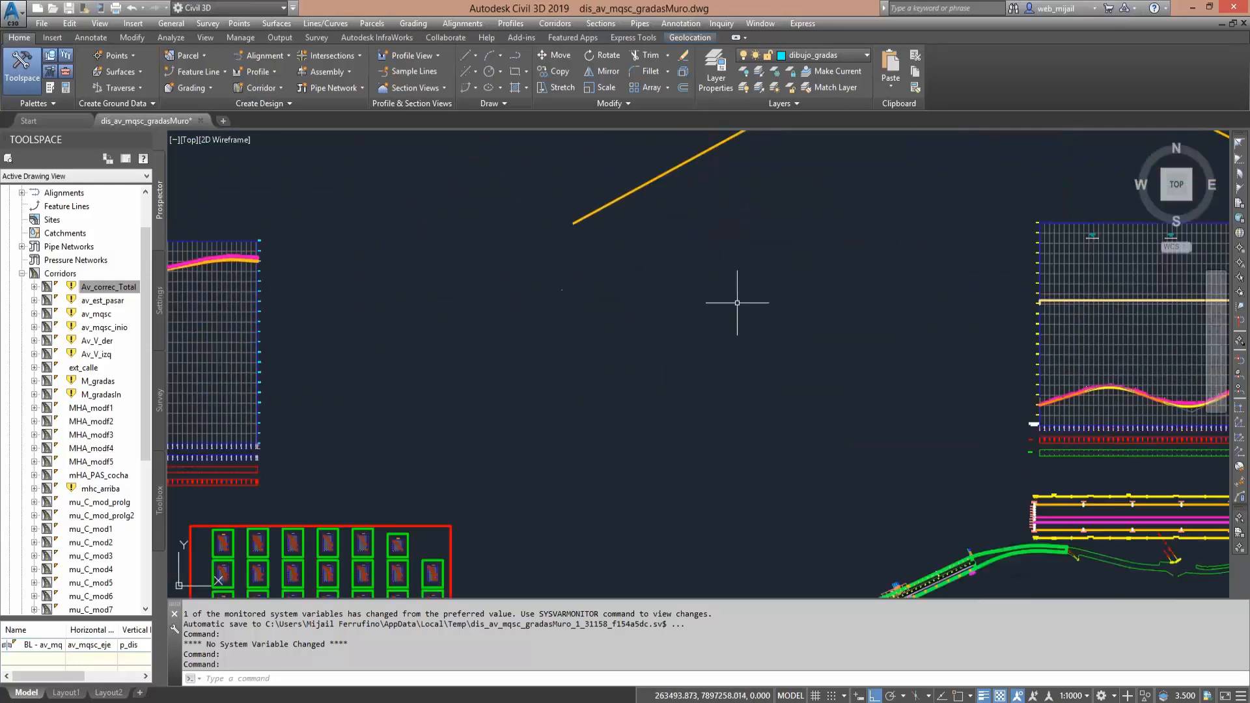
middle_drag(454, 447, 677, 320)
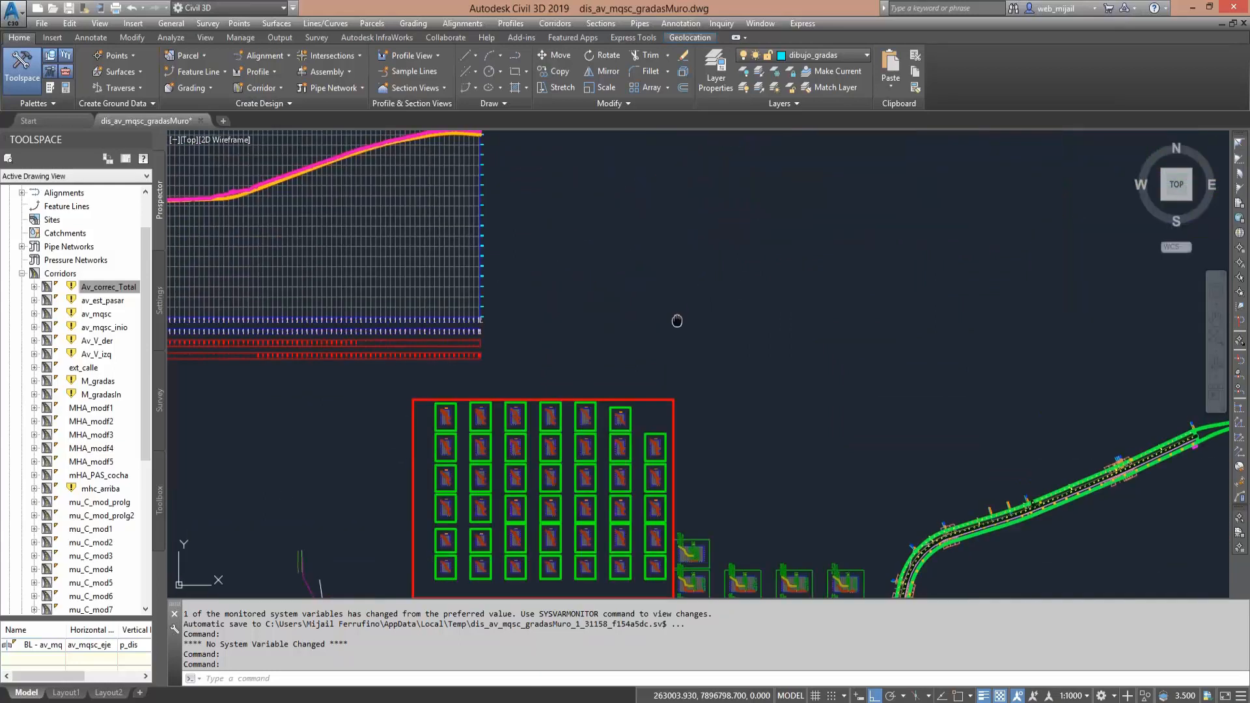
middle_drag(892, 508, 715, 317)
scroll(715, 317, up, 5)
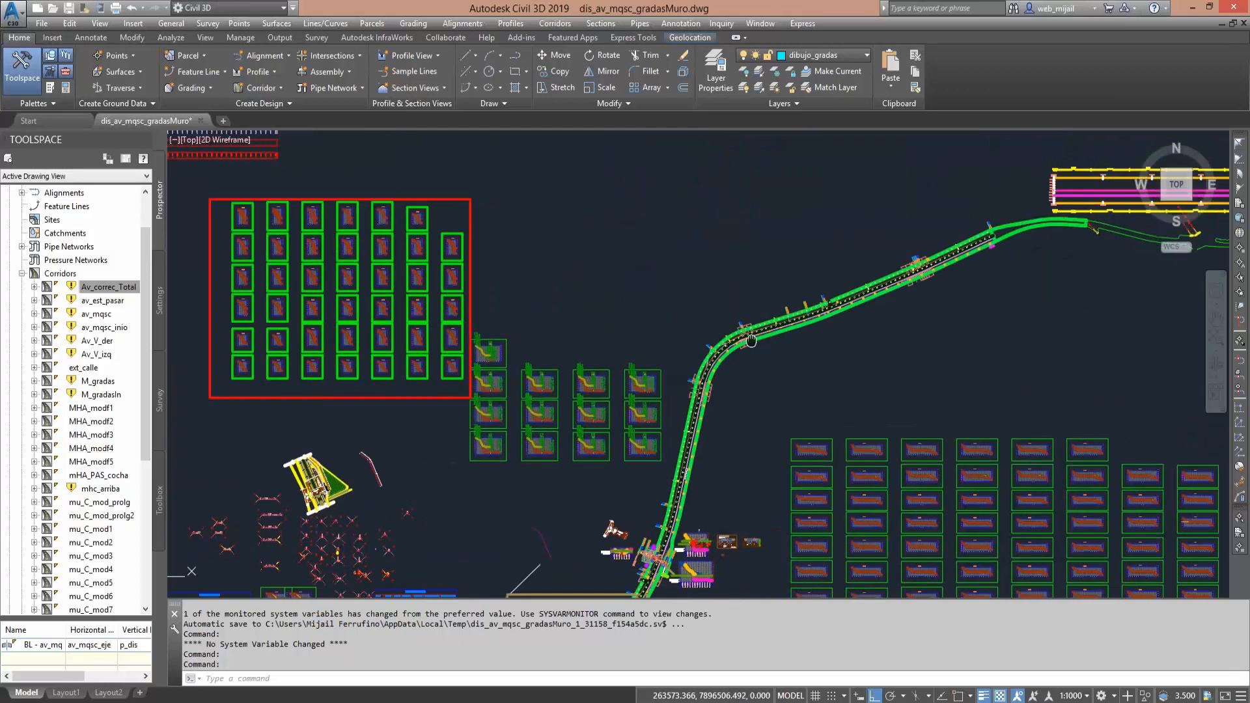
mouse_move(767, 366)
middle_down()
mouse_move(737, 420)
mouse_move(739, 313)
mouse_move(742, 342)
mouse_move(857, 83)
middle_up()
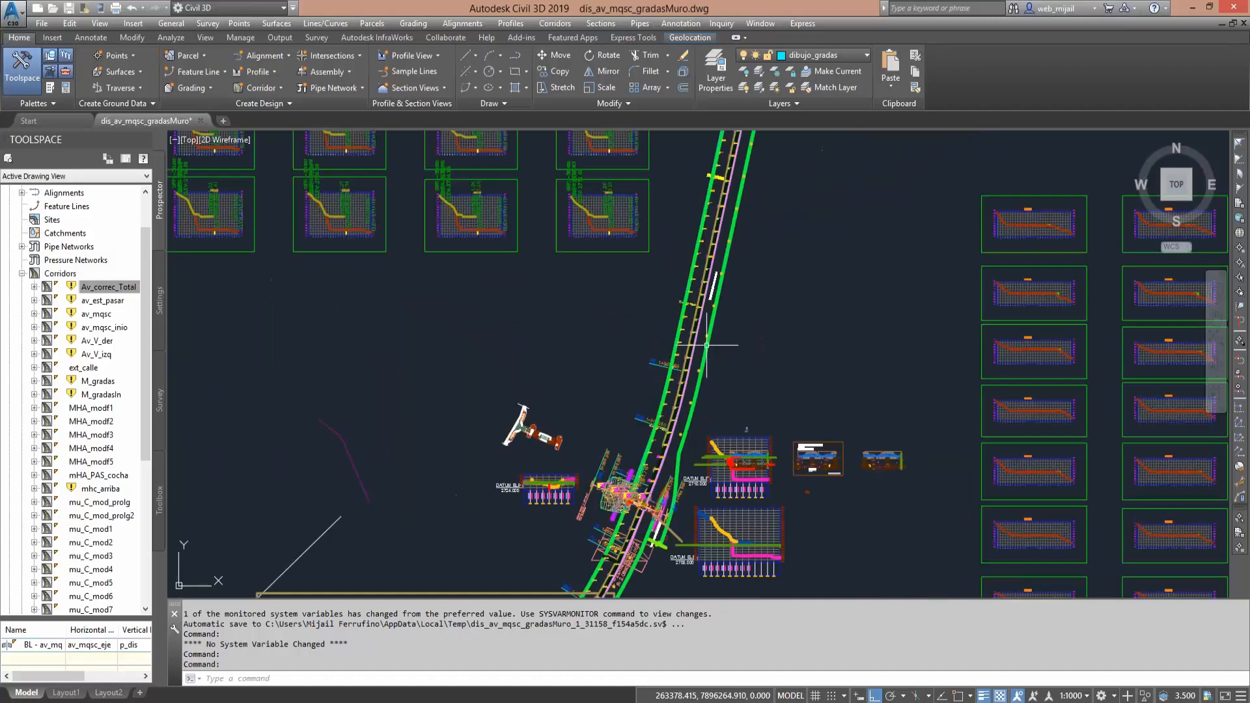
middle_drag(707, 345, 773, 166)
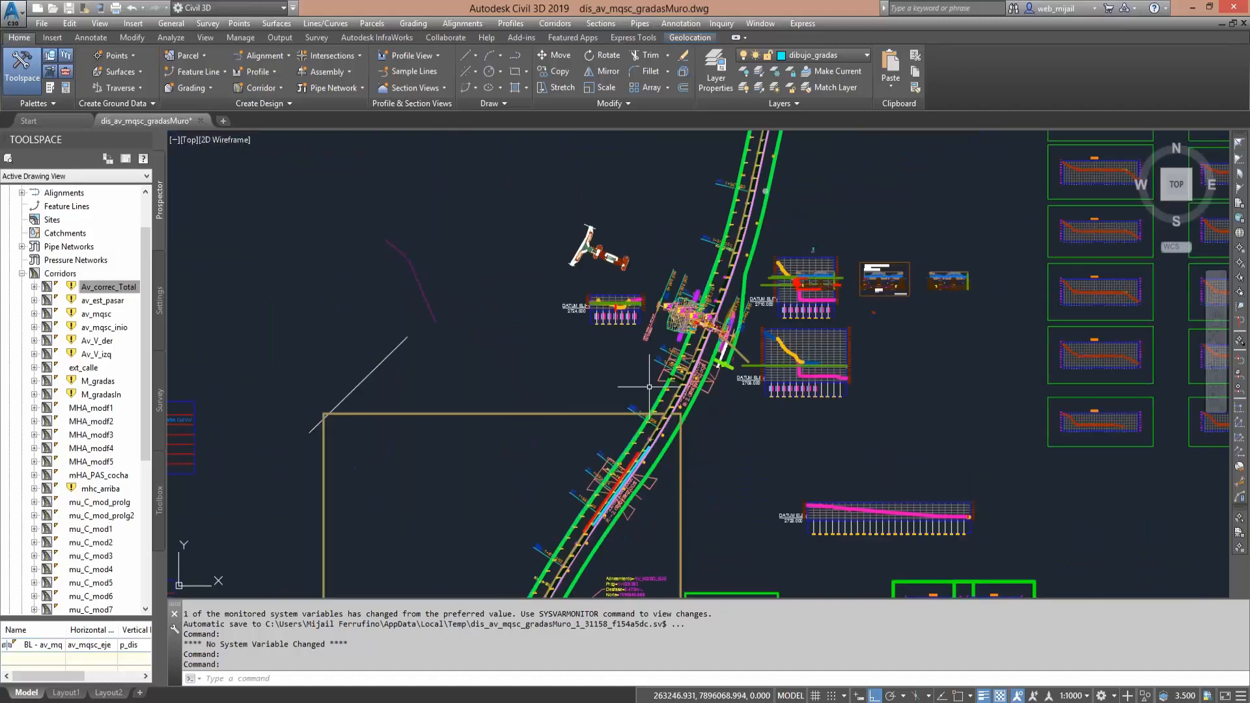
scroll(650, 387, down, 2)
middle_drag(660, 392, 657, 252)
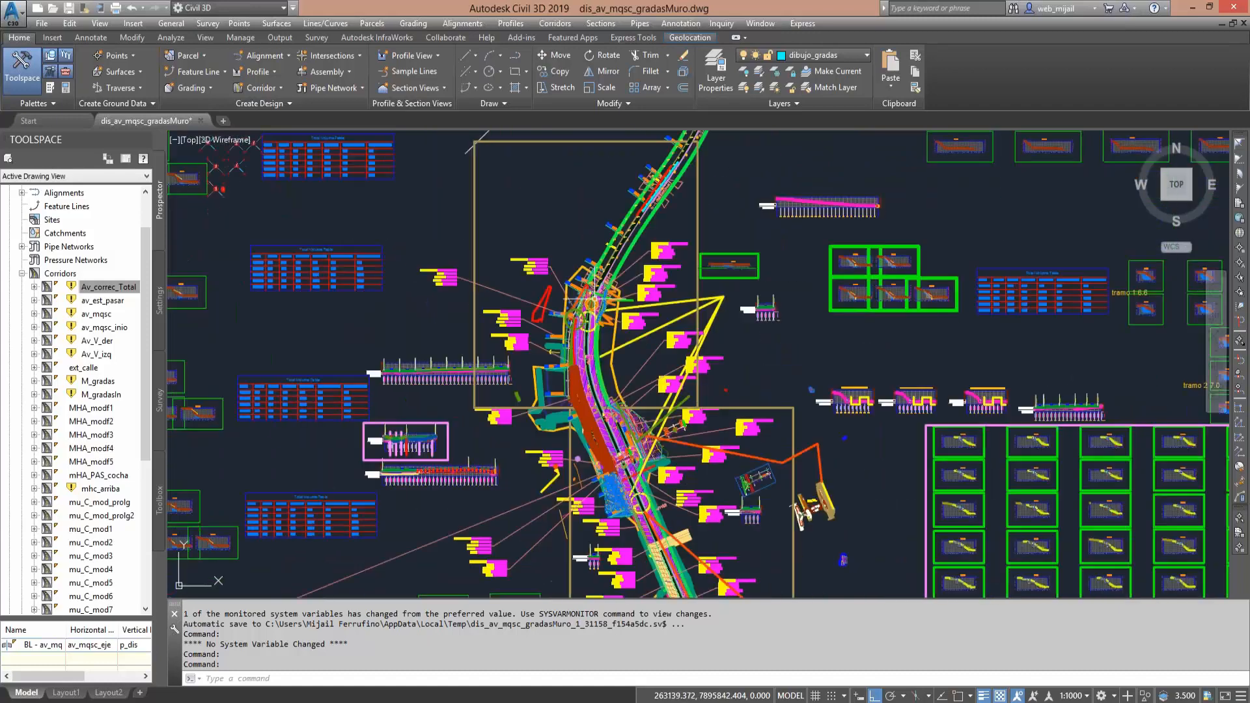
- Locate the detailed footbridge plan and survey its lanes, central median, sidewalks and triangular green area
middle_drag(494, 215, 879, 571)
scroll(565, 352, up, 5)
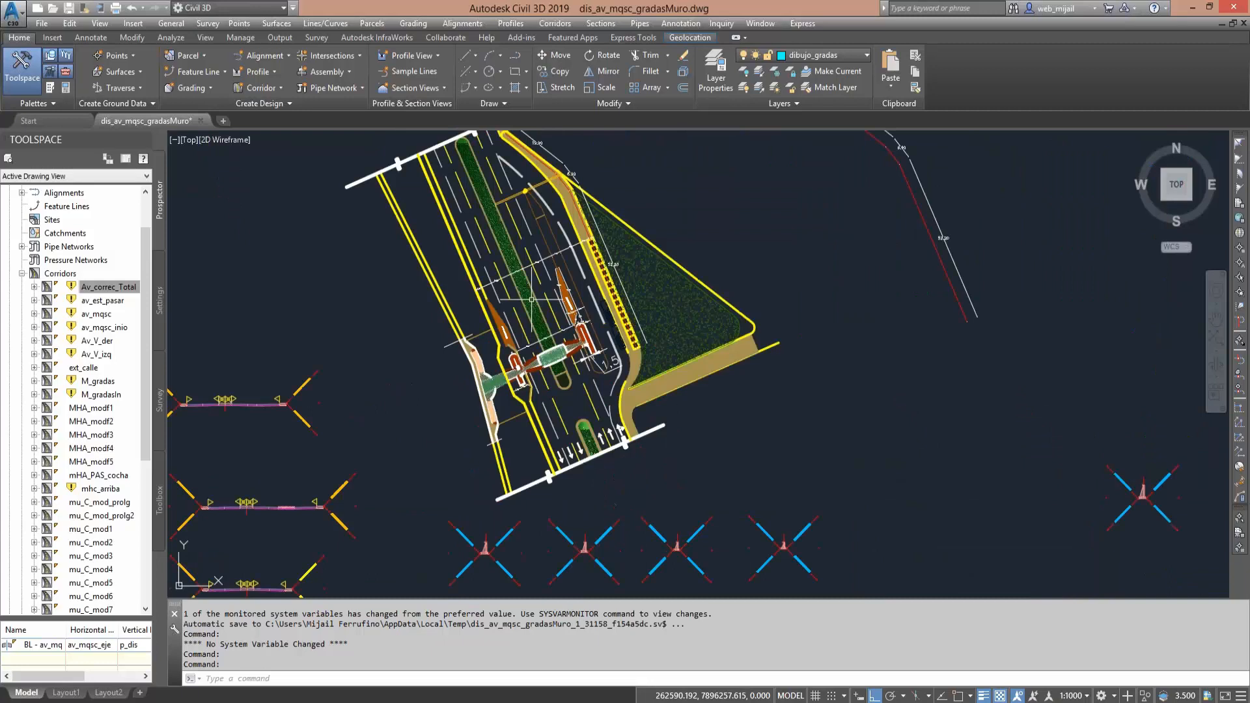
scroll(532, 300, up, 2)
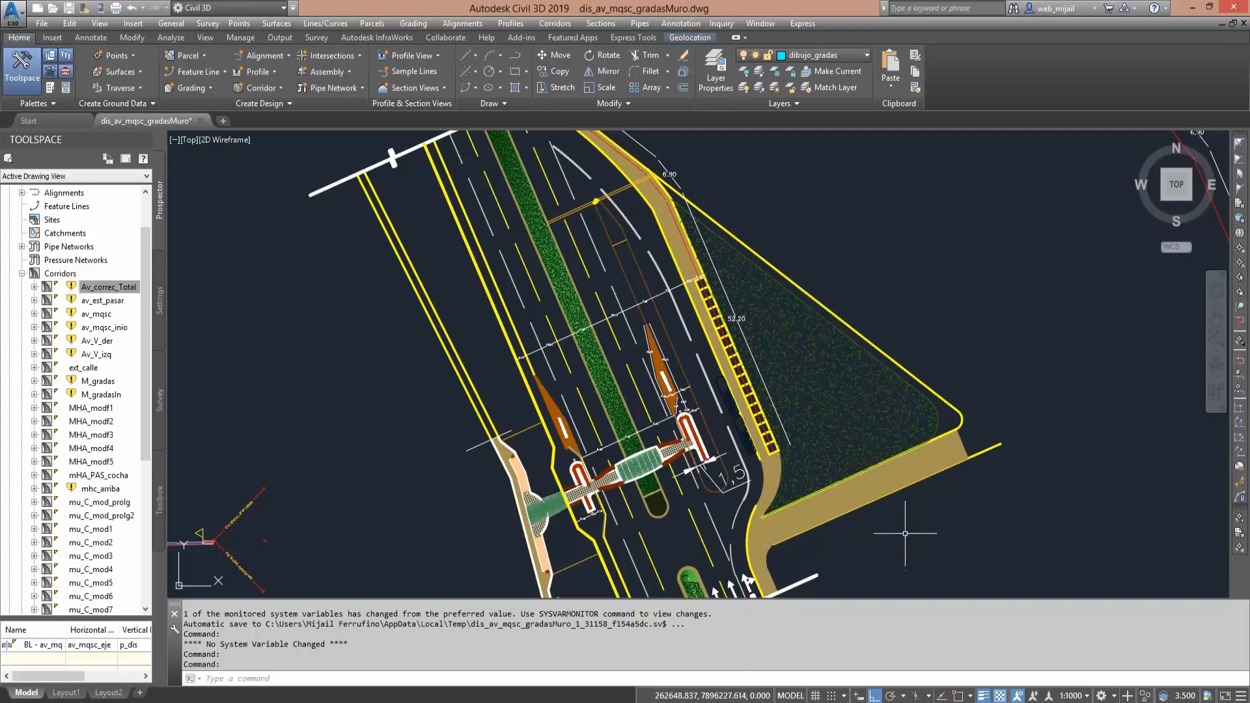
middle_drag(905, 533, 910, 558)
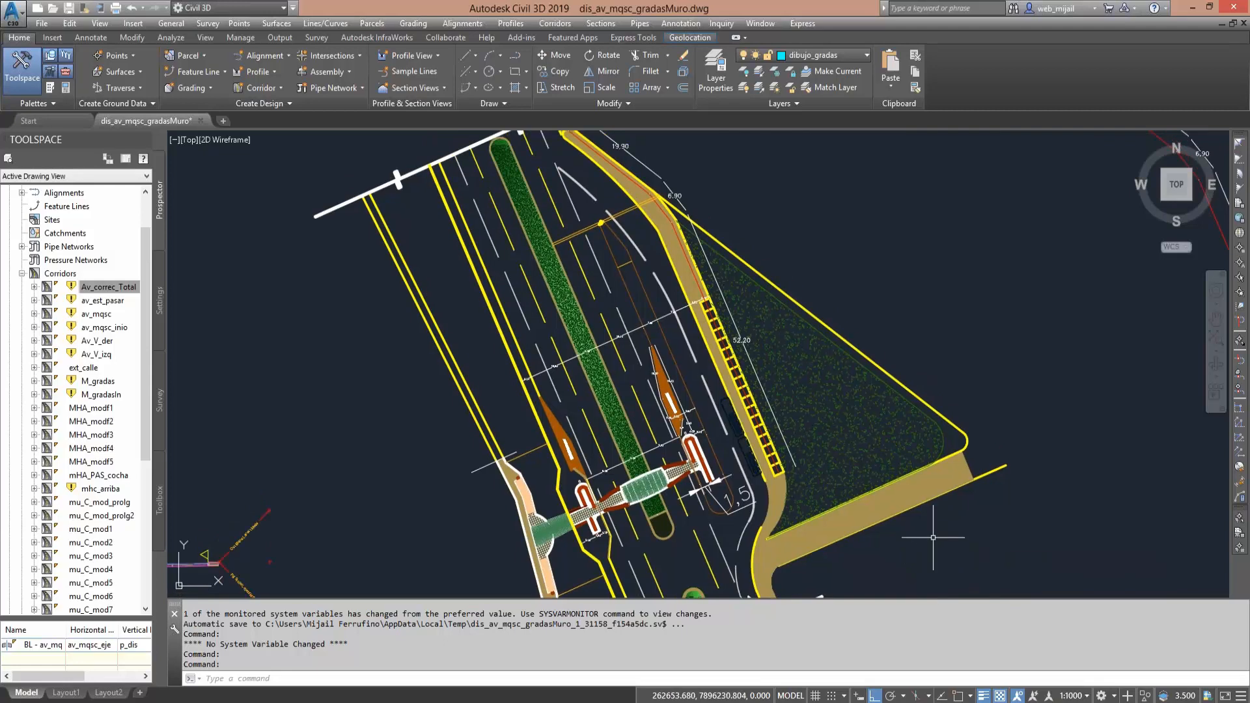
mouse_move(931, 538)
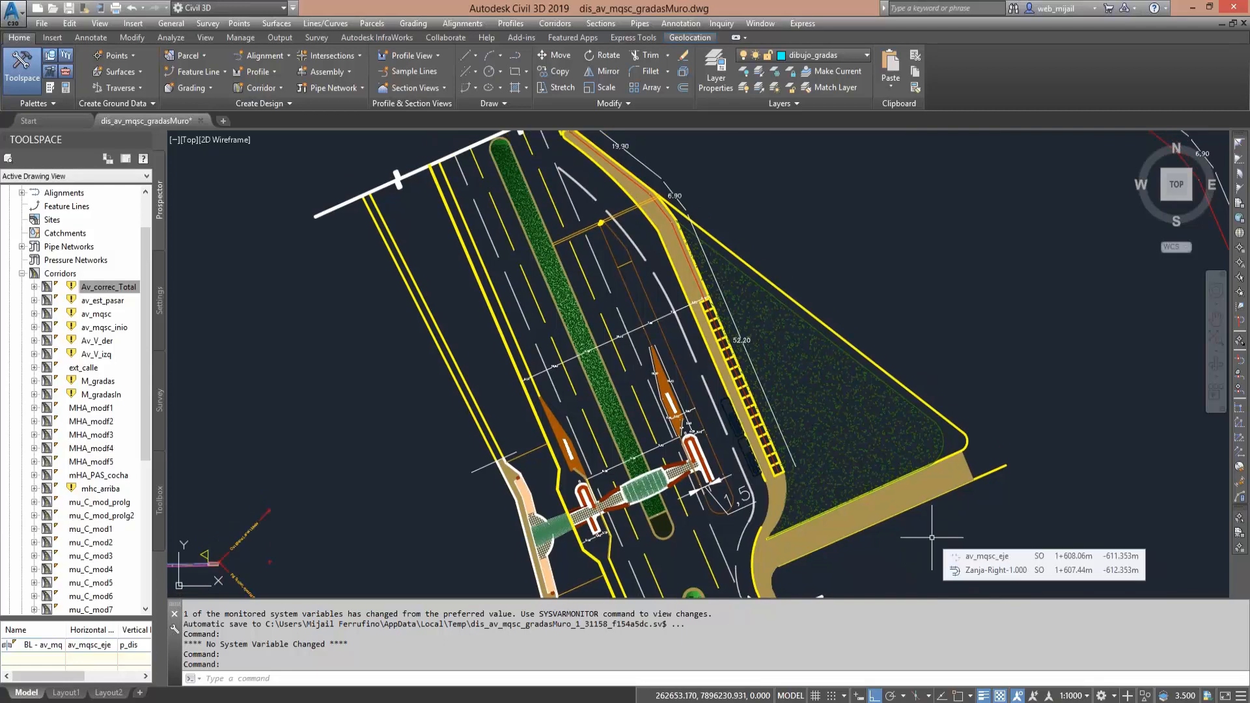
mouse_move(938, 486)
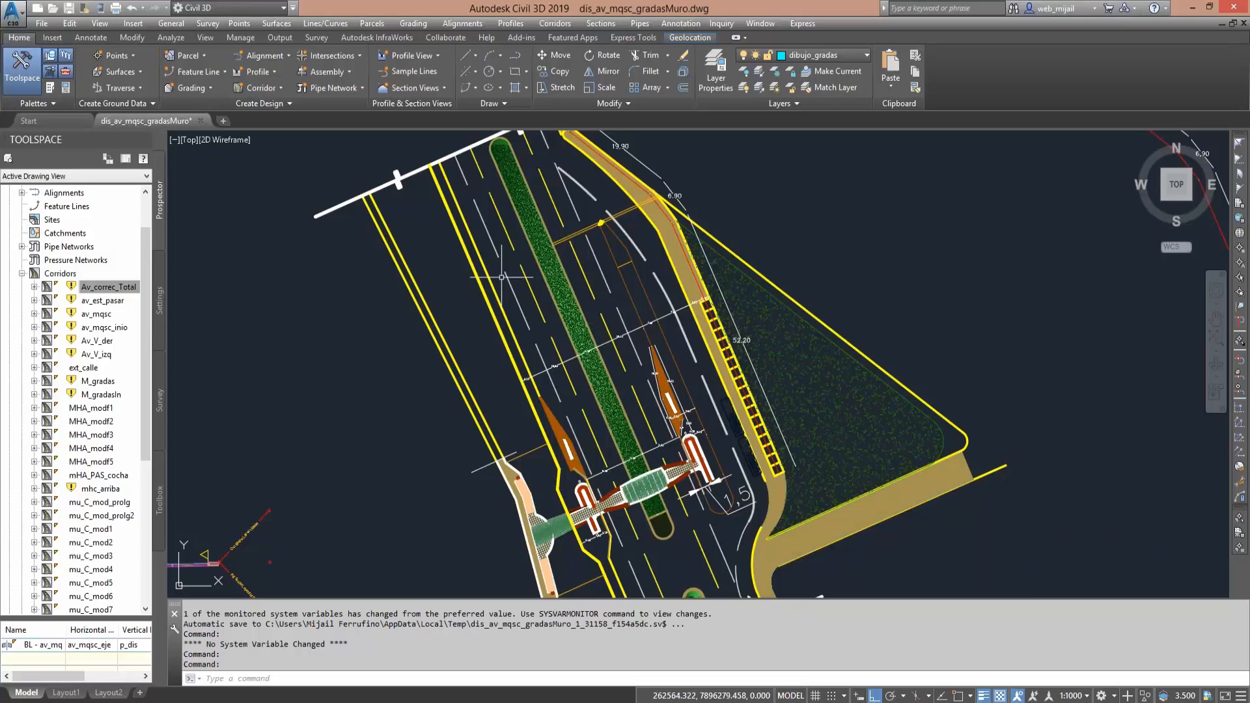
middle_drag(501, 276, 499, 305)
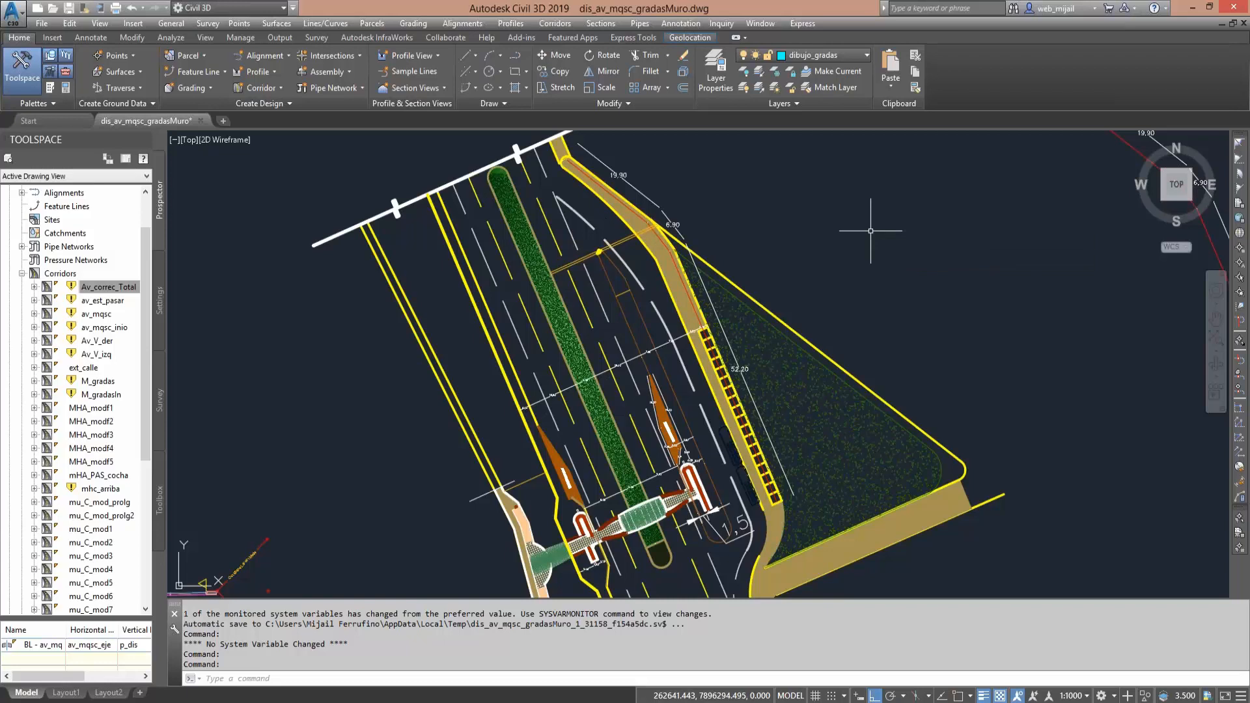
middle_drag(870, 230, 850, 200)
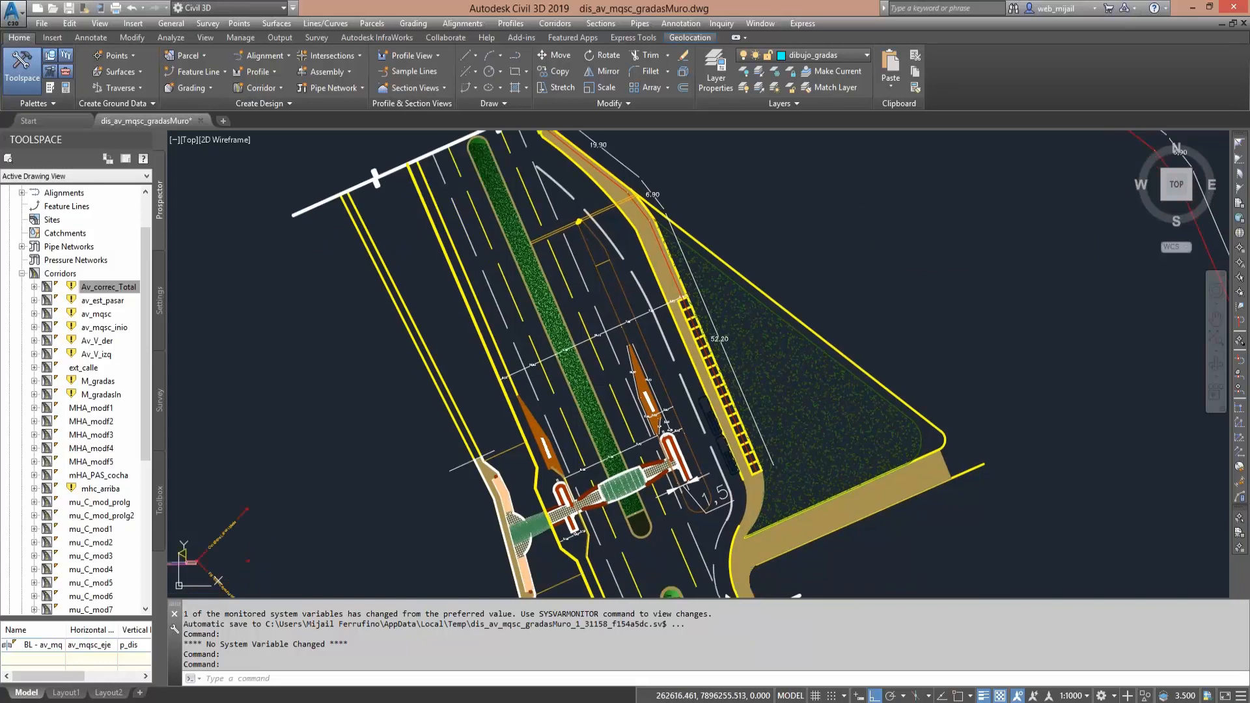
middle_drag(850, 265, 853, 200)
scroll(713, 423, up, 4)
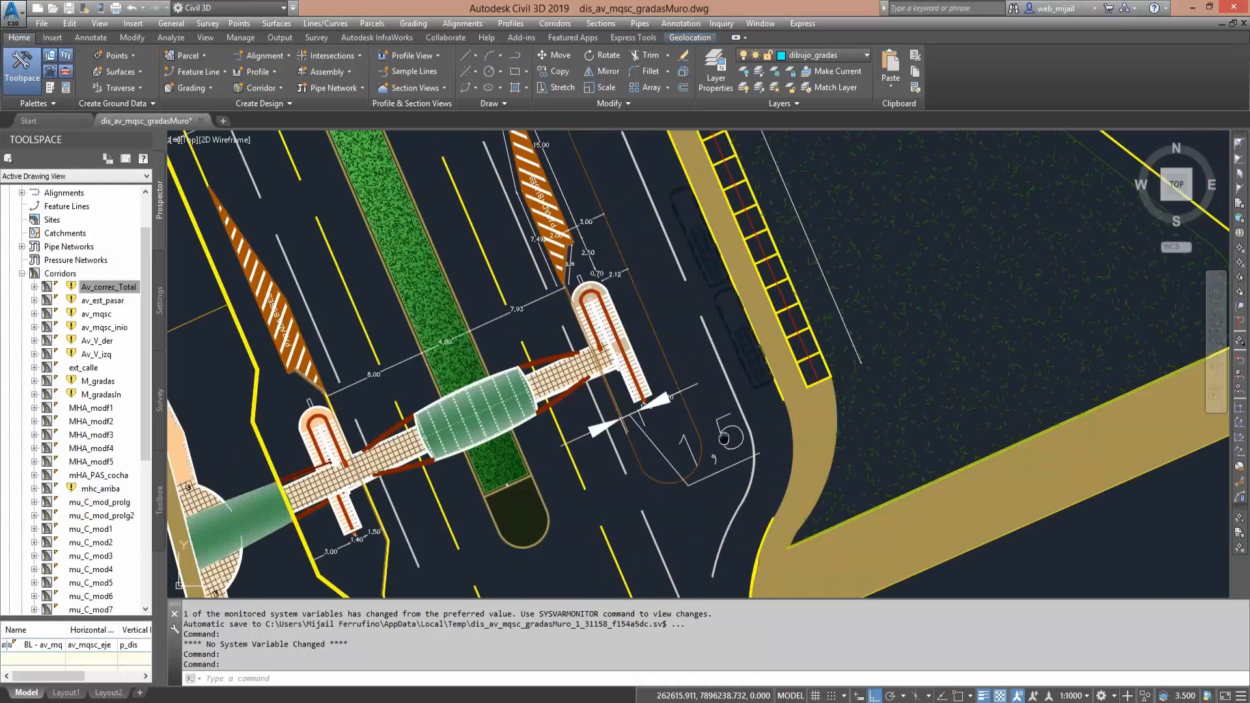
- Examine the footbridge's eastern stair, the adjoining curved sidewalk, the parking bays and the hatched bus-stop marking
middle_drag(724, 437, 689, 280)
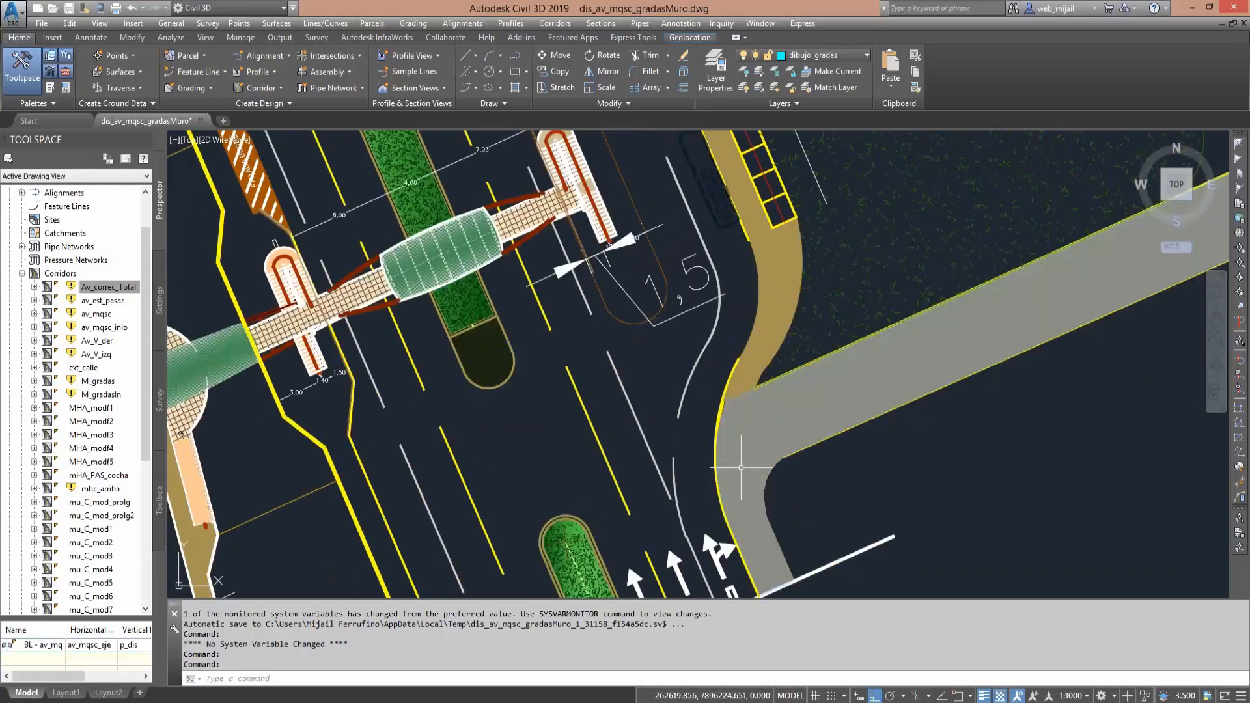
middle_drag(754, 305, 757, 375)
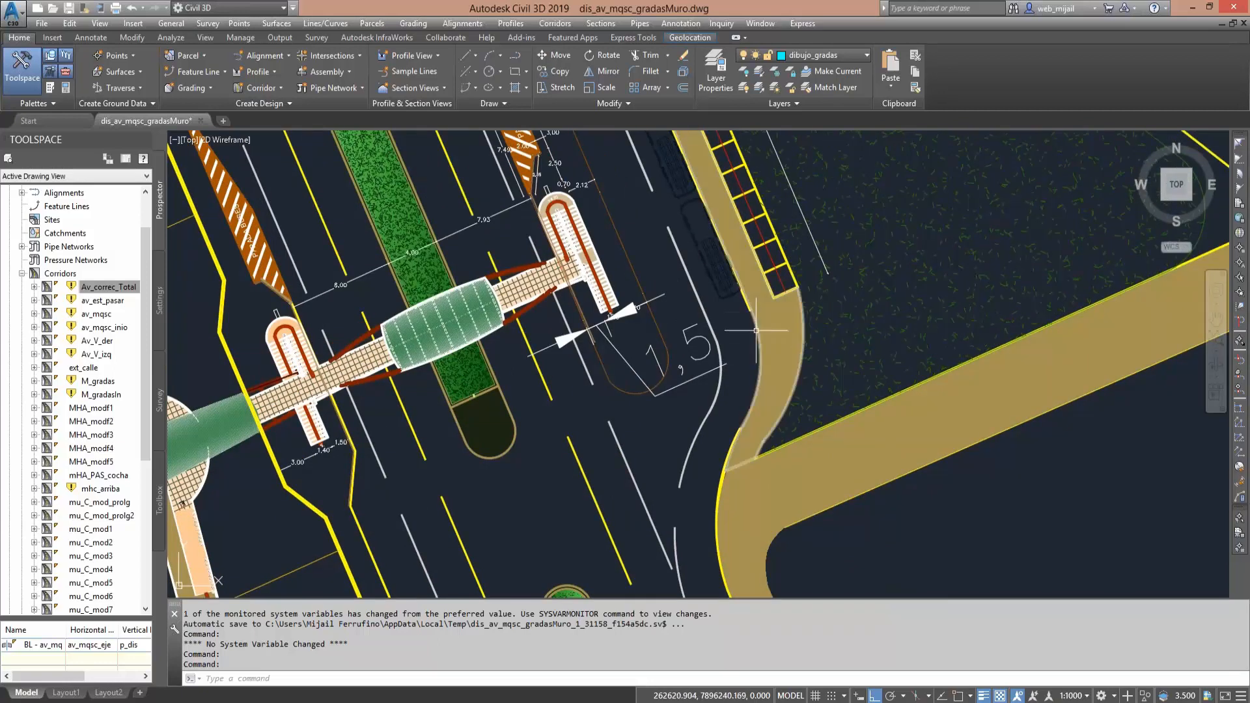
mouse_move(760, 345)
middle_down()
mouse_move(760, 370)
mouse_move(848, 431)
middle_up()
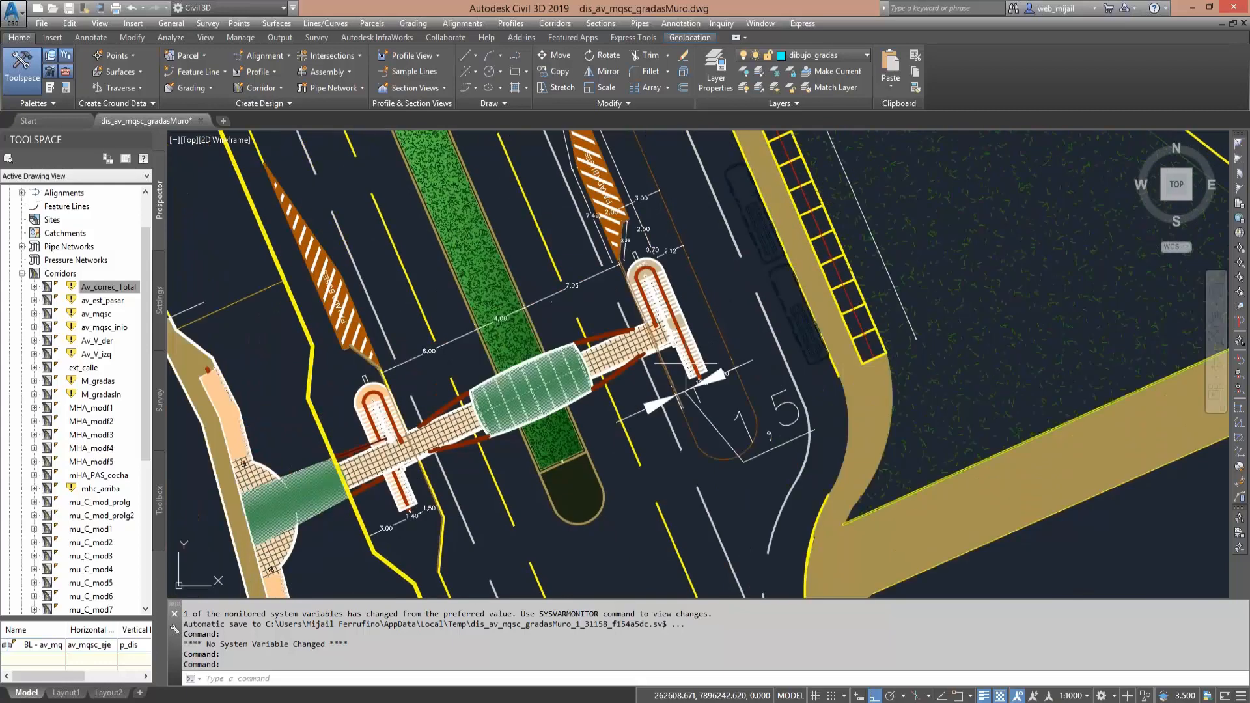
middle_drag(755, 368, 756, 430)
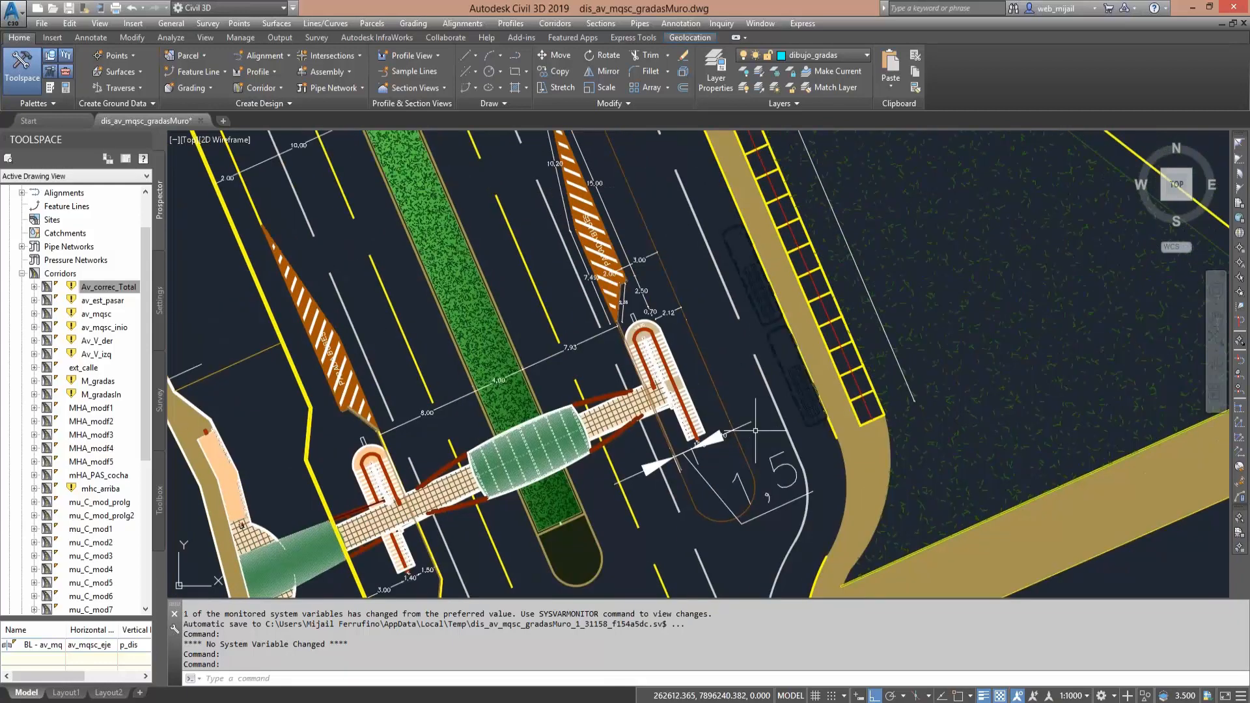
scroll(732, 345, up, 2)
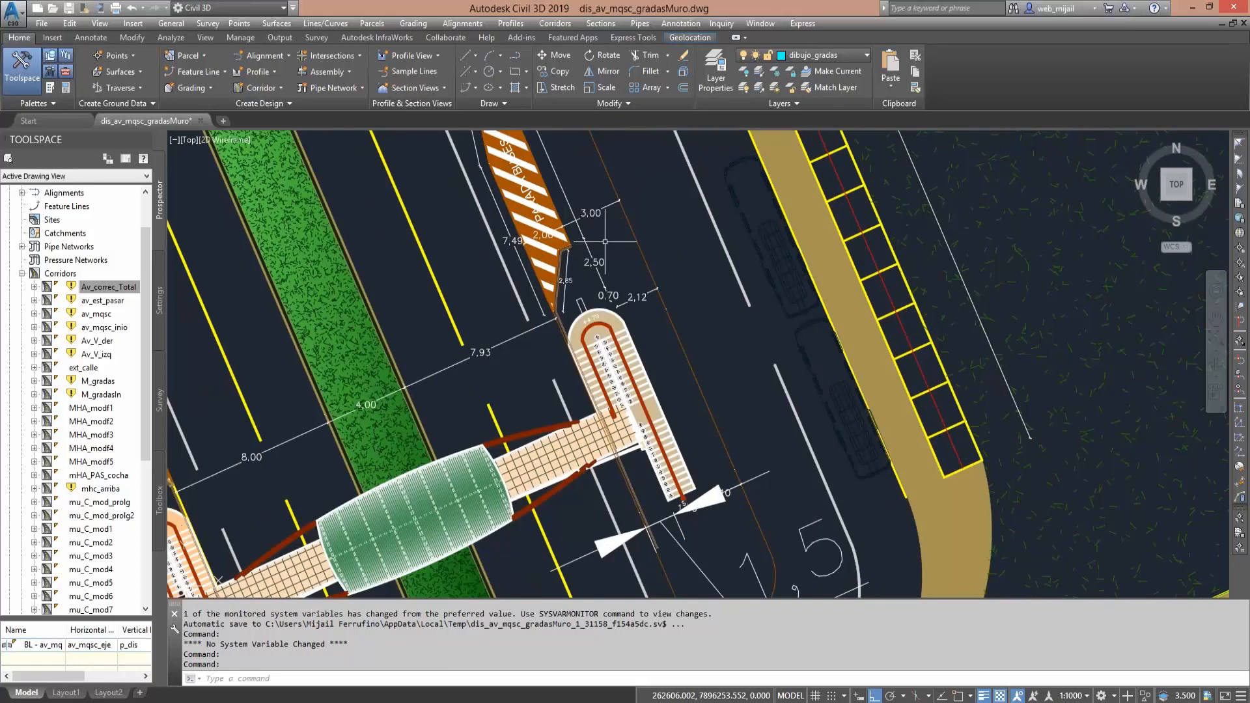
middle_drag(570, 152, 601, 256)
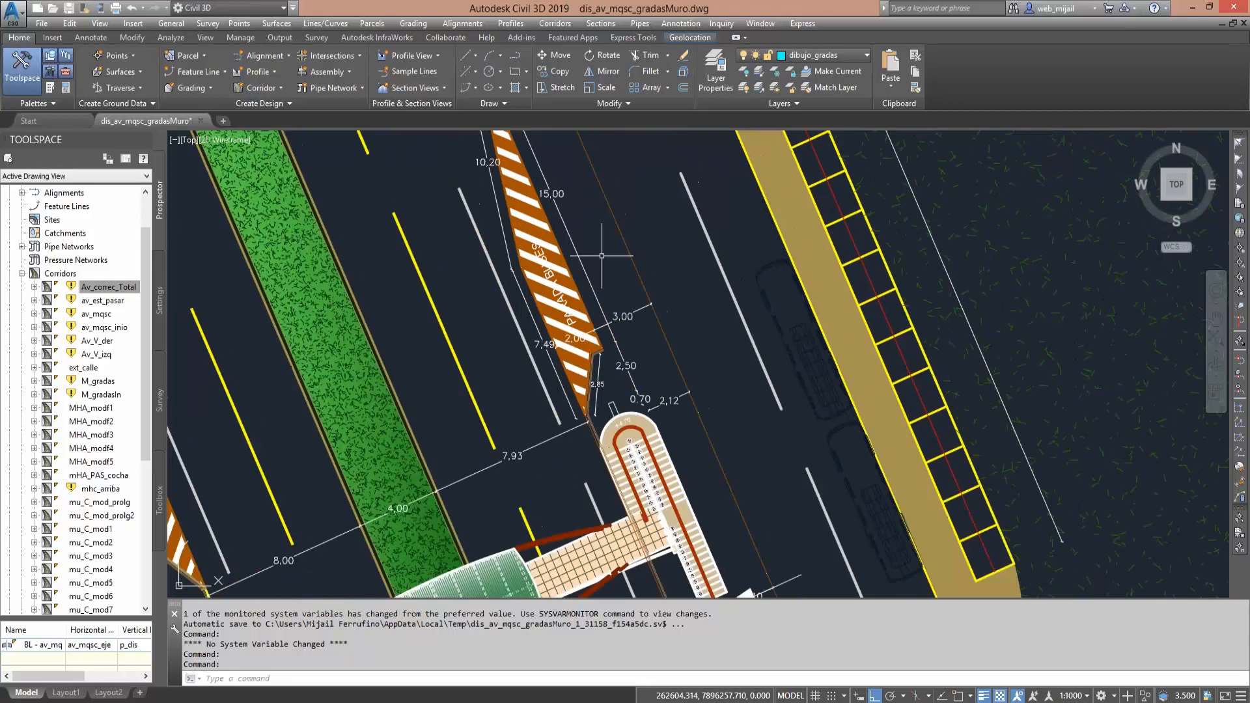
scroll(602, 377, down, 4)
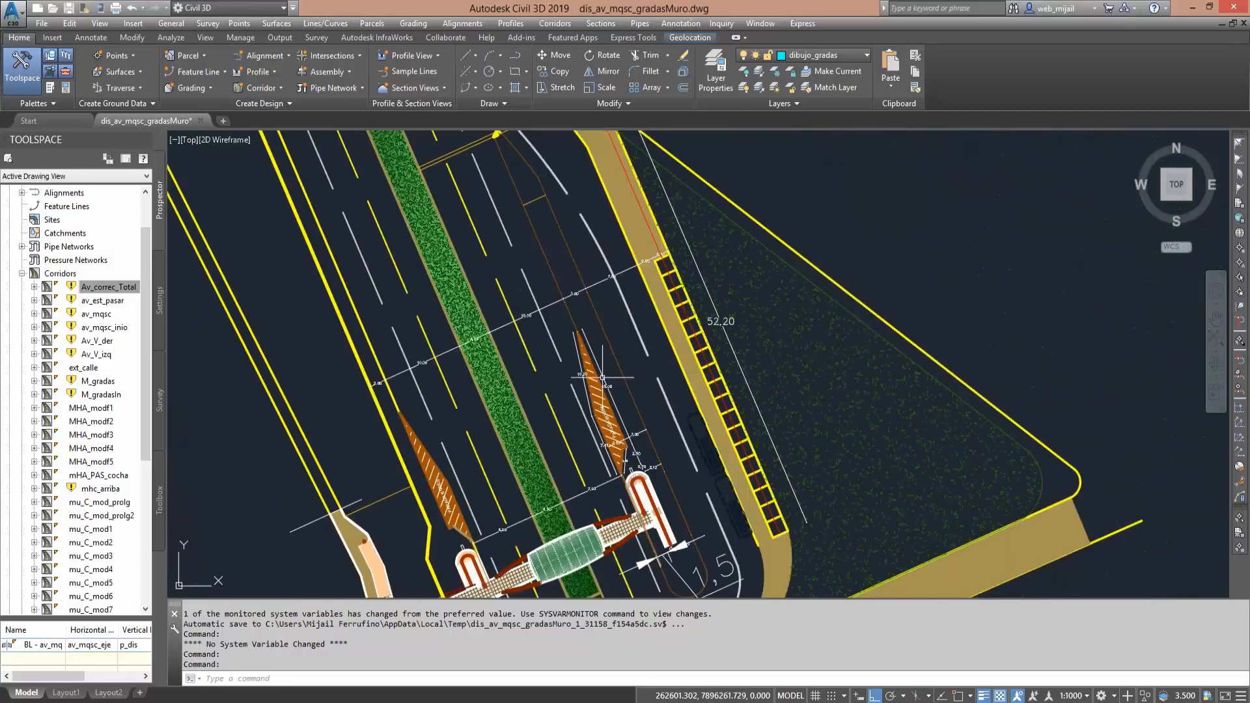
middle_drag(602, 377, 564, 229)
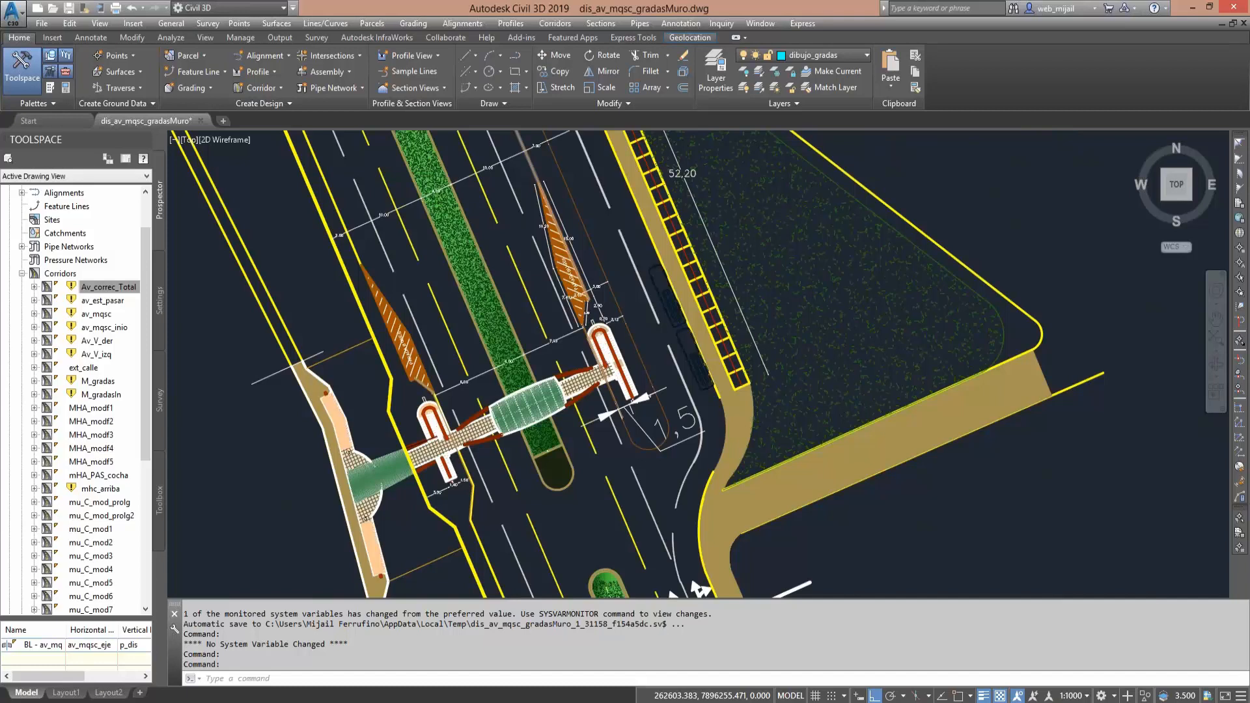
- Examine the footbridge span across the median, its stairs on both carriageways and the dimensioned gap beside the eastern stair
scroll(629, 378, up, 4)
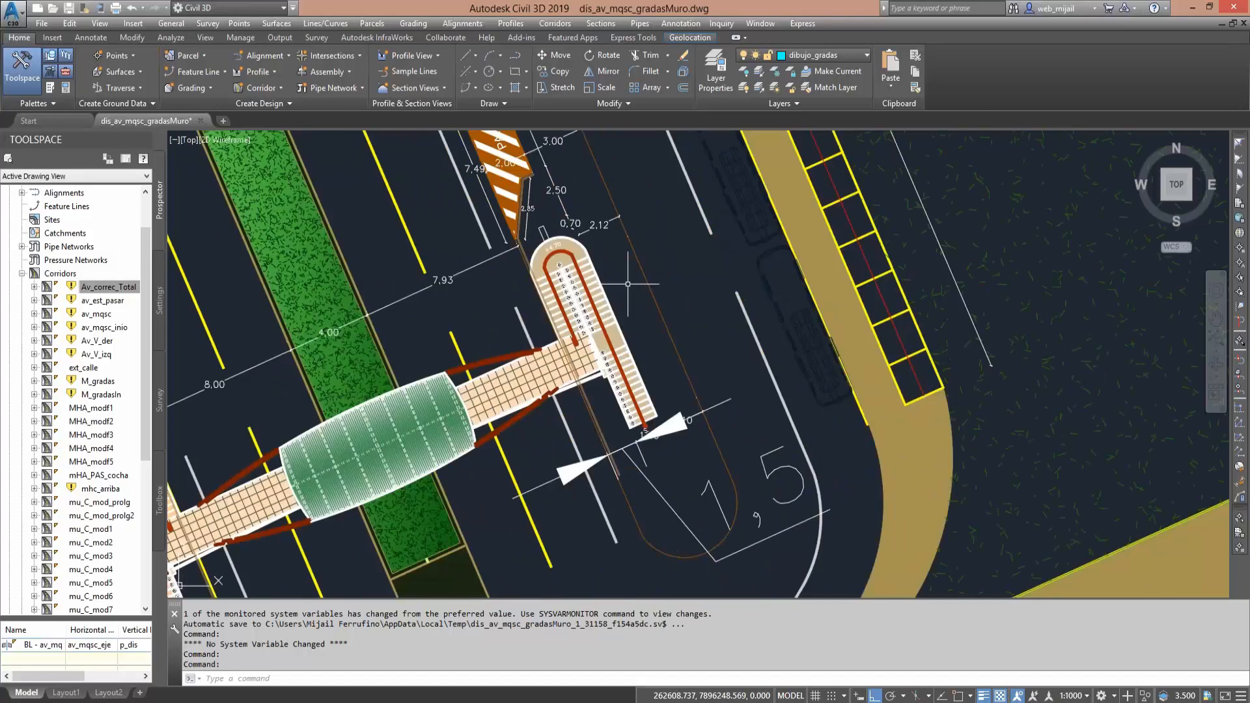
middle_drag(658, 313, 658, 313)
scroll(716, 328, down, 4)
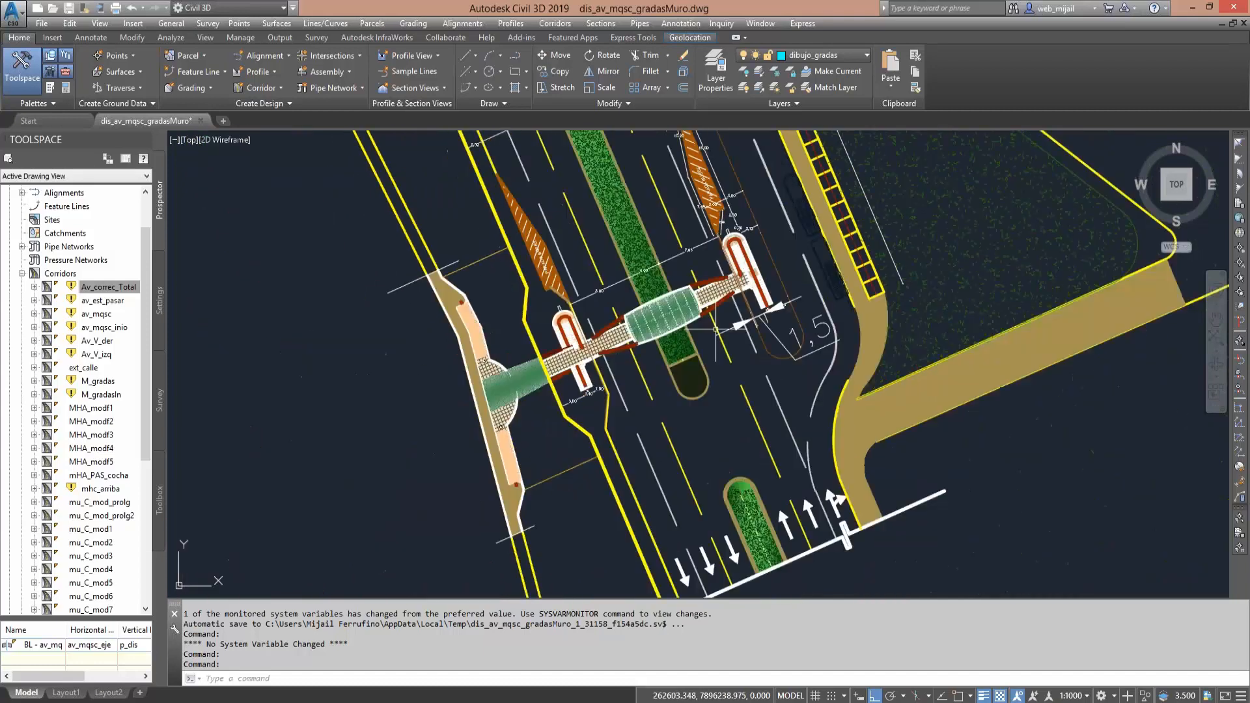
scroll(716, 329, up, 2)
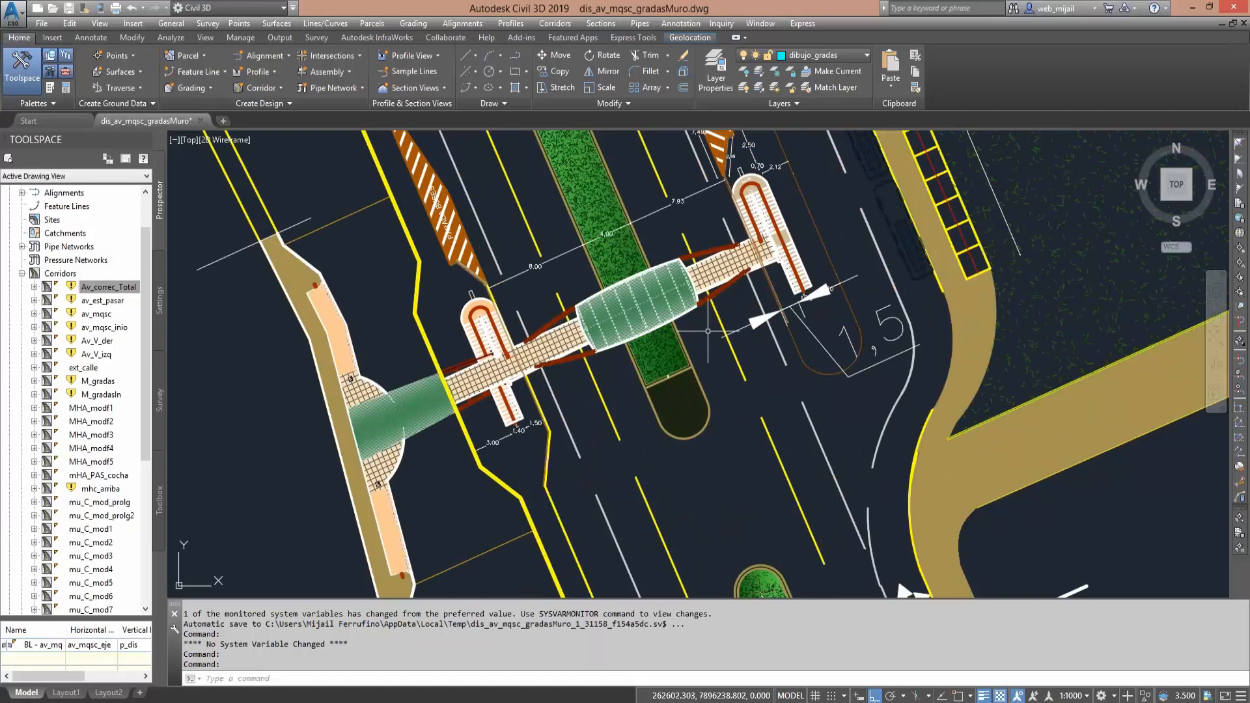
scroll(756, 349, up, 2)
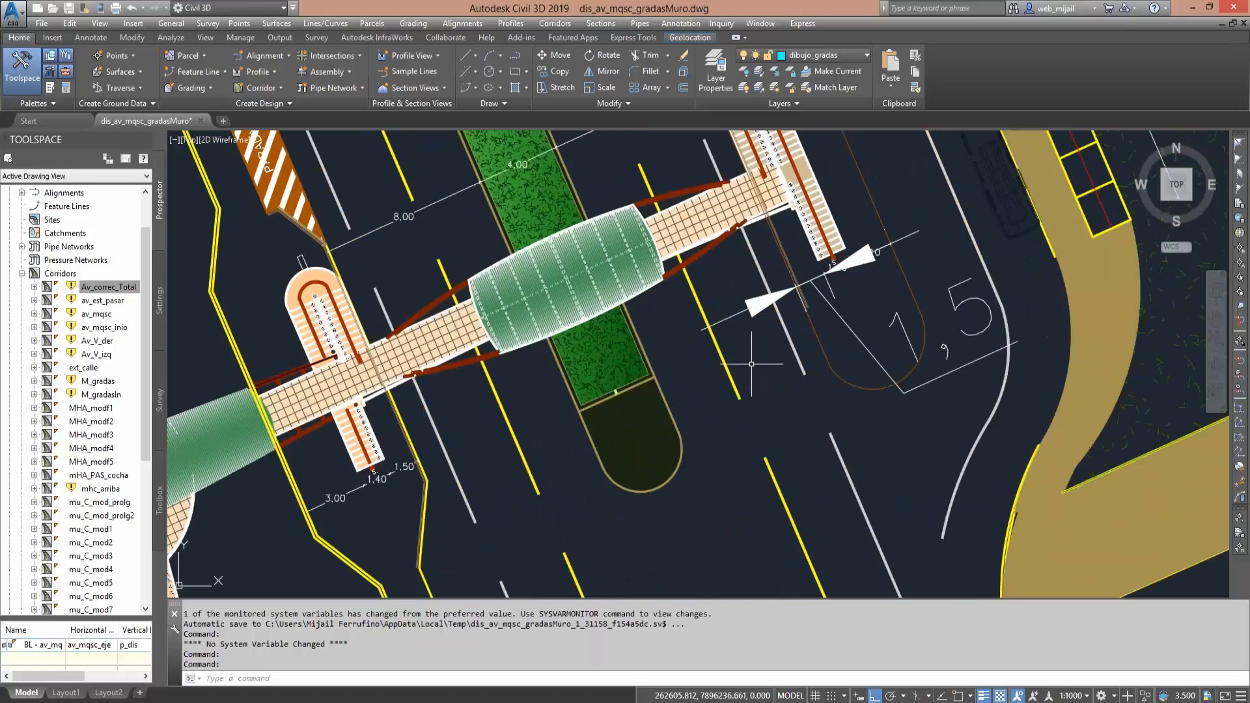
middle_drag(762, 352, 766, 433)
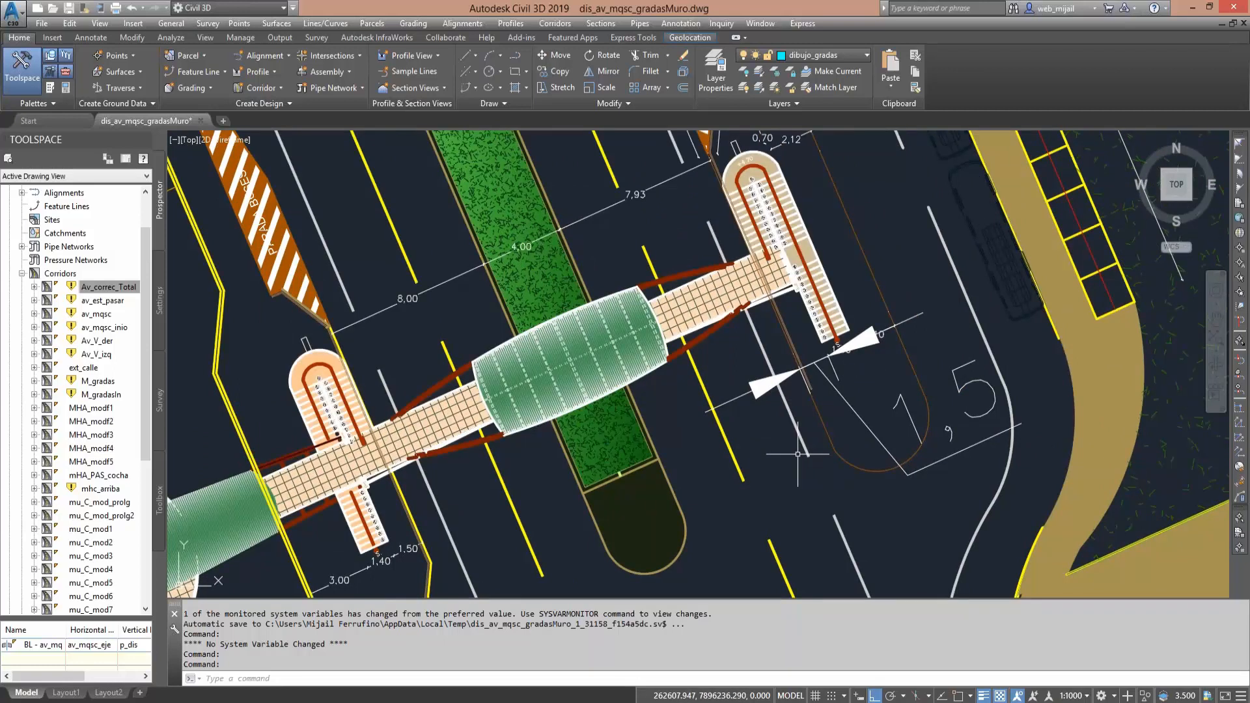
middle_drag(752, 437, 607, 419)
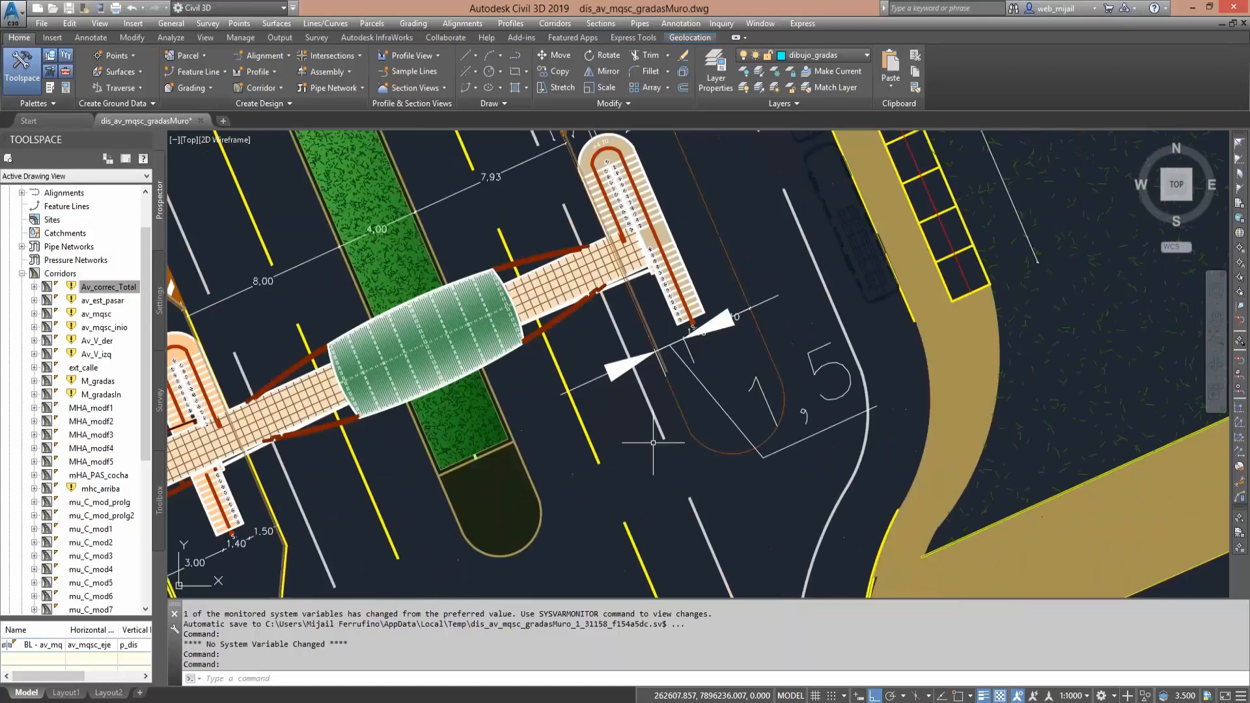
scroll(696, 467, down, 2)
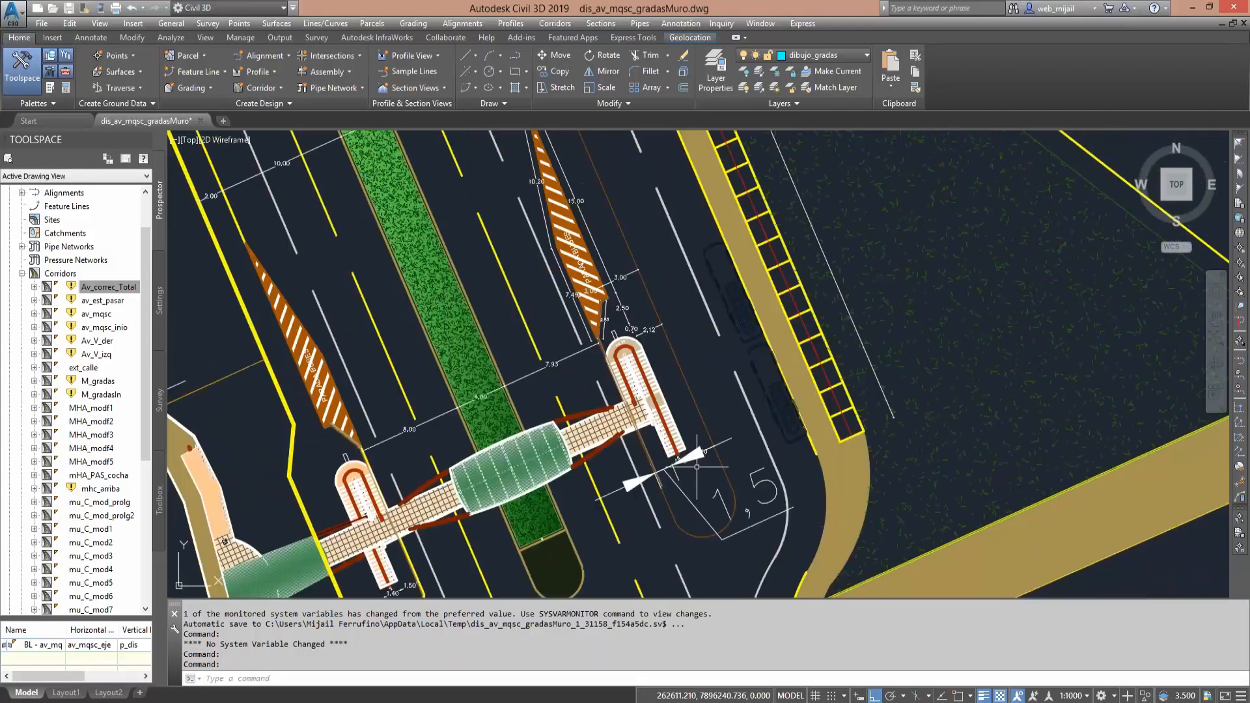
scroll(697, 467, down, 2)
middle_drag(687, 381, 667, 370)
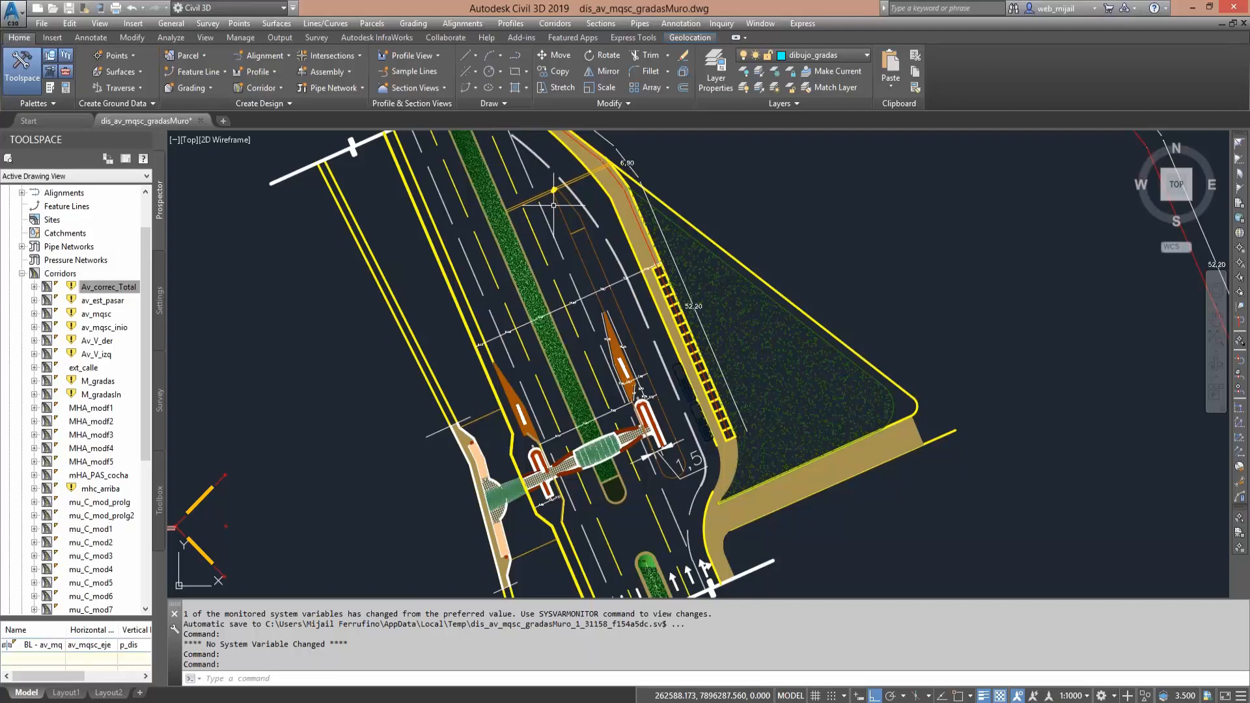
- Examine the bus bay's entry taper along the eastern lanes and the dimensioned road-edge taper below the western stair
middle_drag(553, 205, 566, 250)
scroll(558, 219, up, 4)
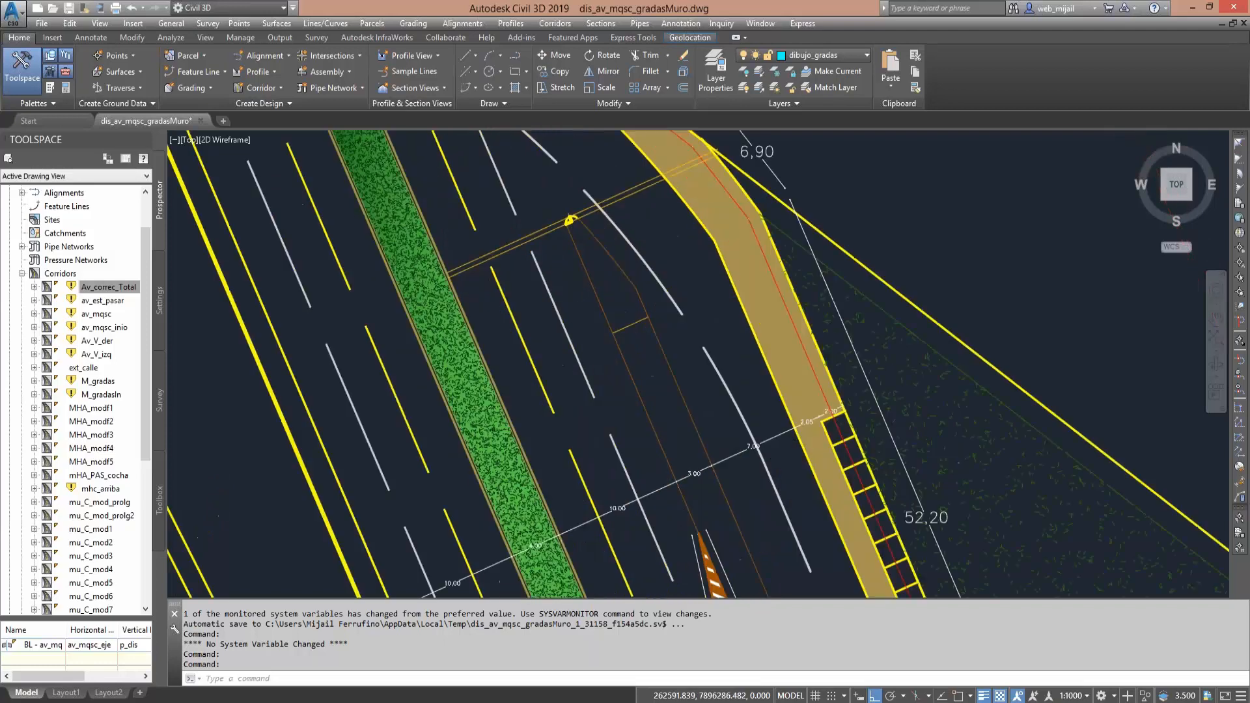
scroll(570, 219, down, 5)
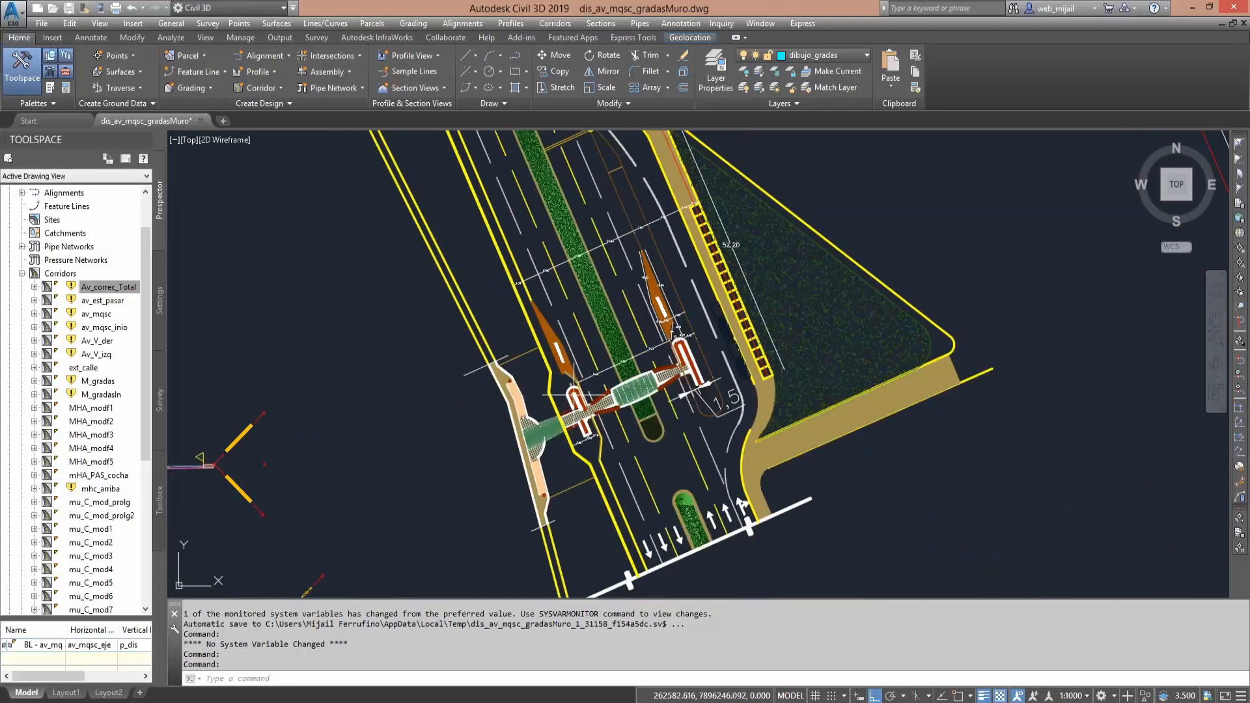
scroll(591, 471, up, 2)
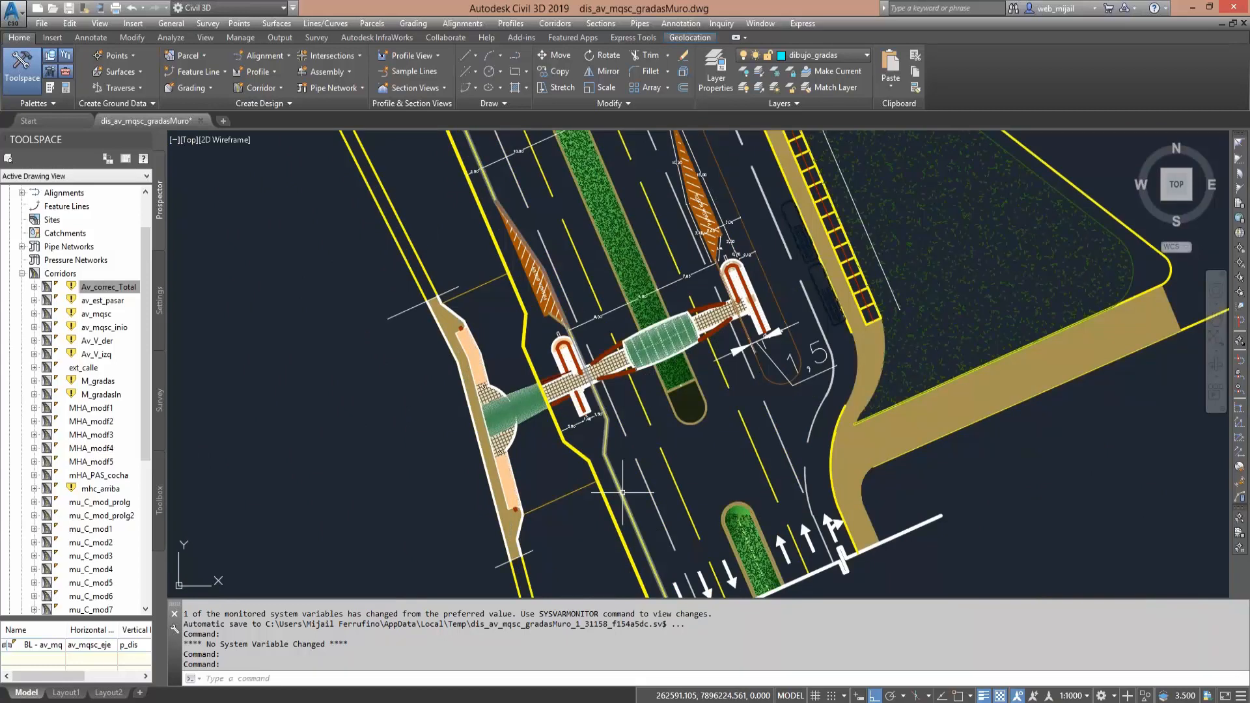
middle_drag(623, 493, 623, 477)
scroll(623, 476, up, 3)
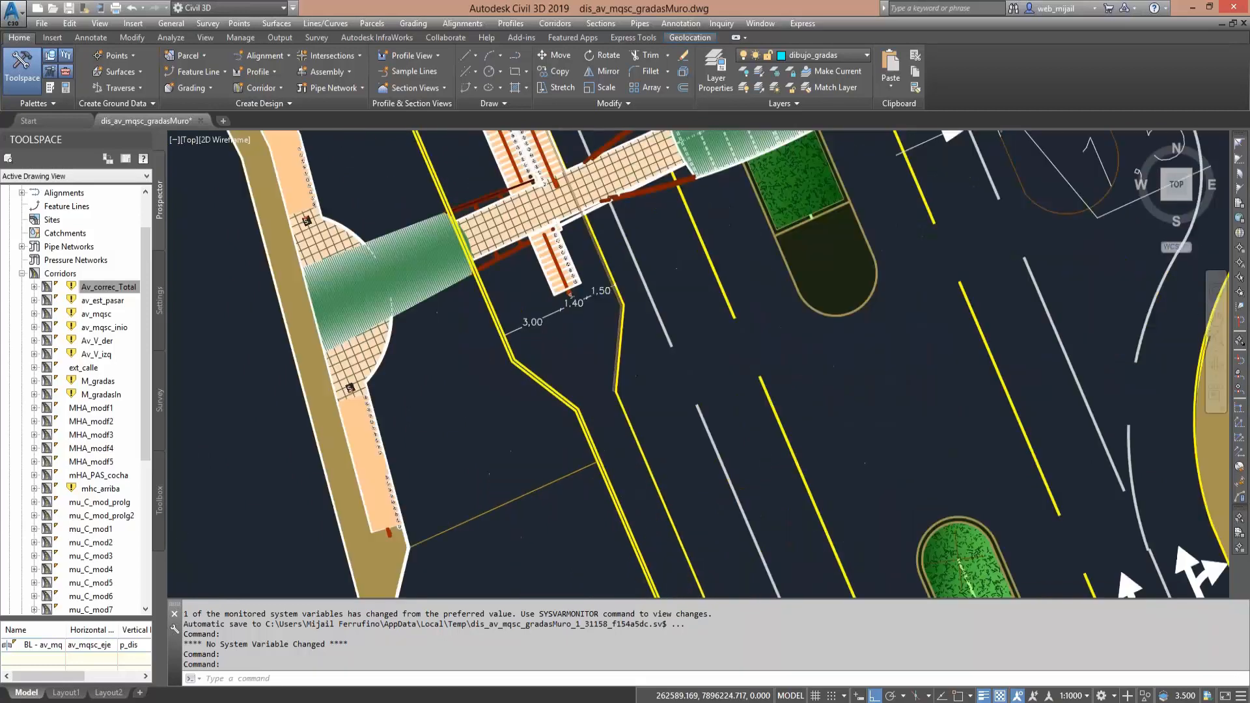
mouse_move(599, 424)
middle_down()
mouse_move(596, 438)
mouse_move(632, 403)
middle_up()
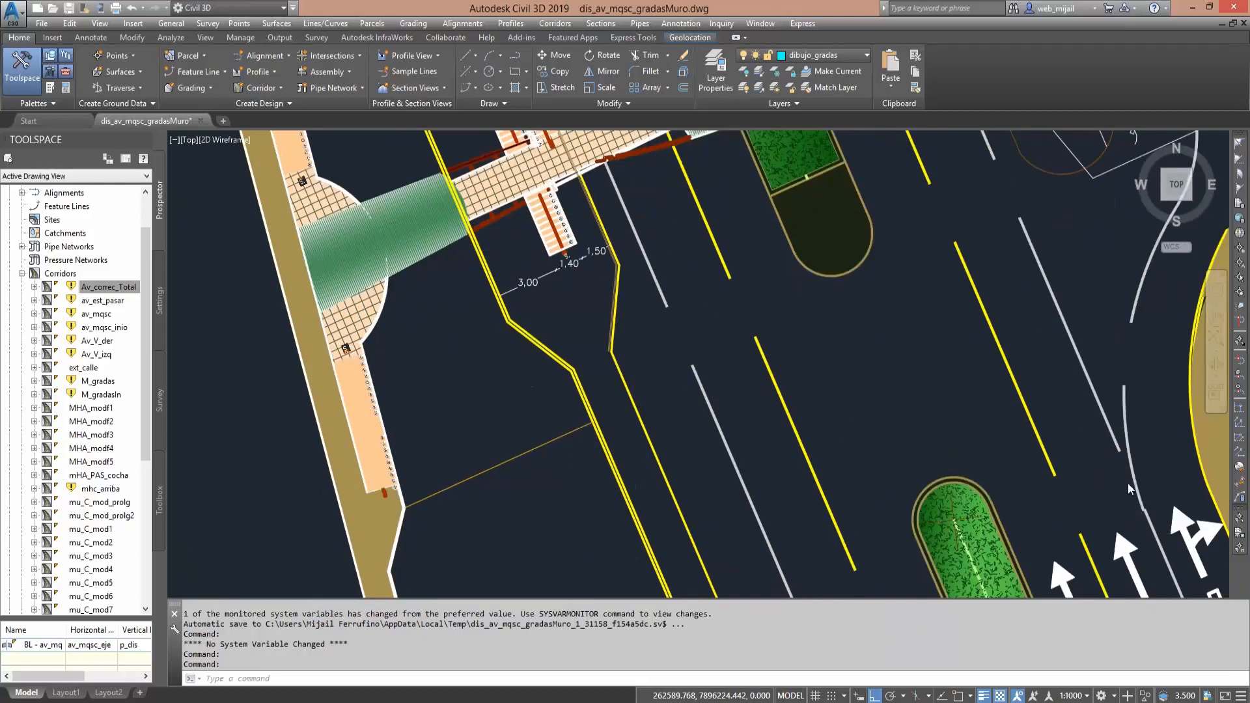
scroll(610, 408, up, 2)
middle_drag(764, 385, 872, 507)
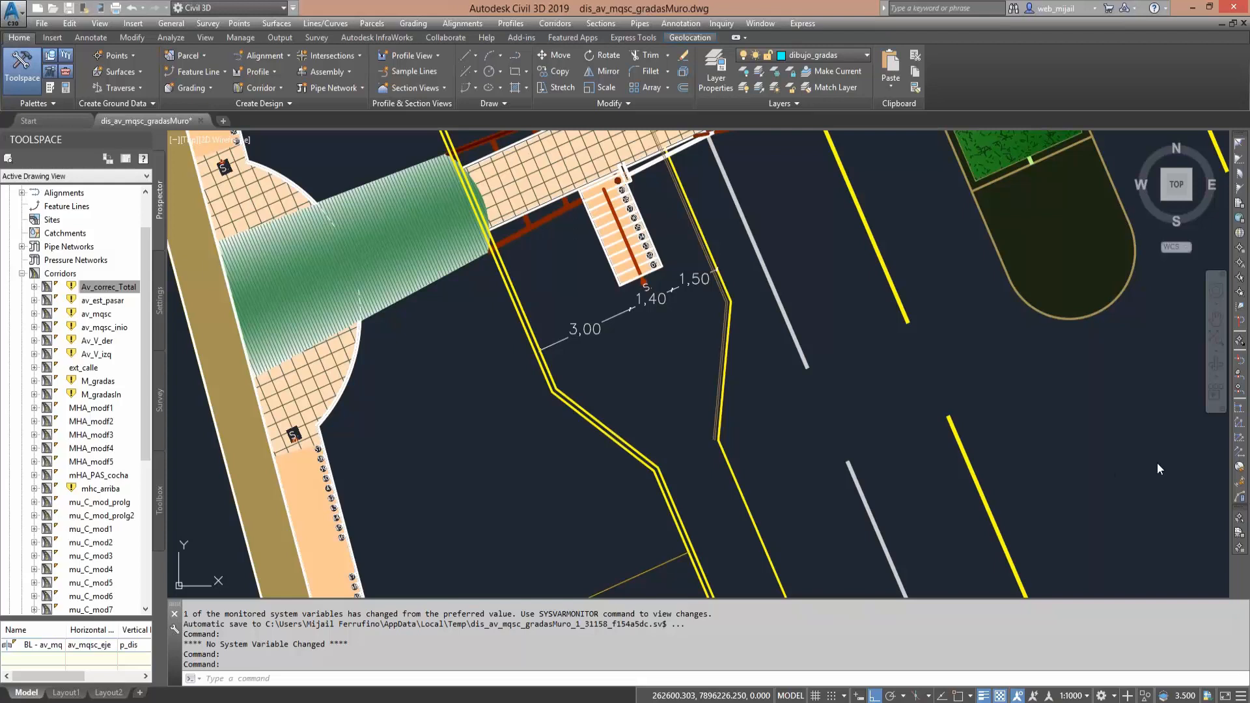
drag(656, 464, 718, 445)
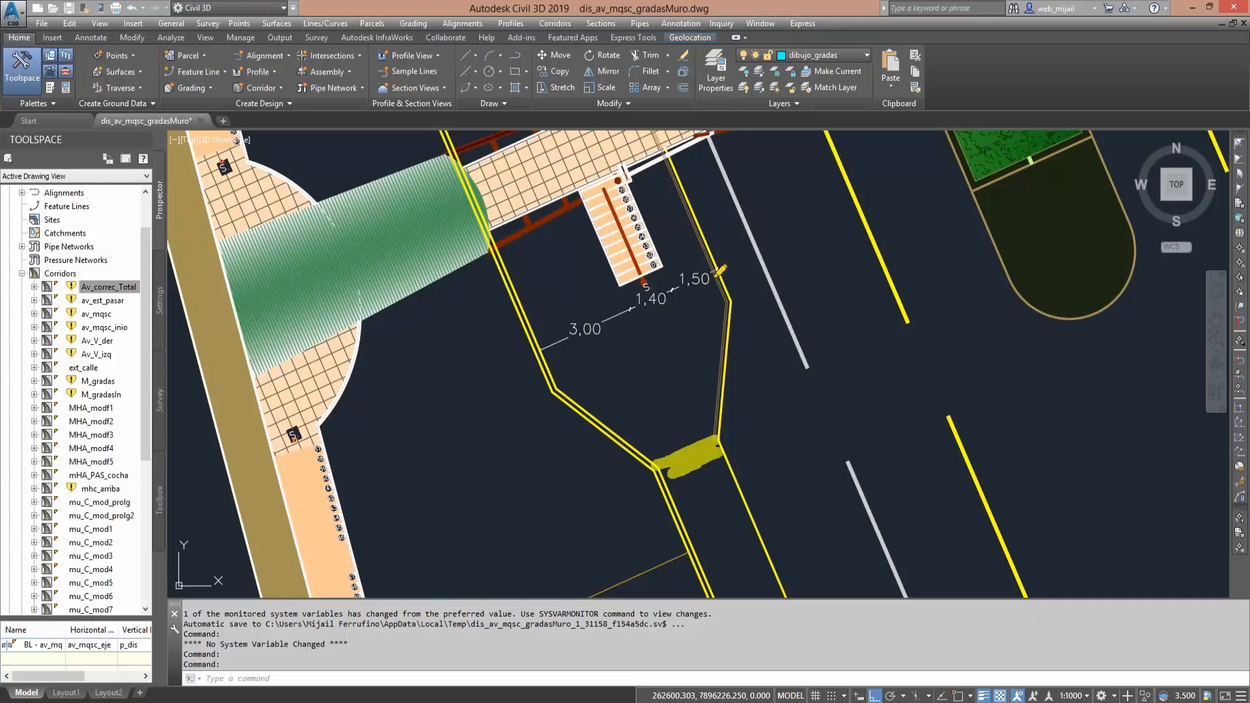
drag(716, 267, 577, 311)
drag(535, 328, 701, 290)
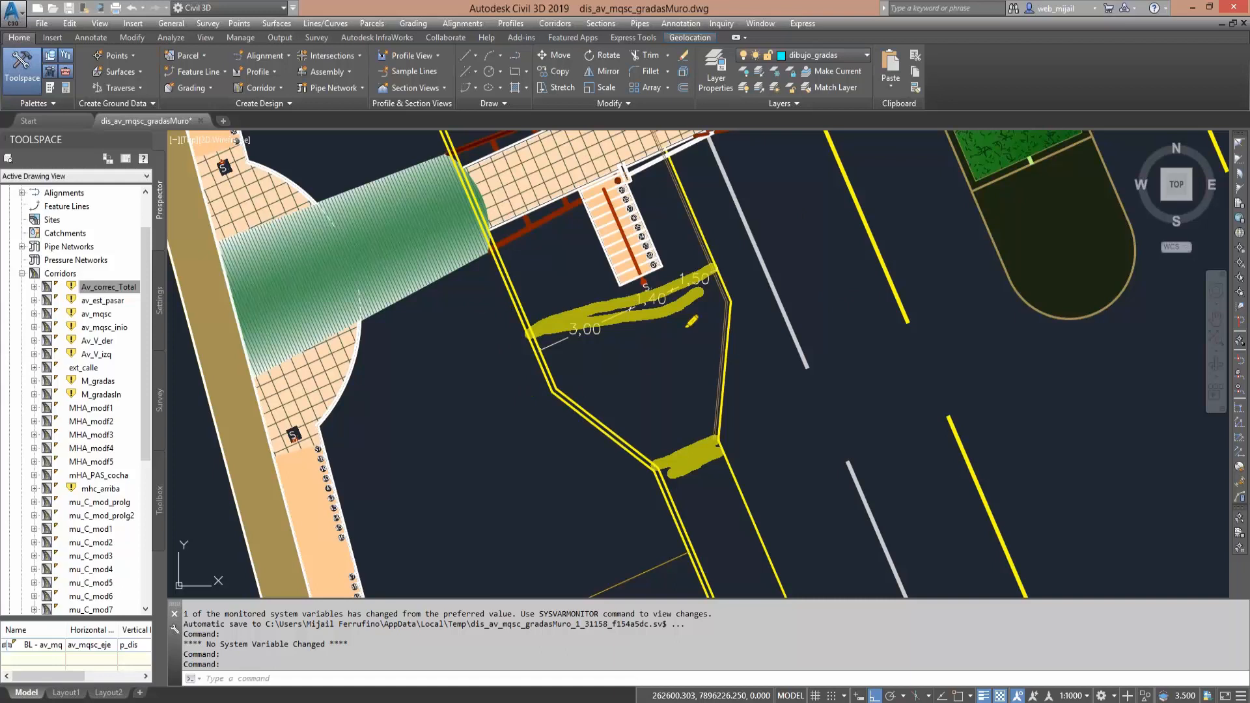
click(1211, 461)
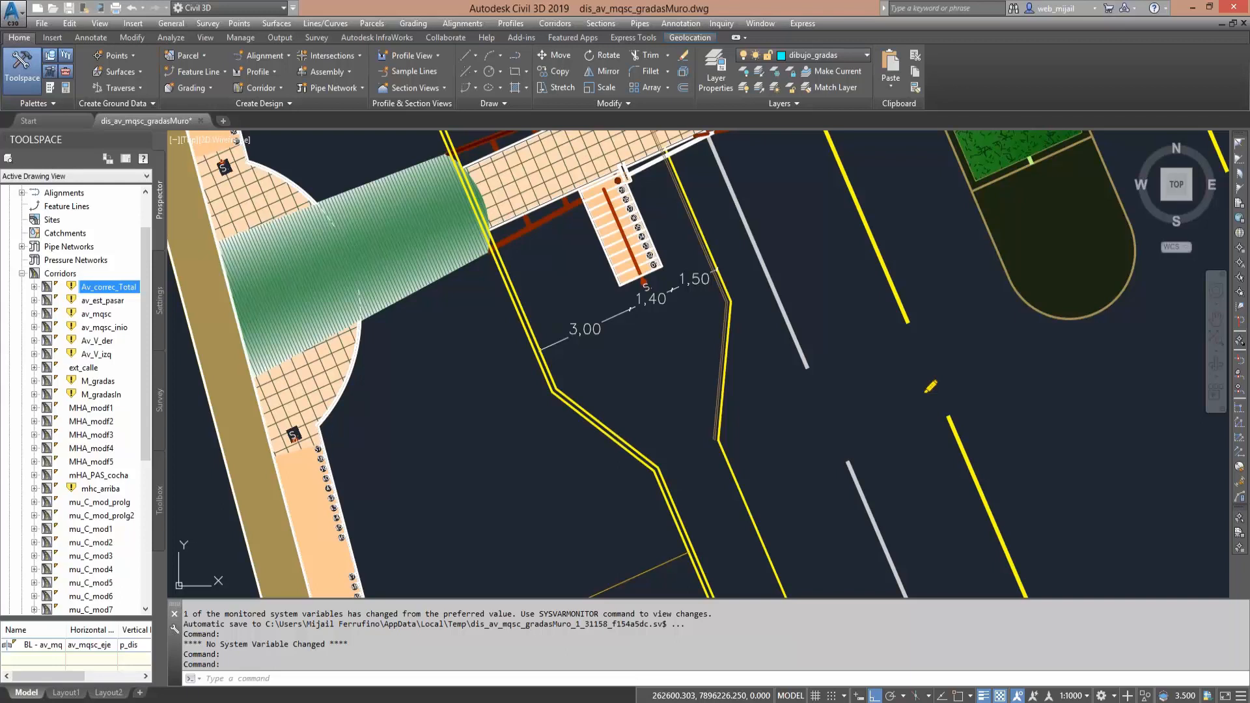
middle_drag(896, 347, 617, 397)
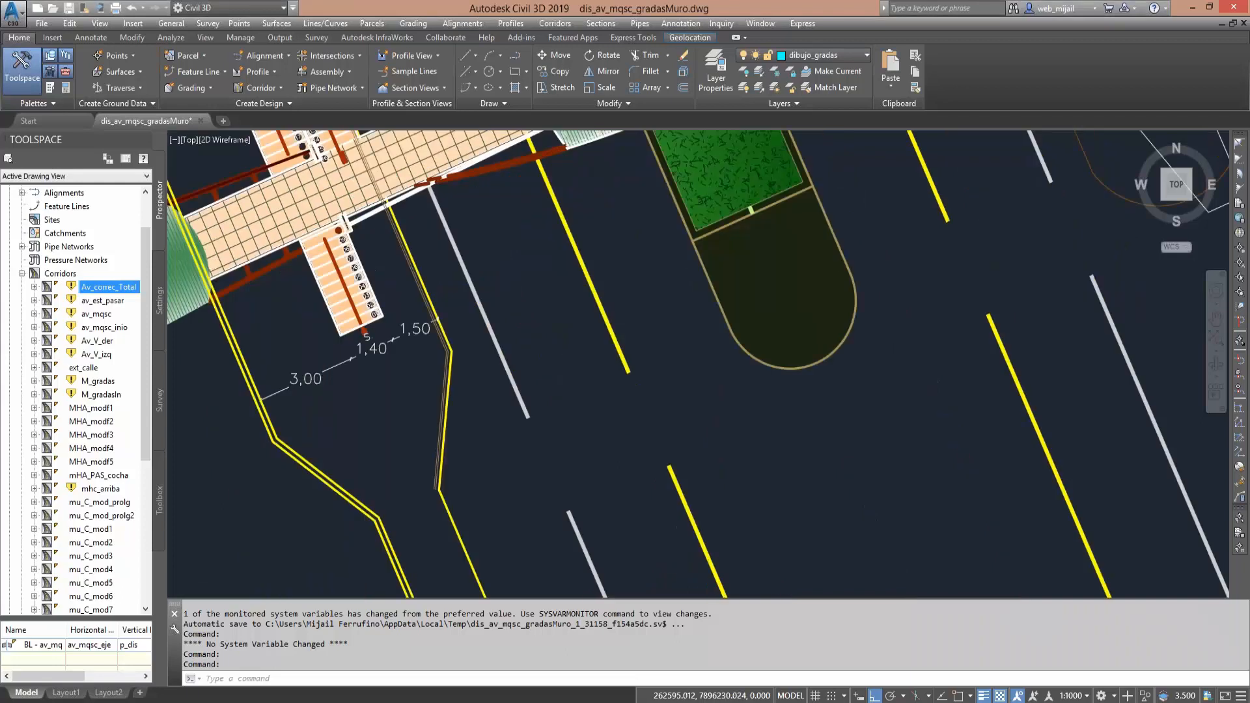
scroll(616, 397, down, 3)
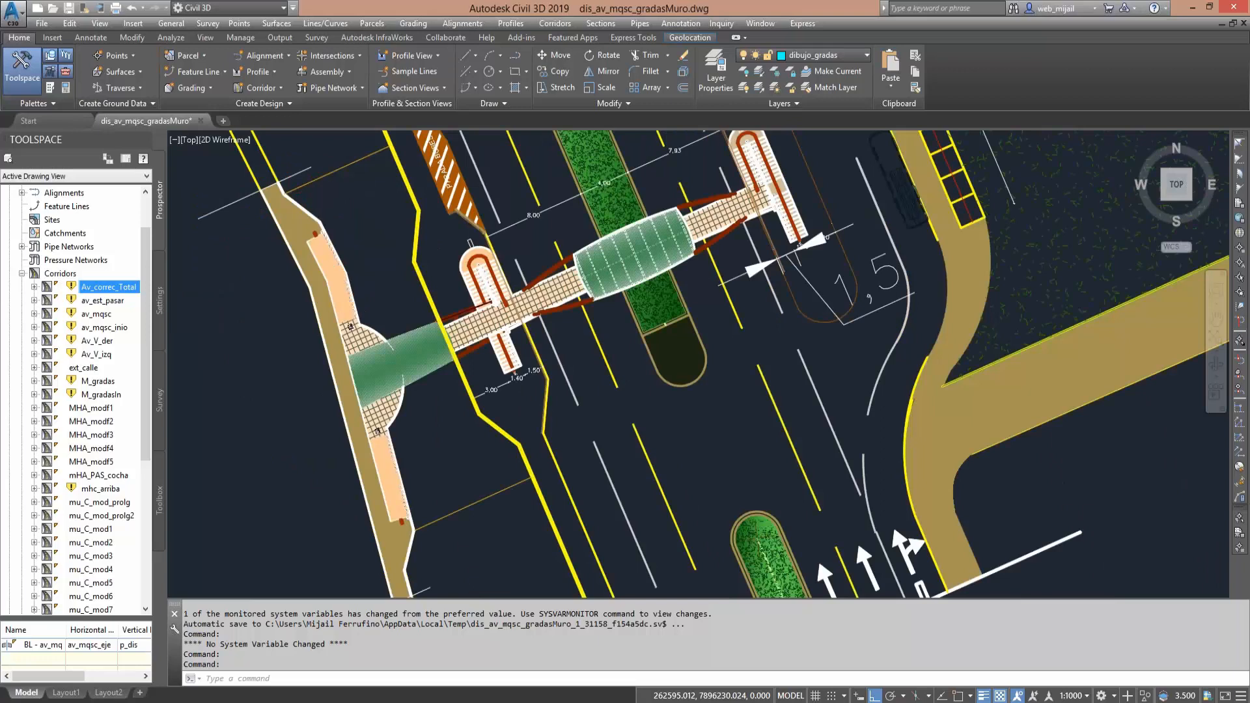
- Examine the footbridge span, both stairs, the dimensioned carriageway widths and the hatched bus-stop markings beside the lanes
middle_drag(711, 325, 652, 404)
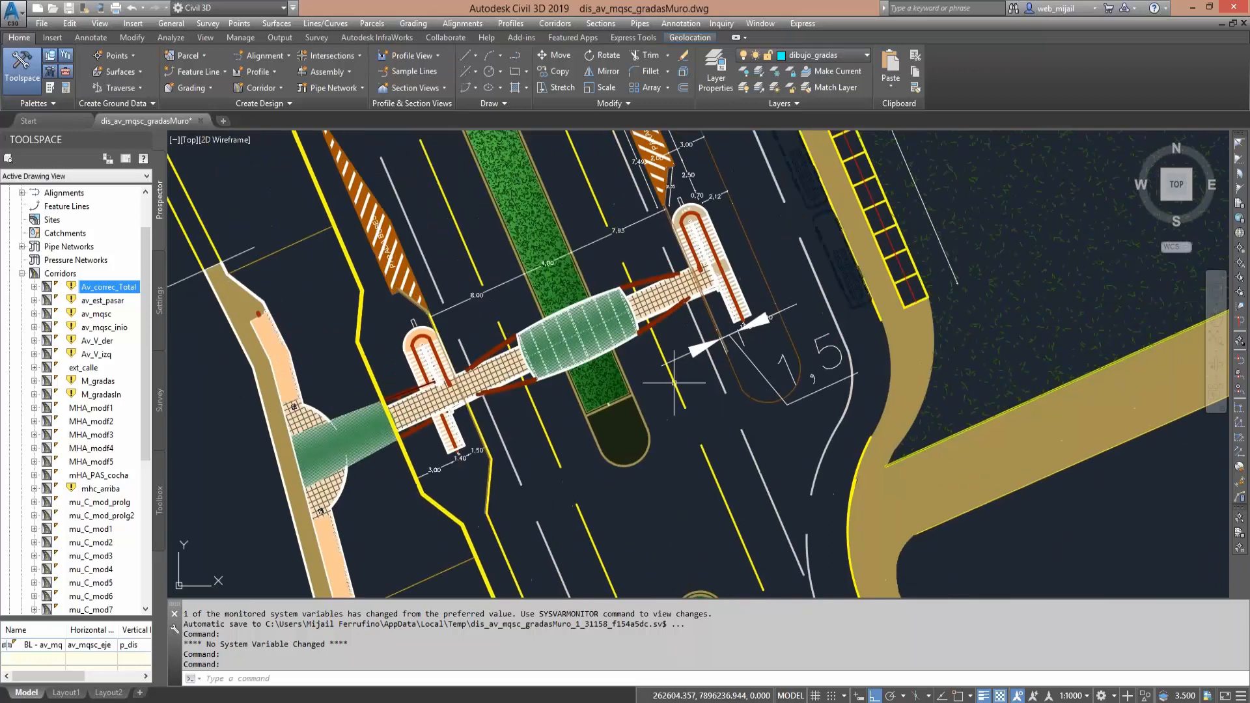
scroll(674, 383, up, 2)
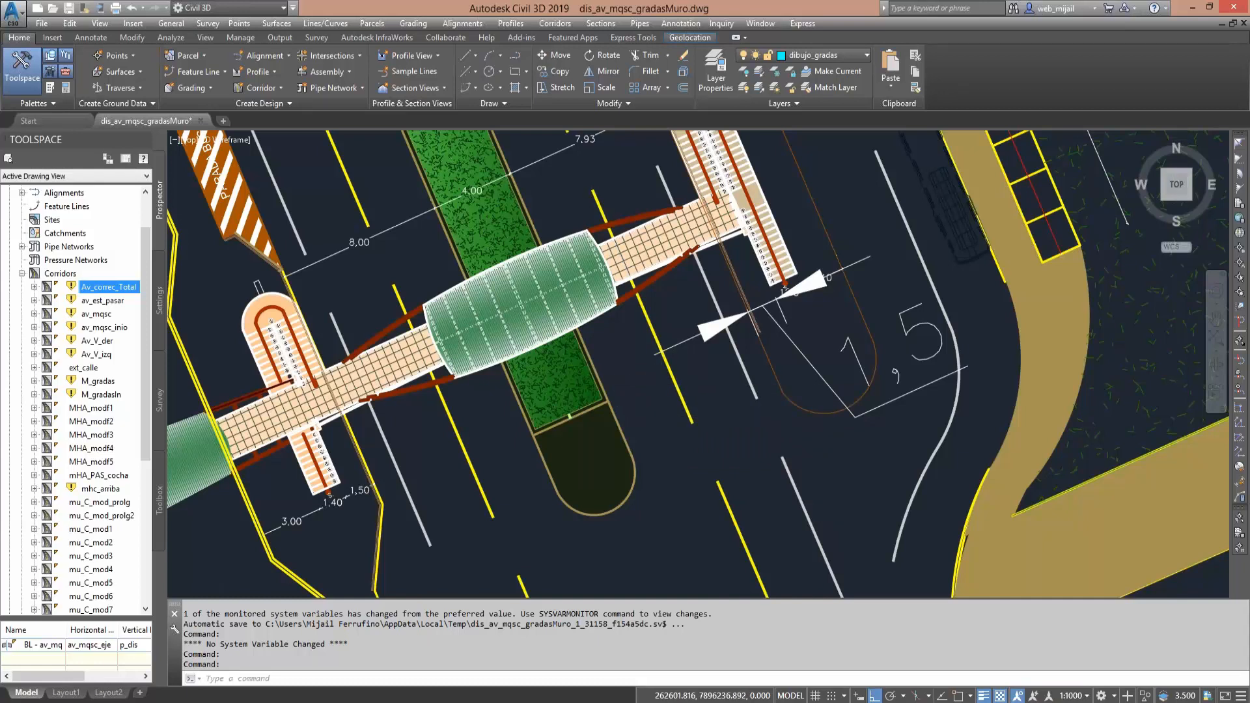
scroll(625, 375, down, 2)
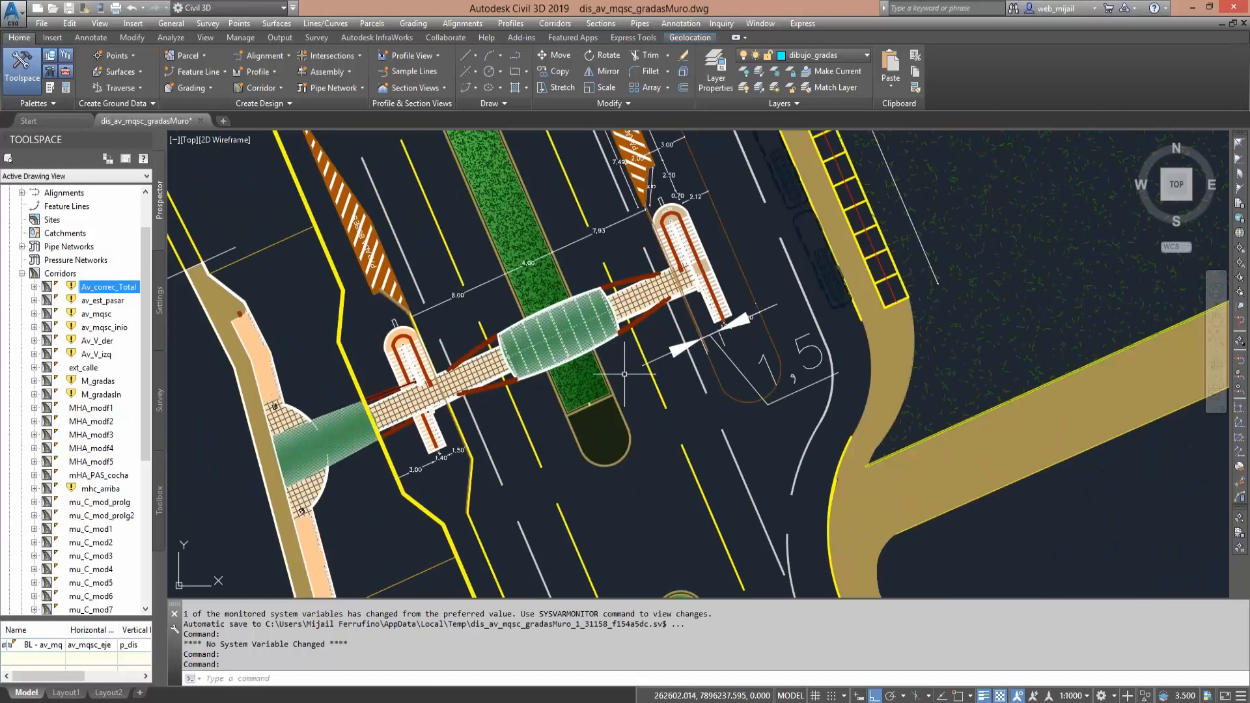
middle_drag(625, 374, 620, 450)
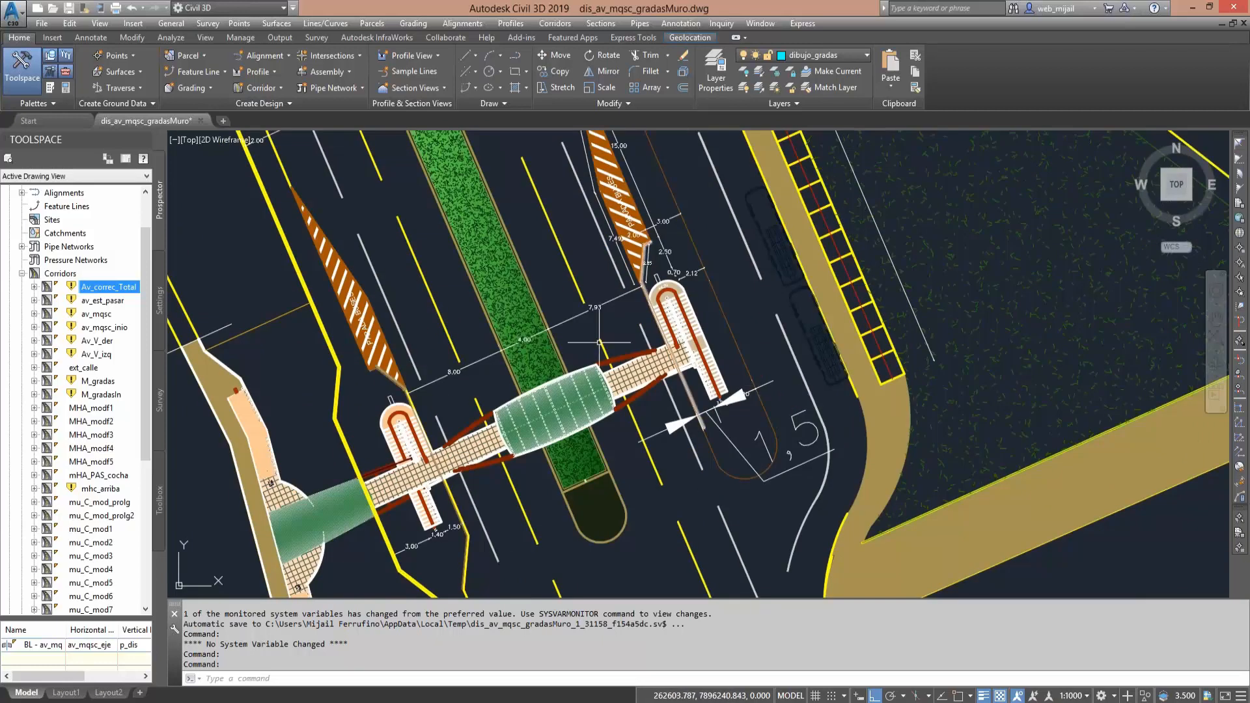
scroll(635, 372, down, 2)
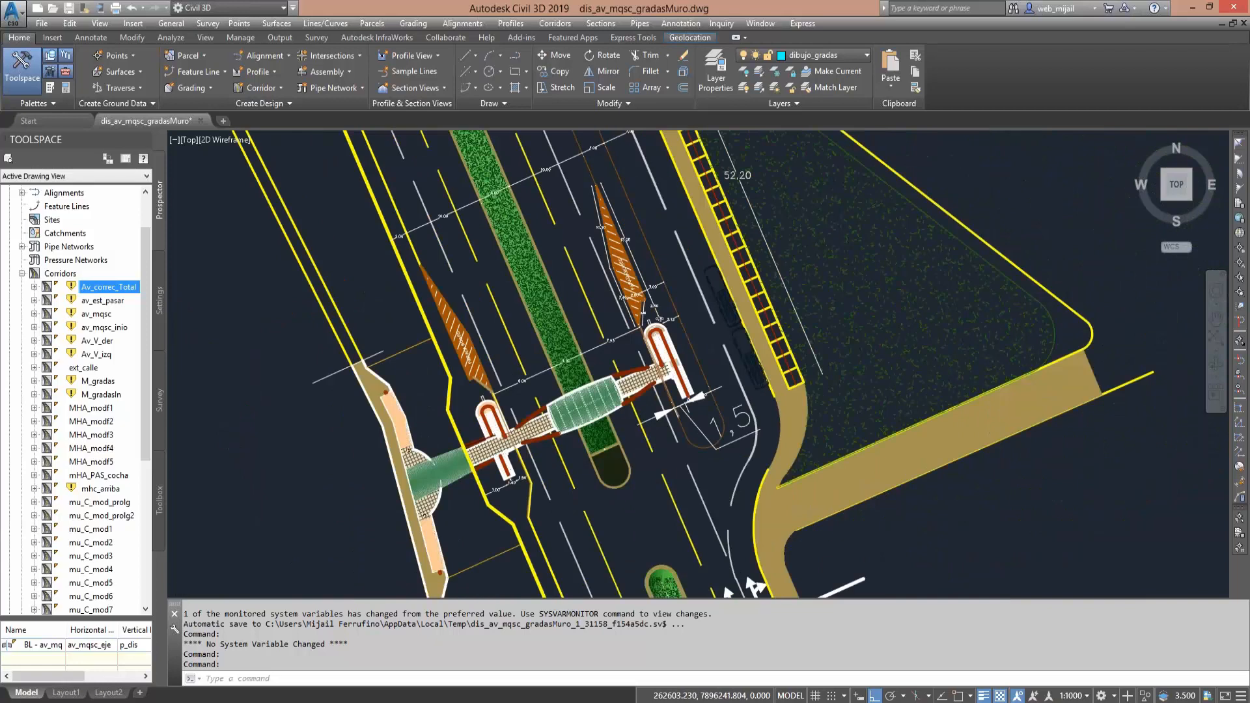
- Review the complete footbridge plan, including the bus bay outline, the eastern sidewalk and the triangular green area
scroll(638, 394, down, 2)
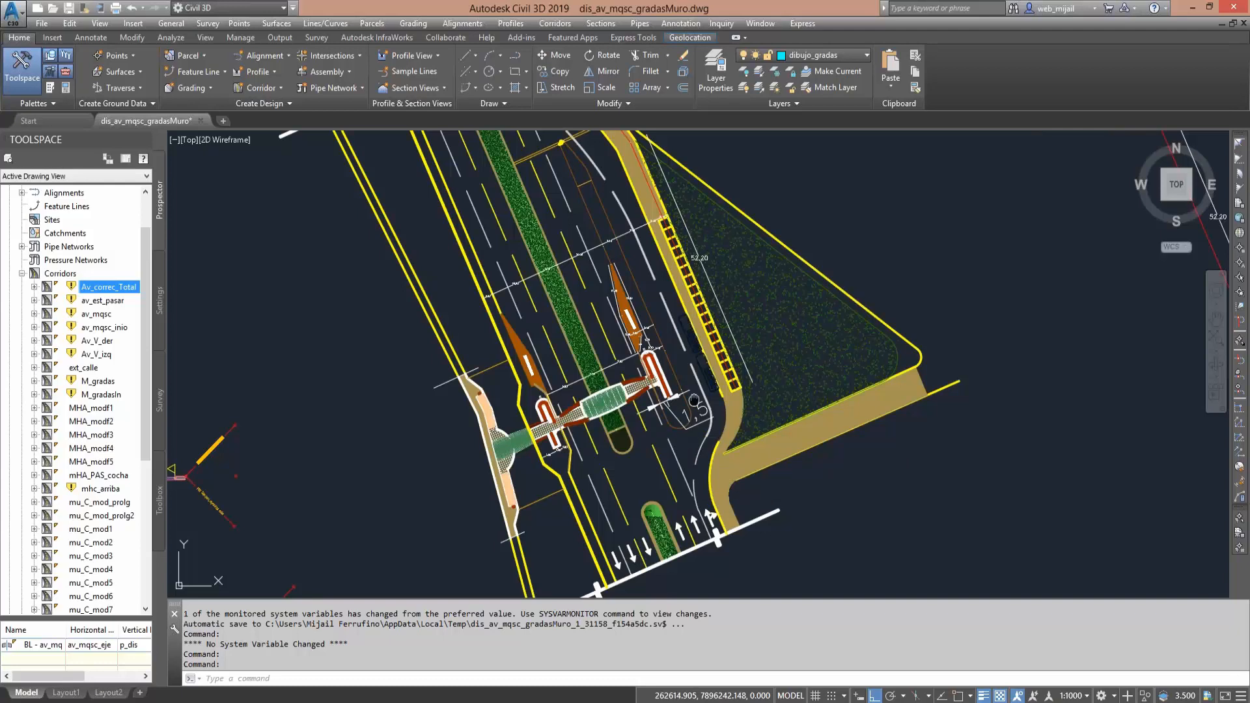
middle_drag(693, 400, 692, 452)
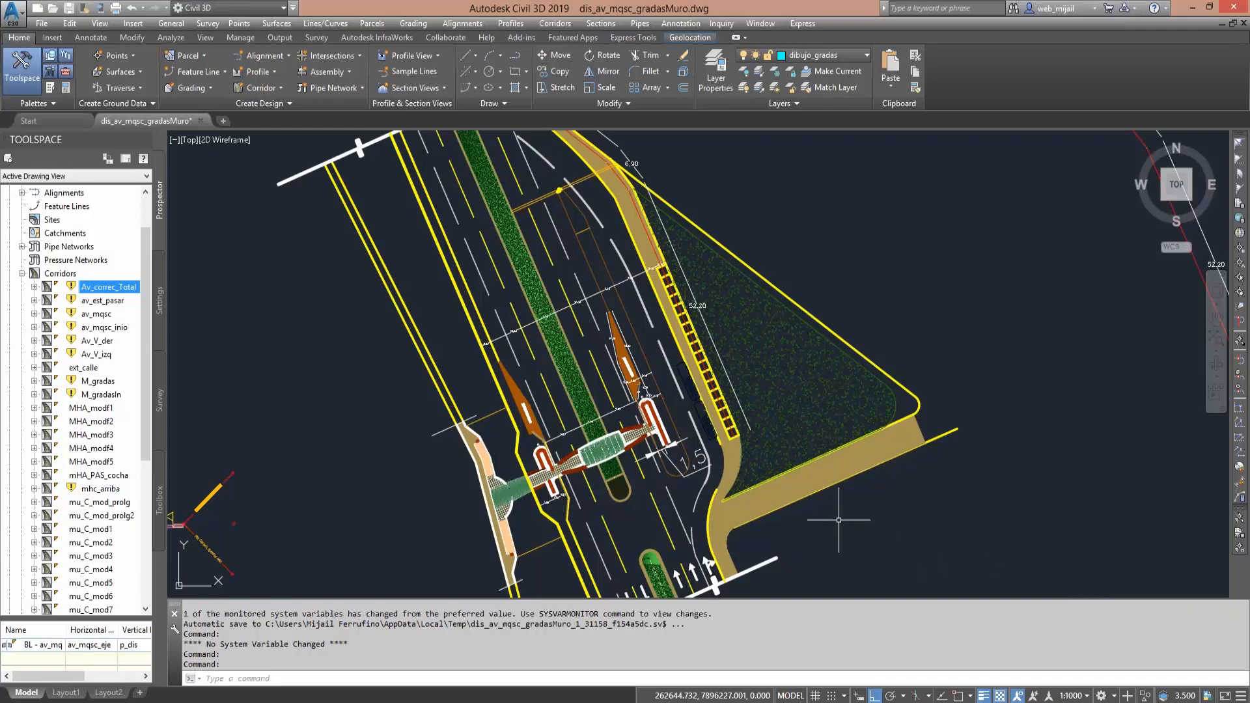
middle_drag(832, 519, 752, 506)
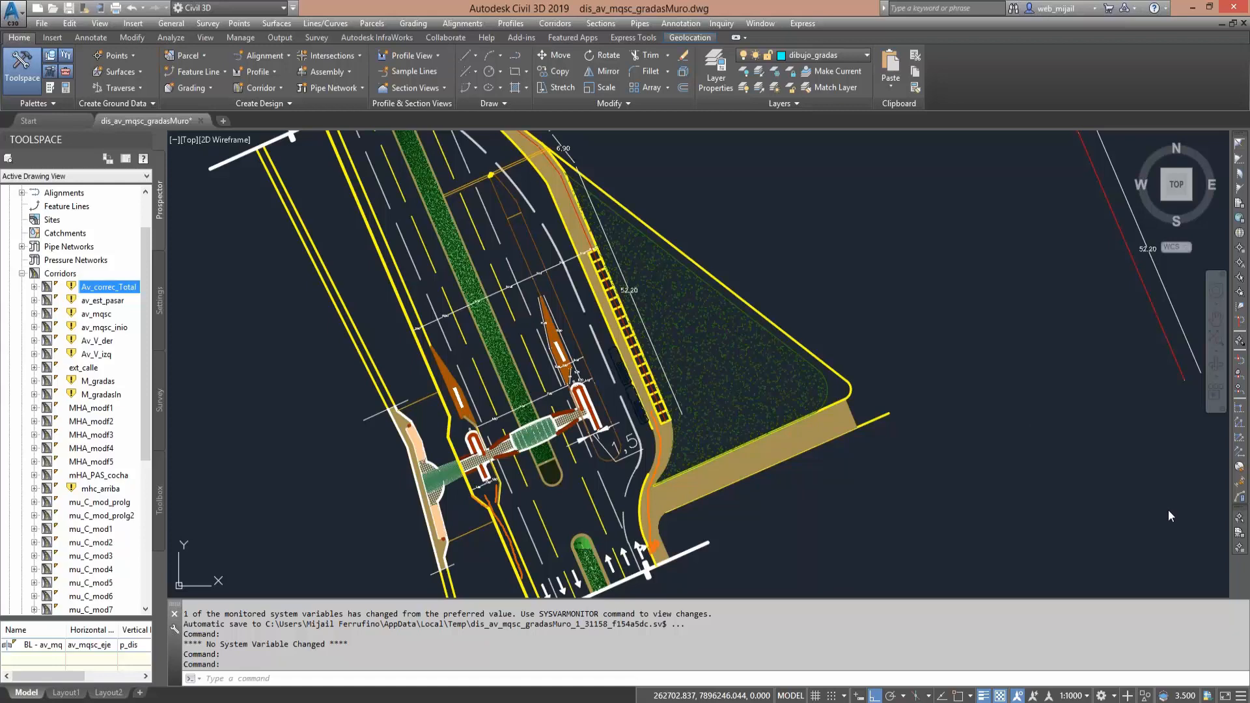
mouse_move(491, 175)
mouse_down()
mouse_move(605, 429)
mouse_move(557, 255)
mouse_move(522, 212)
mouse_up()
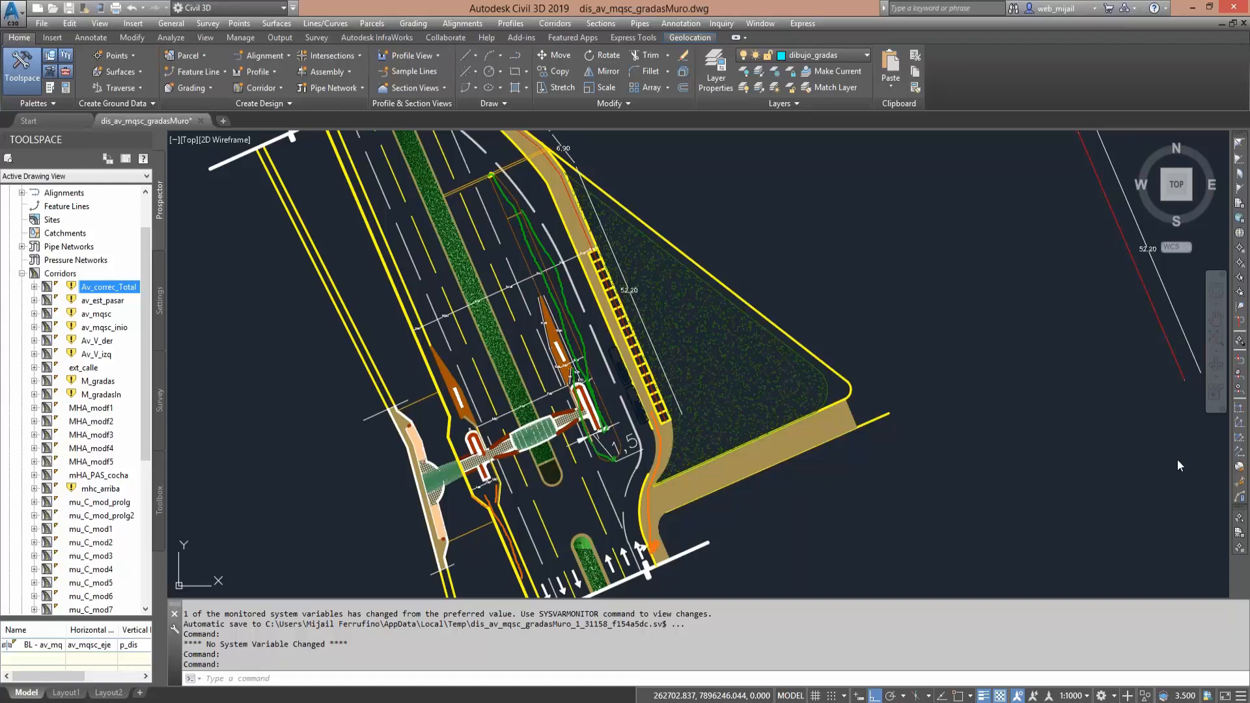
key(Escape)
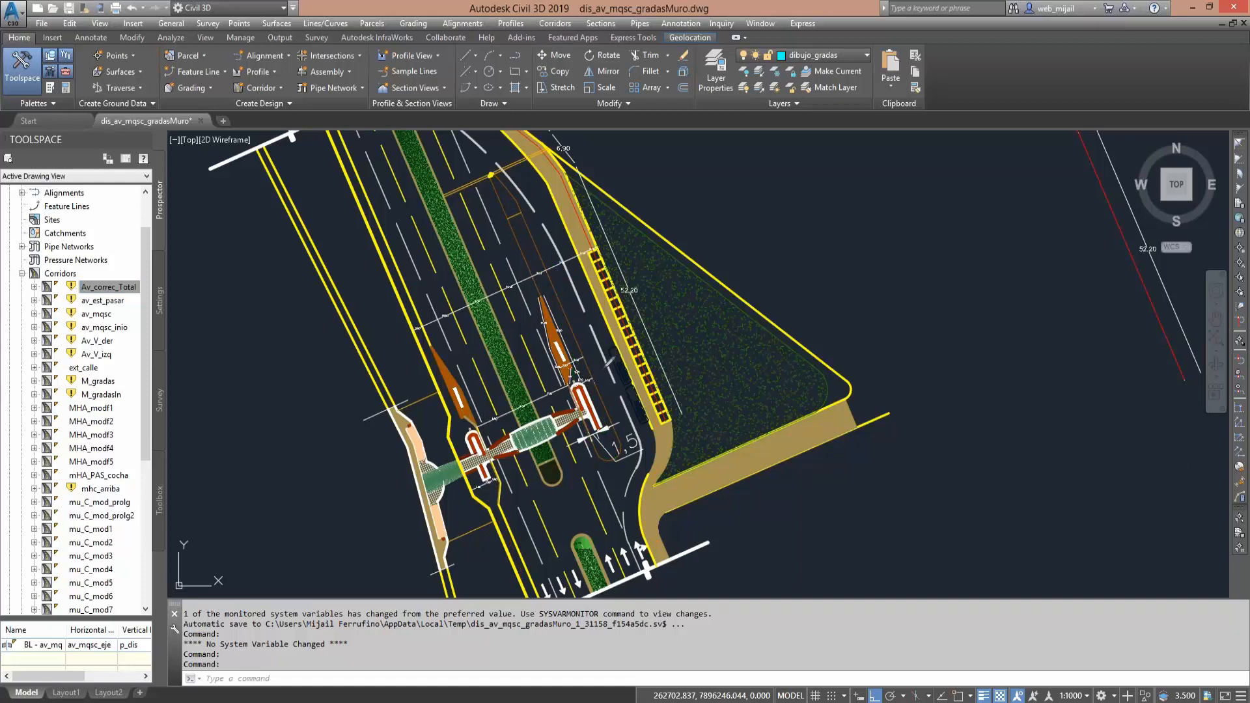
- Return from the detailed footbridge plan to the avenue's main corridor plan with its volume tables and profiles
middle_drag(899, 449, 740, 389)
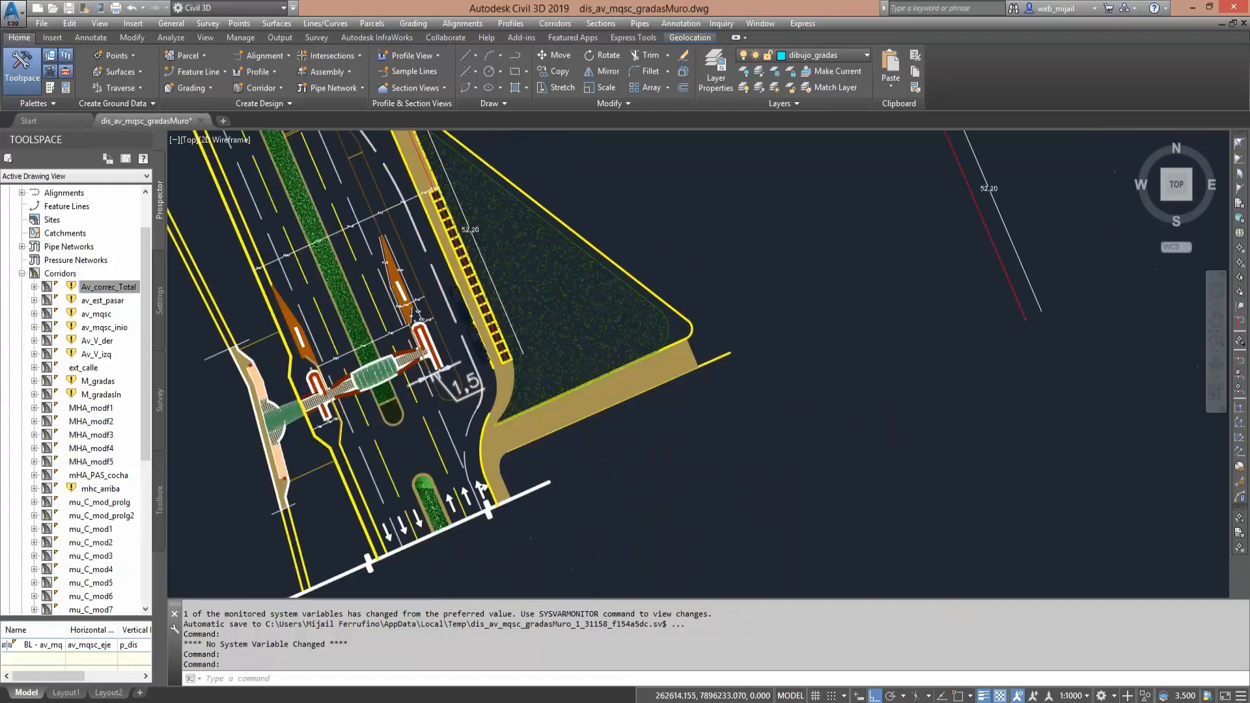
scroll(508, 369, down, 5)
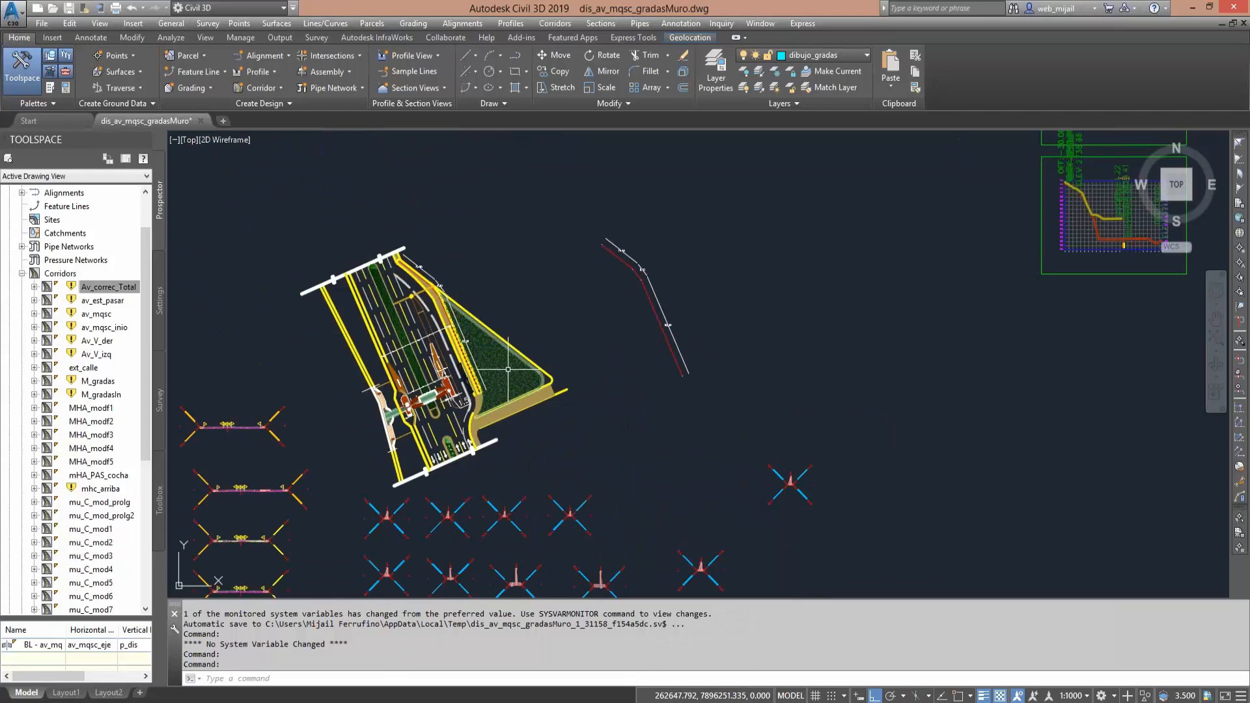
scroll(508, 369, up, 3)
scroll(586, 424, up, 3)
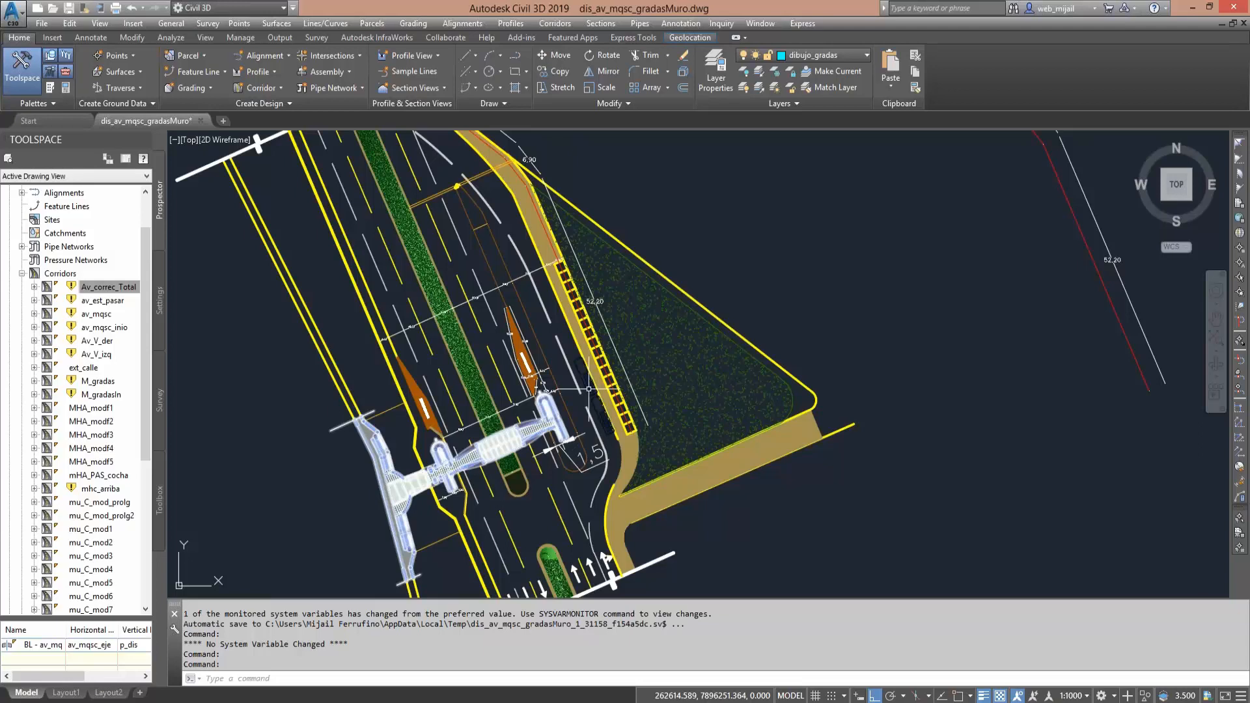
scroll(588, 389, down, 4)
middle_drag(534, 345, 354, 293)
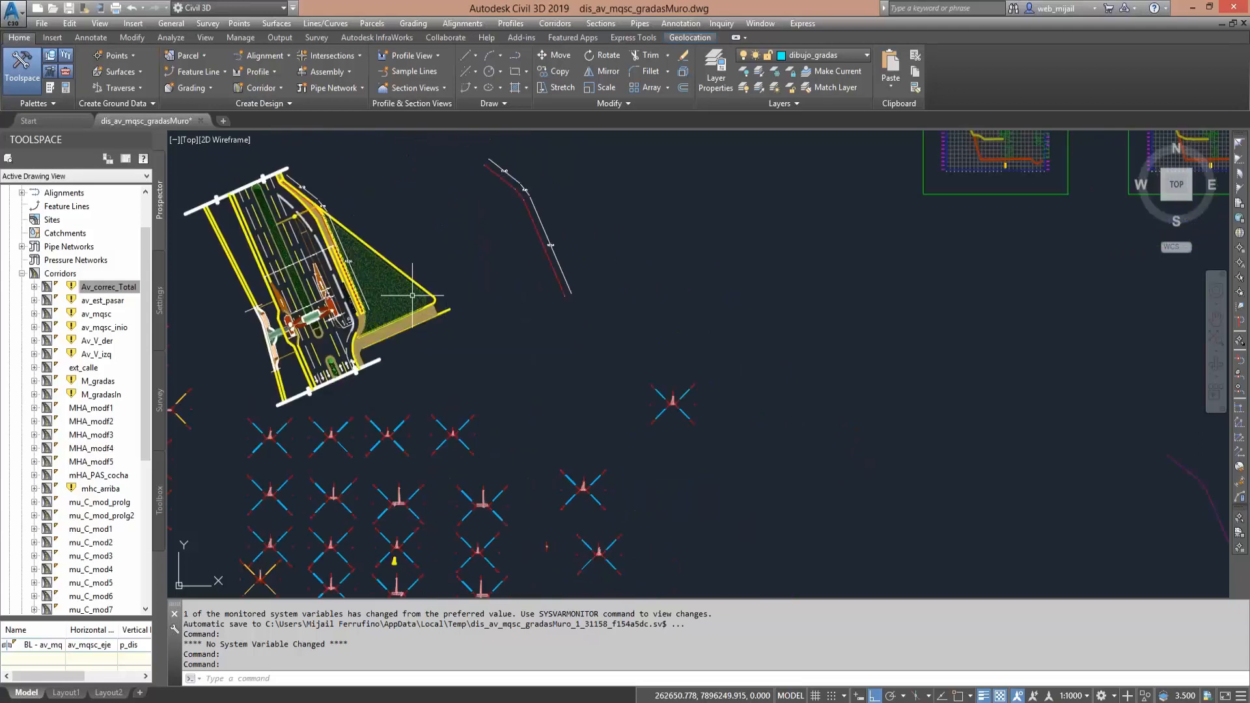
middle_drag(592, 349, 303, 265)
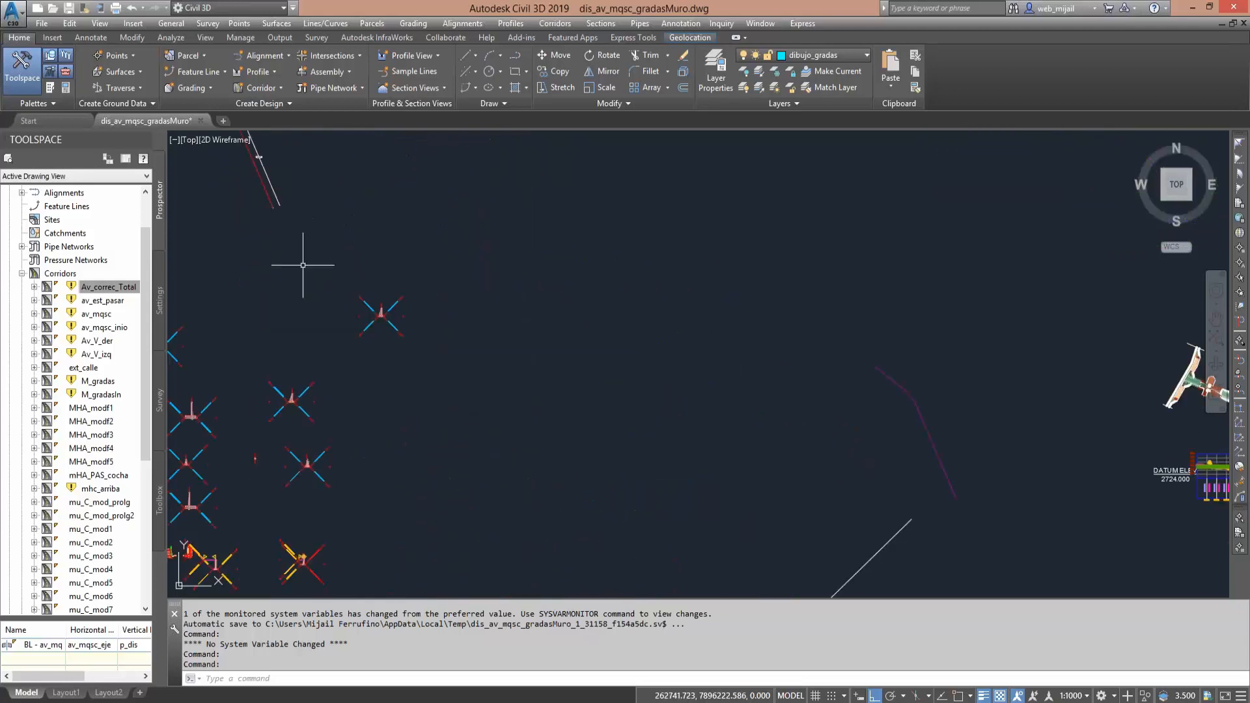
scroll(385, 301, down, 2)
mouse_move(683, 596)
middle_down()
mouse_move(493, 394)
mouse_move(481, 342)
middle_up()
middle_drag(536, 587, 581, 472)
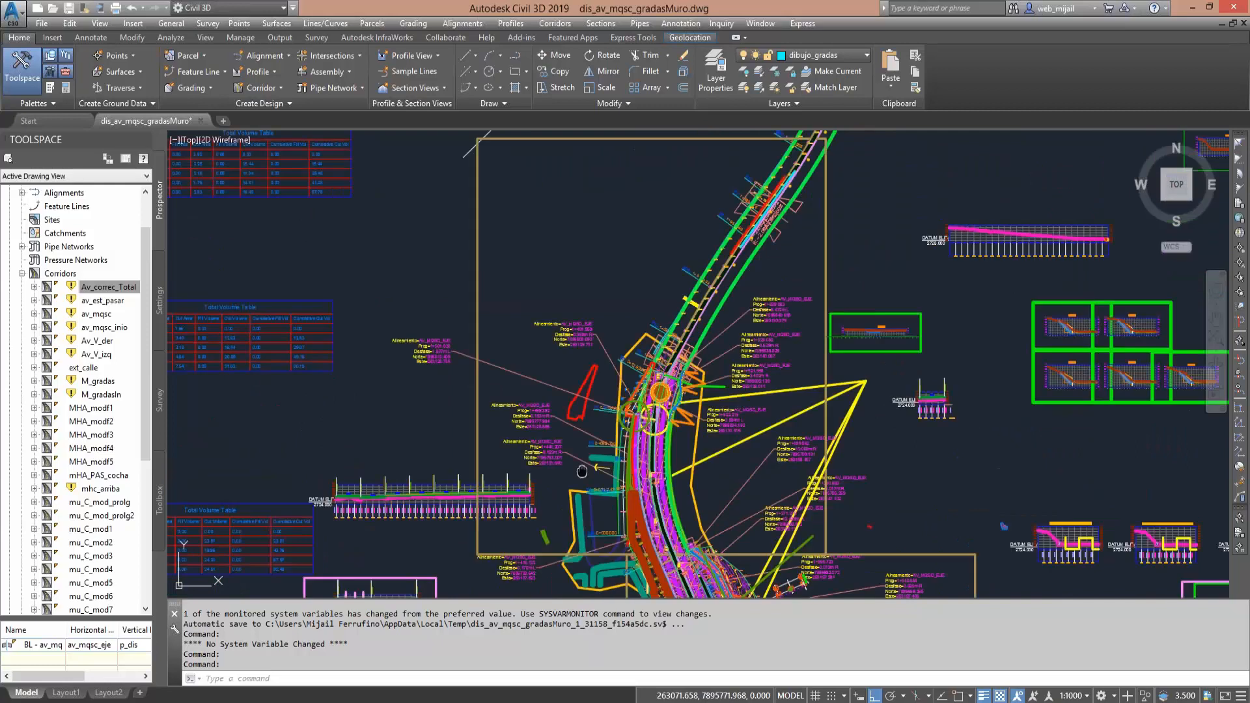
- Examine the footbridge site on the main corridor plan and look over the available alignment creation commands
scroll(581, 472, up, 3)
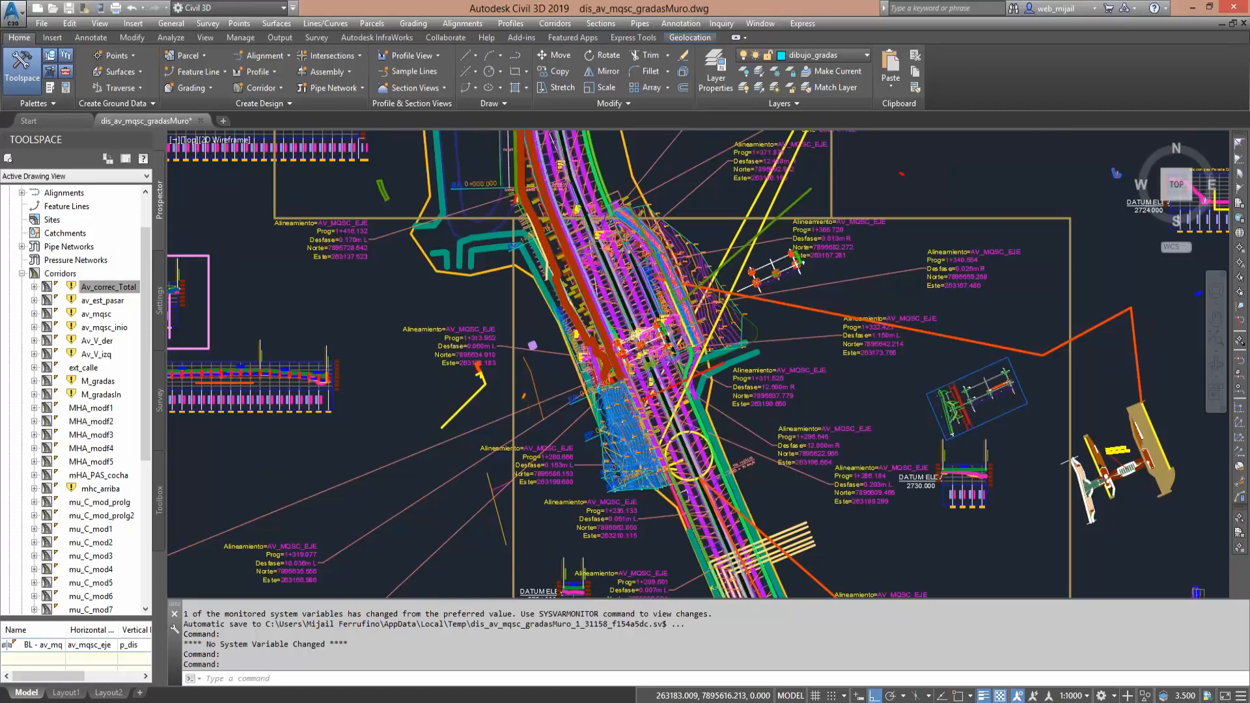
scroll(586, 407, up, 4)
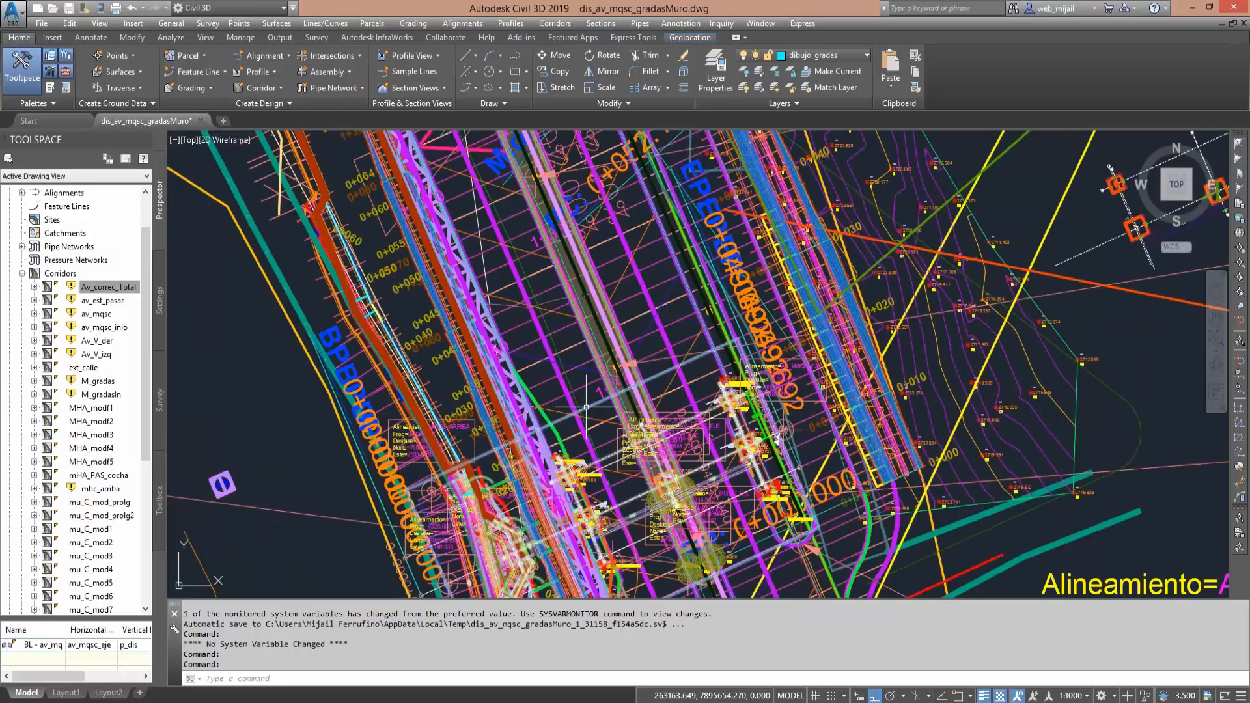
middle_drag(611, 423, 562, 345)
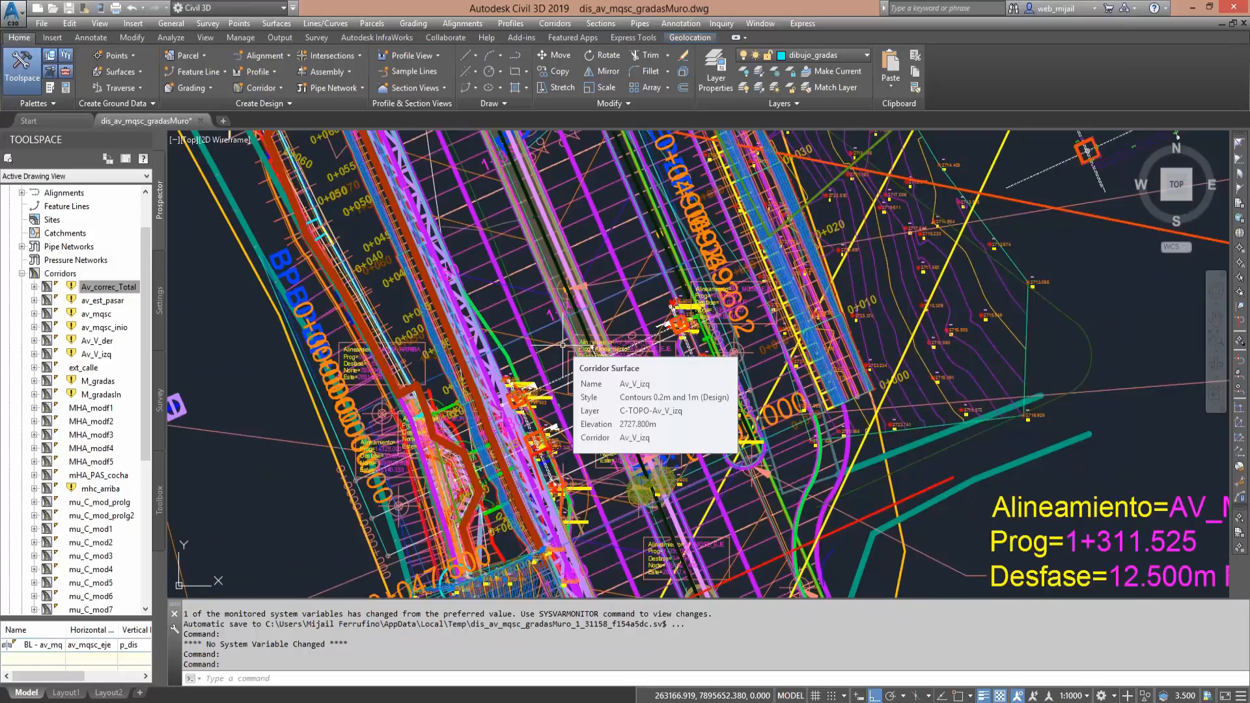
middle_drag(640, 343, 594, 300)
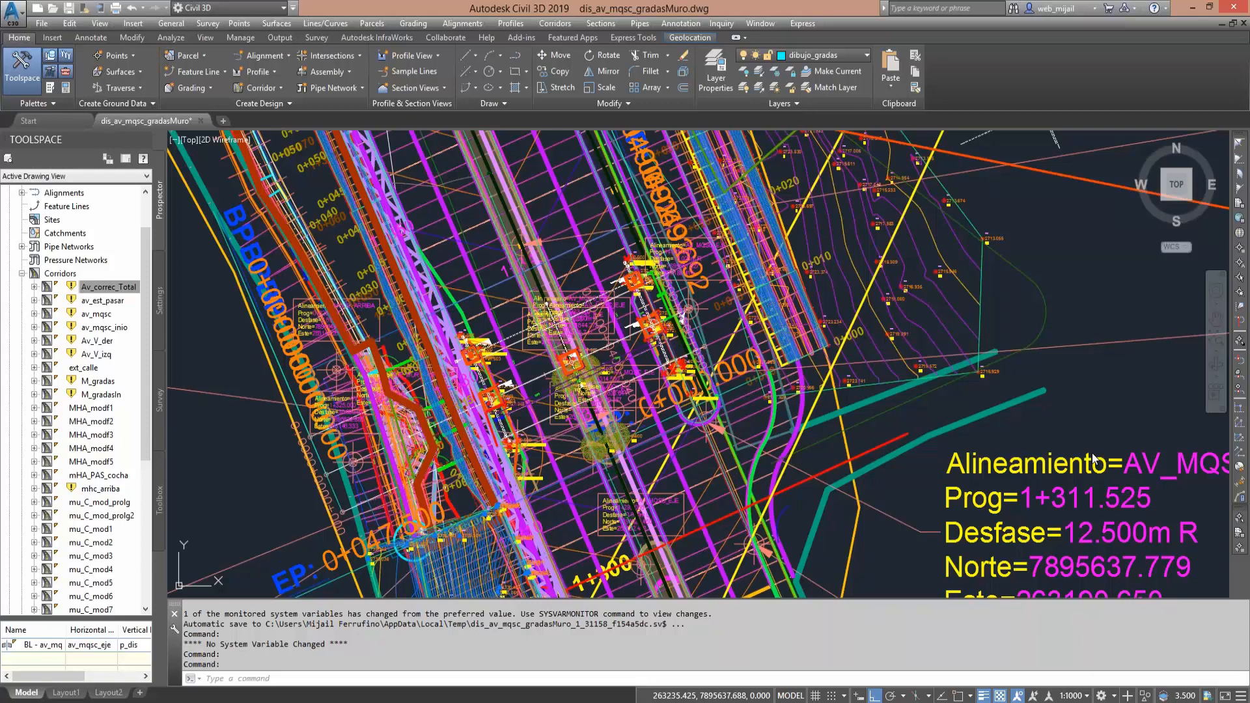
click(462, 23)
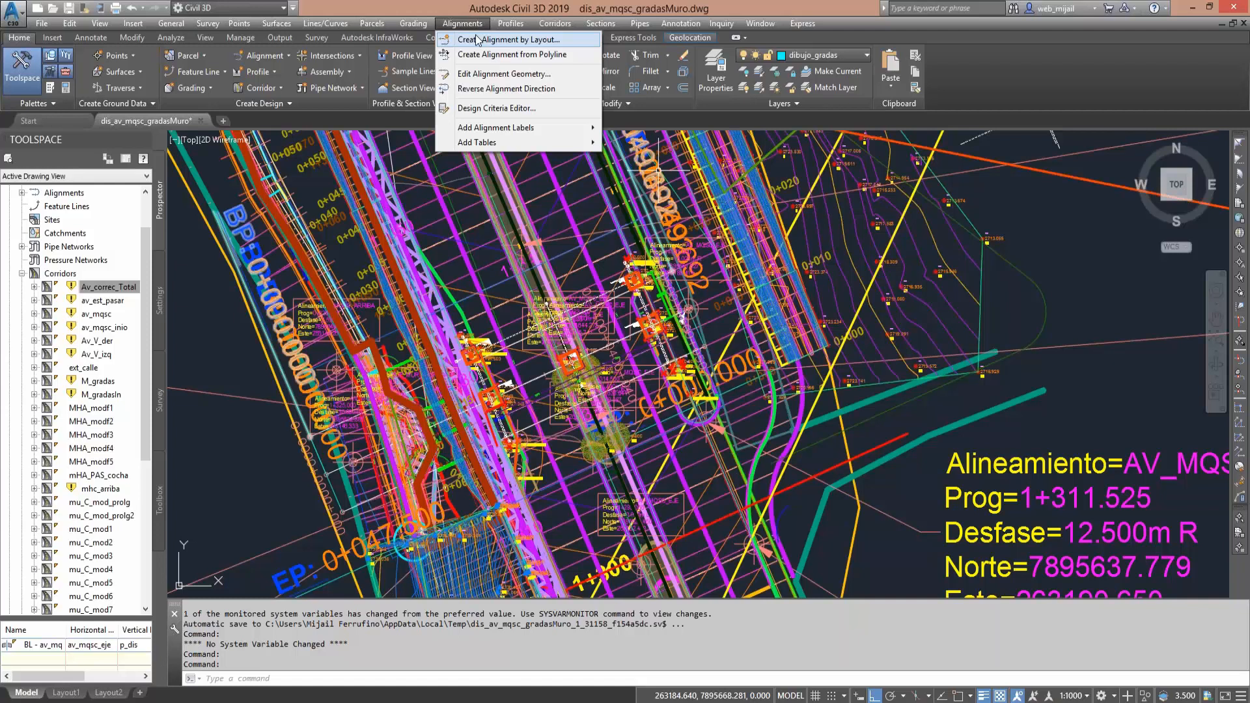
click(474, 3)
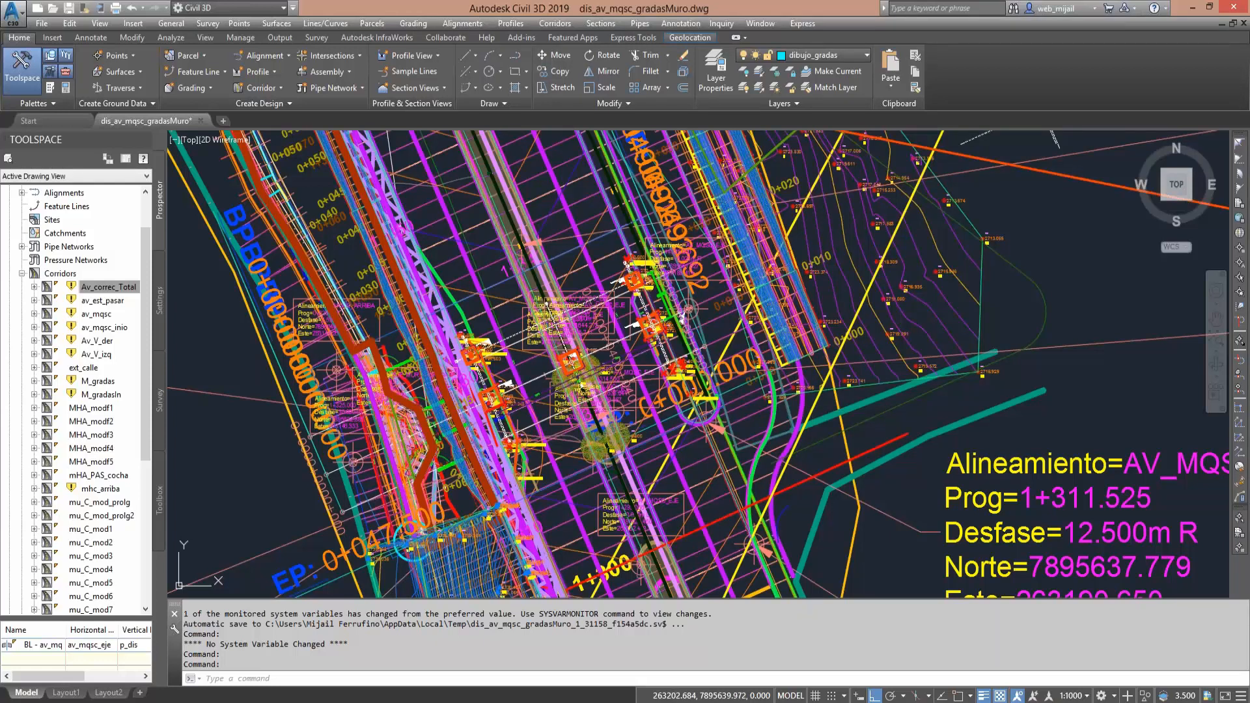
- Inspect the curved offset alignment Ensan_der_aceraDet along the eastern sidewalk and the geometry point labels at its start
click(804, 406)
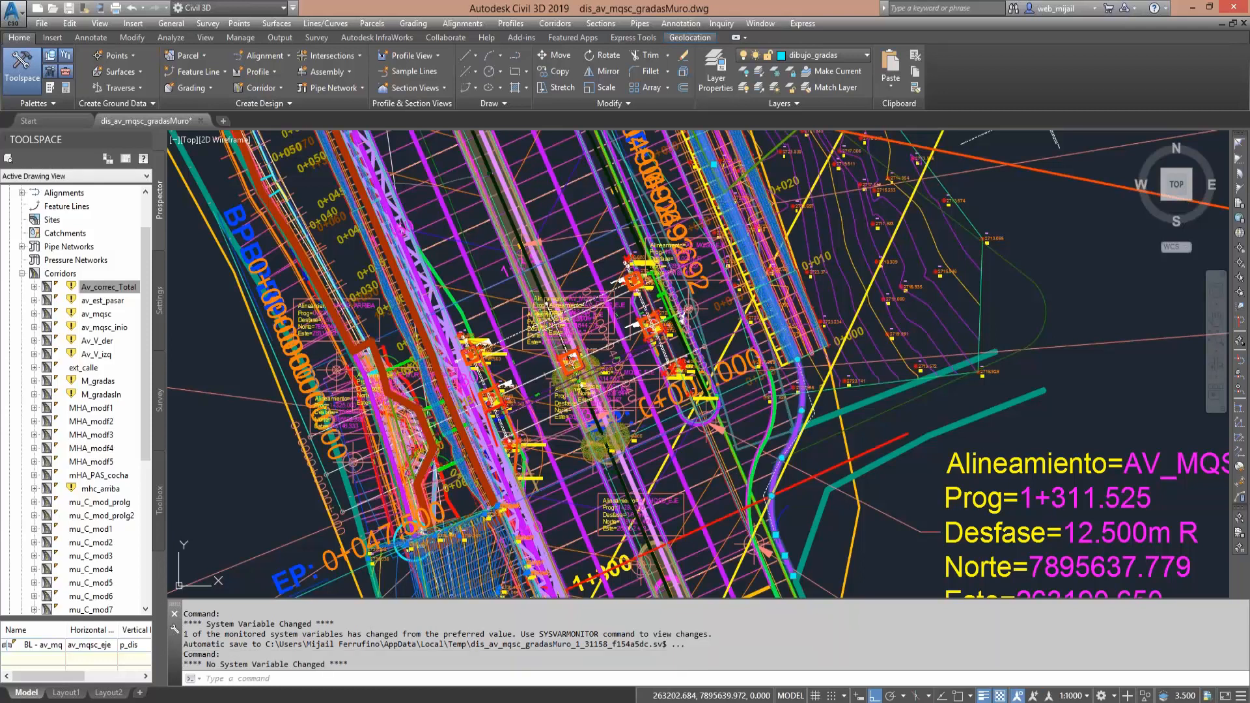
click(1117, 460)
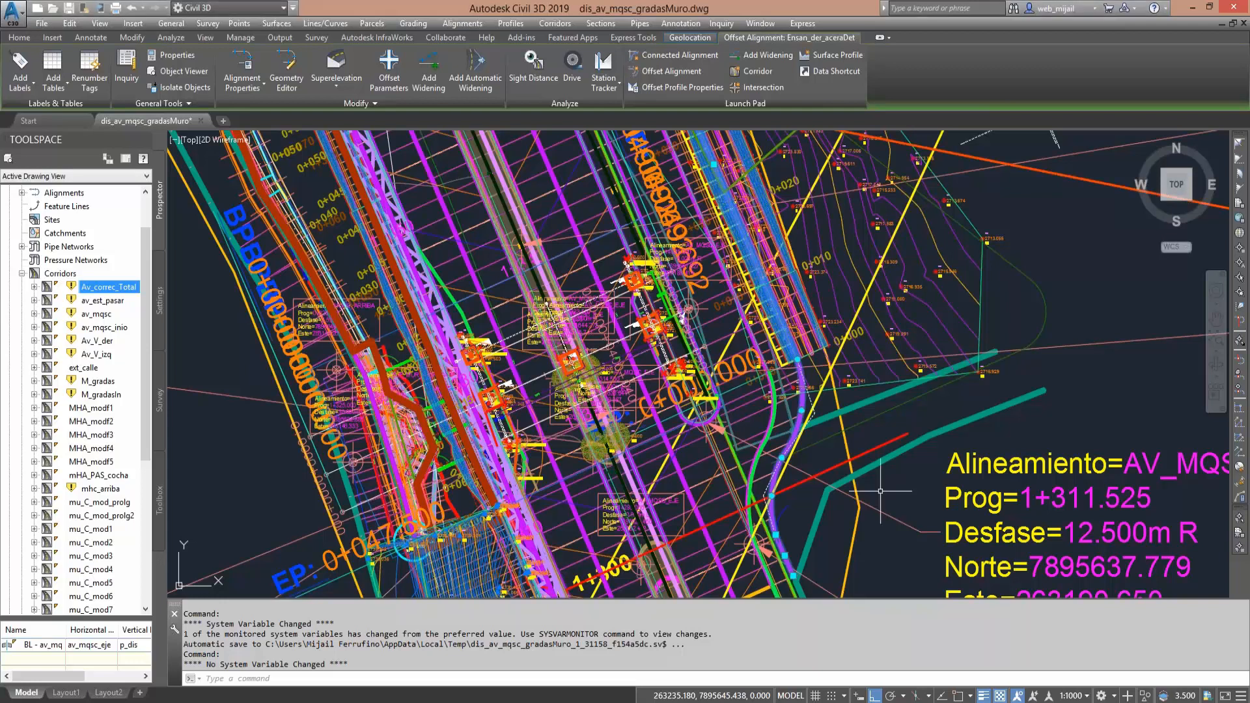
key(Escape)
click(758, 357)
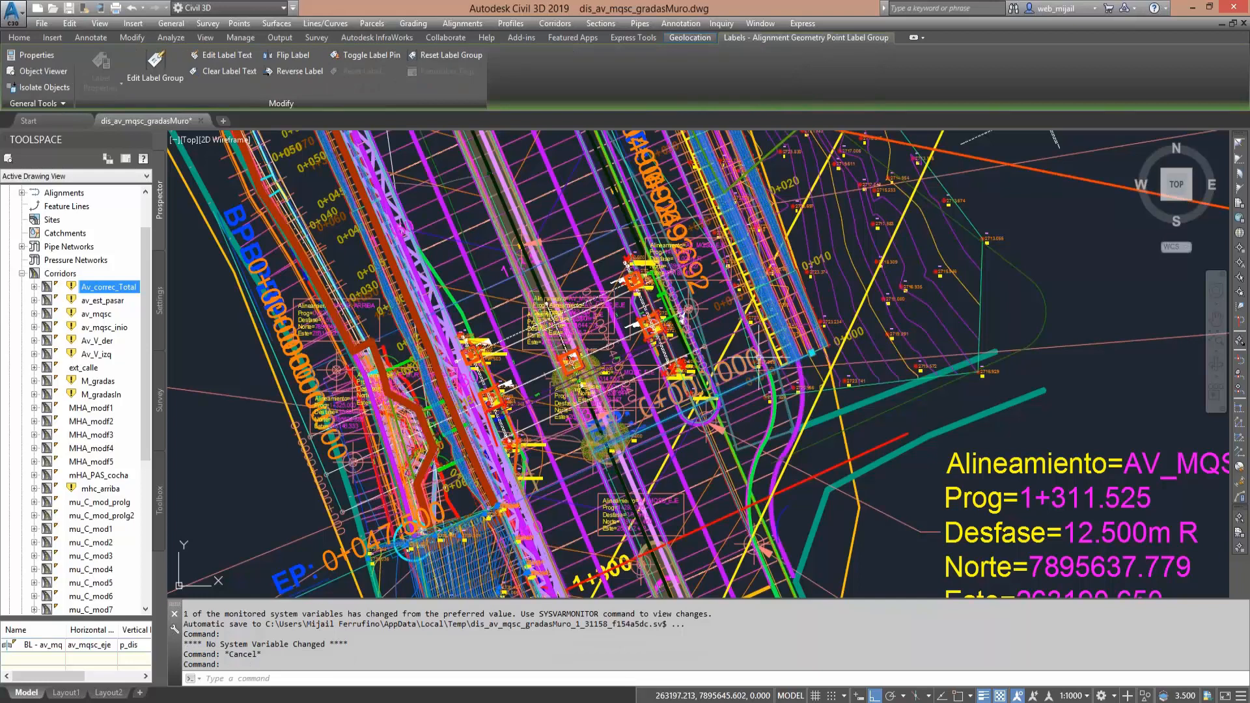
key(Escape)
key(Escape)
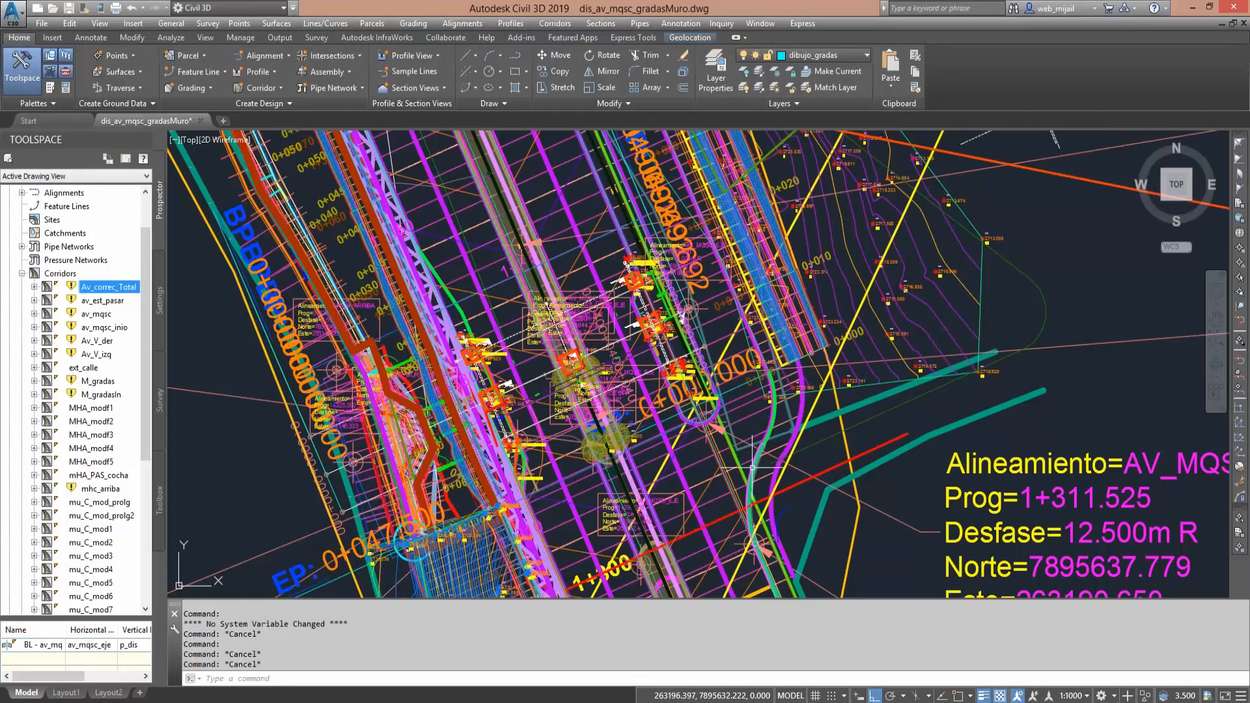
click(752, 467)
key(Escape)
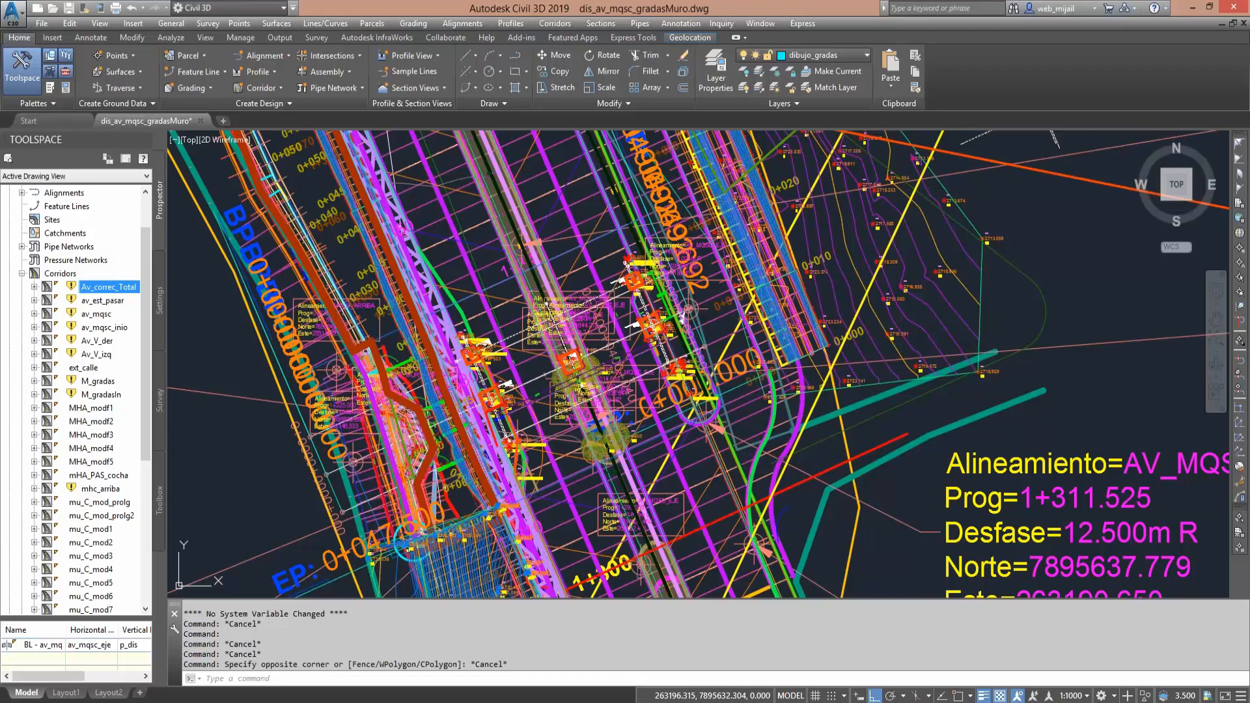
- Check the sidewalk edge line on layer ACERAS 1 beside the parking bays near station 0+000
click(800, 360)
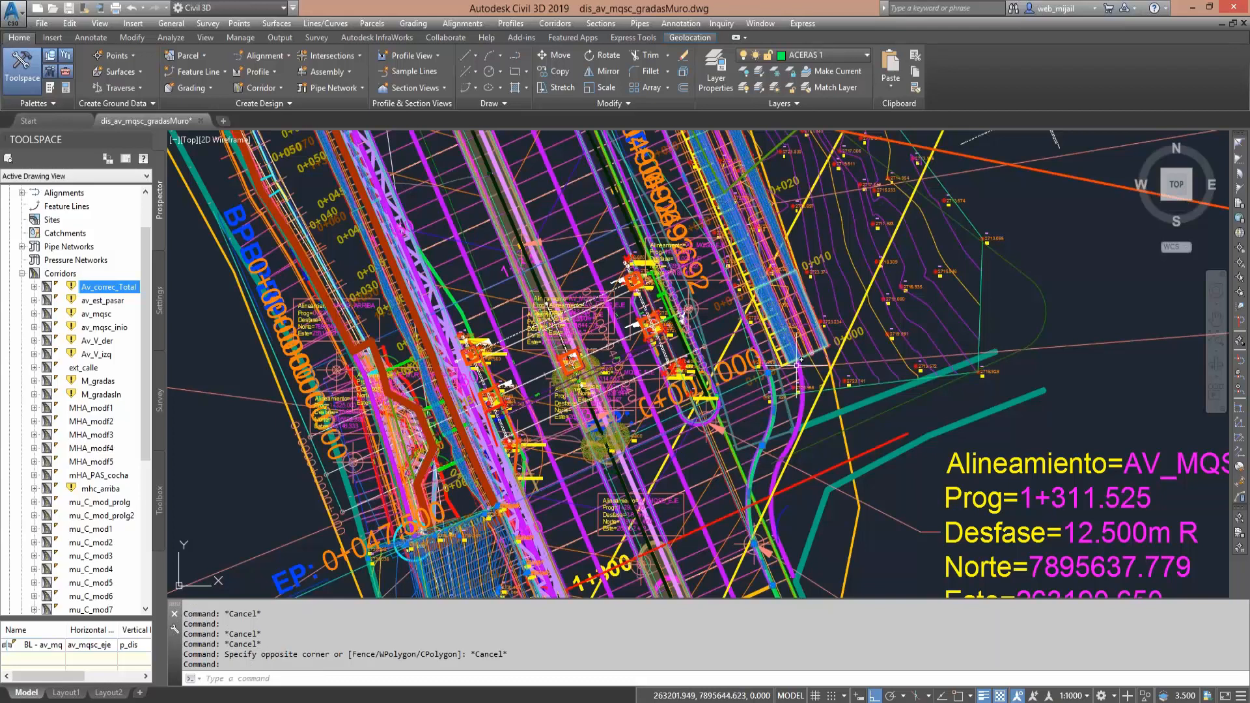
scroll(762, 407, up, 2)
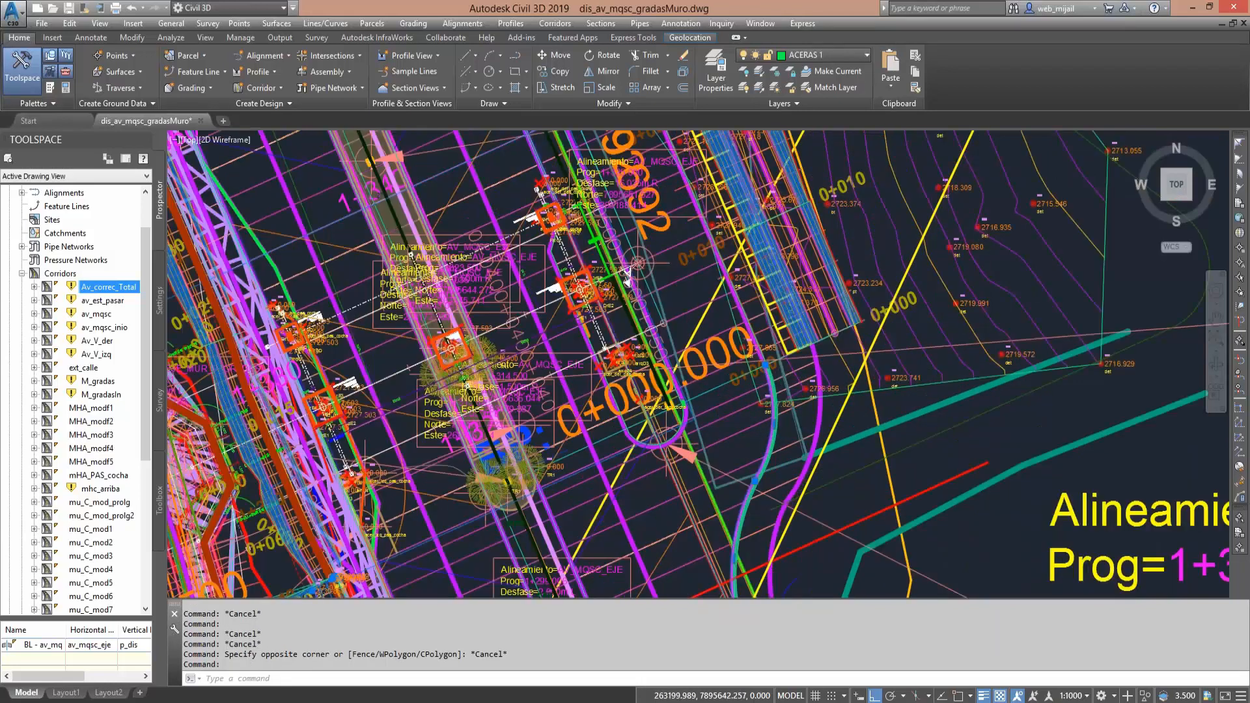
key(Escape)
scroll(768, 387, up, 2)
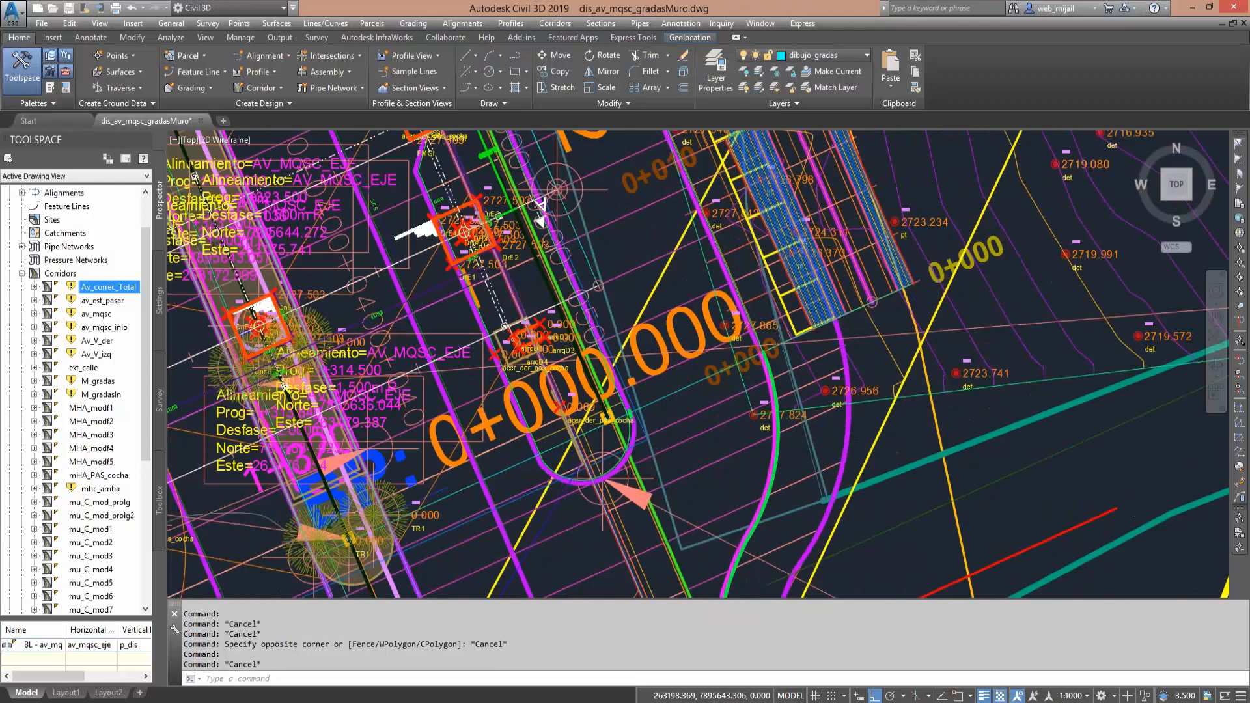
scroll(765, 364, up, 4)
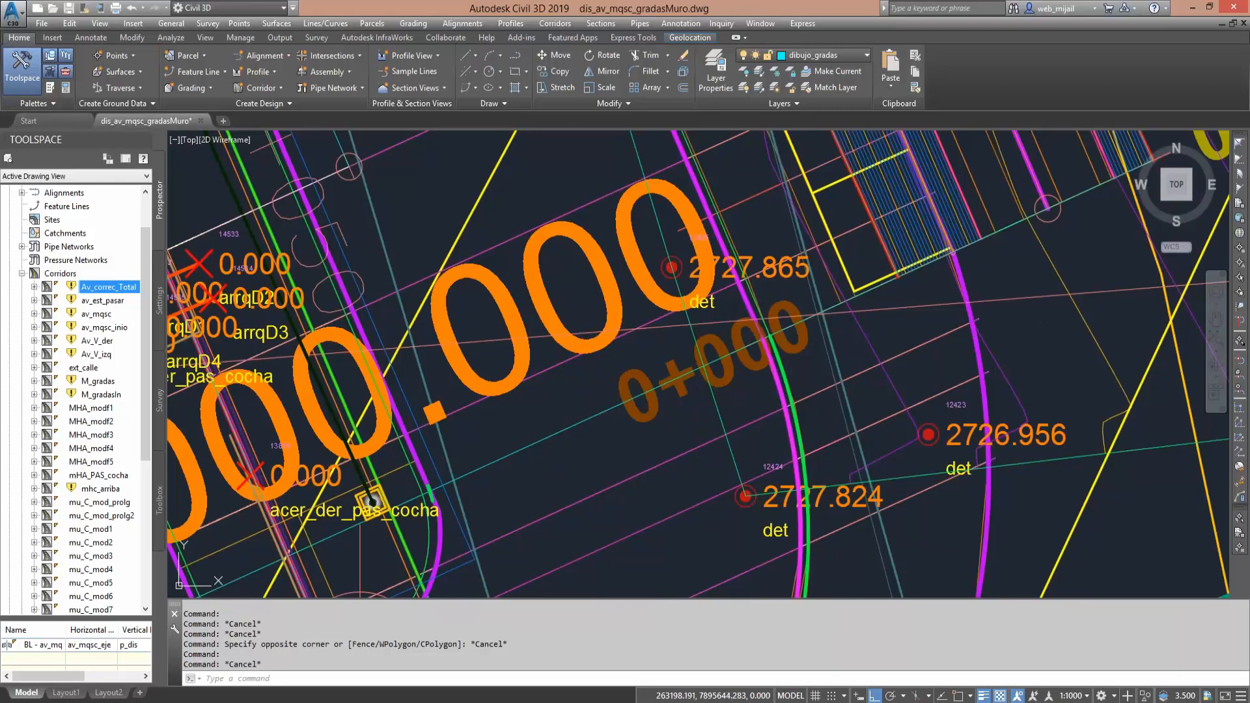
- Inspect the curved sidewalk edge segment on layer ACERAS 1 where it begins at the 0+000.000 station label
click(763, 339)
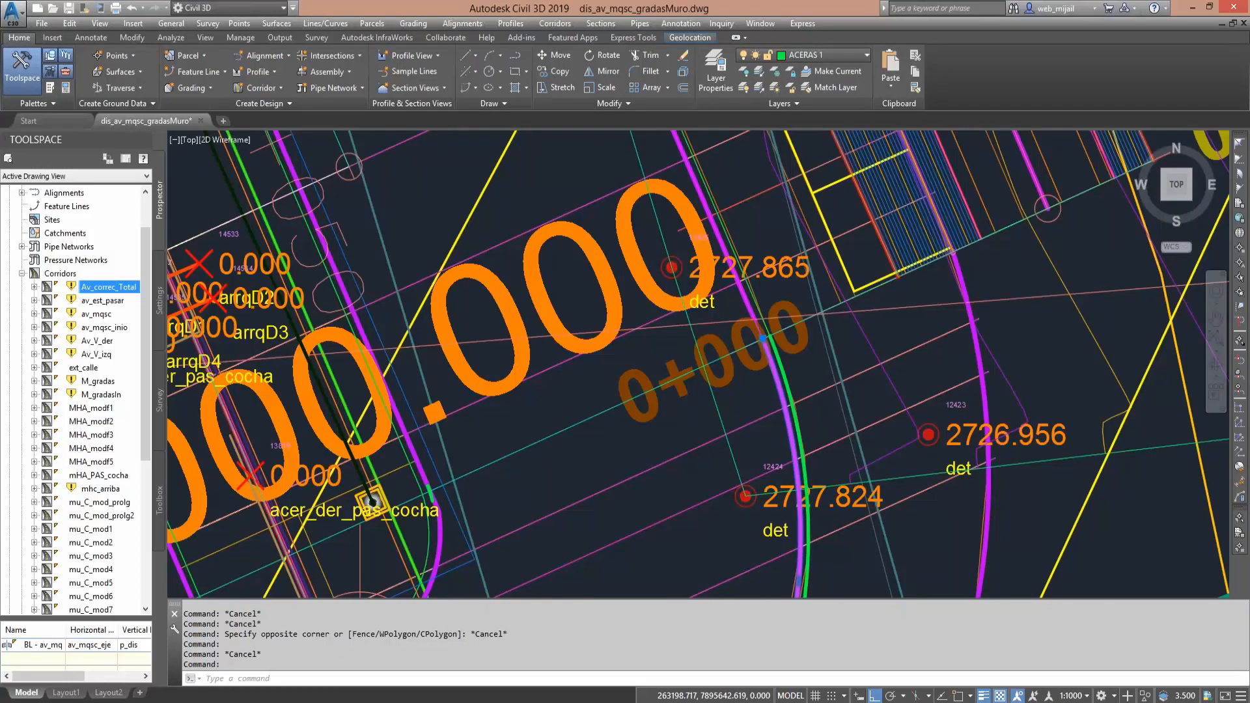
scroll(745, 387, down, 4)
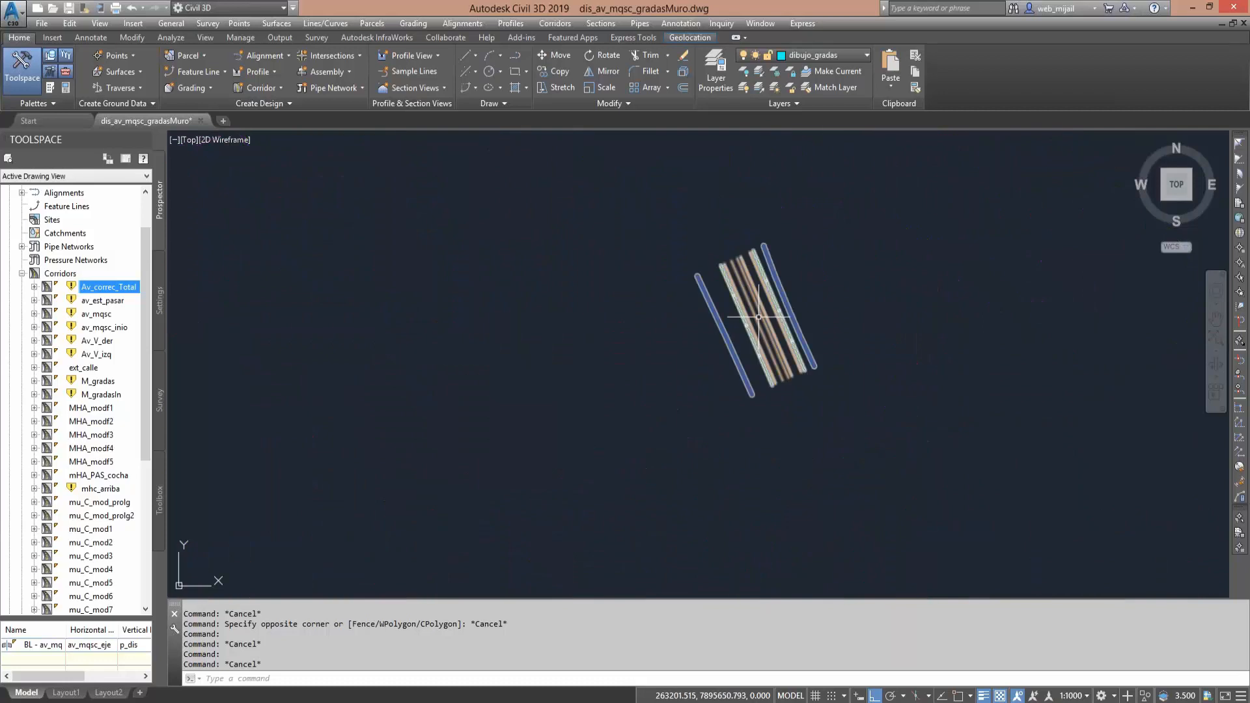
scroll(700, 393, down, 5)
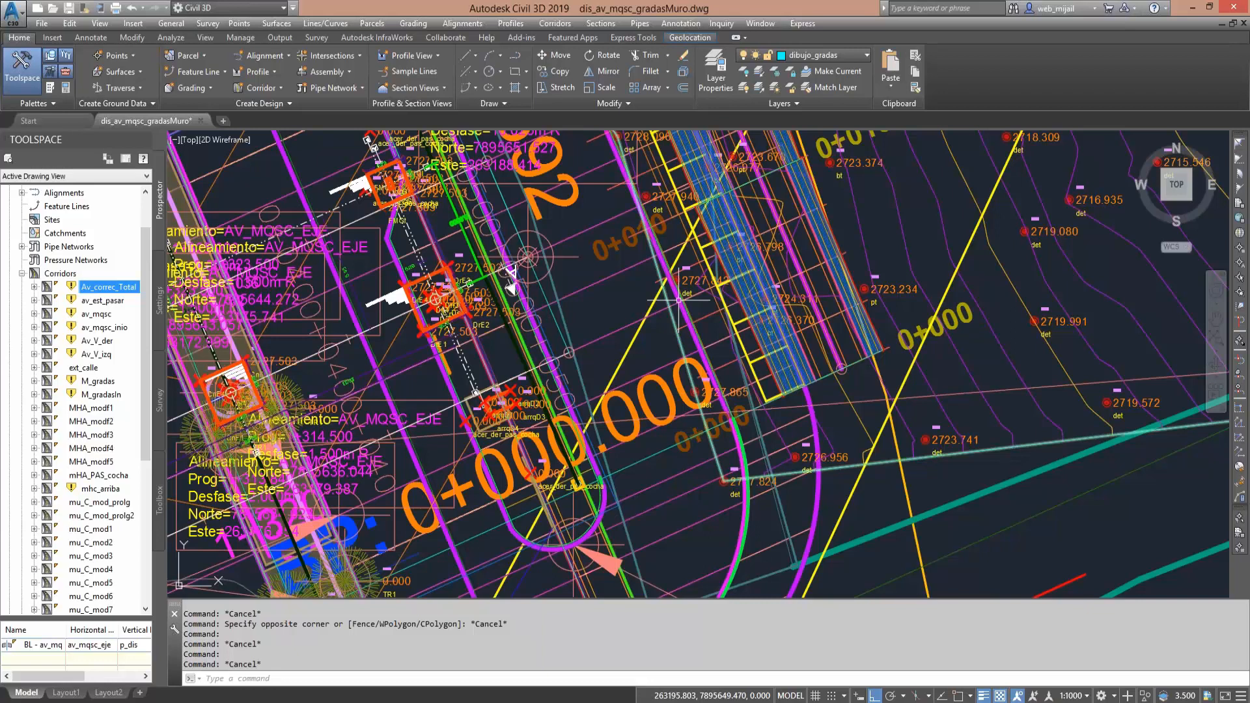
right_click(805, 356)
click(1005, 455)
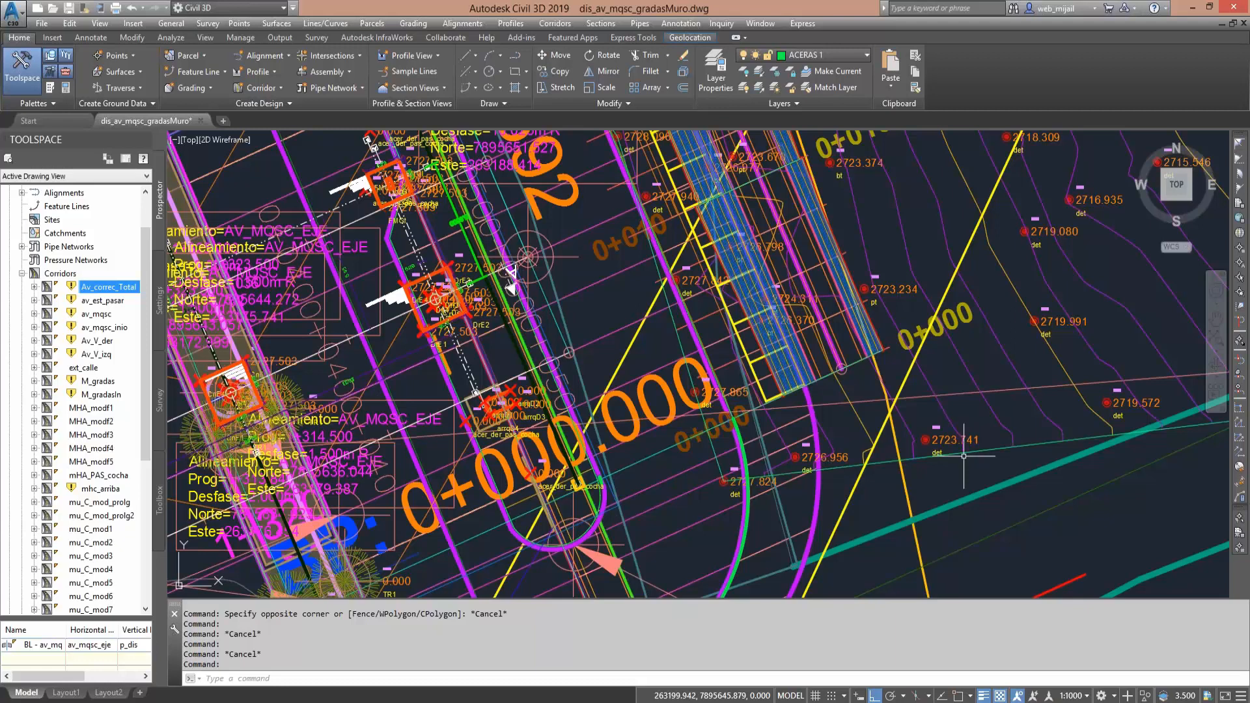
- Inspect the offset alignment Ensan_der_det_est along the curved sidewalk beside the 0+000.000 station label
click(694, 329)
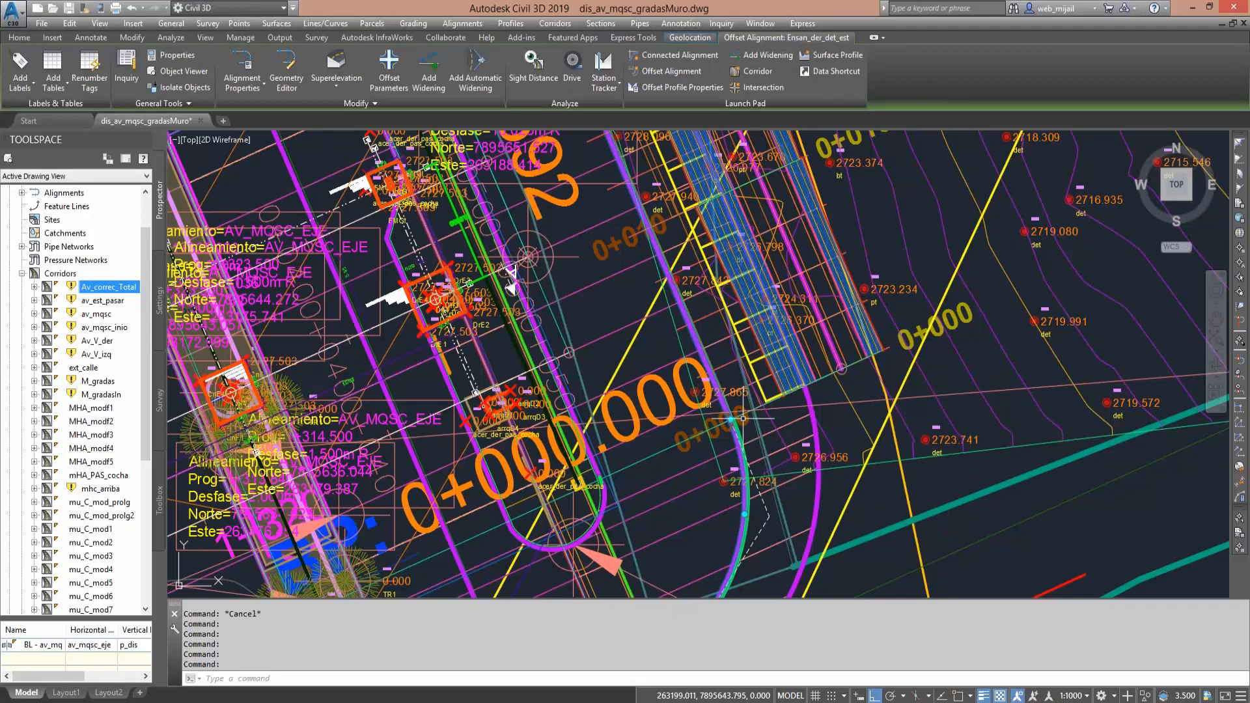
middle_drag(758, 409, 761, 395)
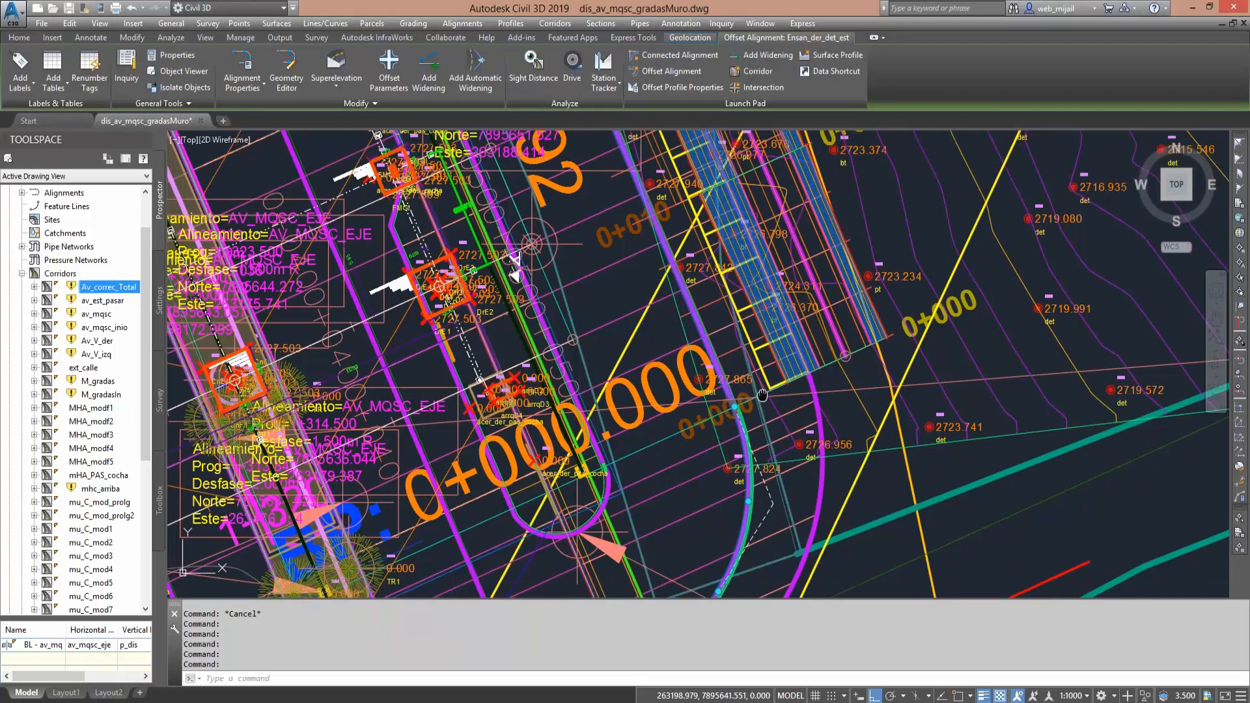
key(Escape)
- Send the ACERAS 1 sidewalk edge polyline beside the acer_izq_pas_cocha points to the back of the display order
middle_drag(762, 395, 751, 338)
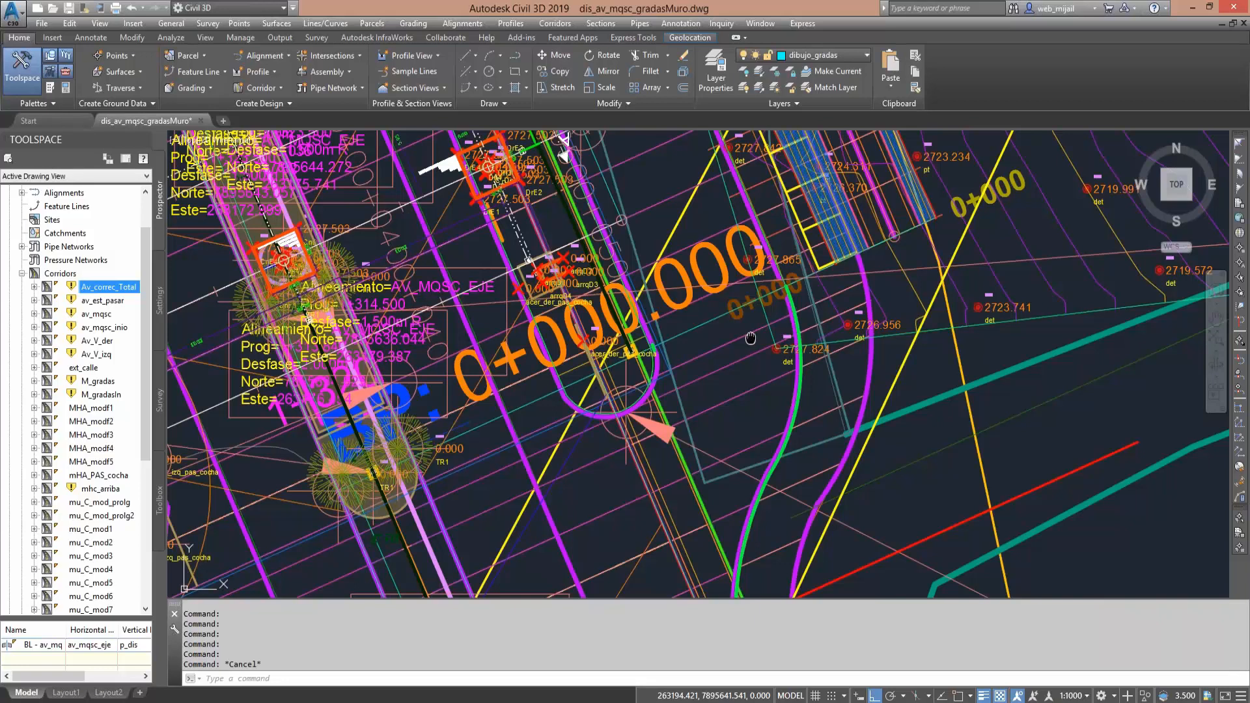
middle_drag(751, 339, 1119, 238)
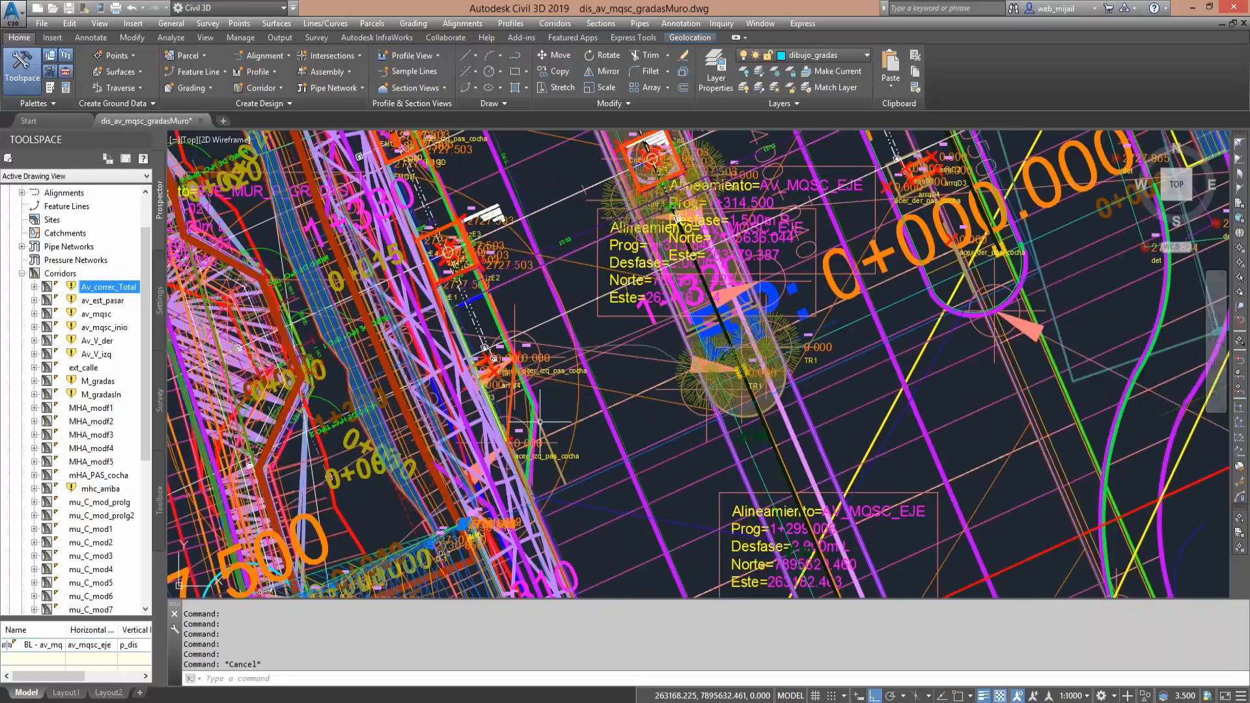
key(Escape)
middle_drag(539, 422, 626, 356)
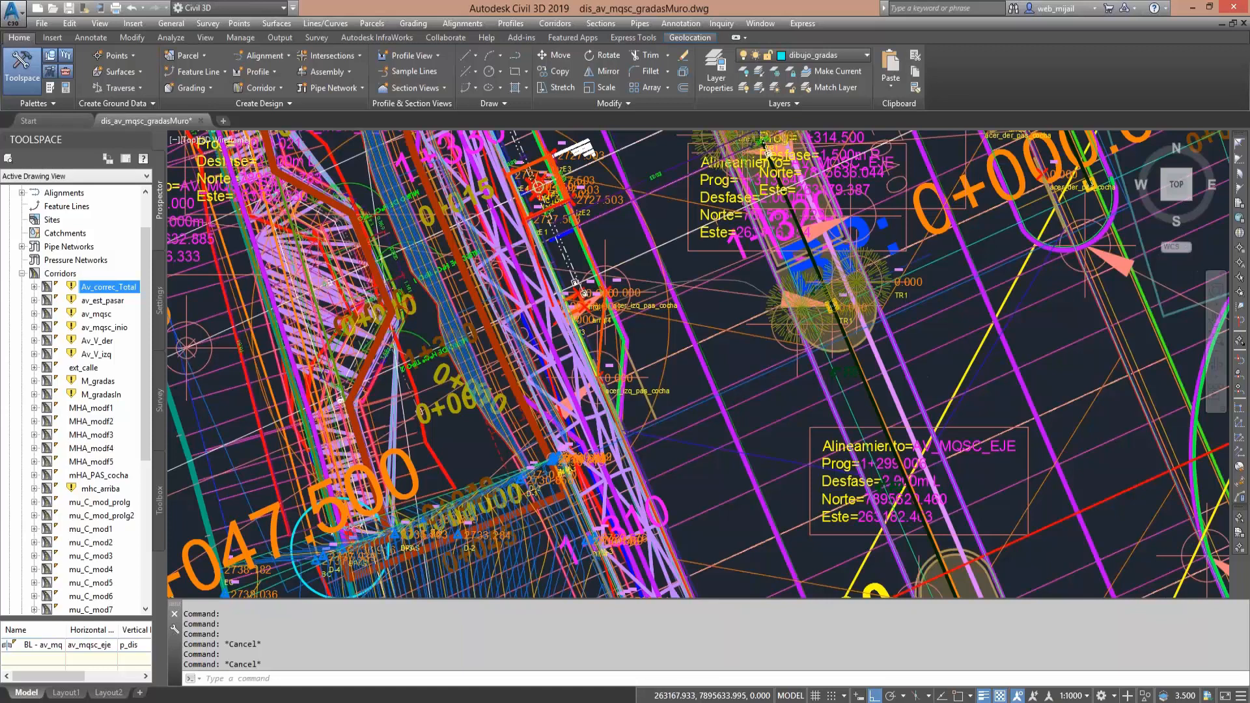
scroll(619, 329, up, 4)
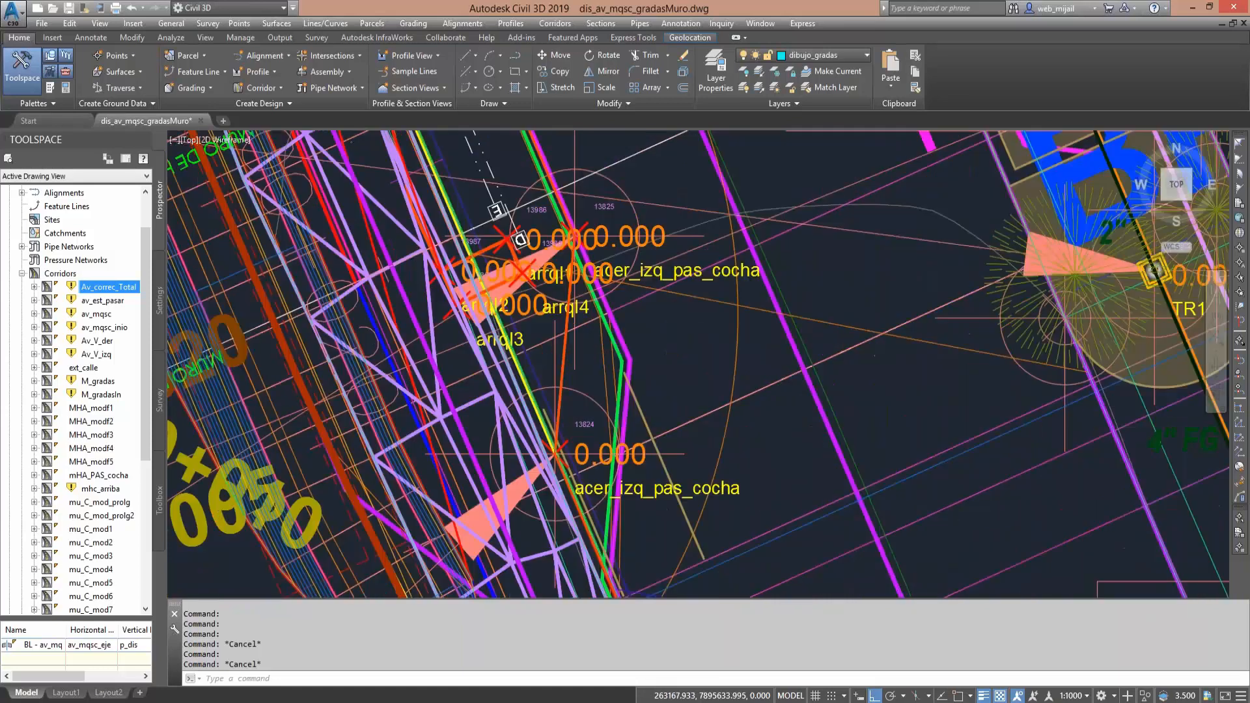
click(626, 399)
right_click(679, 375)
mouse_move(727, 460)
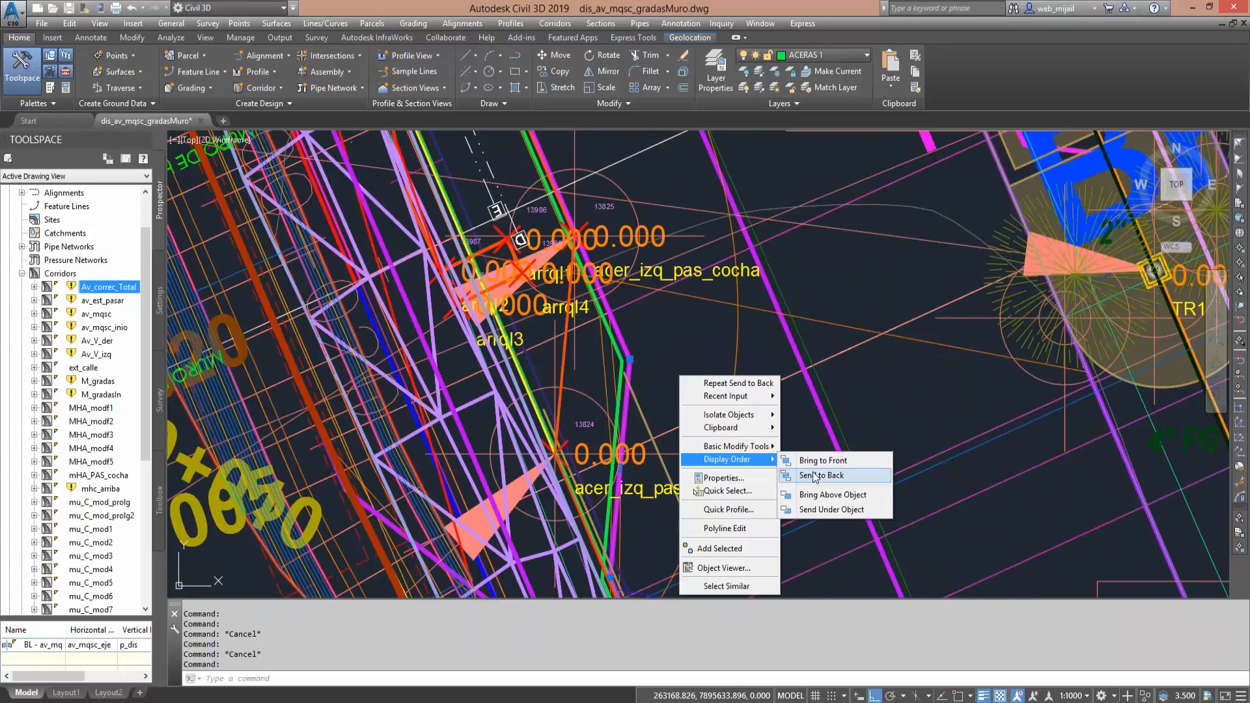
click(814, 476)
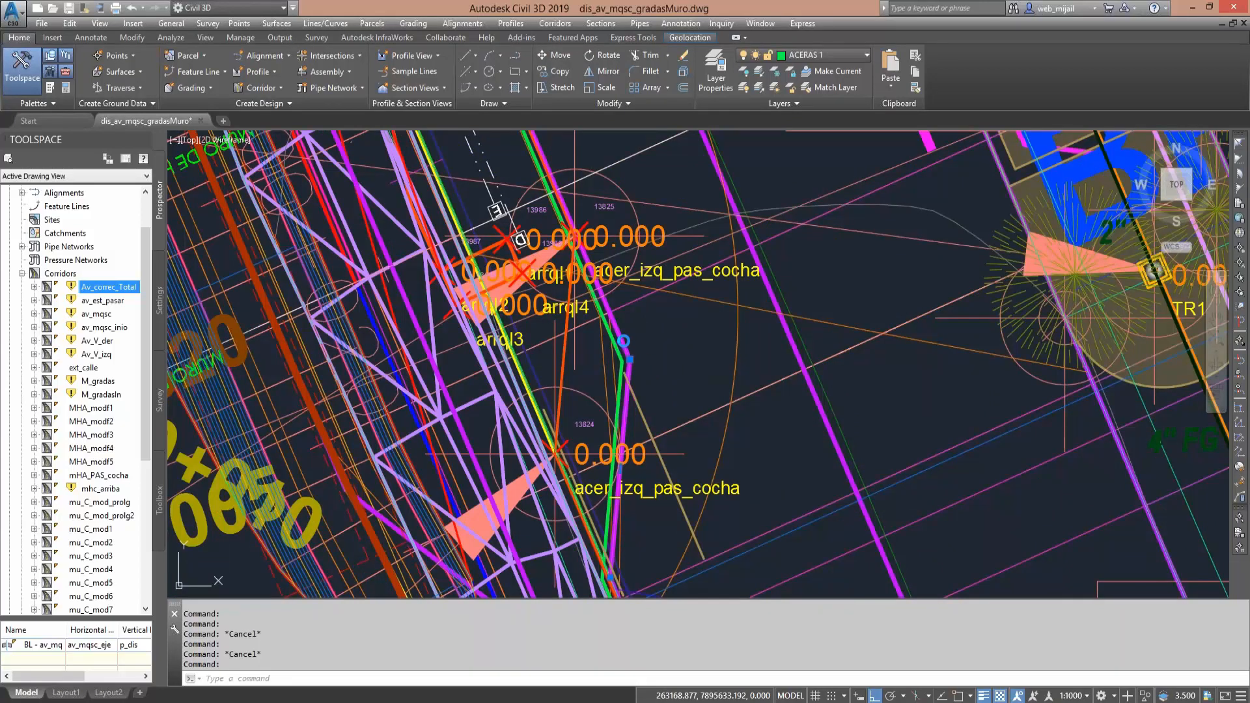
- Inspect the offset alignment Ensan_izq_det_est at the angled sidewalk edge beside the acer_izq_pas_cocha points
click(625, 340)
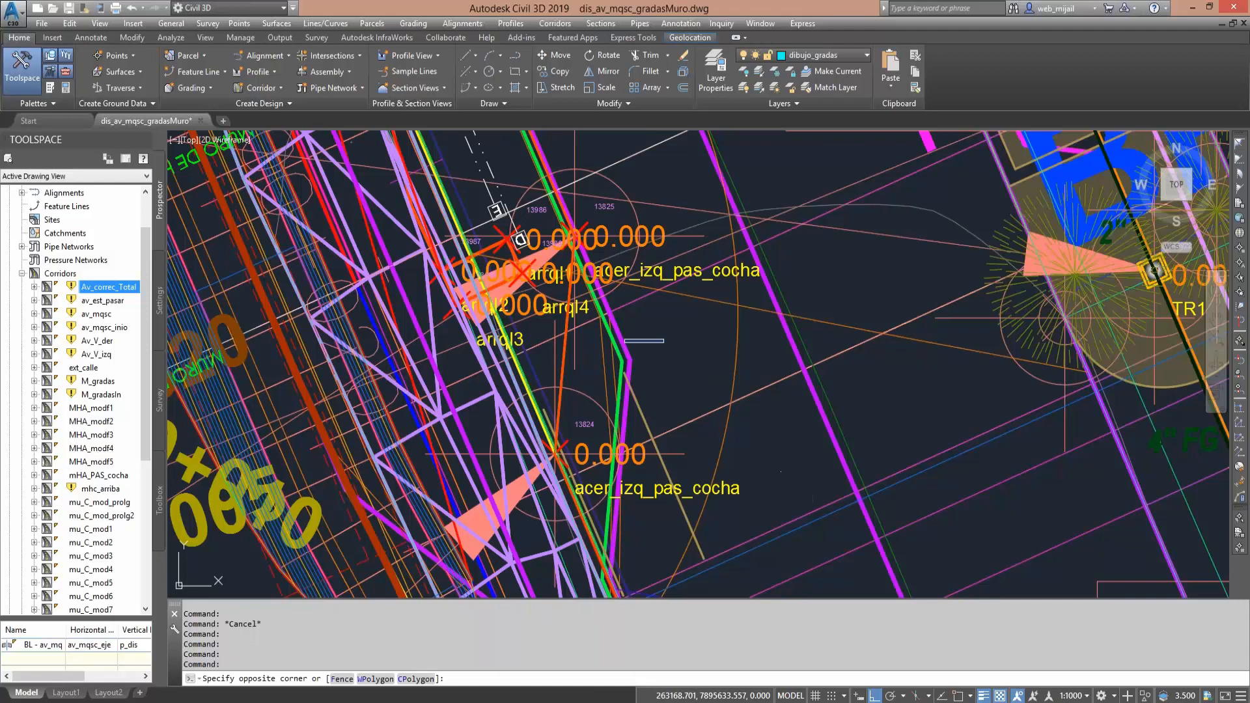
click(663, 341)
click(617, 339)
click(624, 337)
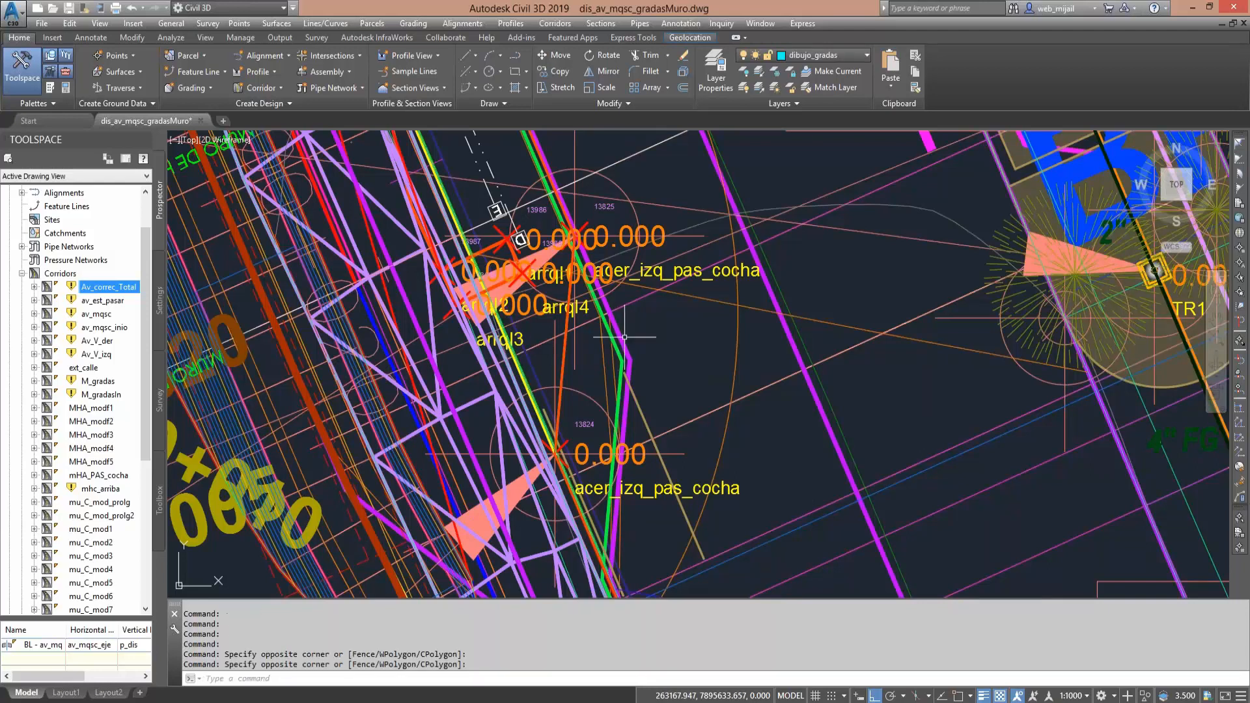
click(623, 337)
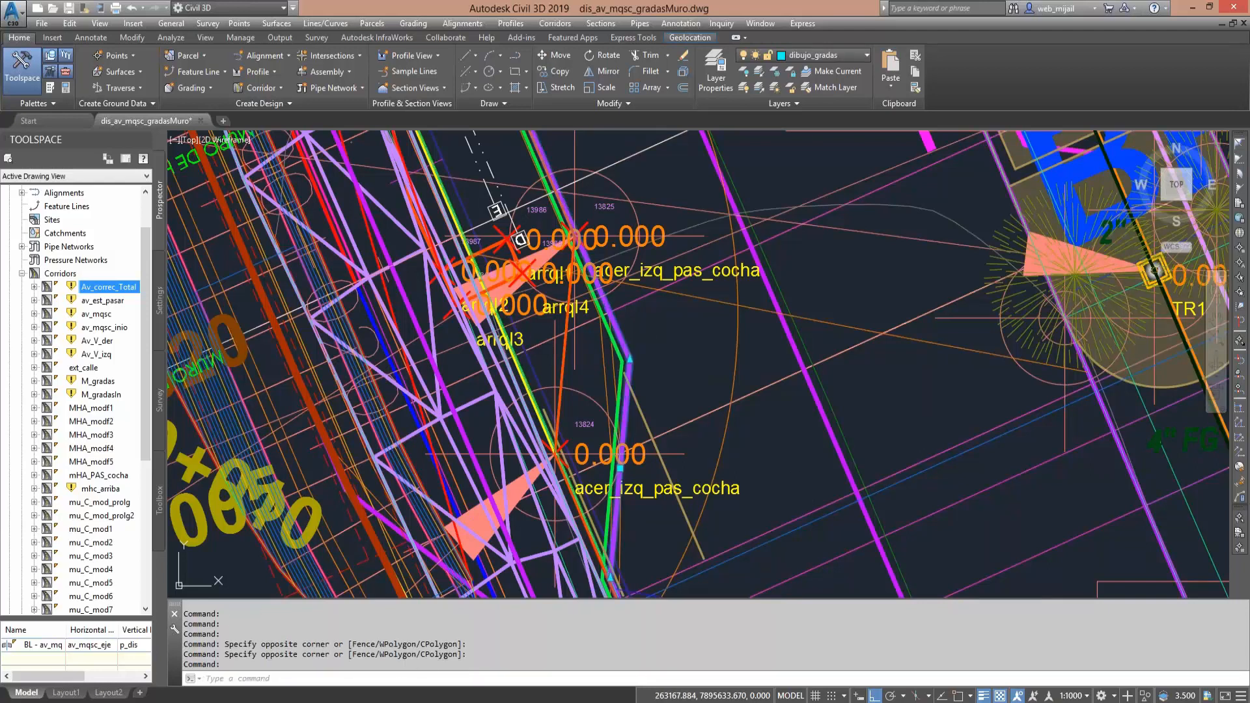
click(705, 202)
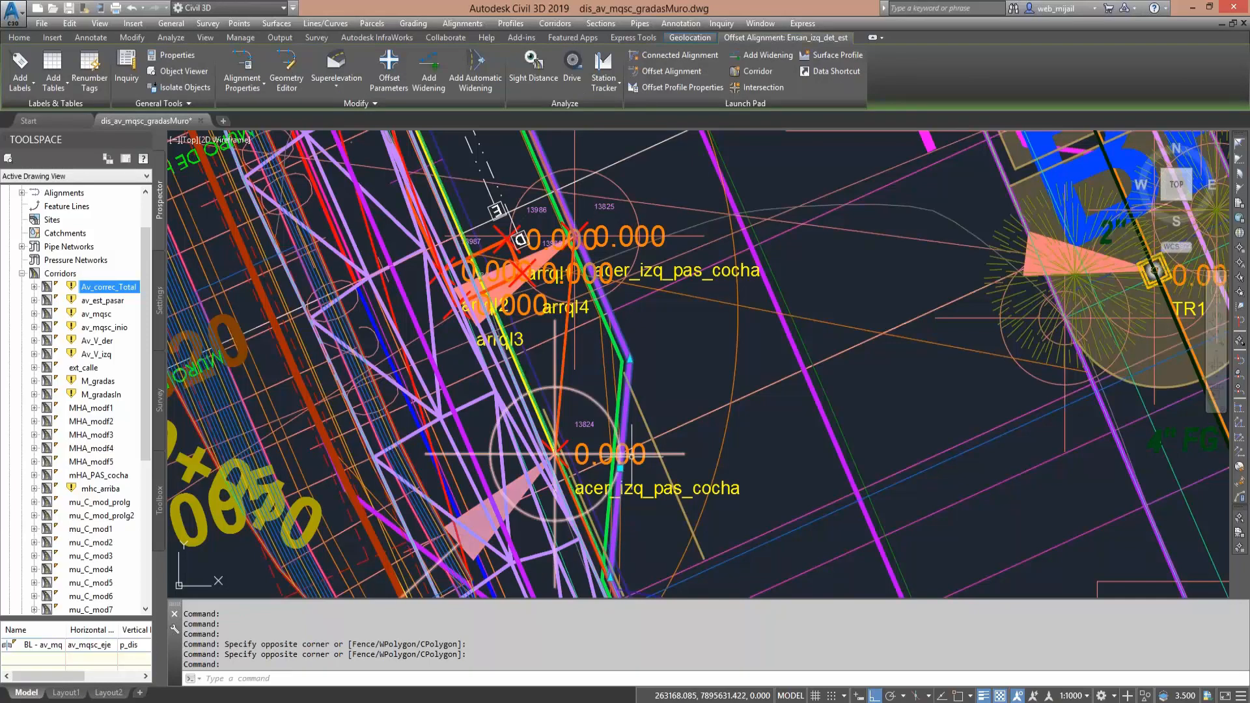
key(Escape)
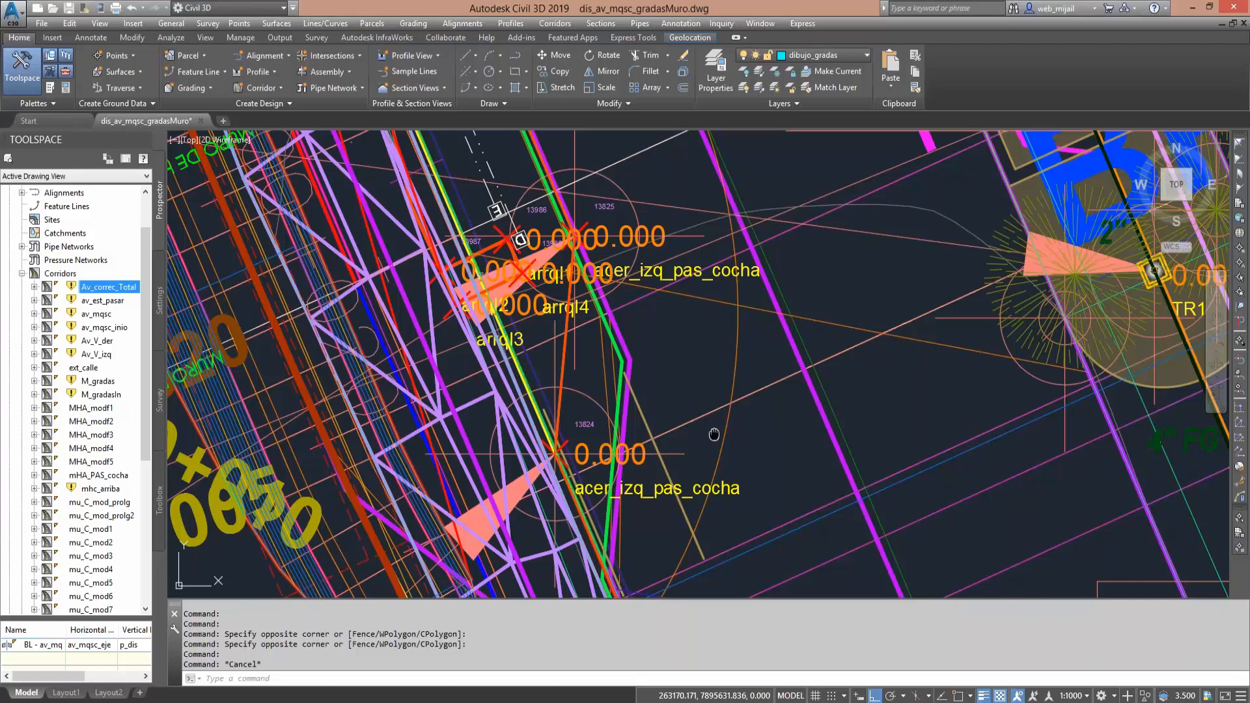
- Trace the offset alignment Ensan_der_Div from the rounded divider end by 0+000.000 to its narrow tip near 0+052.140
middle_drag(715, 434, 531, 437)
scroll(531, 437, down, 2)
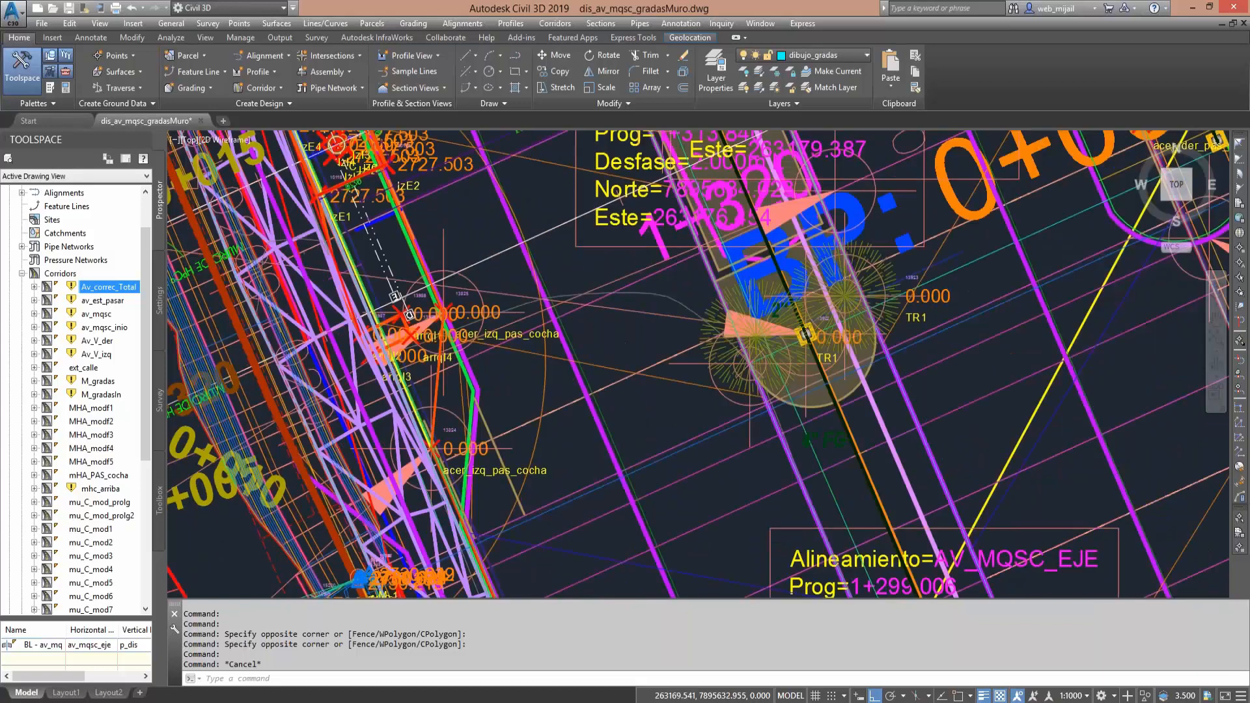
middle_drag(1068, 285, 692, 434)
scroll(692, 435, down, 2)
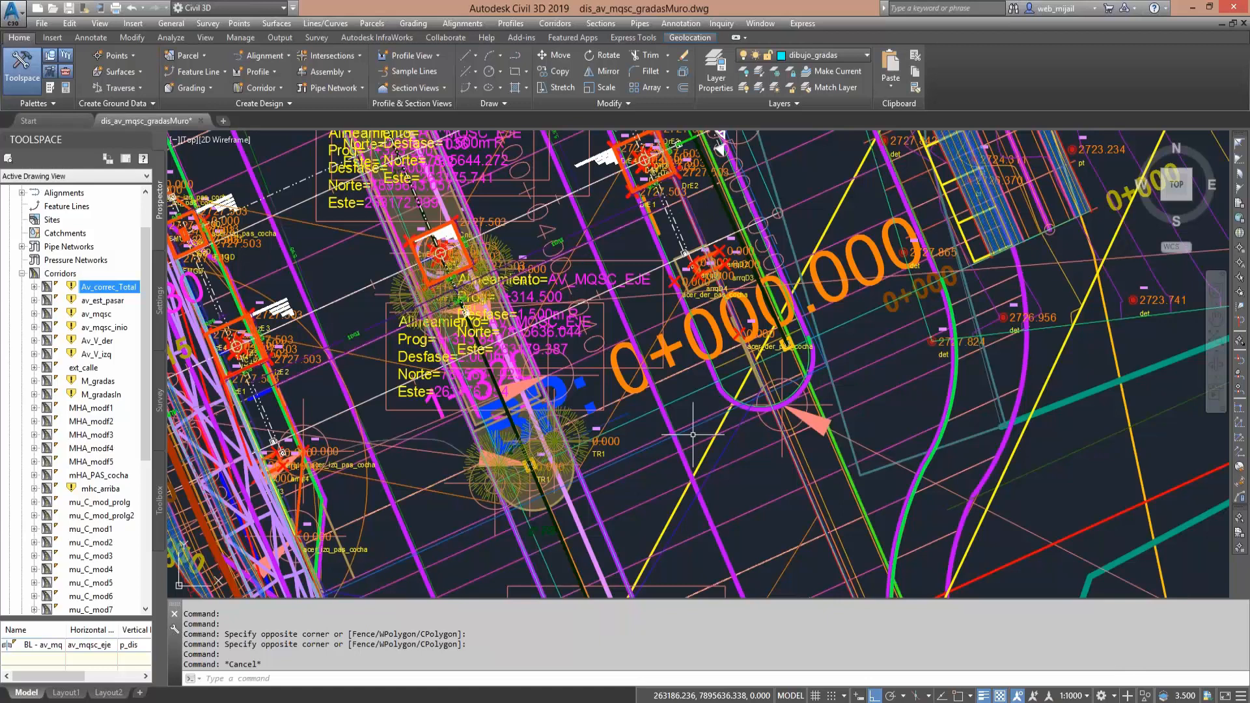
middle_drag(793, 390, 700, 505)
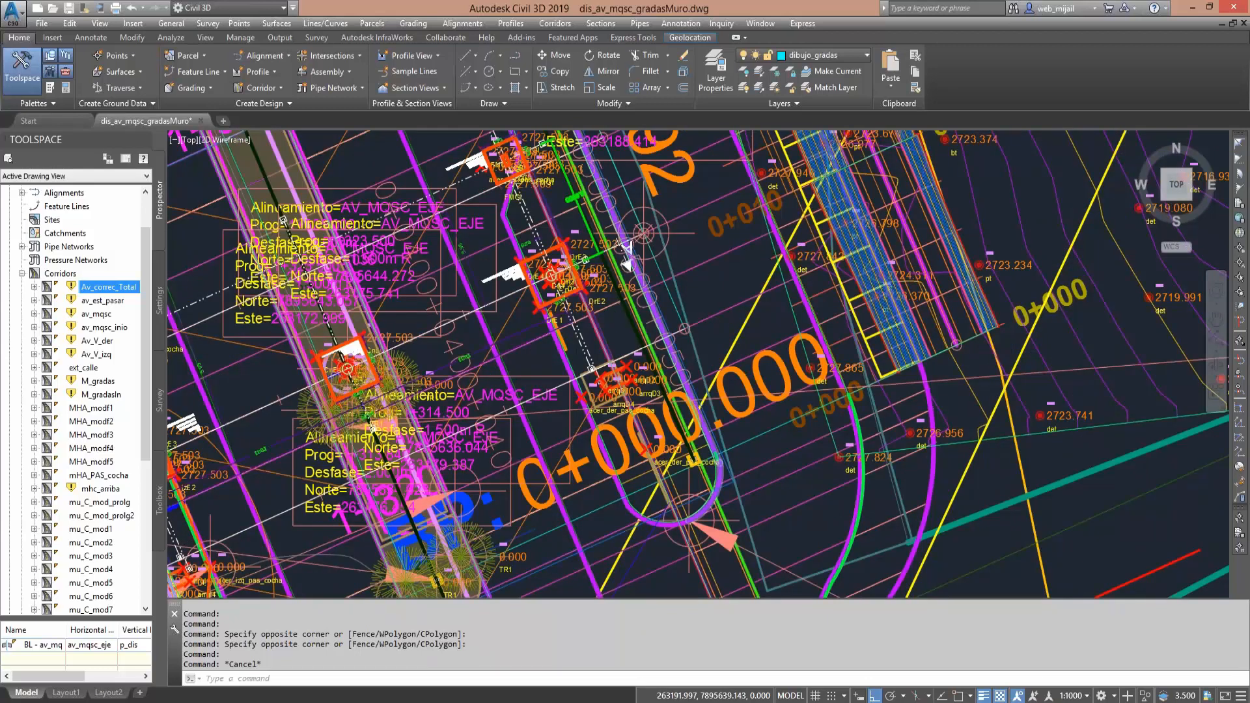
scroll(703, 507, up, 2)
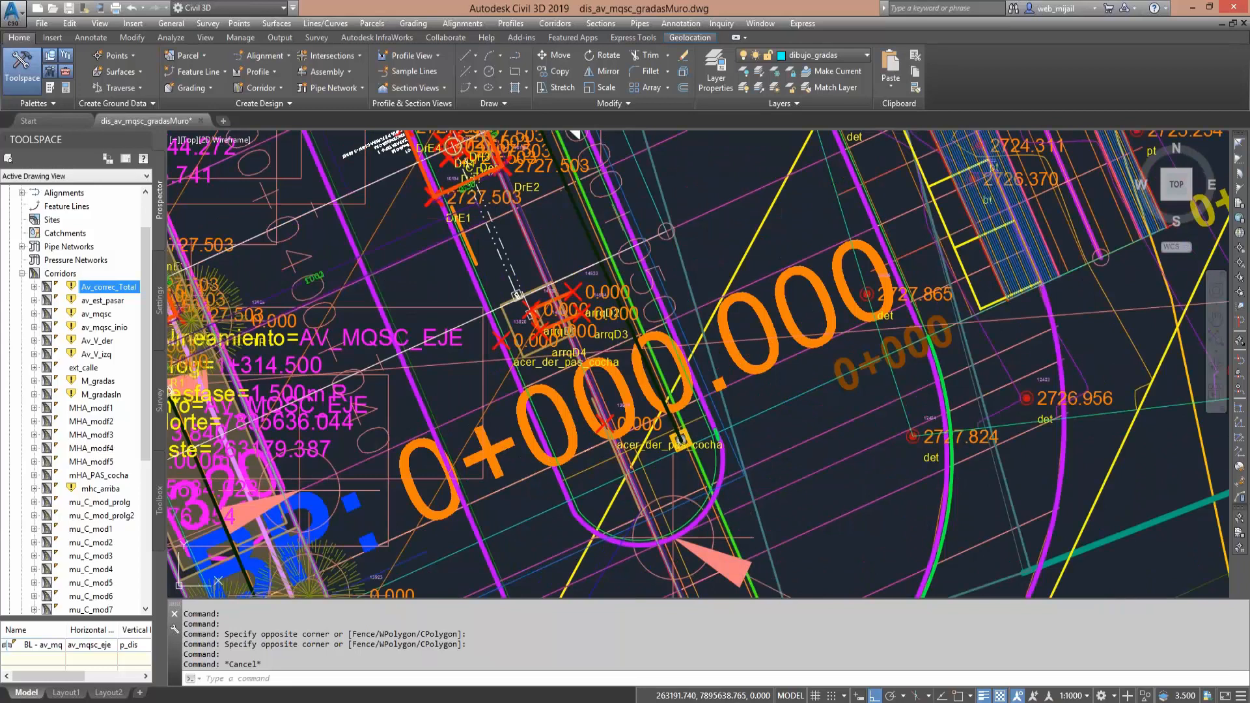
click(719, 487)
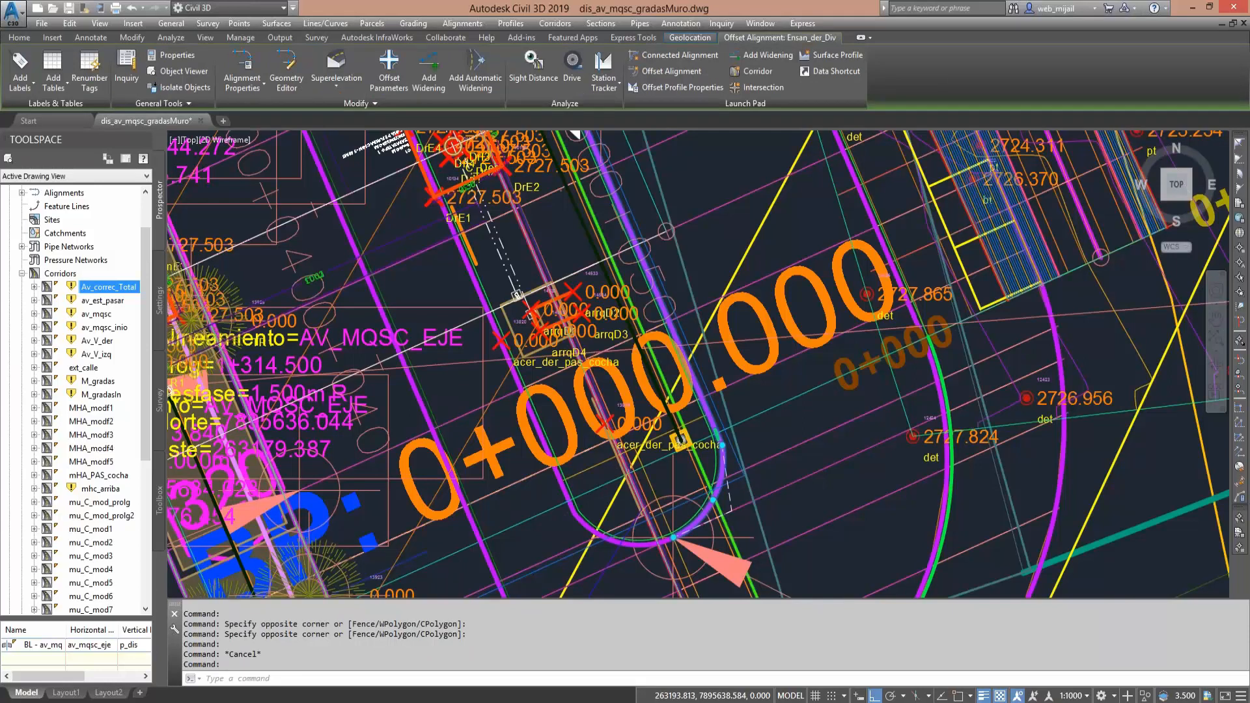
scroll(774, 513, down, 5)
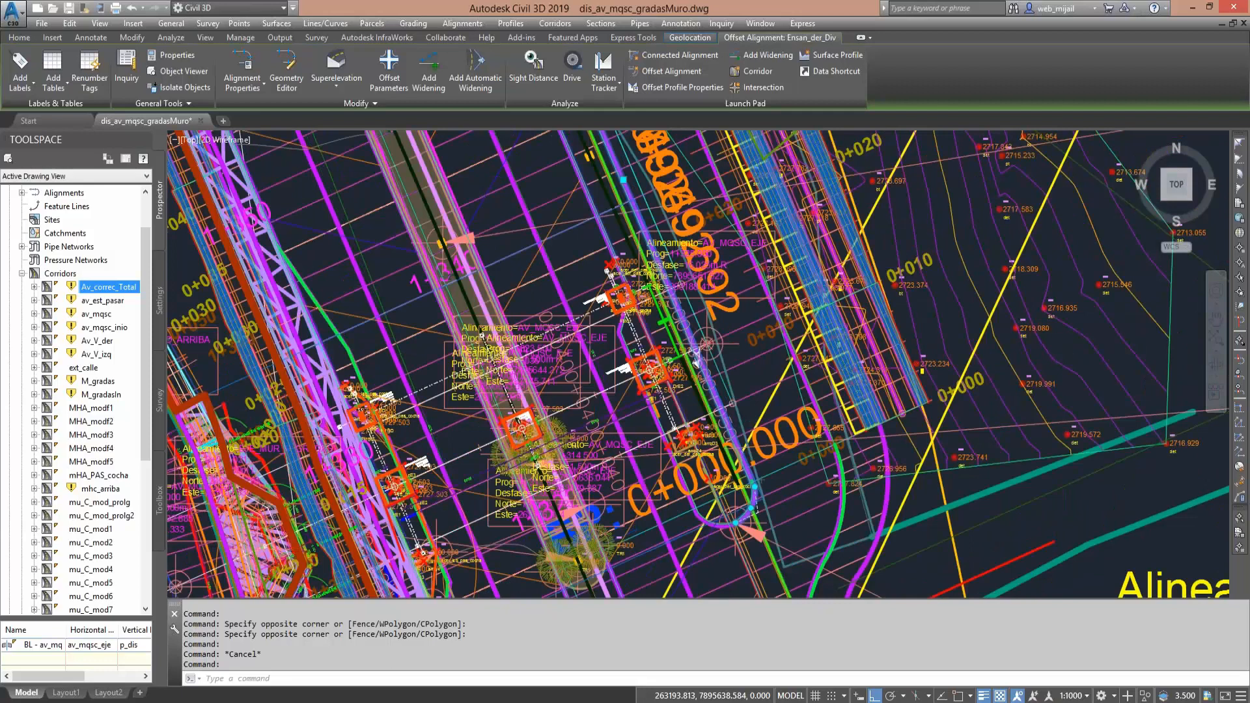
middle_drag(612, 153, 765, 590)
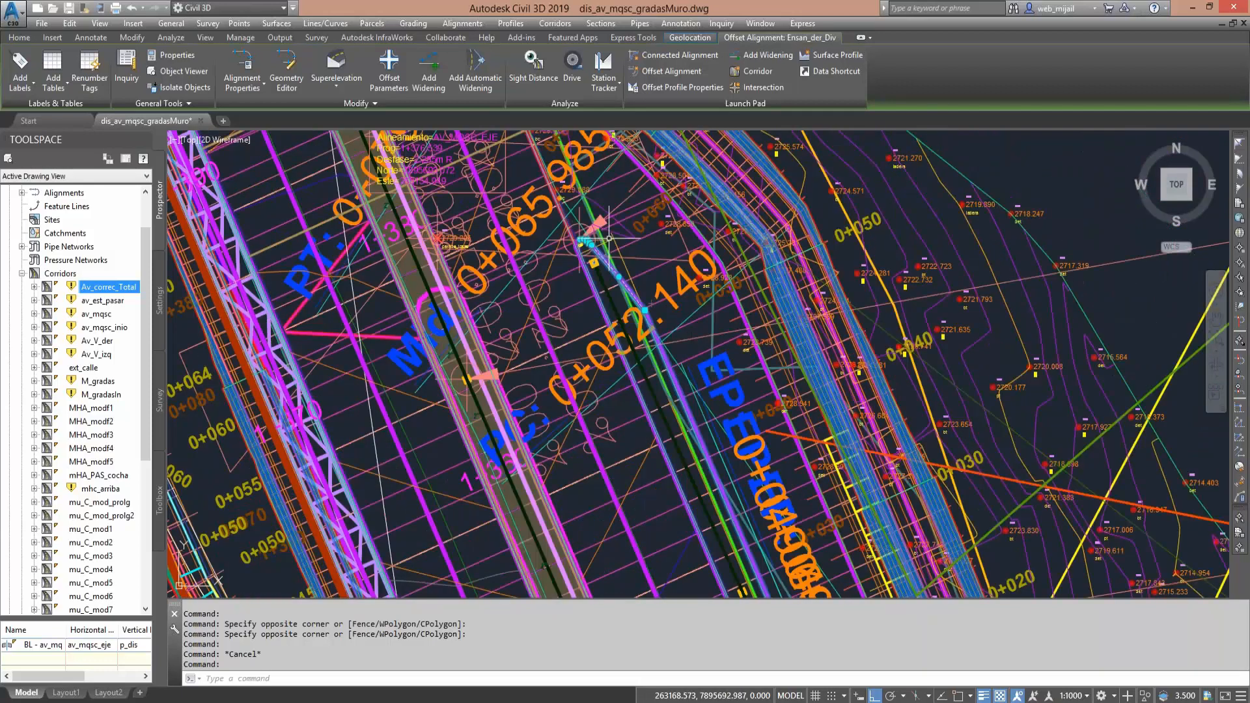
scroll(579, 244, up, 3)
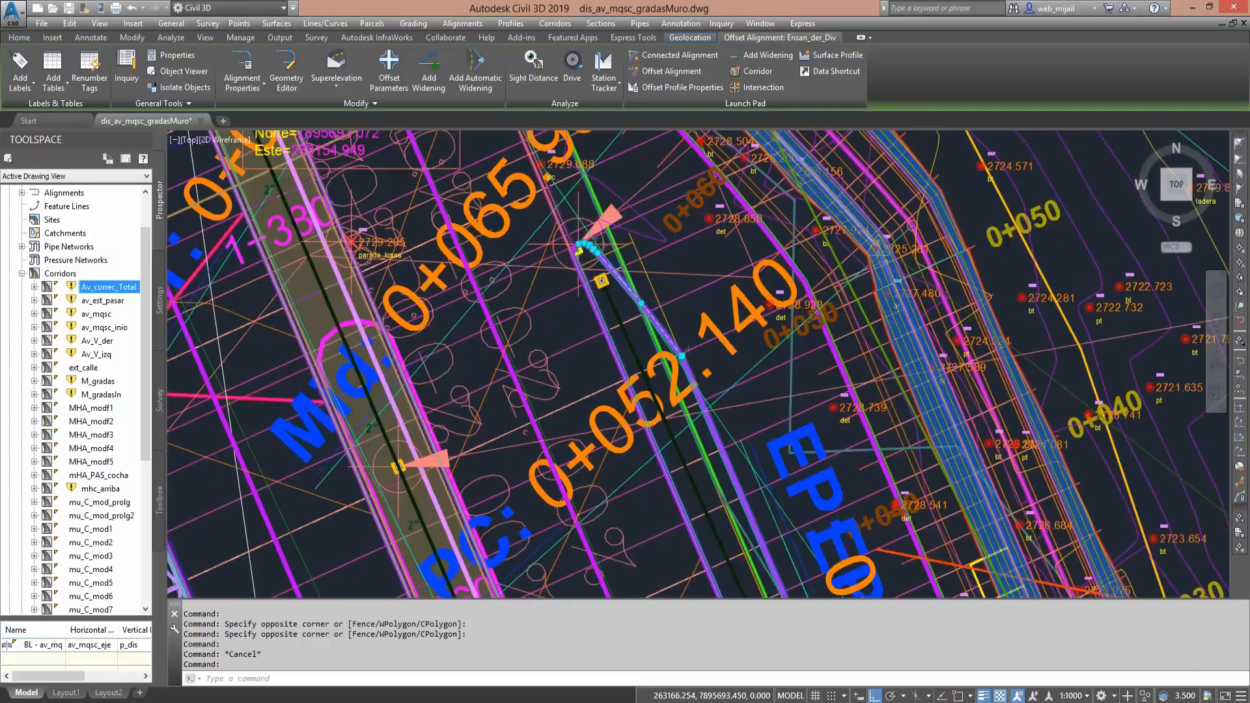
scroll(579, 245, up, 5)
key(Escape)
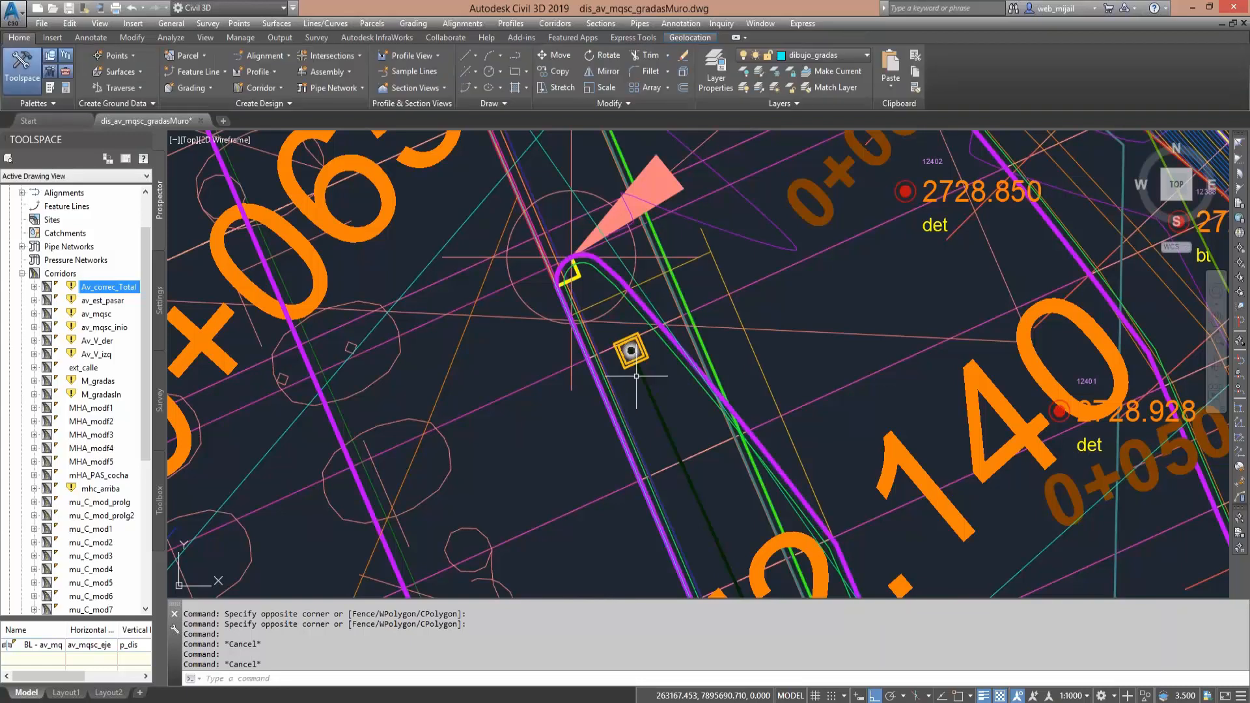
- Follow the divider back to its rounded end and read the AV_MQSC_EJE station-offset label at Prog 1+311.525
mouse_move(636, 376)
middle_down()
mouse_move(745, 495)
mouse_move(685, 452)
mouse_move(637, 339)
middle_up()
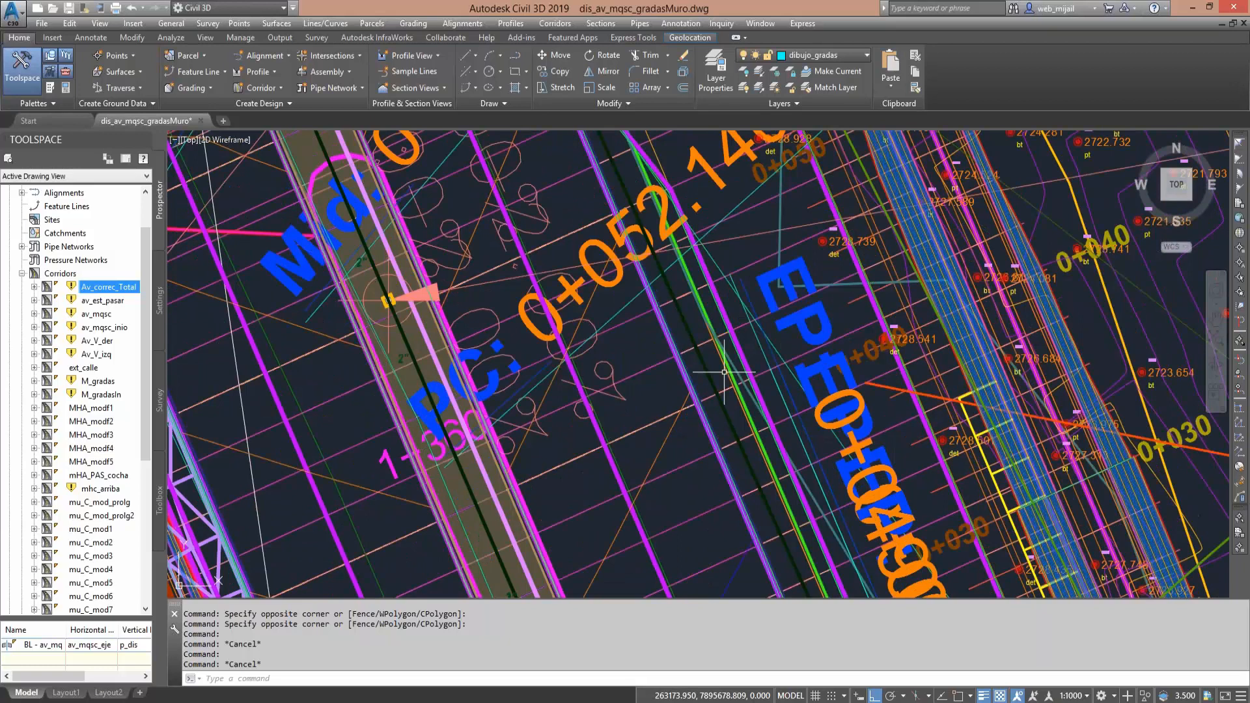
mouse_move(724, 372)
middle_down()
mouse_move(701, 352)
mouse_move(636, 156)
middle_up()
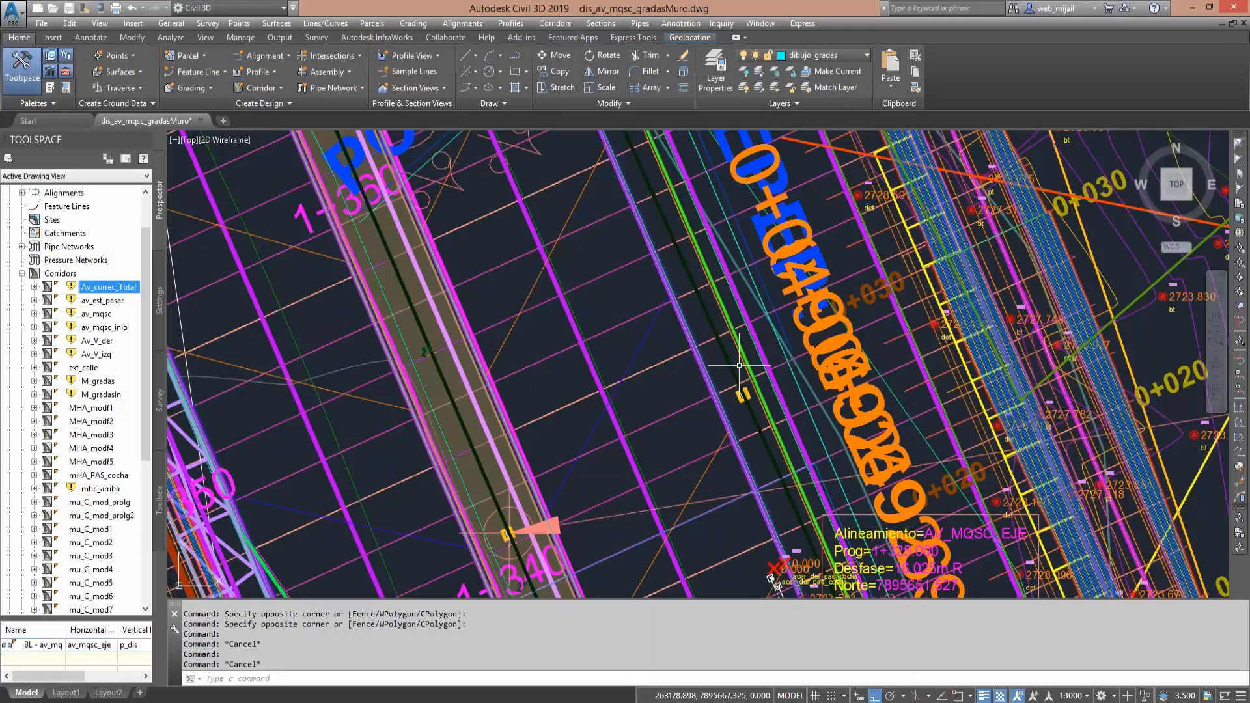
mouse_move(773, 556)
middle_down()
mouse_move(746, 420)
mouse_move(603, 49)
middle_up()
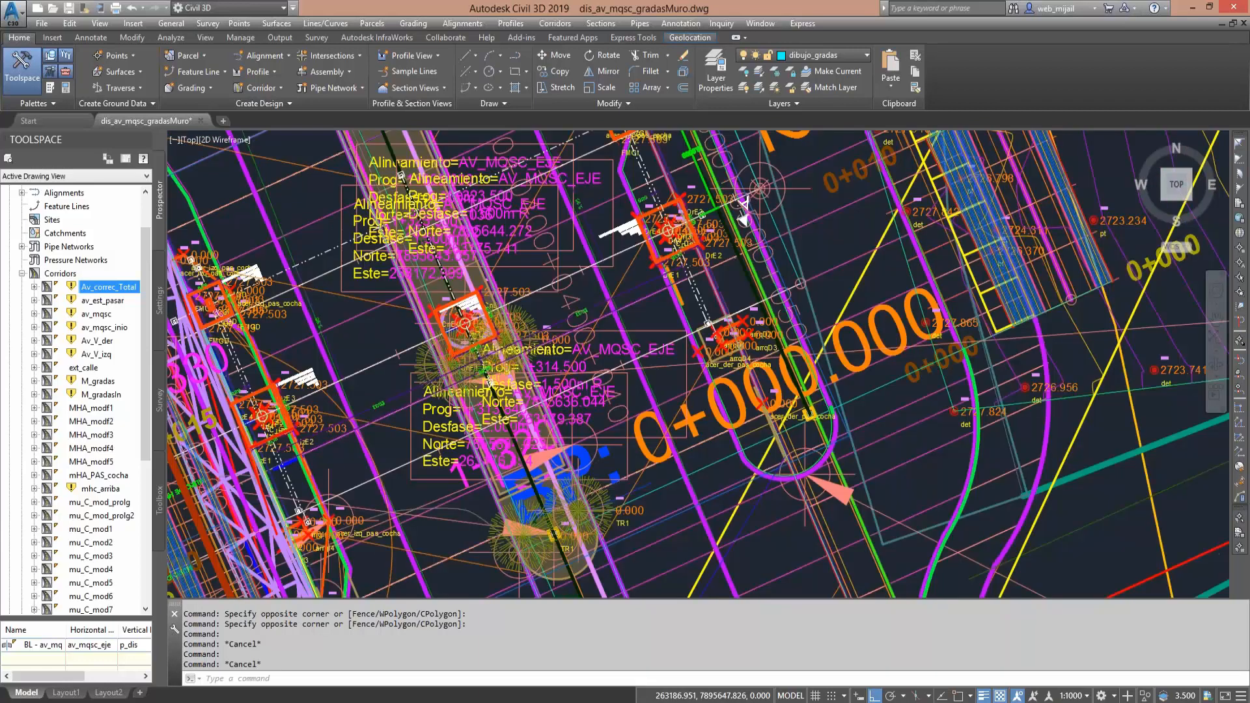
middle_drag(815, 473, 534, 355)
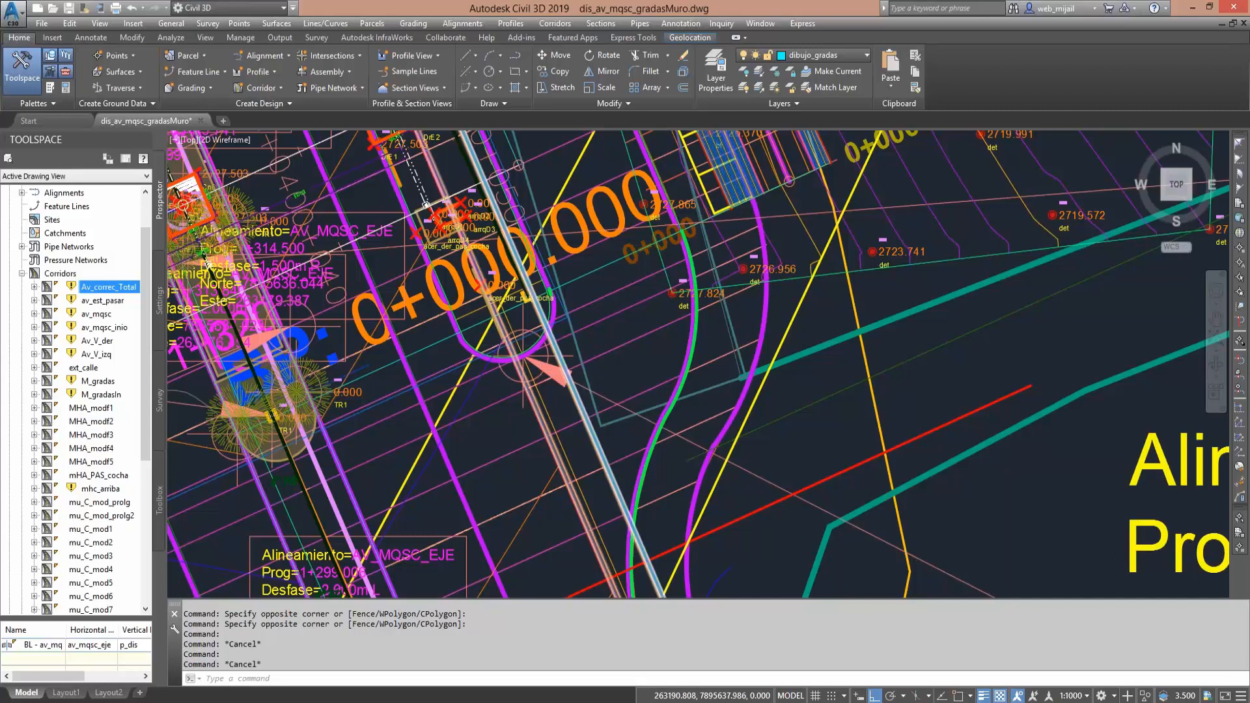
scroll(523, 352, down, 2)
mouse_move(652, 399)
middle_down()
mouse_move(609, 389)
mouse_move(599, 338)
middle_up()
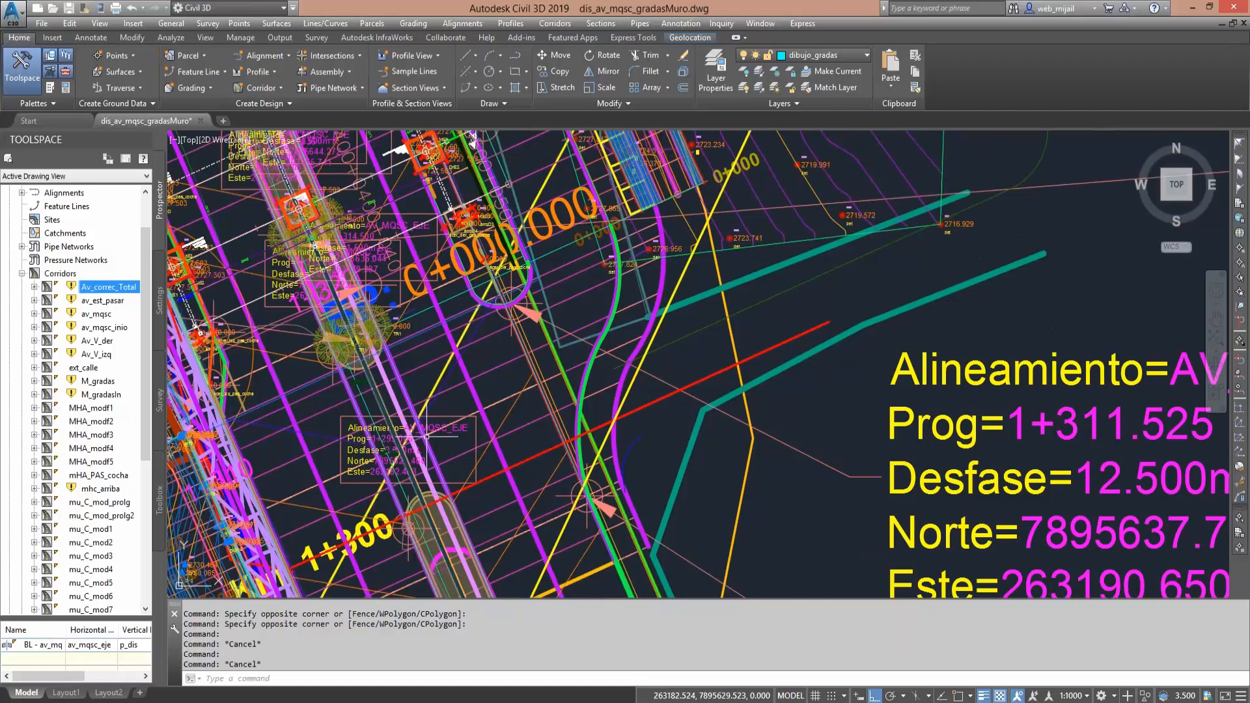
middle_drag(1115, 443, 896, 399)
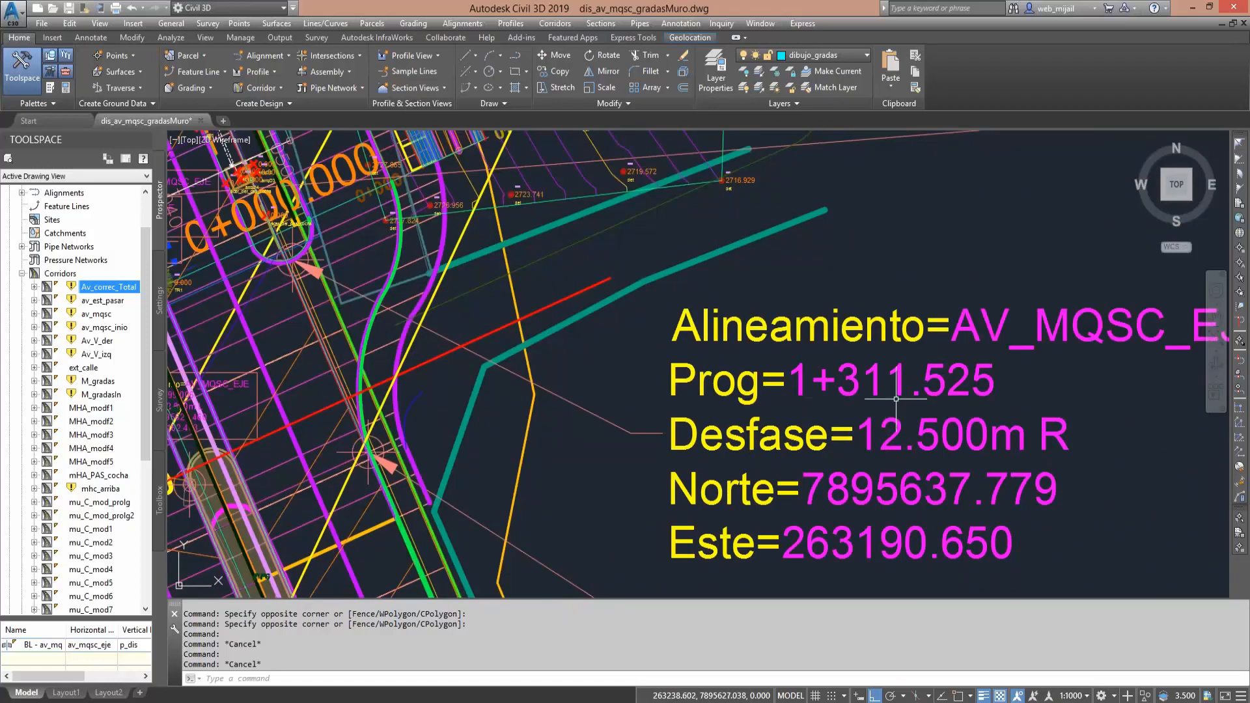
middle_drag(706, 401, 893, 562)
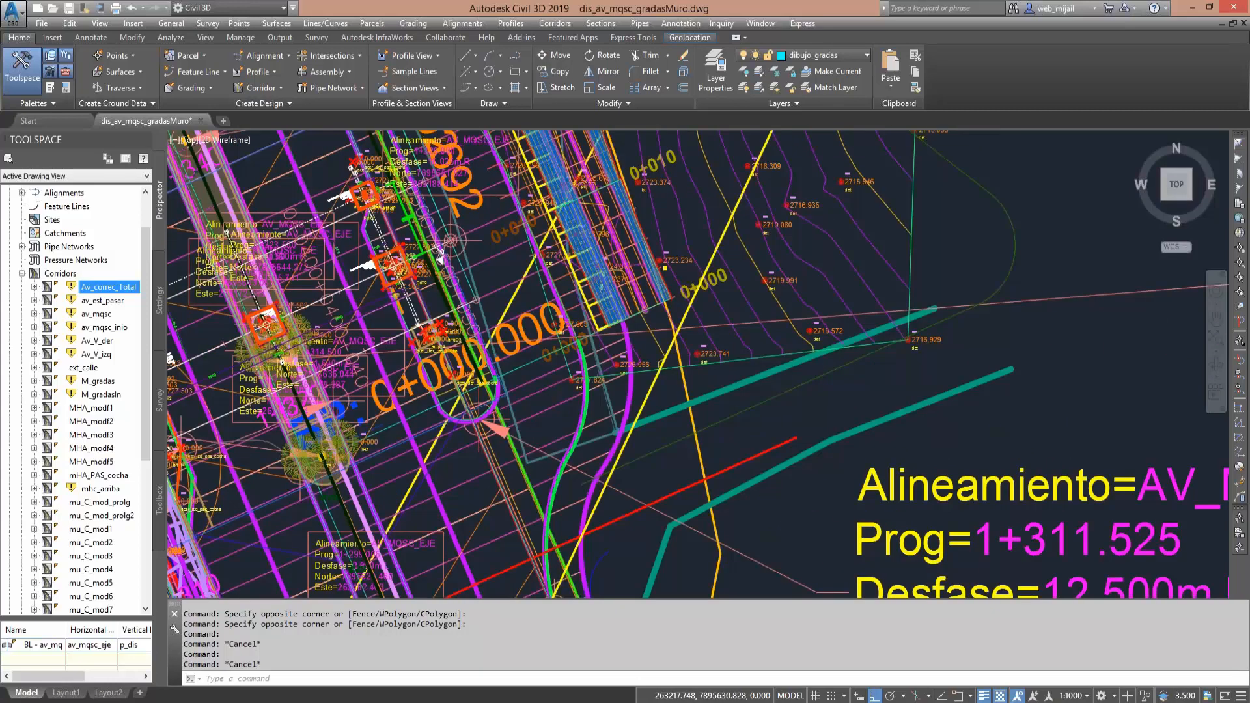
- Examine the AV_MQSC_EJE station-offset labels along the avenue and the marked point where the eastern sidewalk curve ends near 1+300
scroll(557, 251, down, 2)
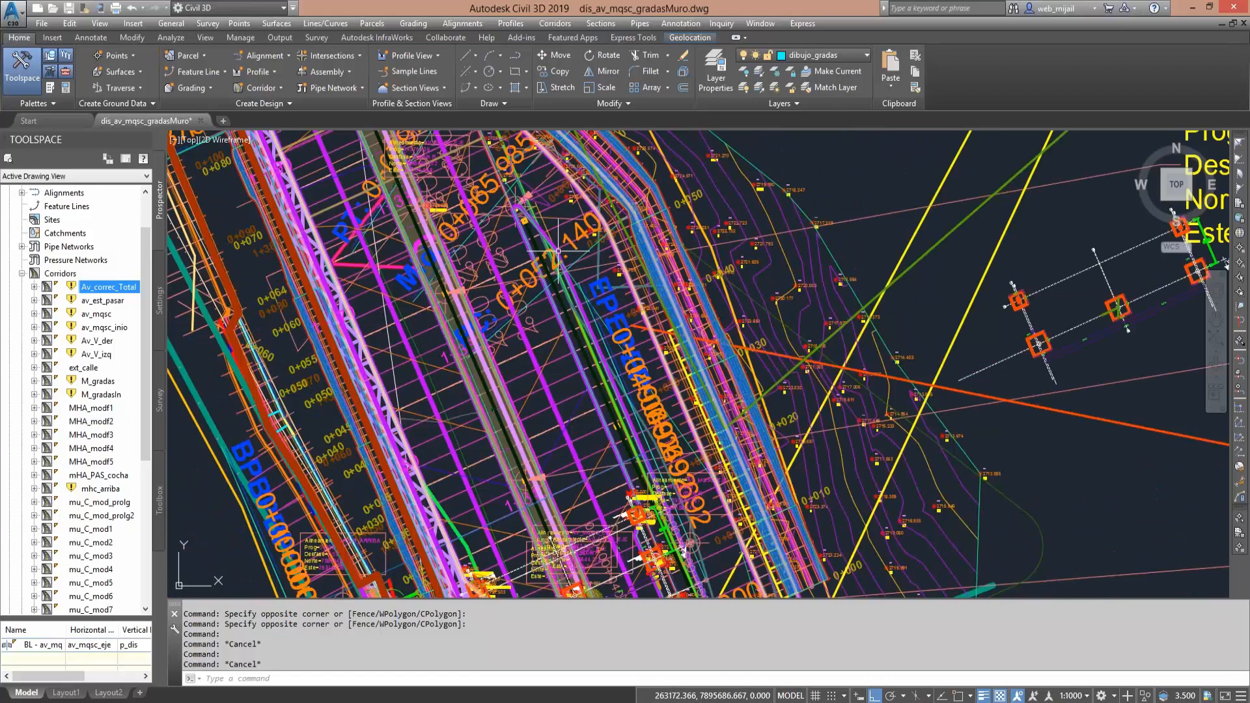
middle_drag(558, 251, 554, 550)
middle_drag(784, 347, 533, 501)
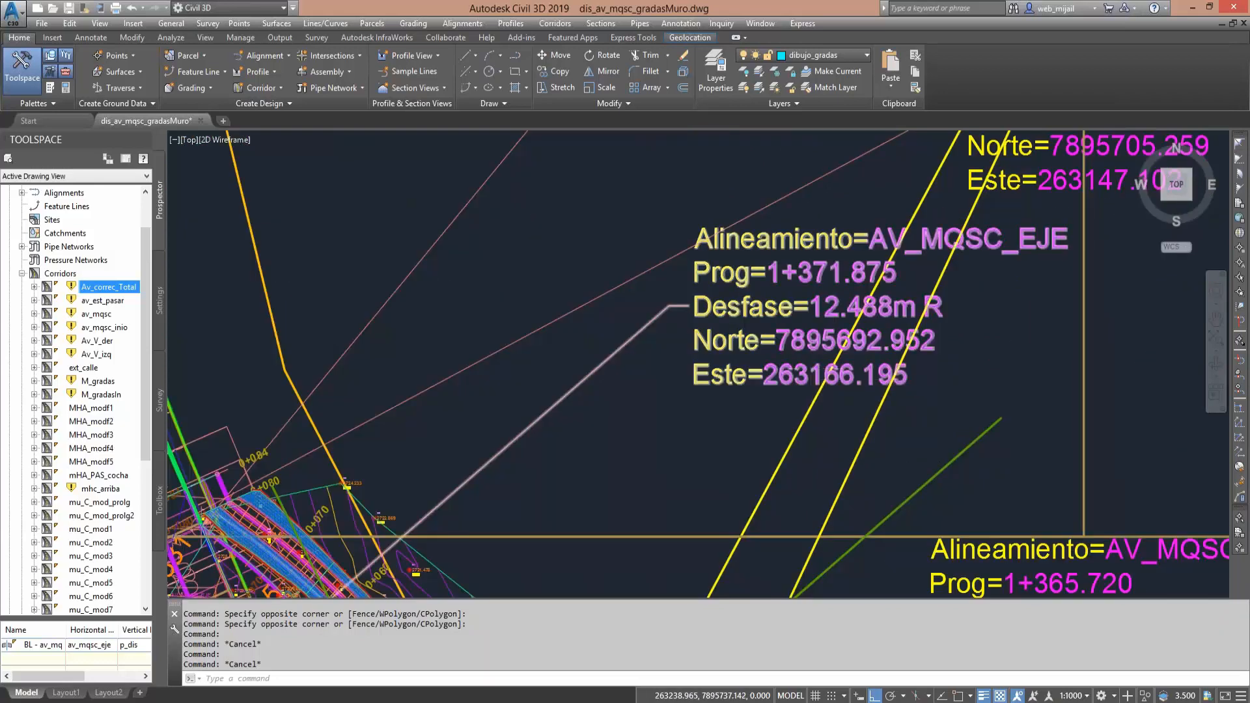
scroll(826, 292, down, 2)
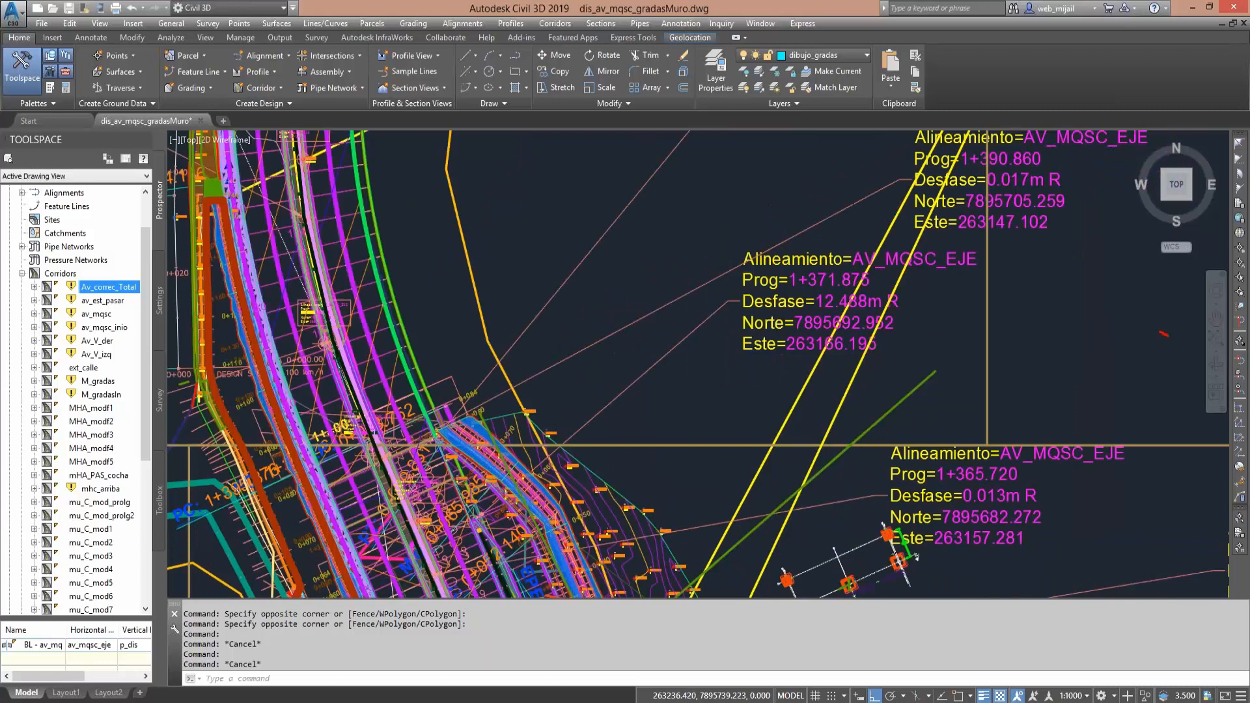
scroll(824, 289, down, 2)
middle_drag(712, 562, 732, 329)
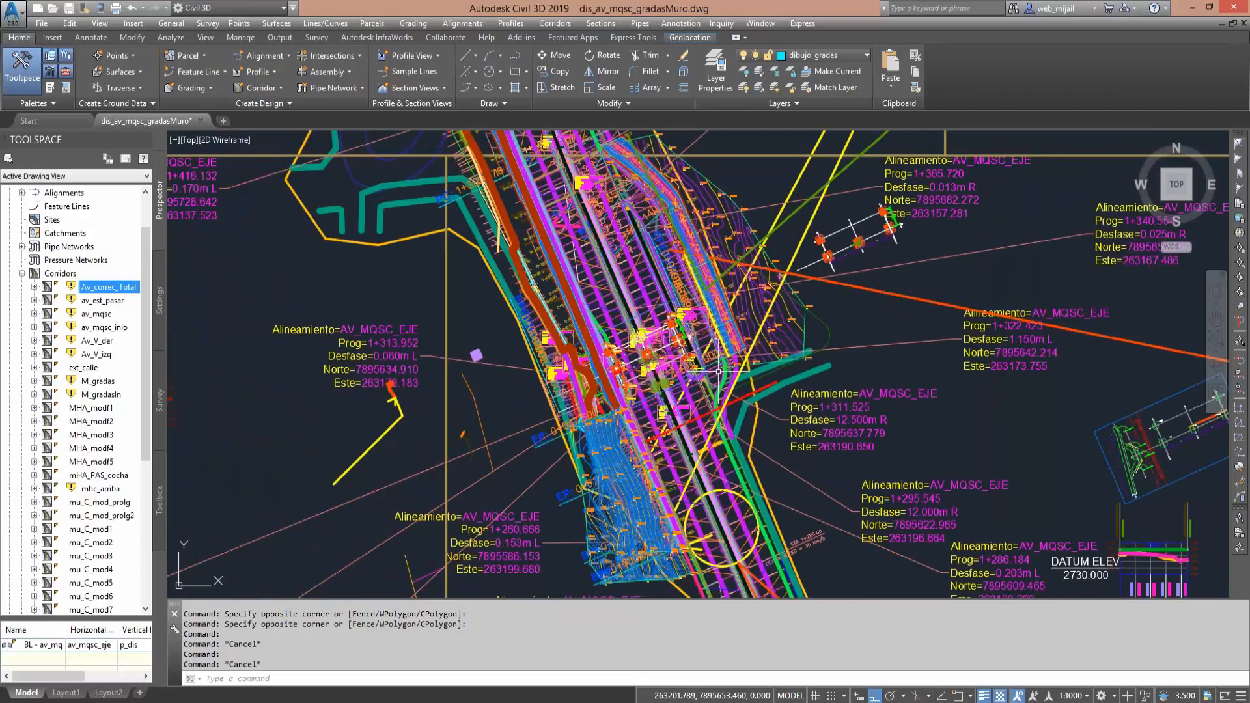
scroll(717, 381, up, 4)
scroll(717, 475, up, 4)
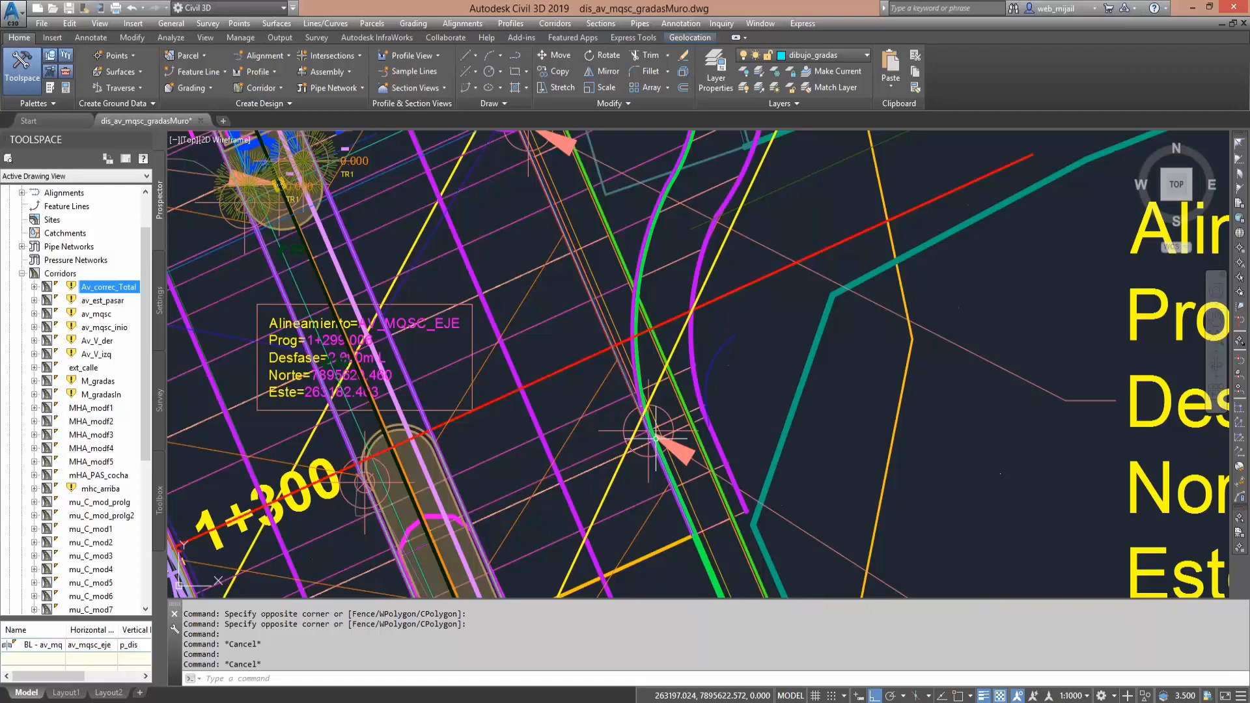
scroll(655, 438, down, 4)
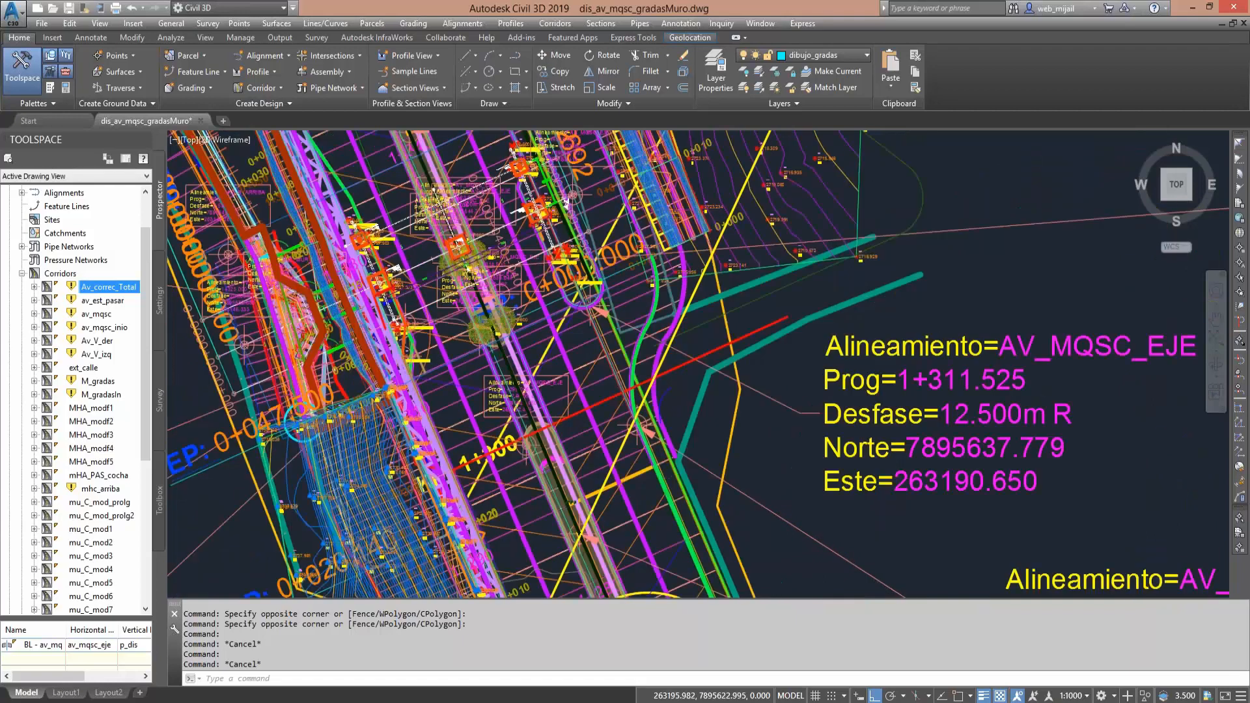
- Examine the AV_MQSC_EJE station-offset labels at Prog 1+311.525 and Prog 1+295.545 and the points they mark
middle_drag(634, 423, 737, 383)
middle_drag(918, 475, 621, 385)
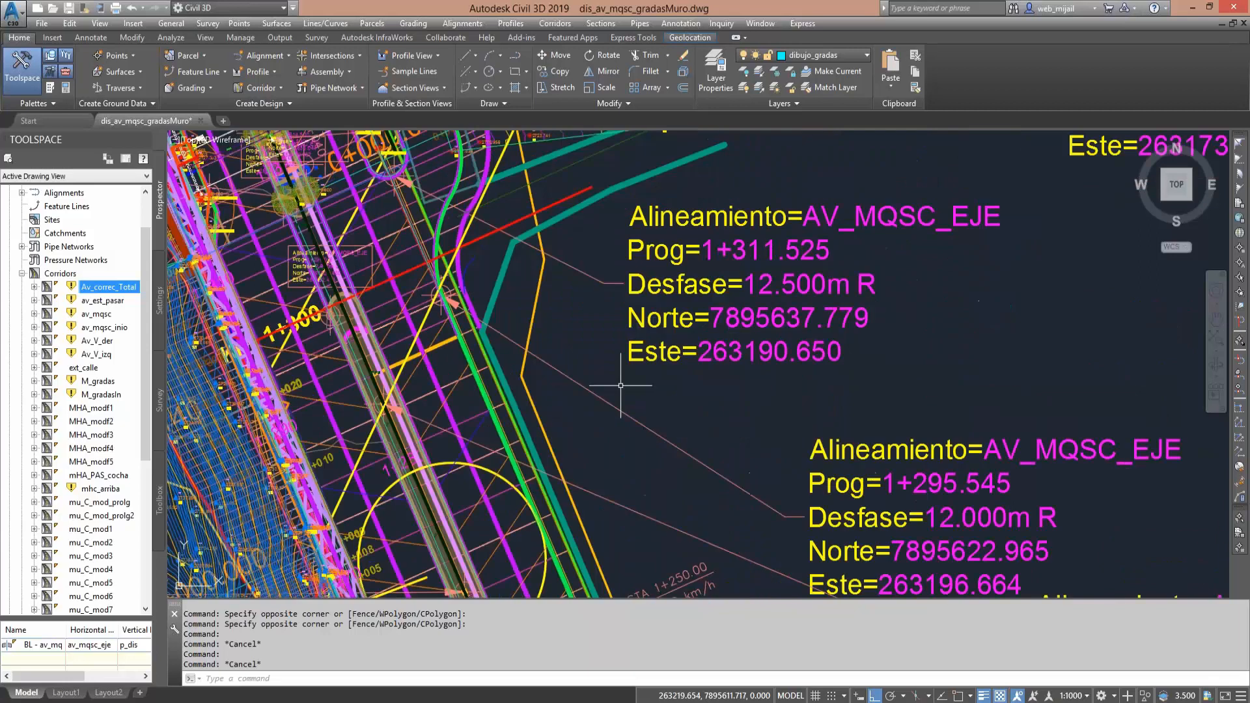
middle_drag(732, 389, 786, 466)
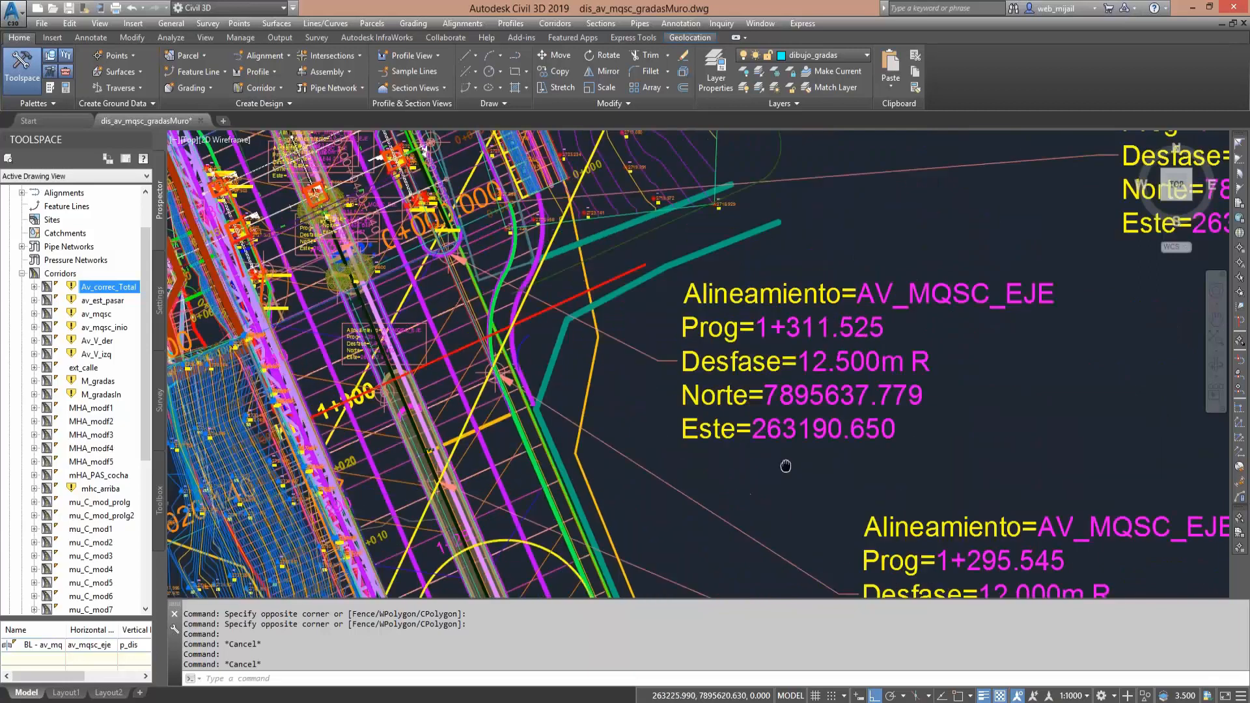
middle_drag(725, 399, 805, 482)
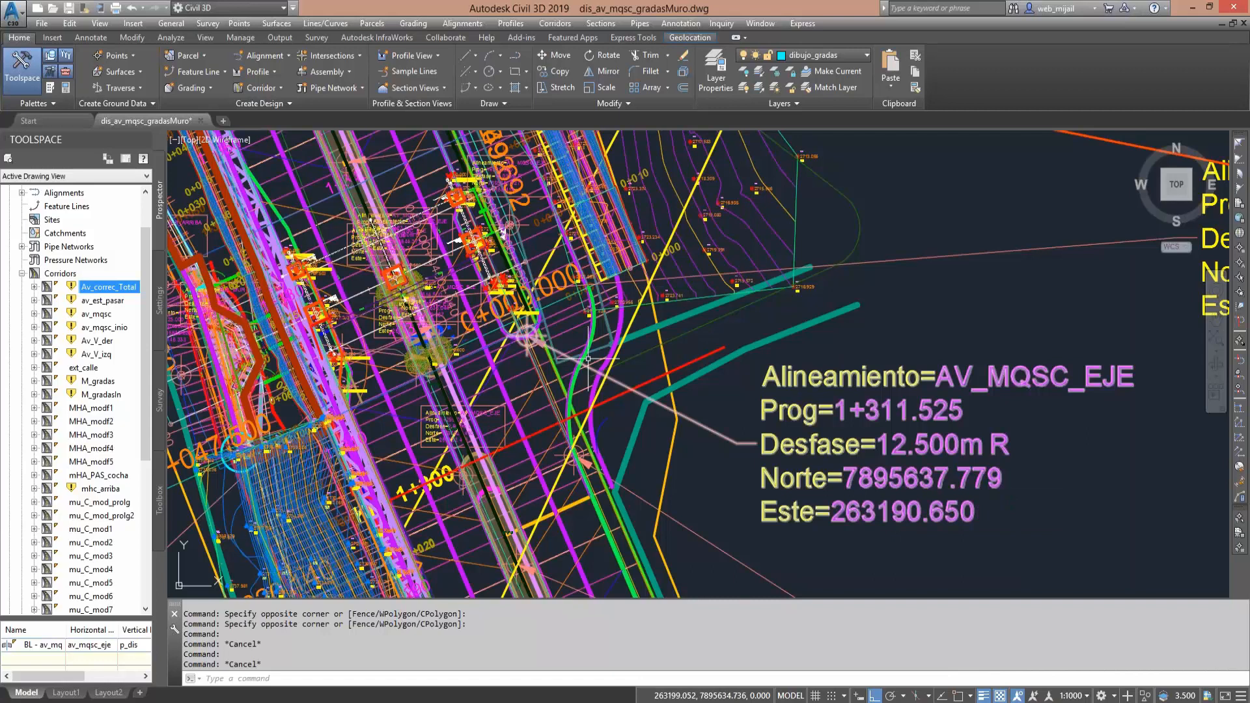
- Find the assembly drawings beyond the volume tables and view the symmetrical avenue assembly with the central median
middle_drag(731, 444, 1011, 594)
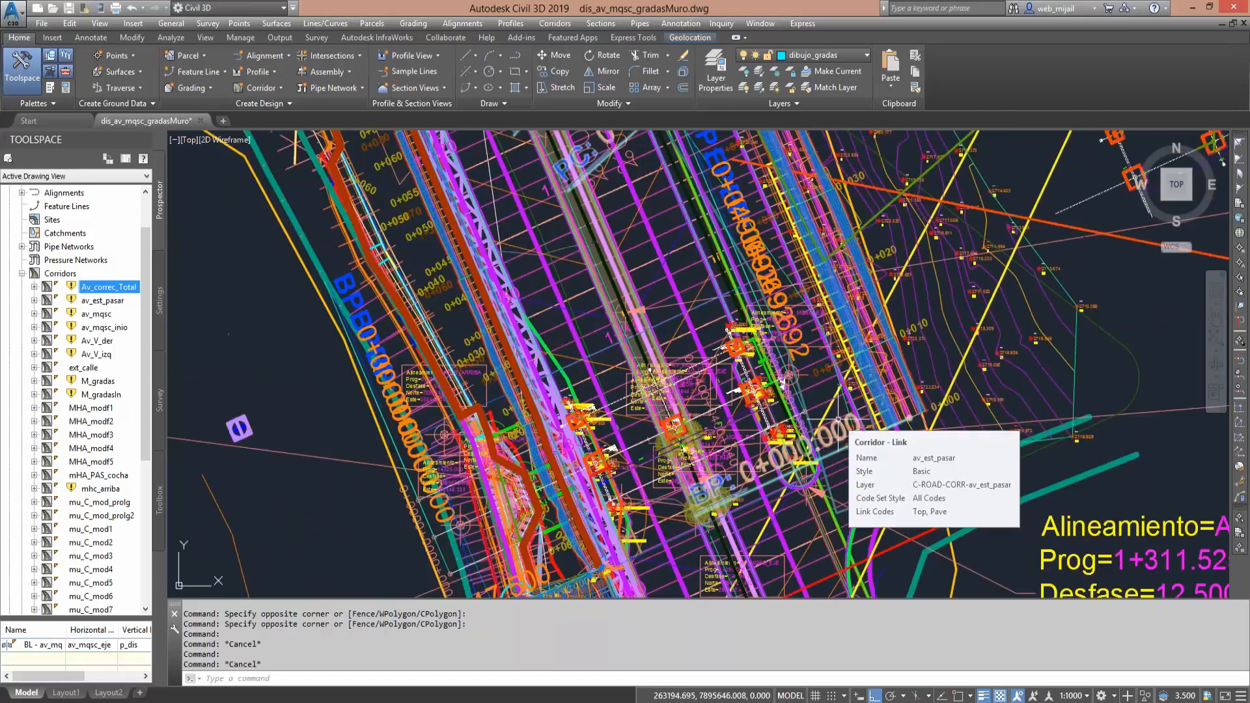
middle_drag(619, 323, 623, 329)
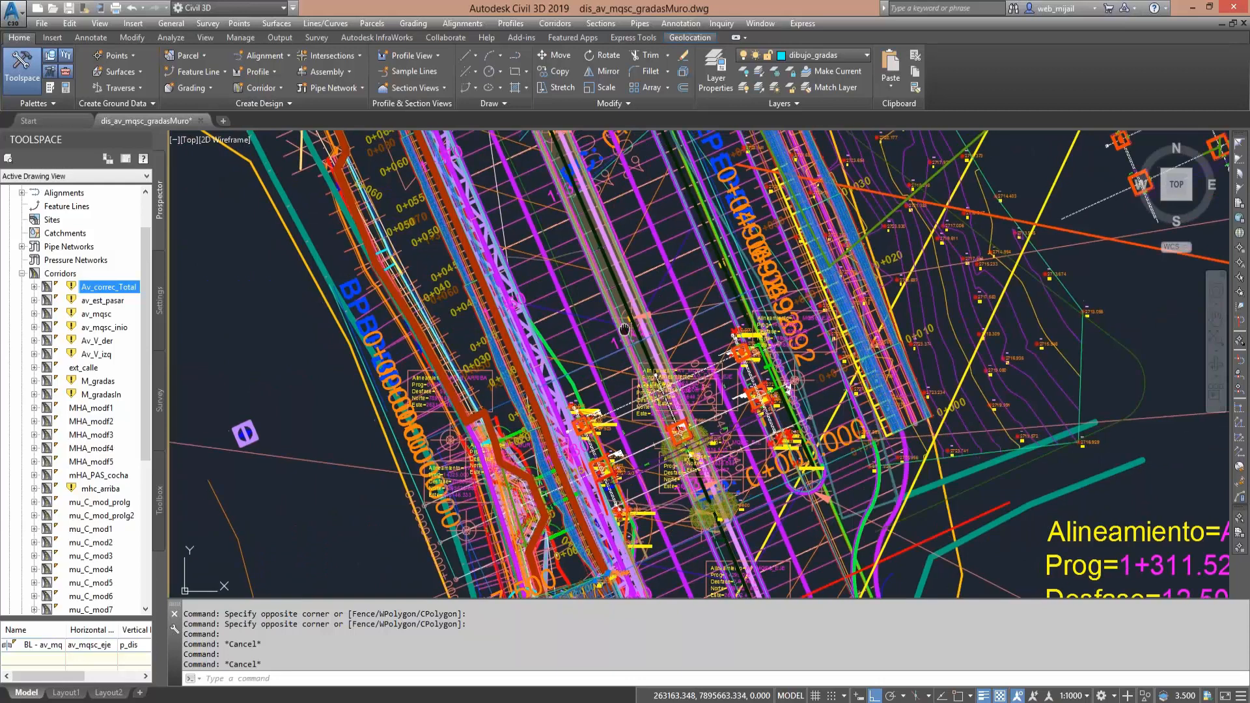
scroll(577, 349, down, 5)
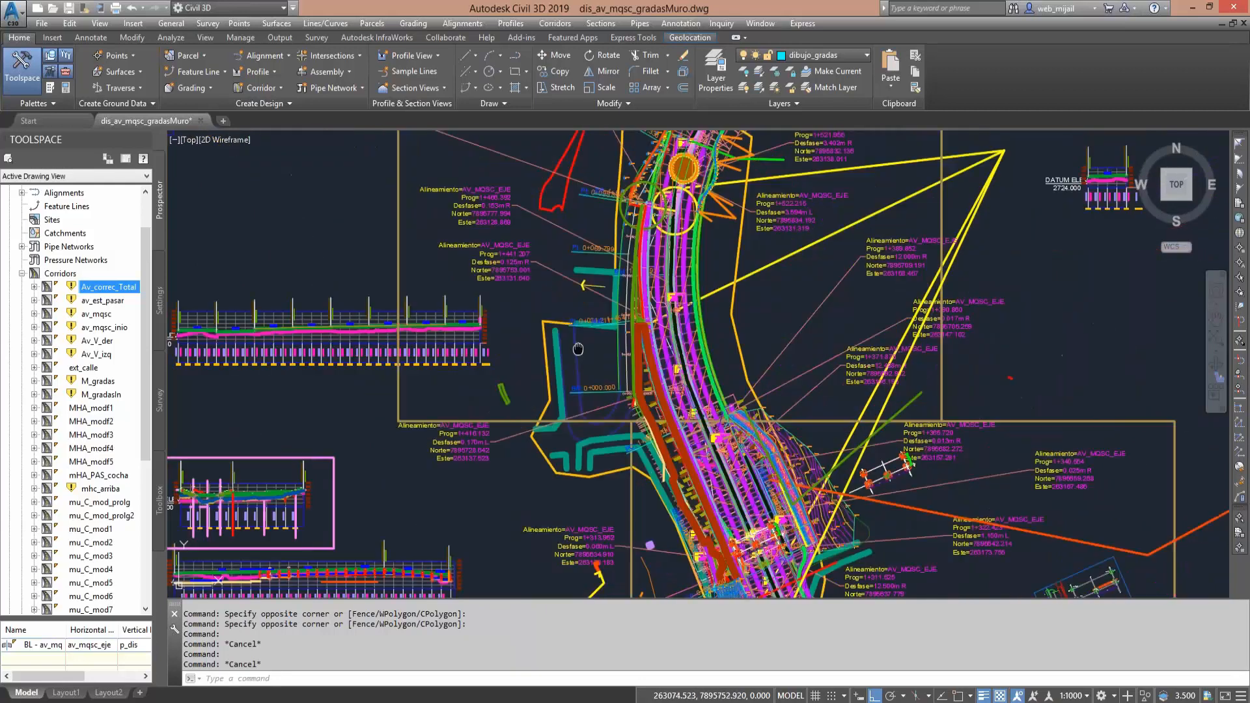
mouse_move(577, 349)
middle_down()
mouse_move(695, 425)
mouse_move(956, 700)
middle_up()
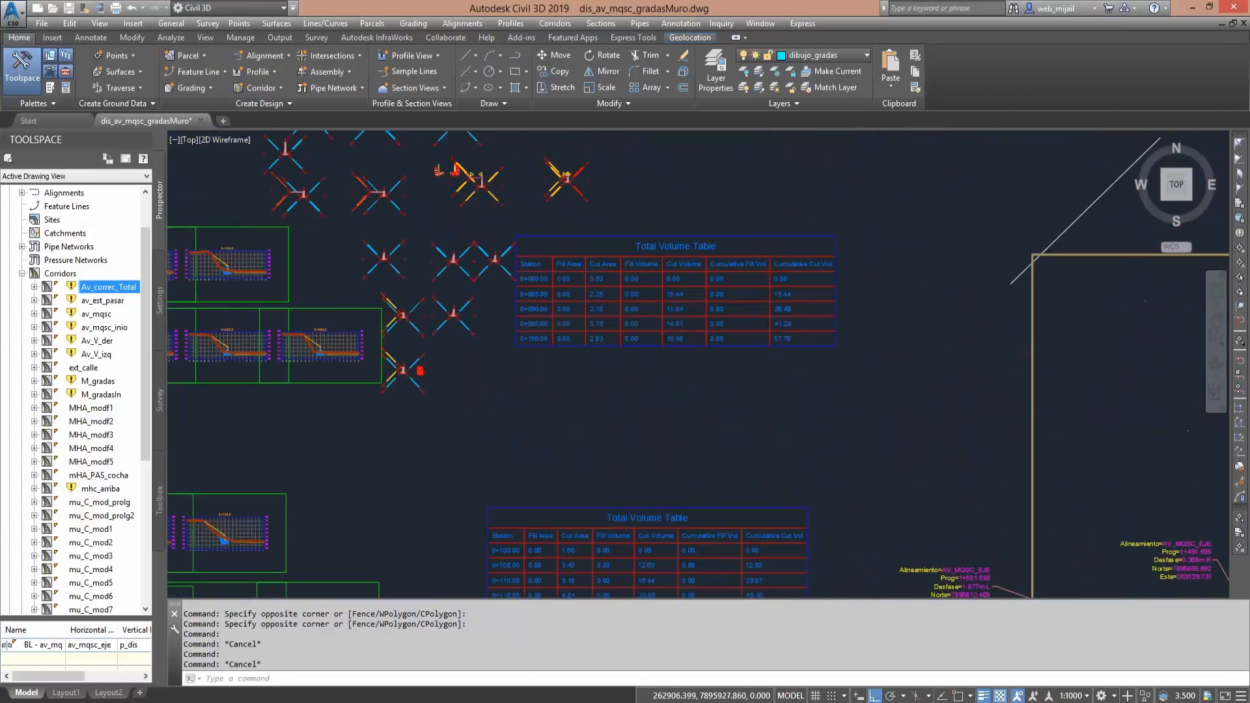
mouse_move(317, 138)
middle_down()
mouse_move(508, 337)
mouse_move(547, 336)
mouse_move(840, 508)
middle_up()
scroll(647, 391, up, 6)
middle_drag(688, 491, 692, 419)
scroll(688, 484, up, 4)
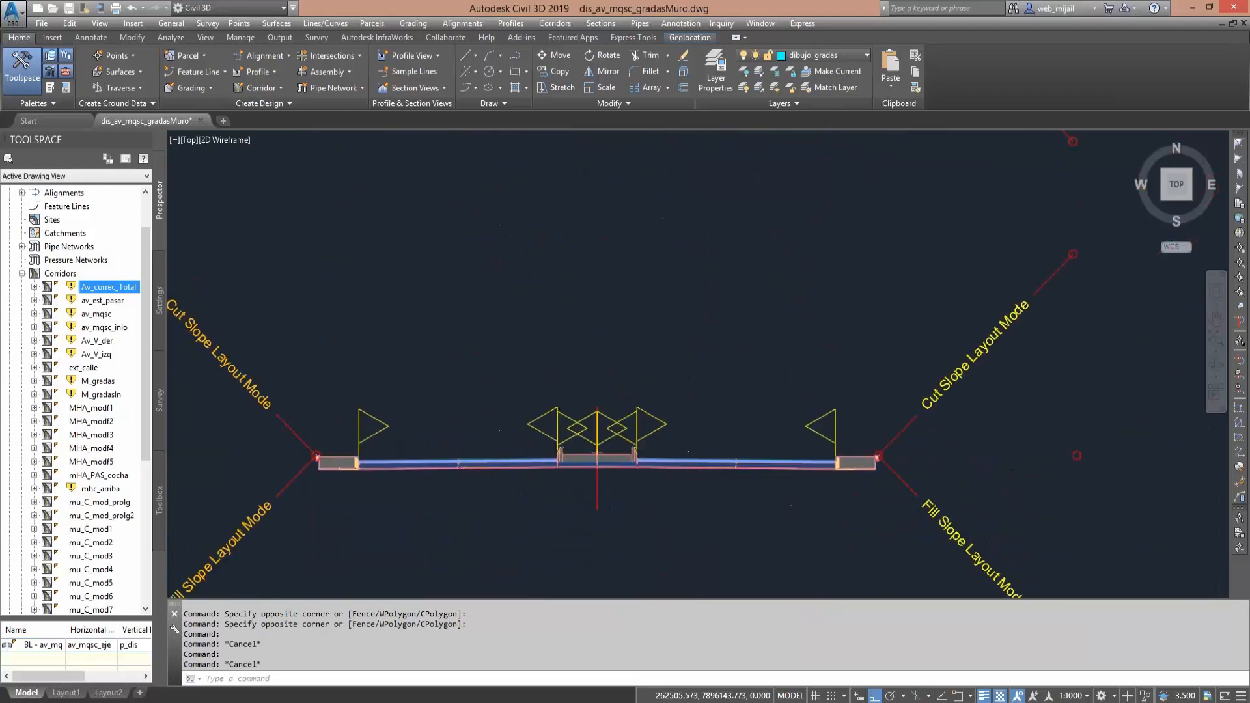
middle_drag(703, 475, 723, 410)
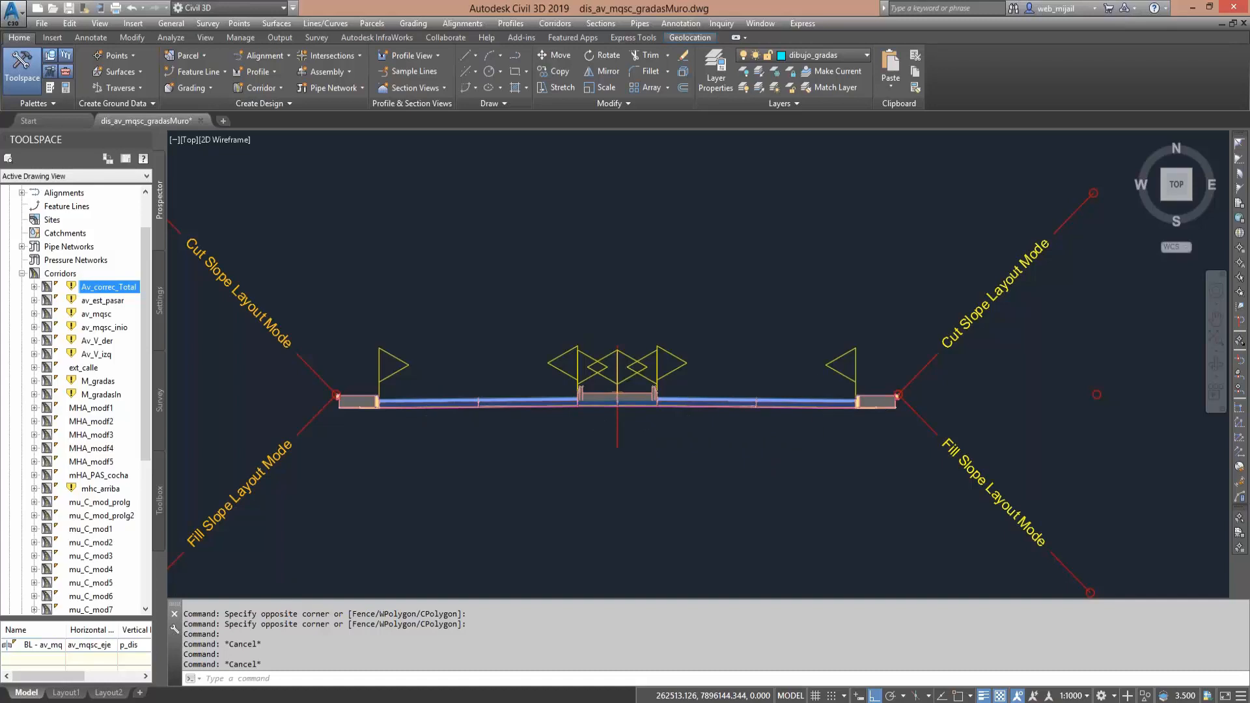
- Inspect the symmetrical avenue assembly's sidewalks, lanes and central median, including a brief selection of its baseline
scroll(873, 423, up, 2)
scroll(879, 400, up, 2)
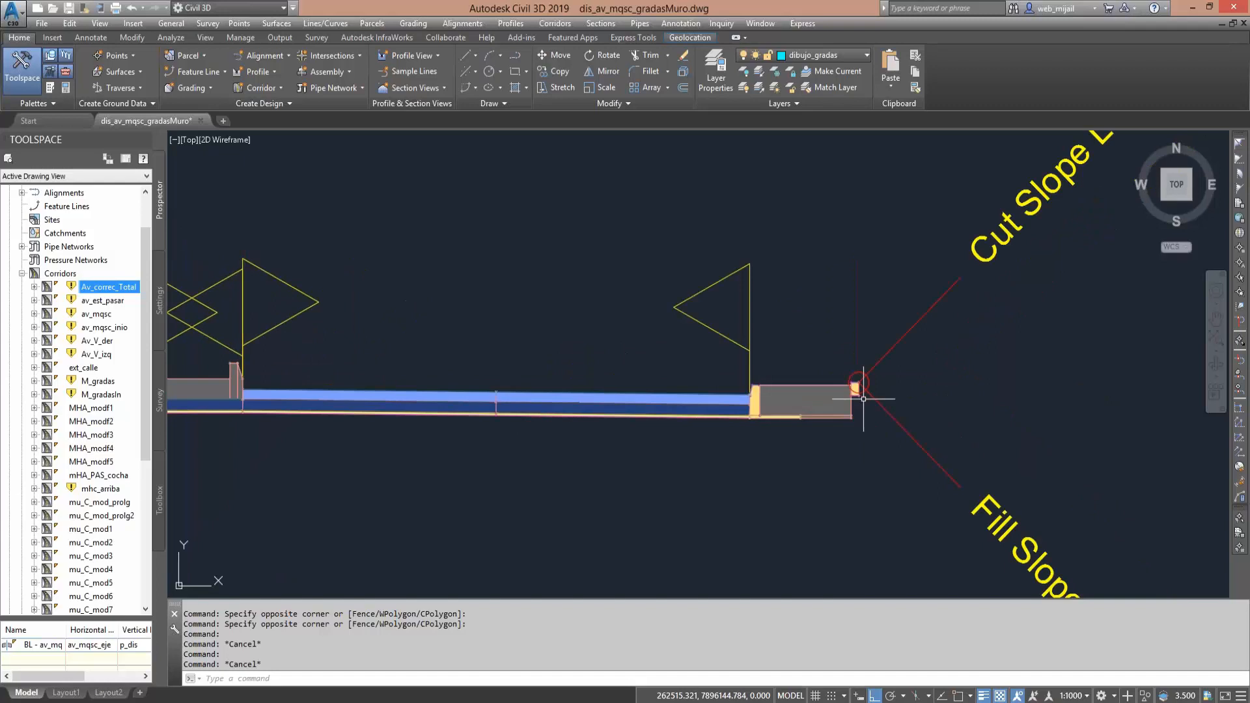
scroll(863, 399, up, 2)
middle_drag(651, 414, 777, 414)
scroll(779, 414, down, 2)
scroll(781, 416, down, 2)
middle_drag(598, 431, 791, 457)
middle_drag(531, 444, 615, 421)
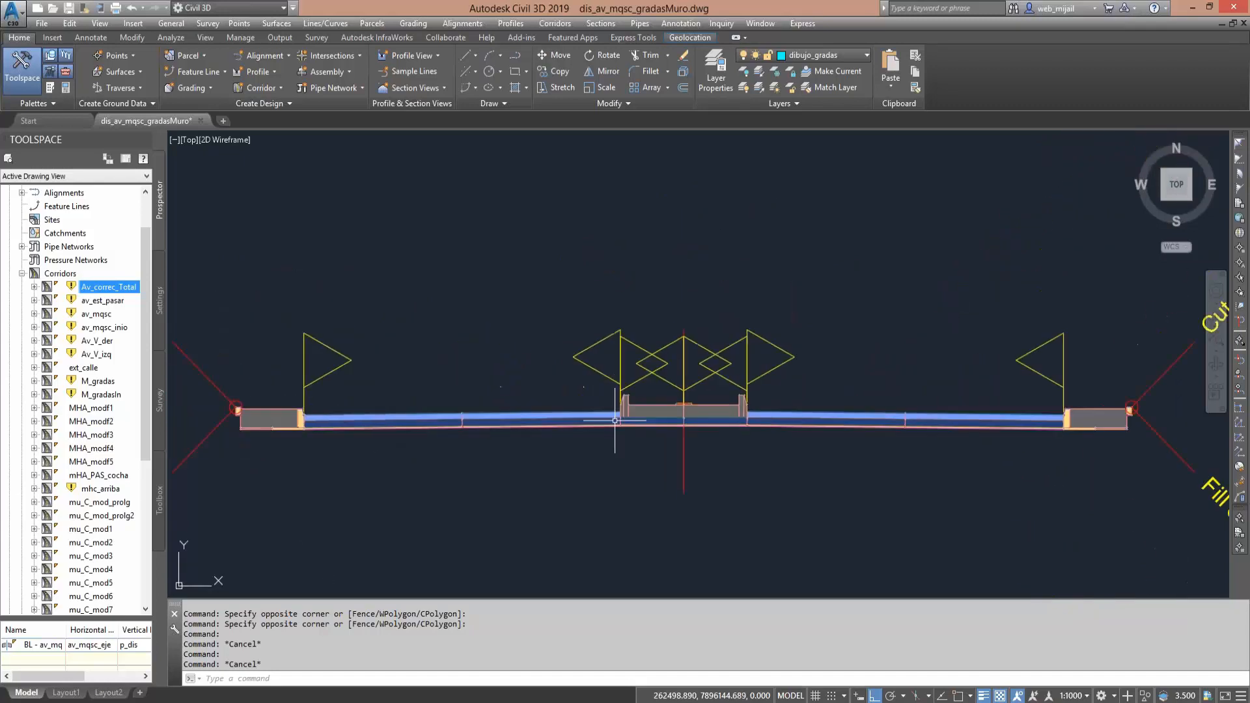
mouse_move(703, 423)
click(683, 452)
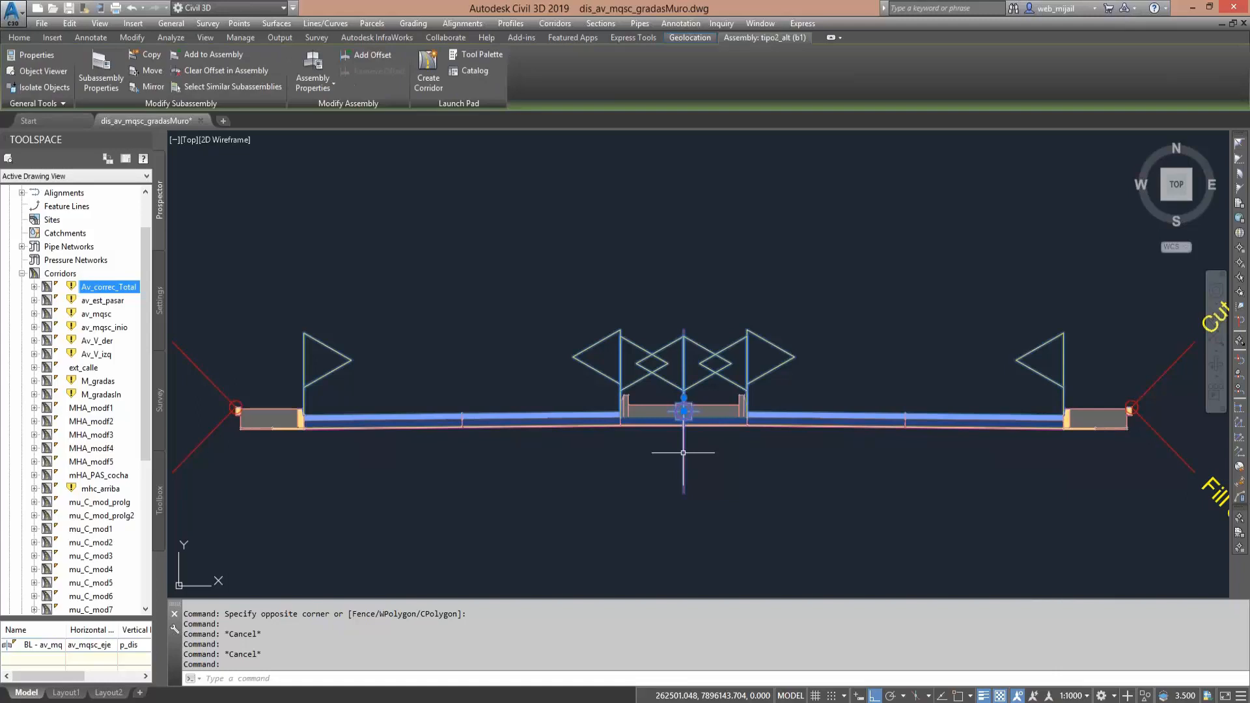
key(Escape)
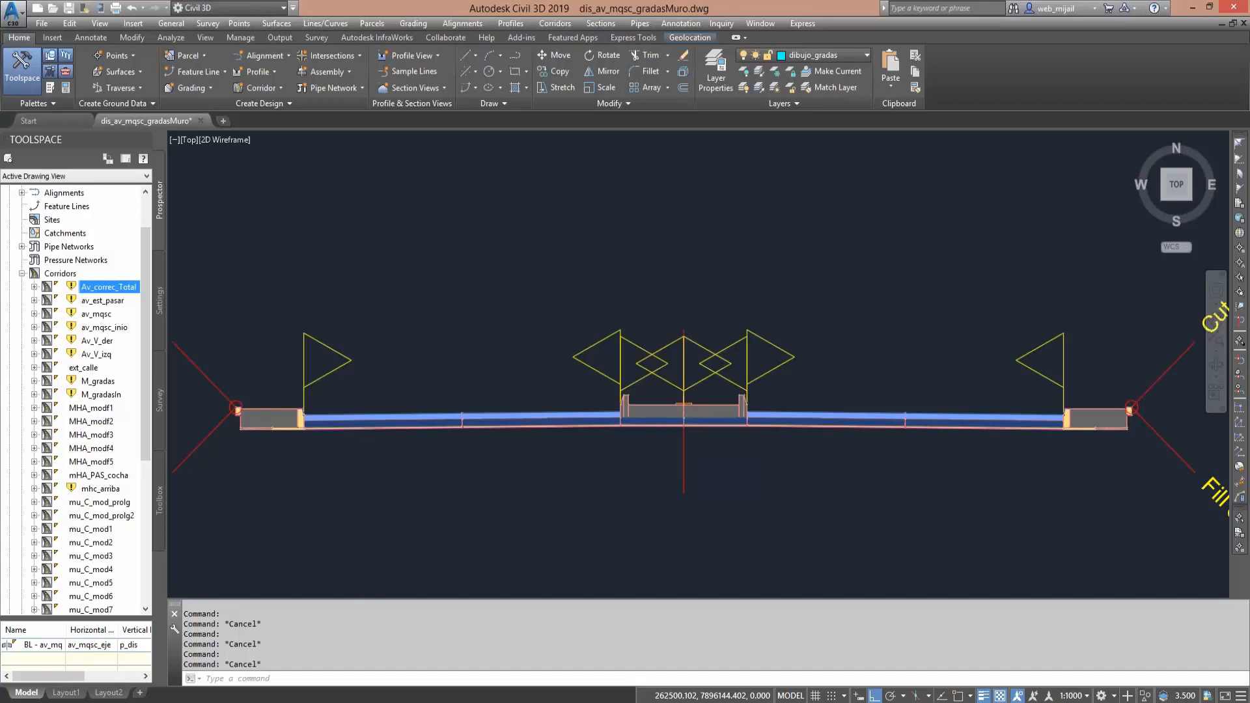
- Compare the stacked avenue assemblies and view the one with an extra raised divider in its right roadway
scroll(638, 442, down, 4)
middle_drag(697, 406, 675, 245)
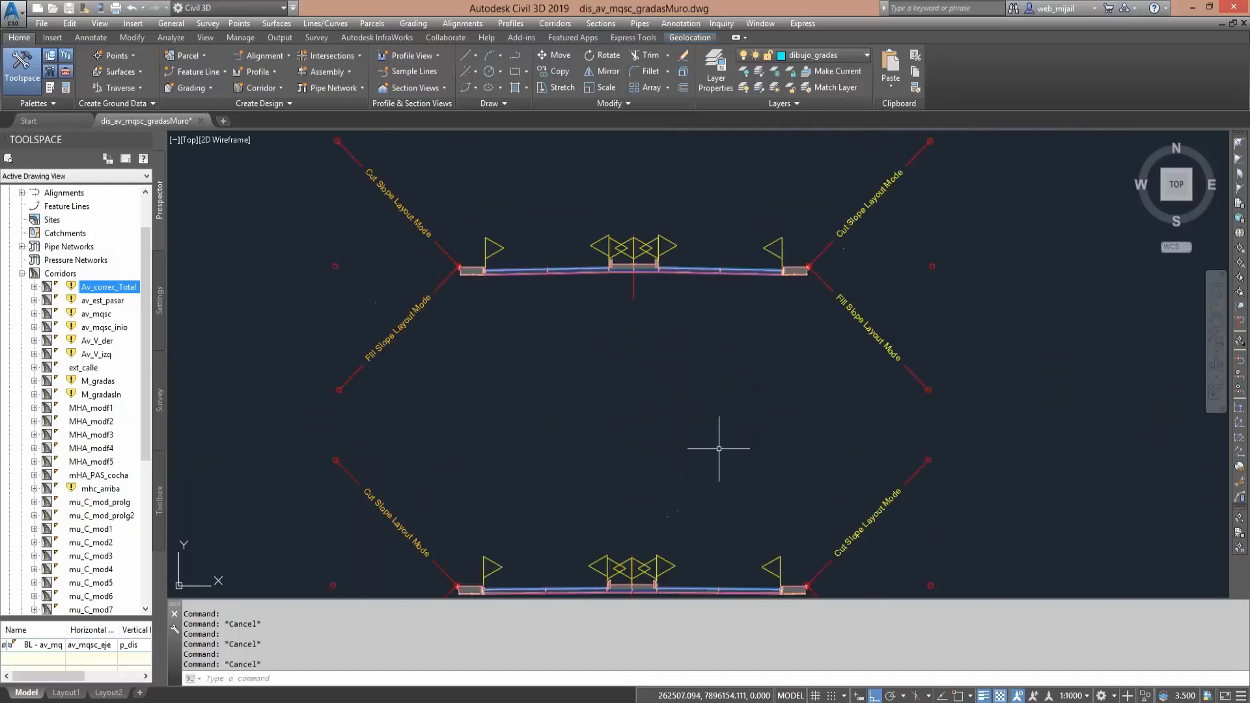
middle_drag(725, 410, 710, 537)
middle_drag(717, 384, 709, 577)
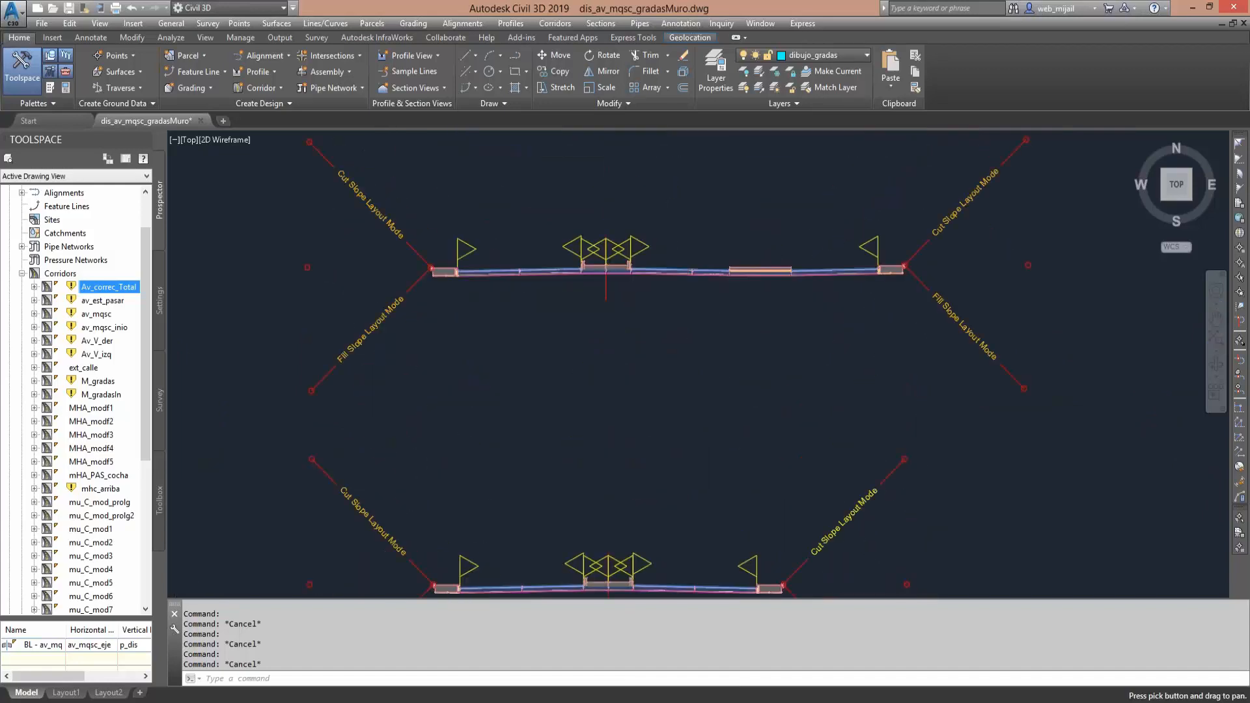
middle_drag(759, 345, 759, 438)
scroll(677, 365, up, 2)
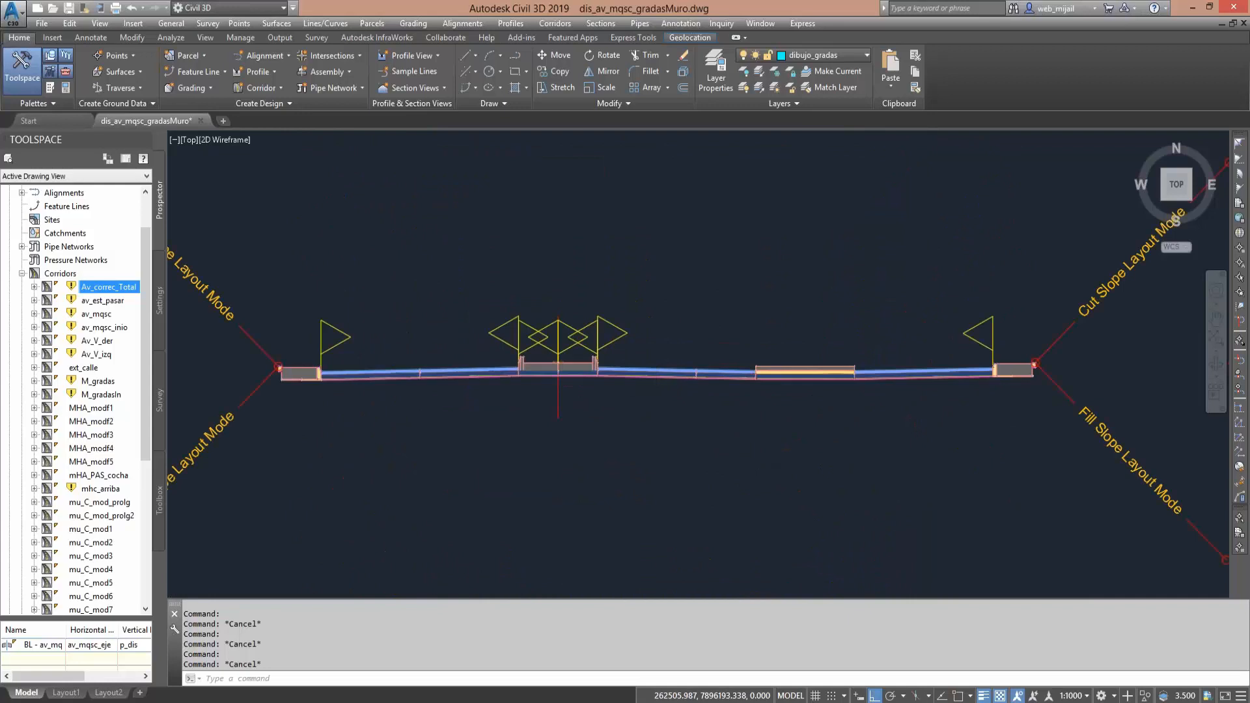
scroll(658, 401, up, 2)
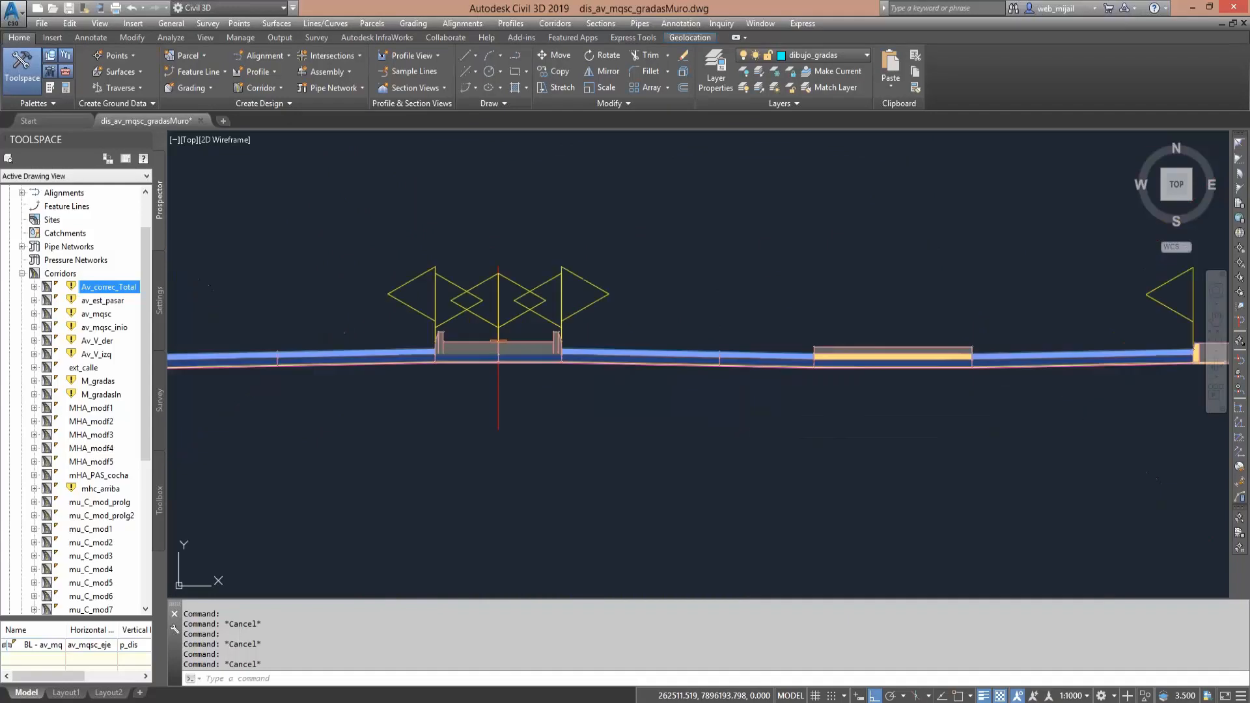
mouse_move(827, 387)
middle_down()
mouse_move(844, 392)
mouse_move(881, 367)
mouse_move(722, 368)
middle_up()
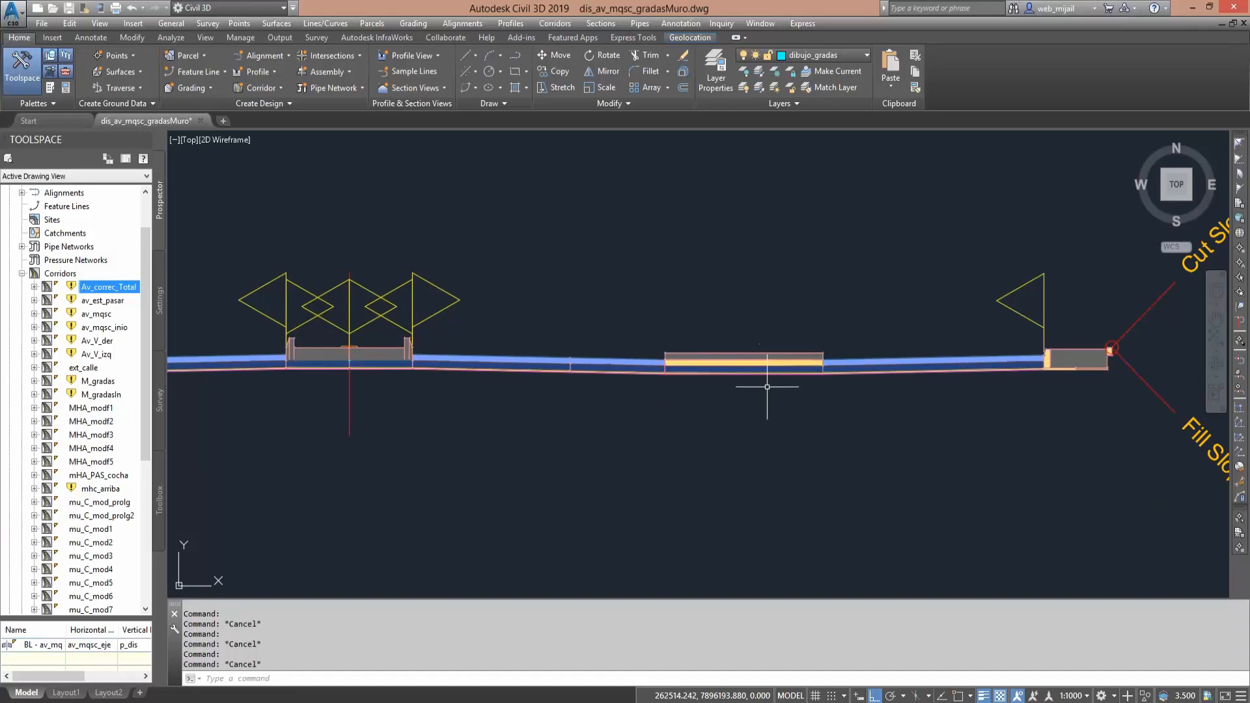
- Examine the pavement layers of the extra raised divider and the lane and sidewalk on its outer side
scroll(761, 381, up, 4)
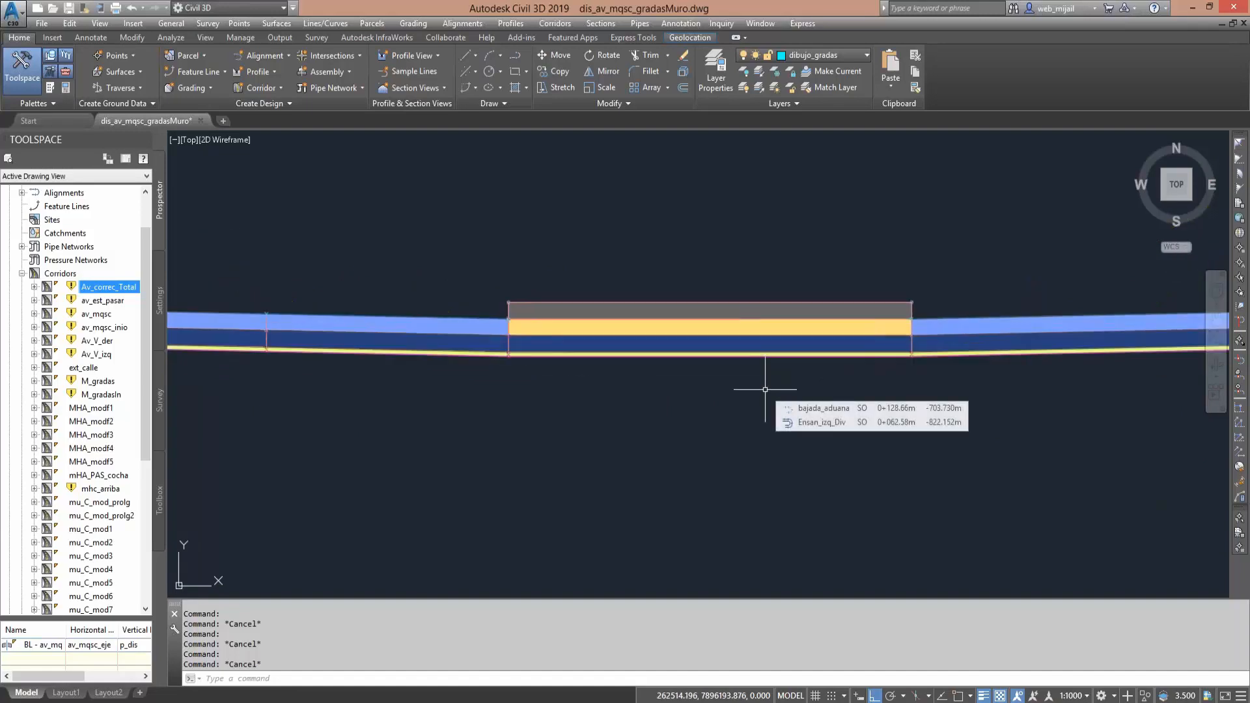
scroll(756, 390, down, 2)
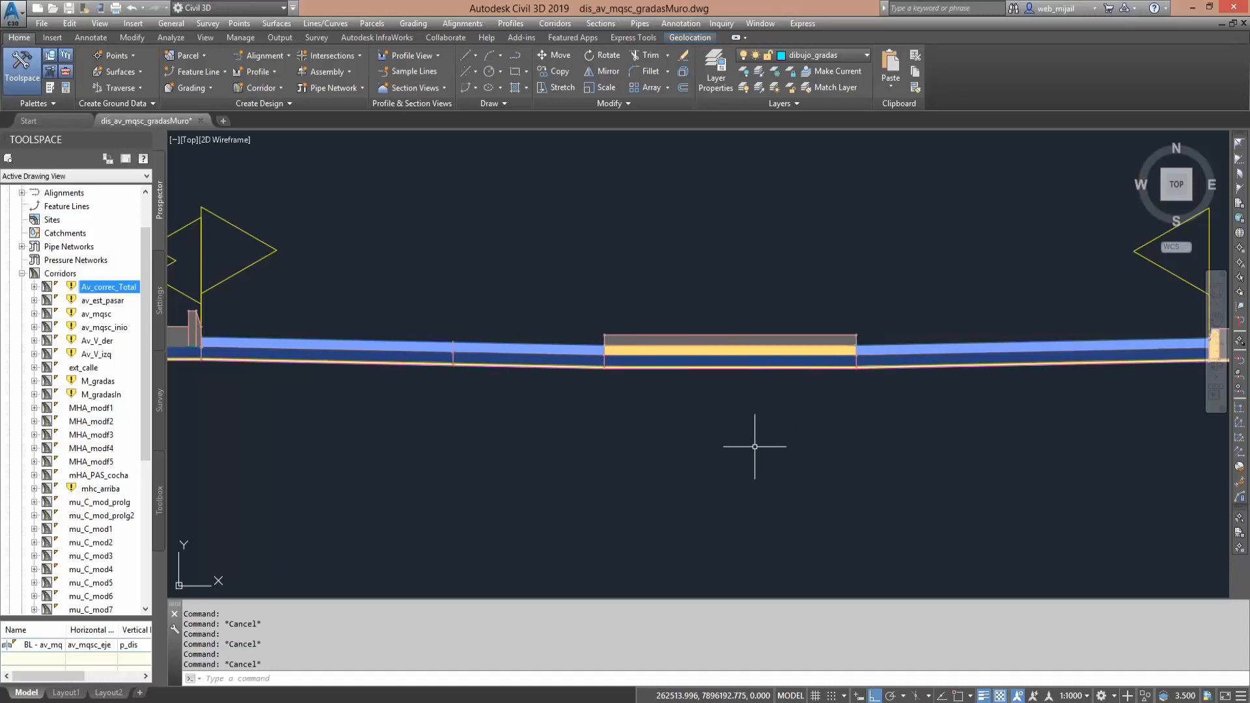
scroll(623, 402, down, 2)
scroll(645, 410, up, 2)
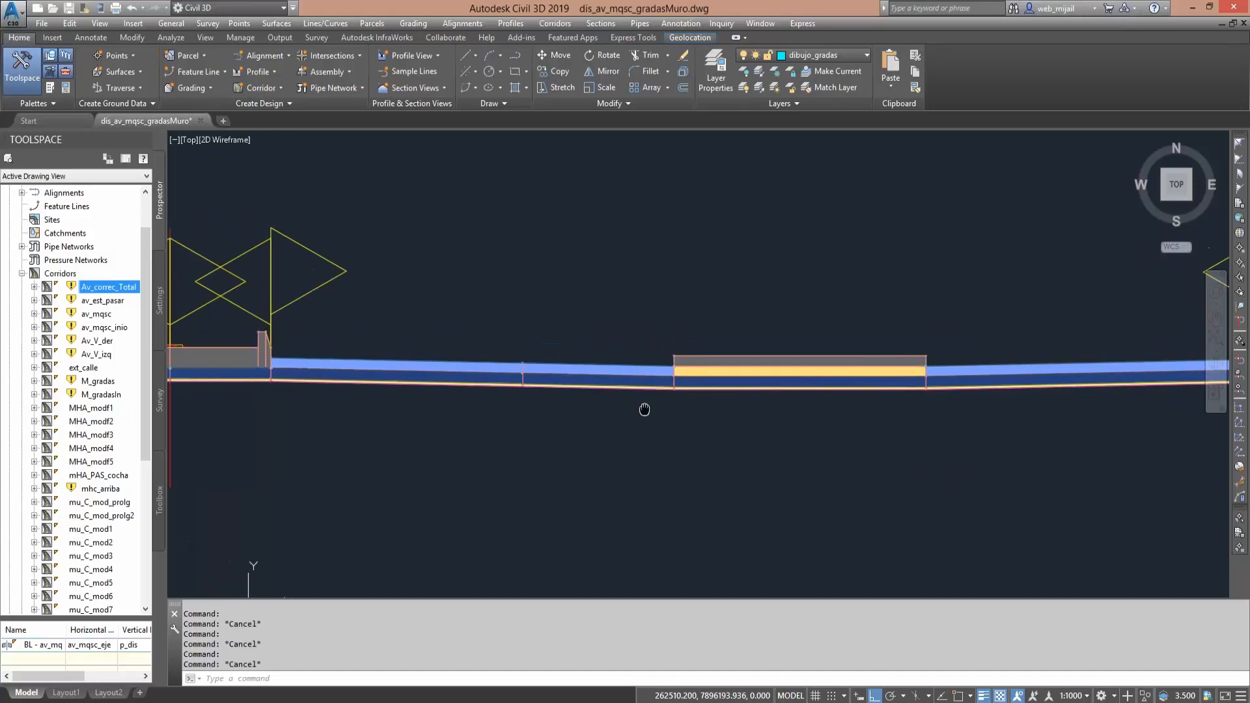
middle_drag(706, 415, 540, 429)
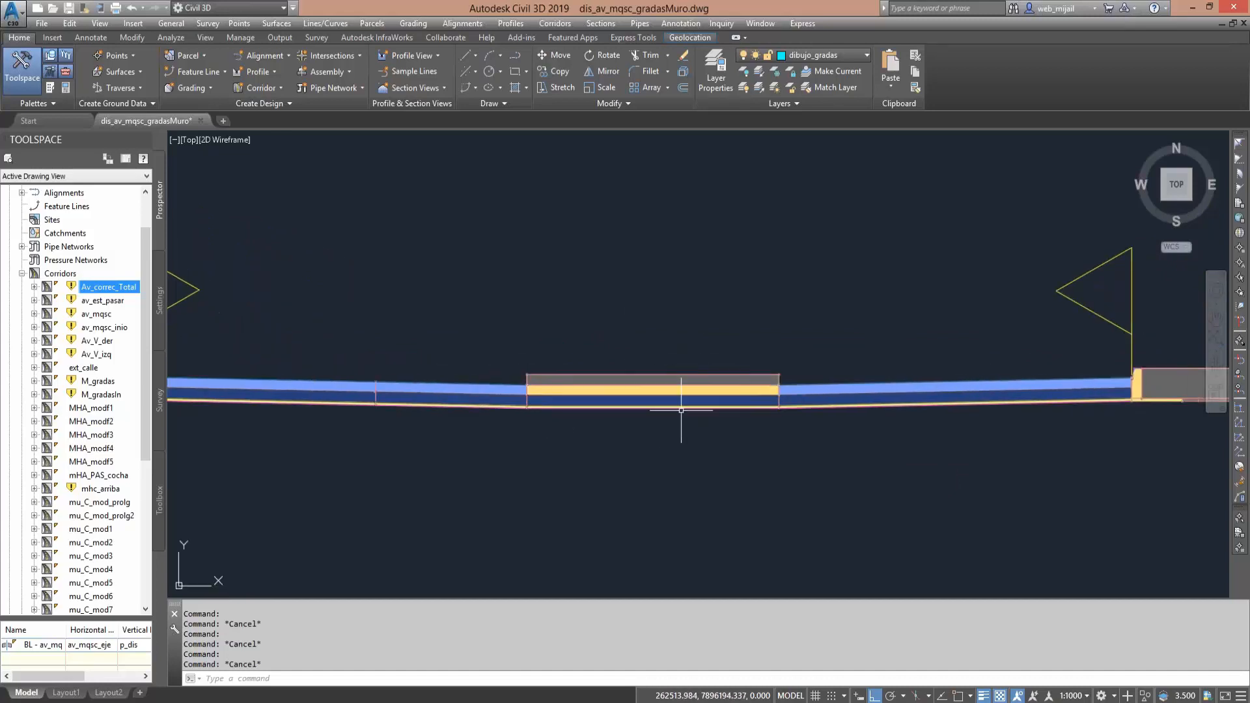
middle_drag(673, 413, 495, 449)
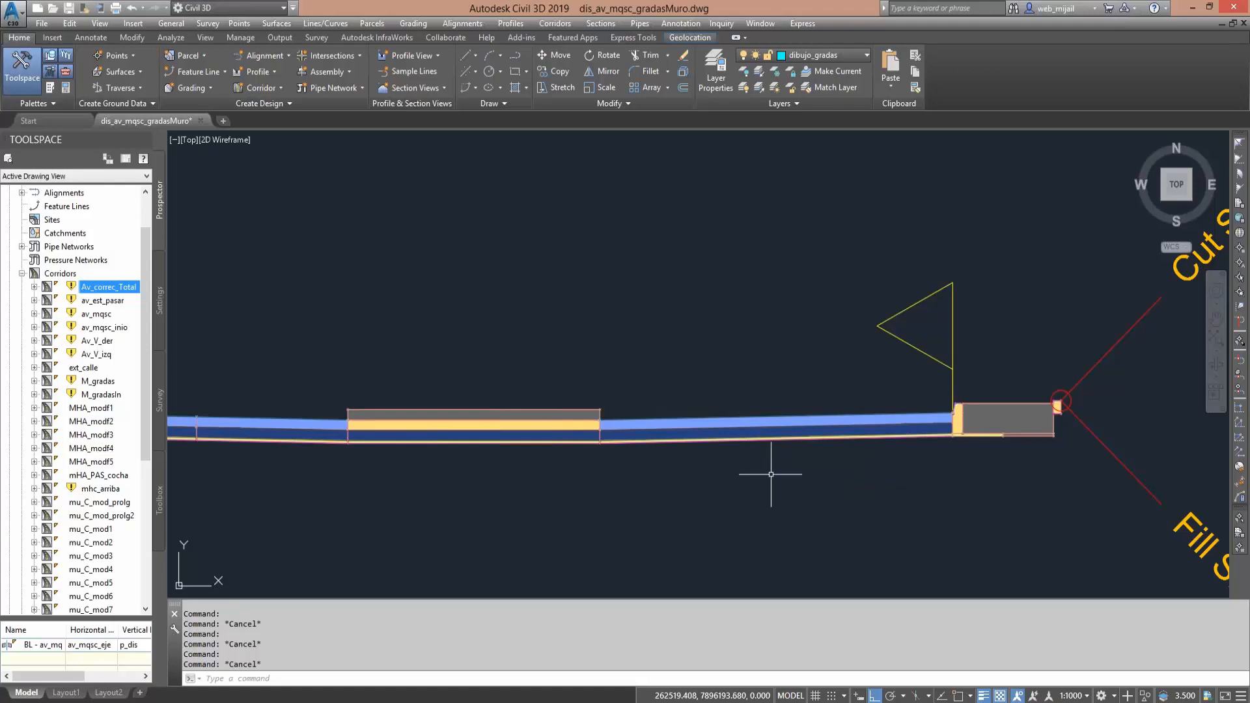
middle_drag(511, 438, 588, 424)
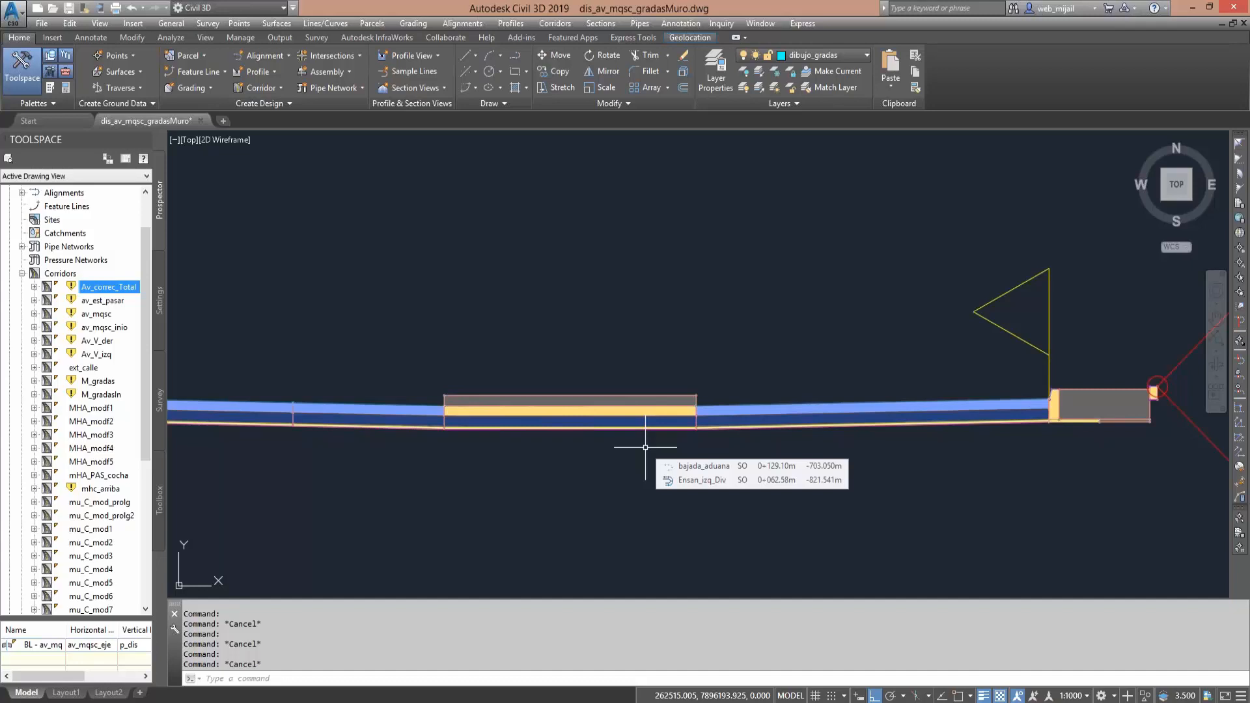
scroll(646, 448, down, 2)
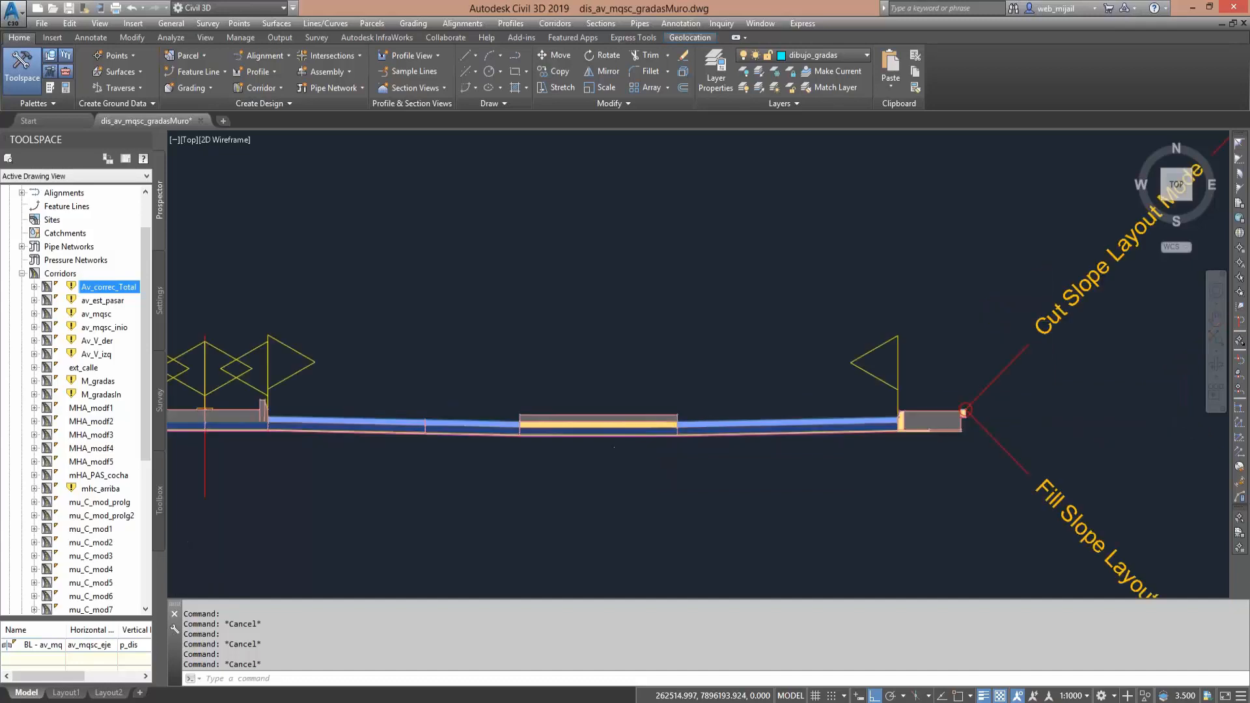
- Locate the neighbouring assembly without the extra divider and view where its right lanes meet at a low point
scroll(646, 445, down, 2)
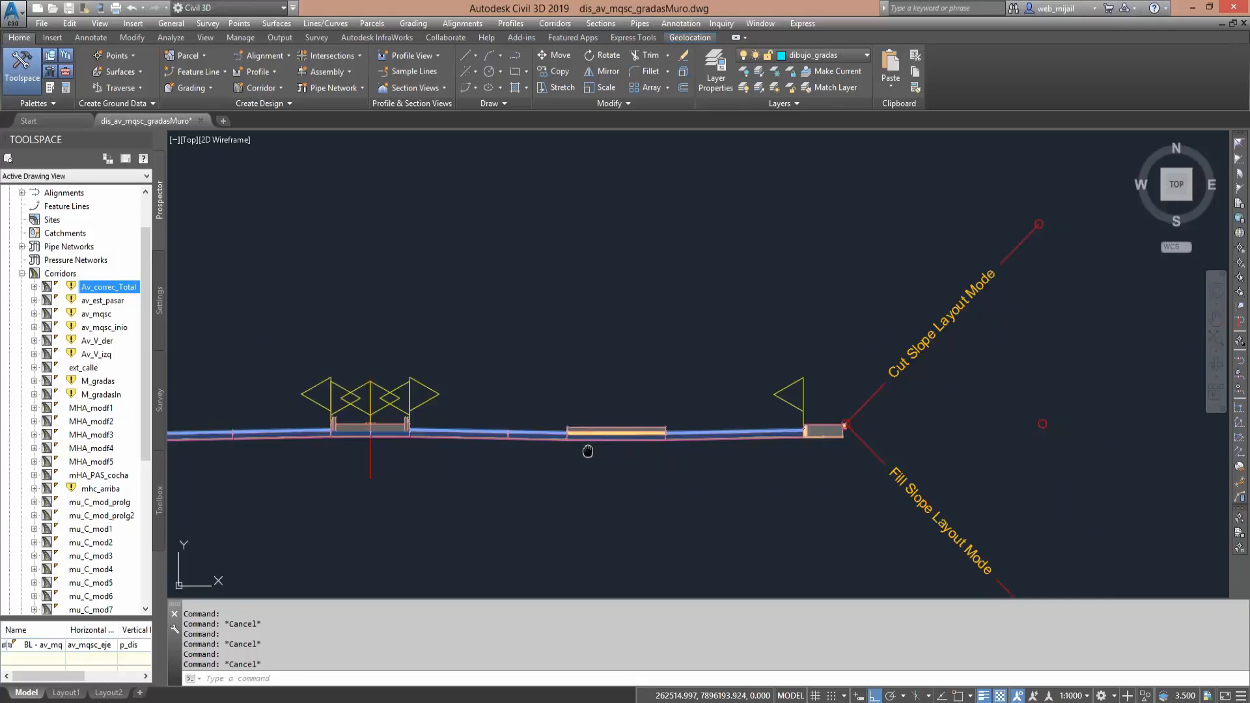
mouse_move(588, 452)
middle_down()
mouse_move(496, 389)
mouse_move(546, 372)
mouse_move(595, 400)
middle_up()
scroll(596, 402, down, 4)
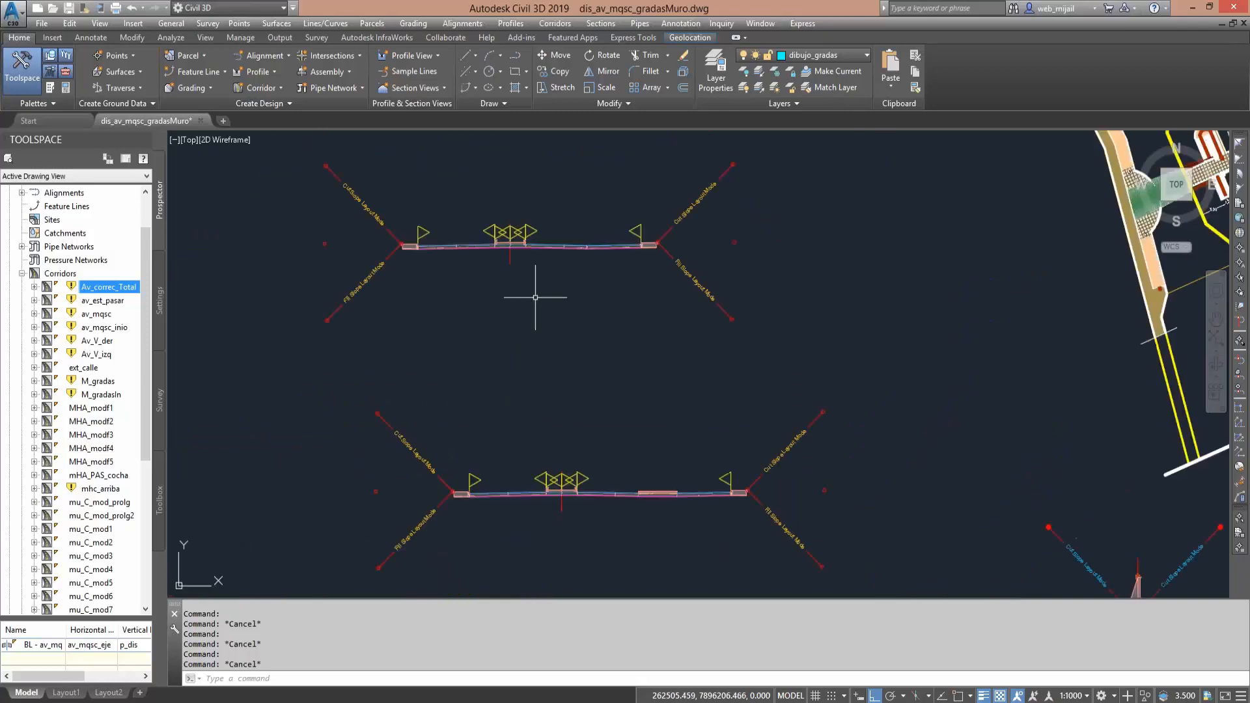
middle_drag(540, 309, 556, 375)
scroll(555, 375, up, 4)
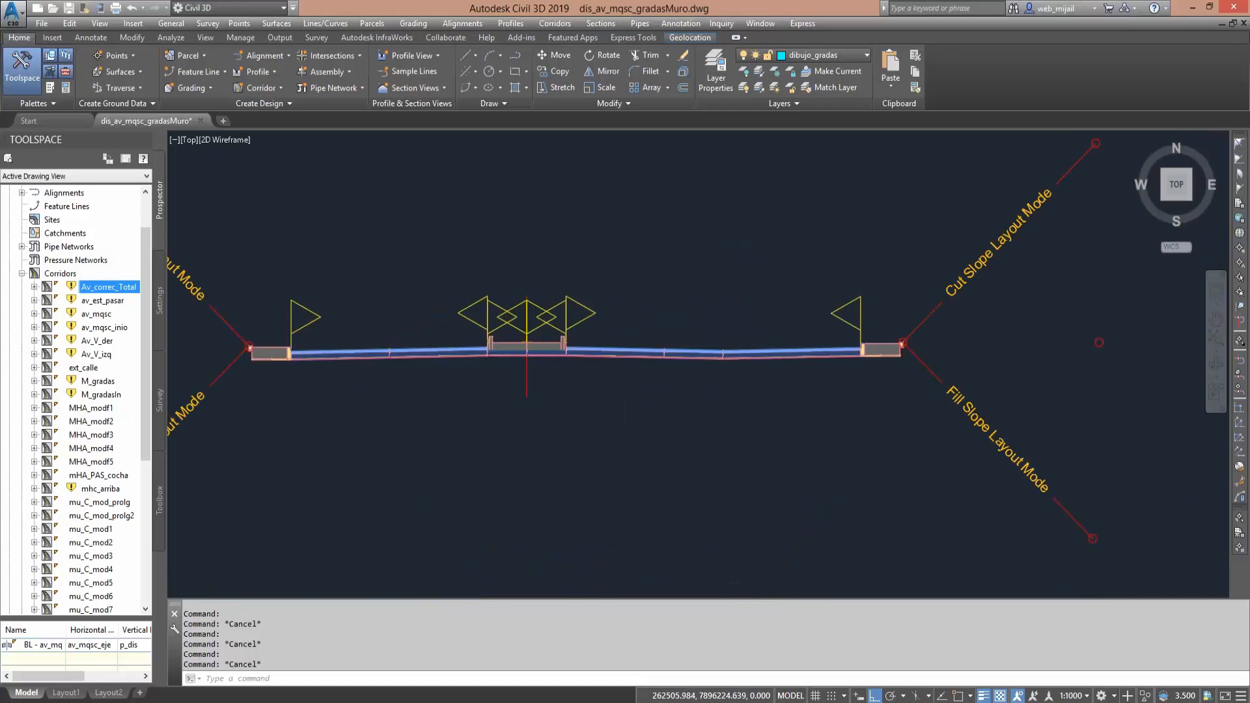
scroll(753, 374, up, 2)
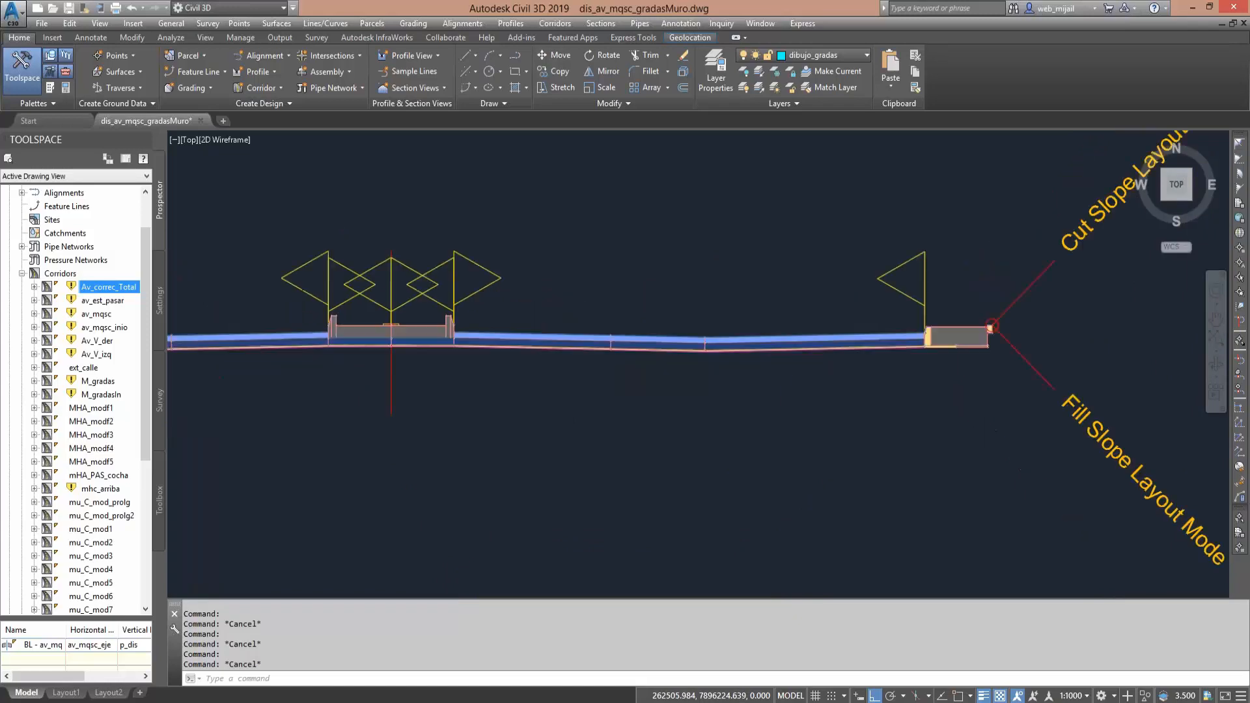
scroll(753, 372, up, 2)
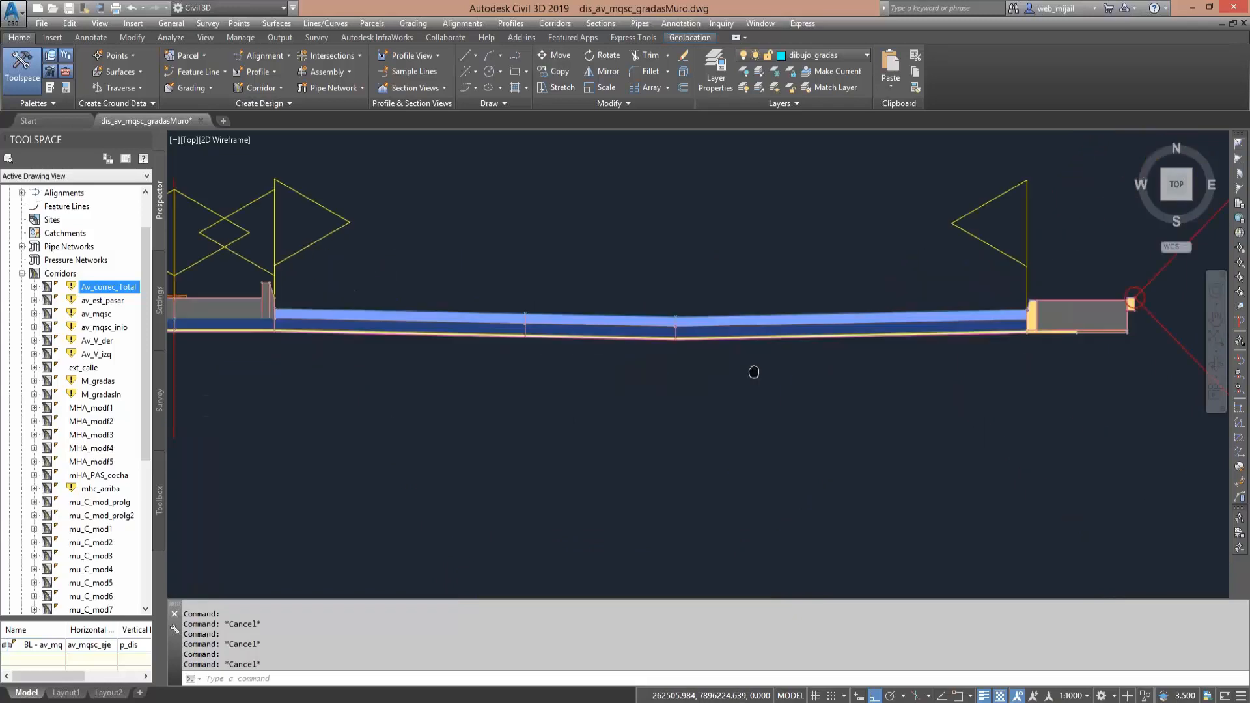
mouse_move(753, 372)
middle_down()
mouse_move(518, 362)
mouse_move(611, 446)
middle_up()
- Inspect the layer joint at the right roadway's low point up close, followed by the assembly as a whole
scroll(610, 446, up, 4)
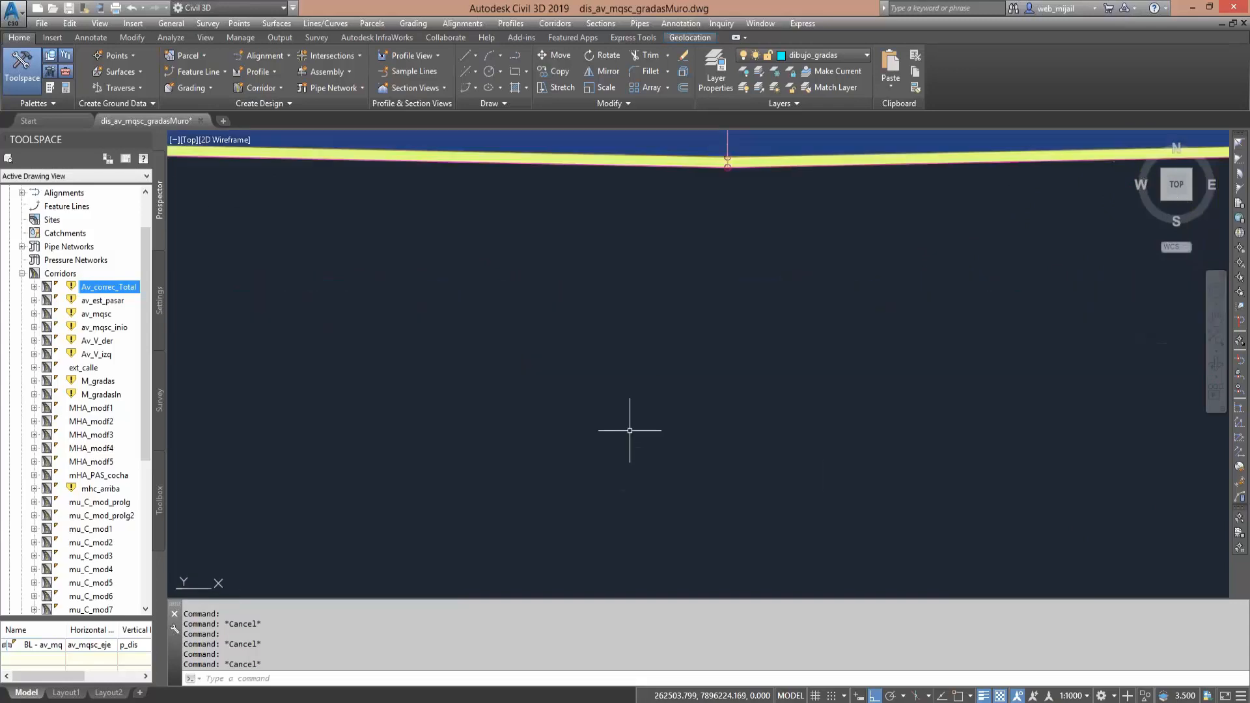
middle_drag(659, 383, 639, 491)
scroll(653, 468, up, 3)
scroll(653, 468, down, 1)
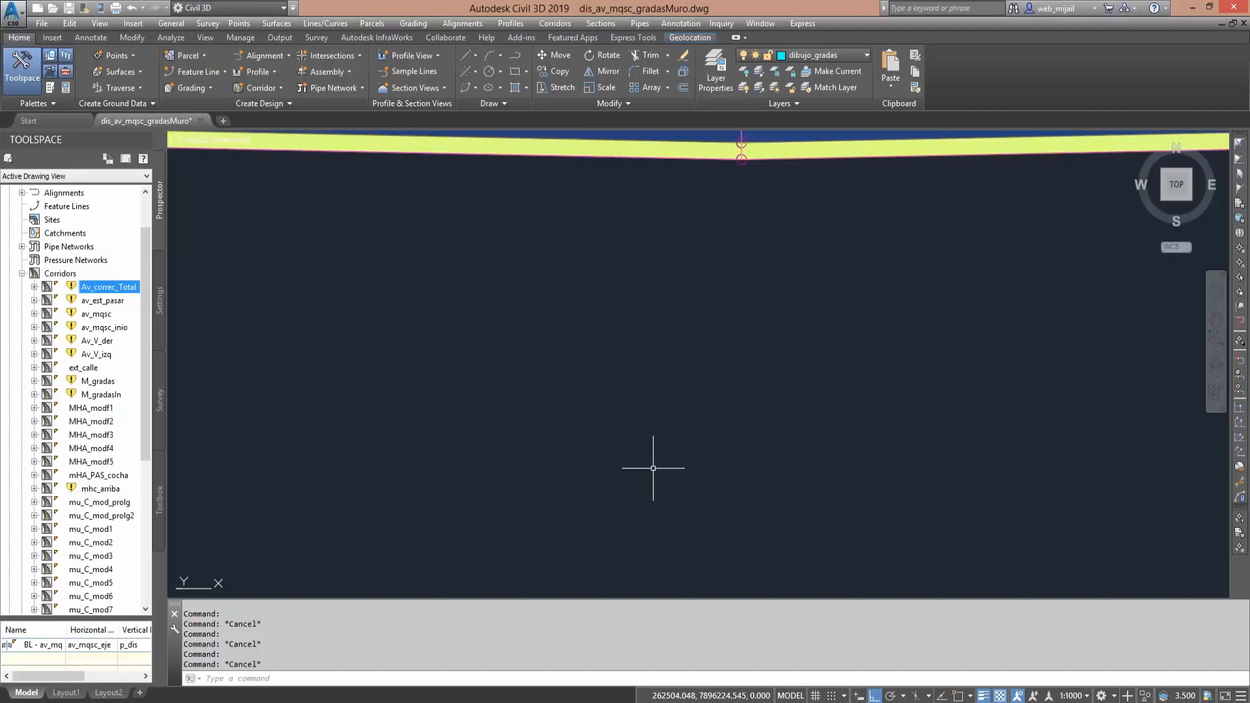
scroll(653, 468, down, 6)
scroll(755, 430, down, 4)
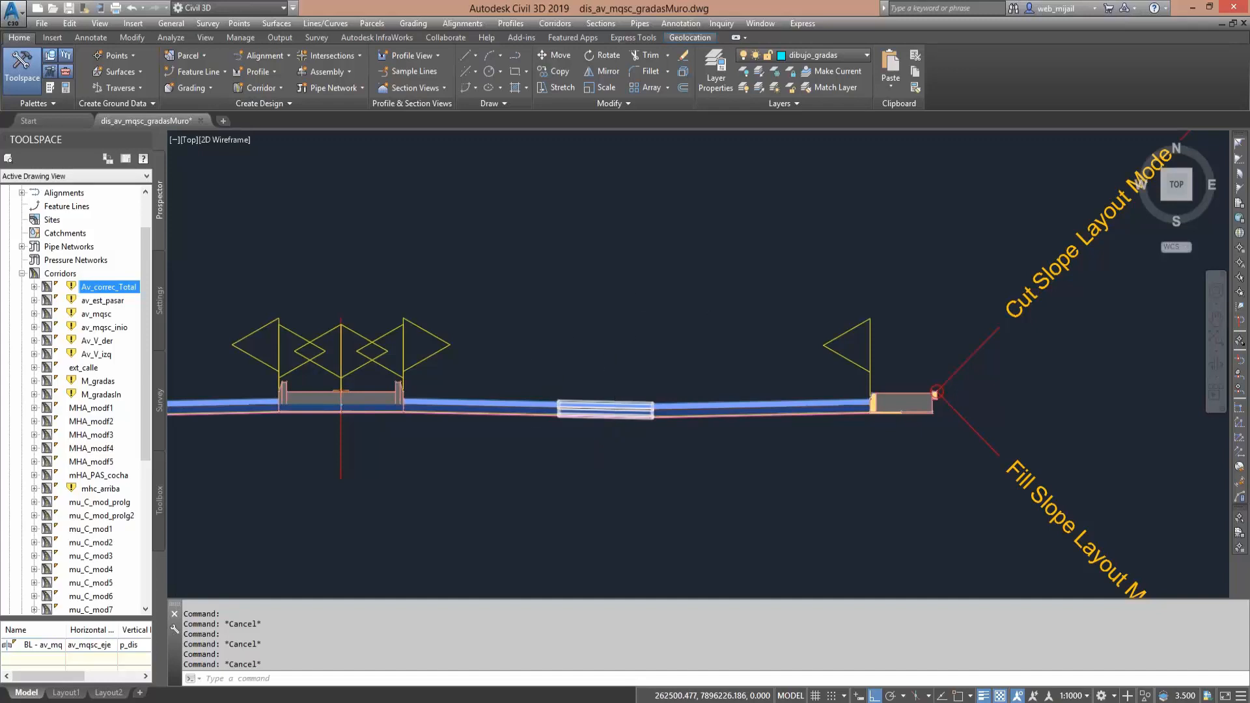
scroll(529, 395, down, 2)
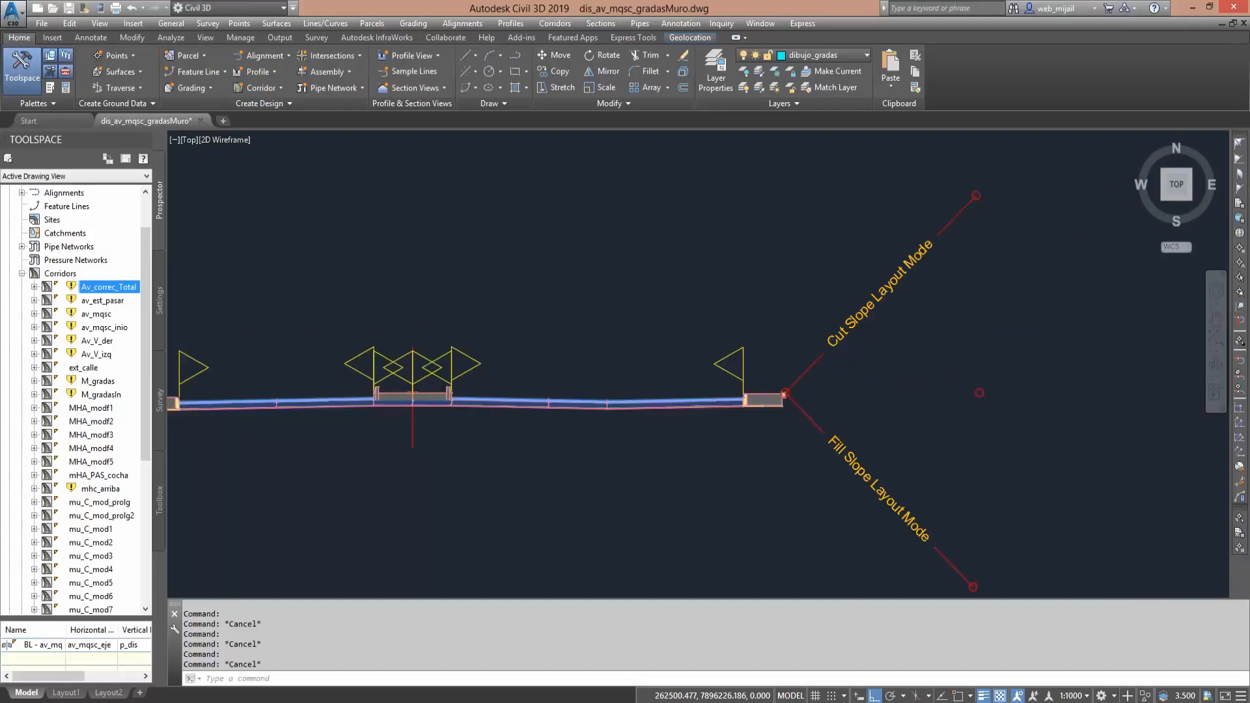
scroll(532, 395, down, 2)
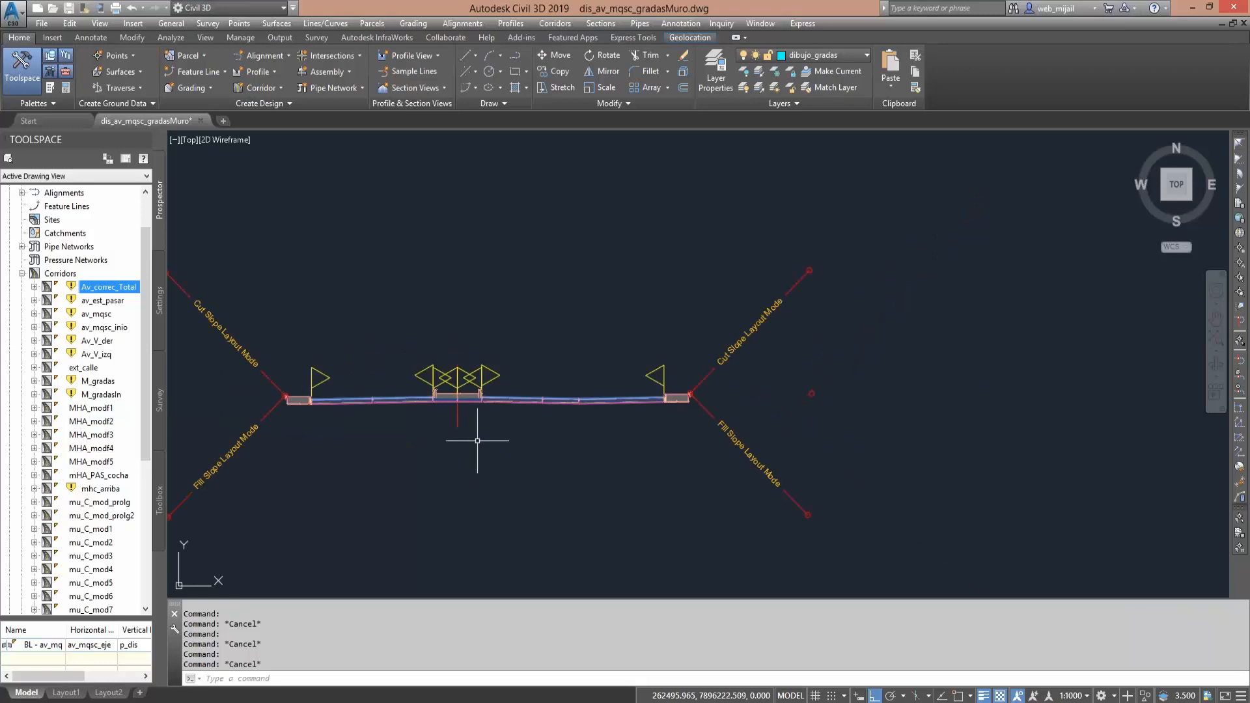
- Select the assembly without the extra divider and the one with it in turn to check each assembly's name
click(455, 398)
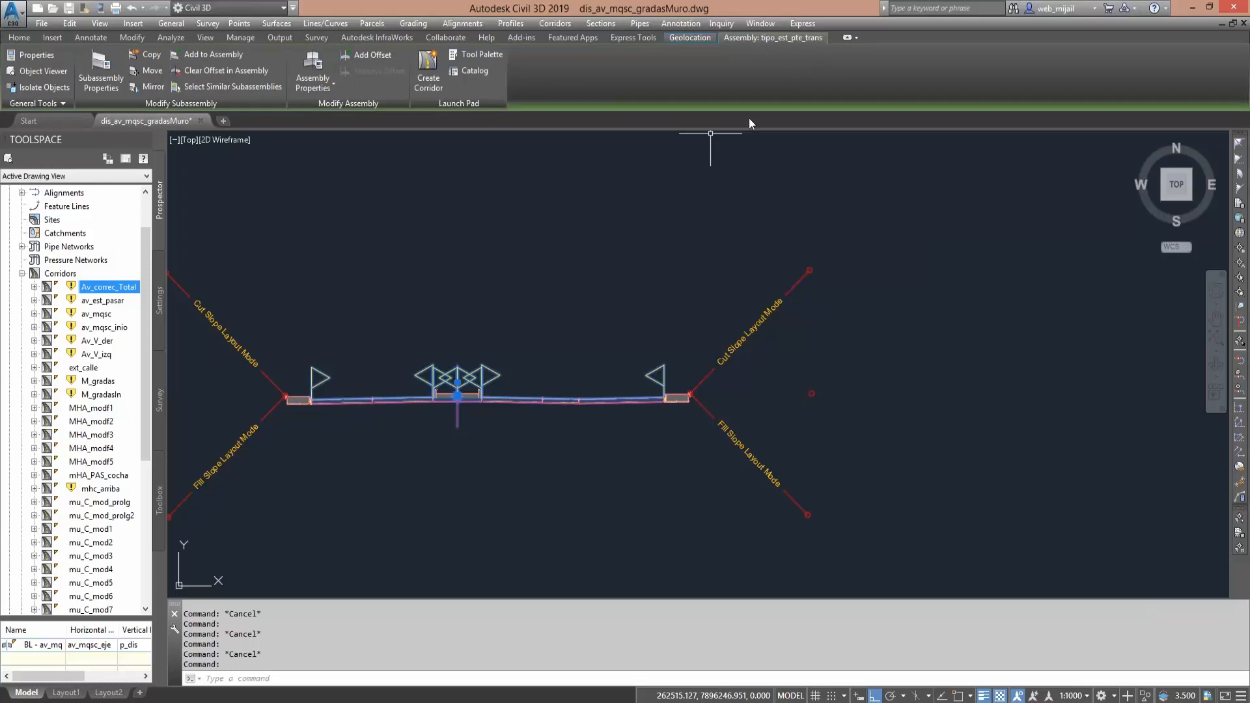
key(Escape)
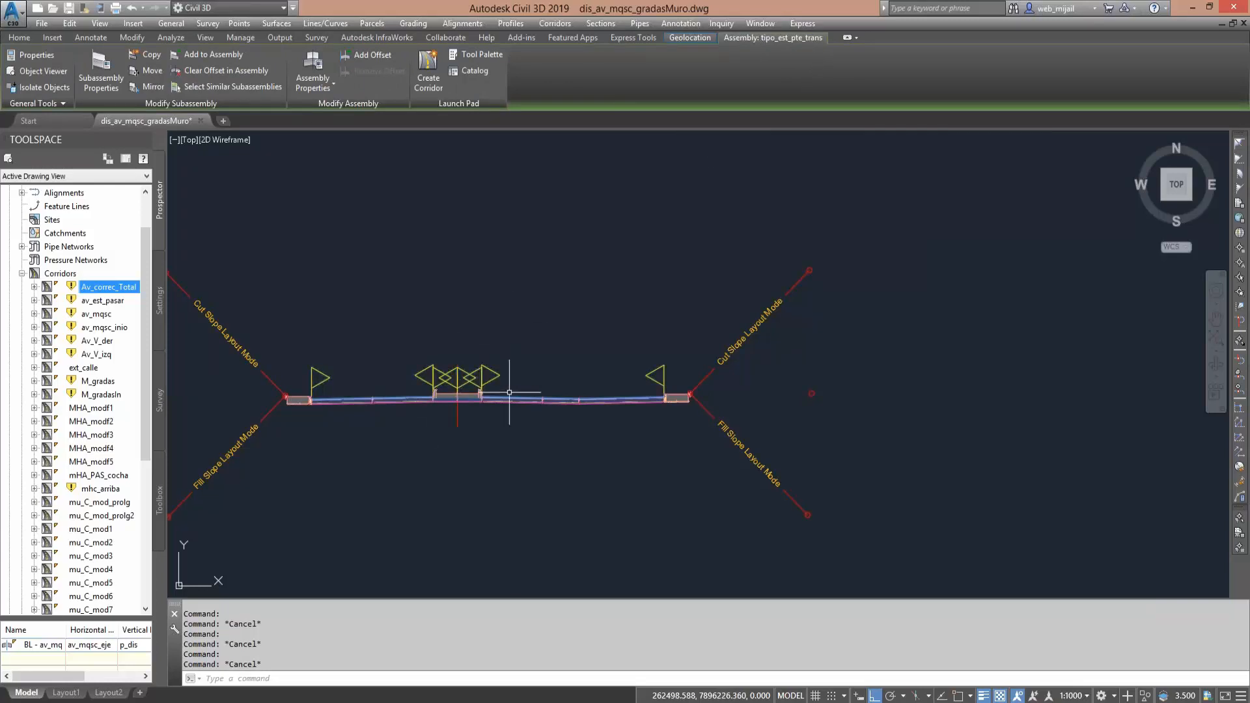
scroll(554, 352, down, 4)
middle_drag(505, 460, 523, 381)
scroll(568, 447, up, 6)
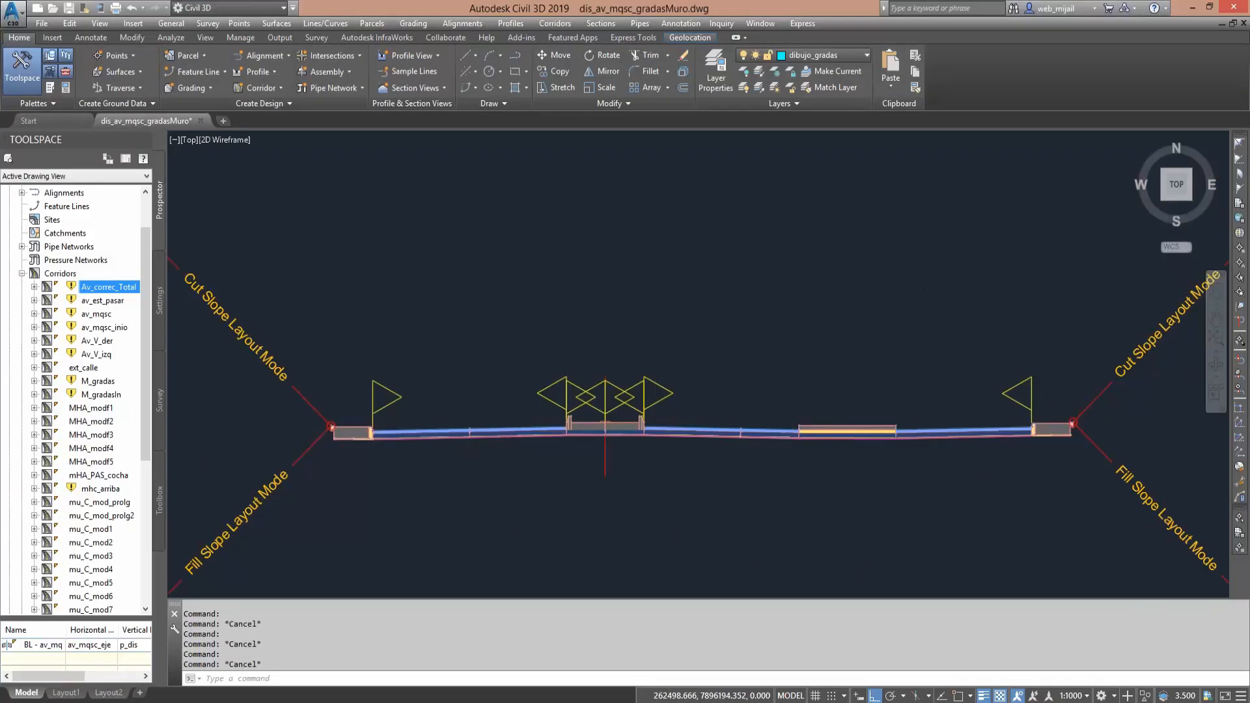
scroll(605, 427, up, 2)
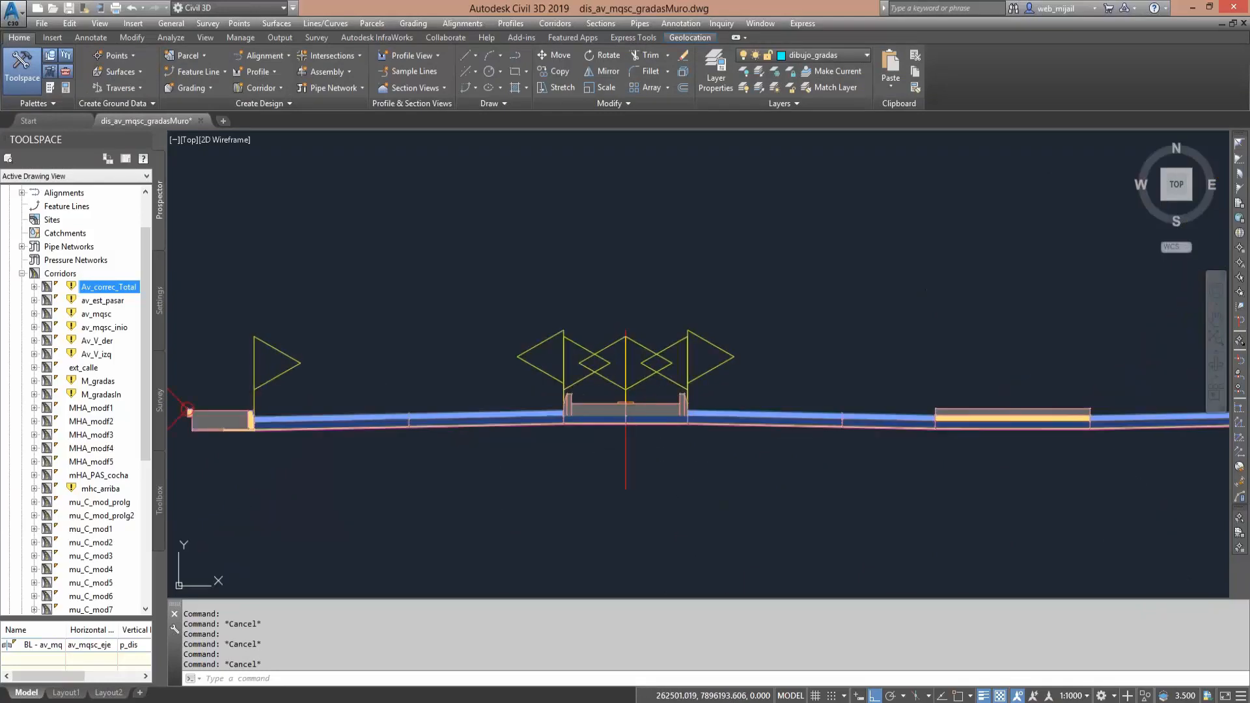
click(628, 444)
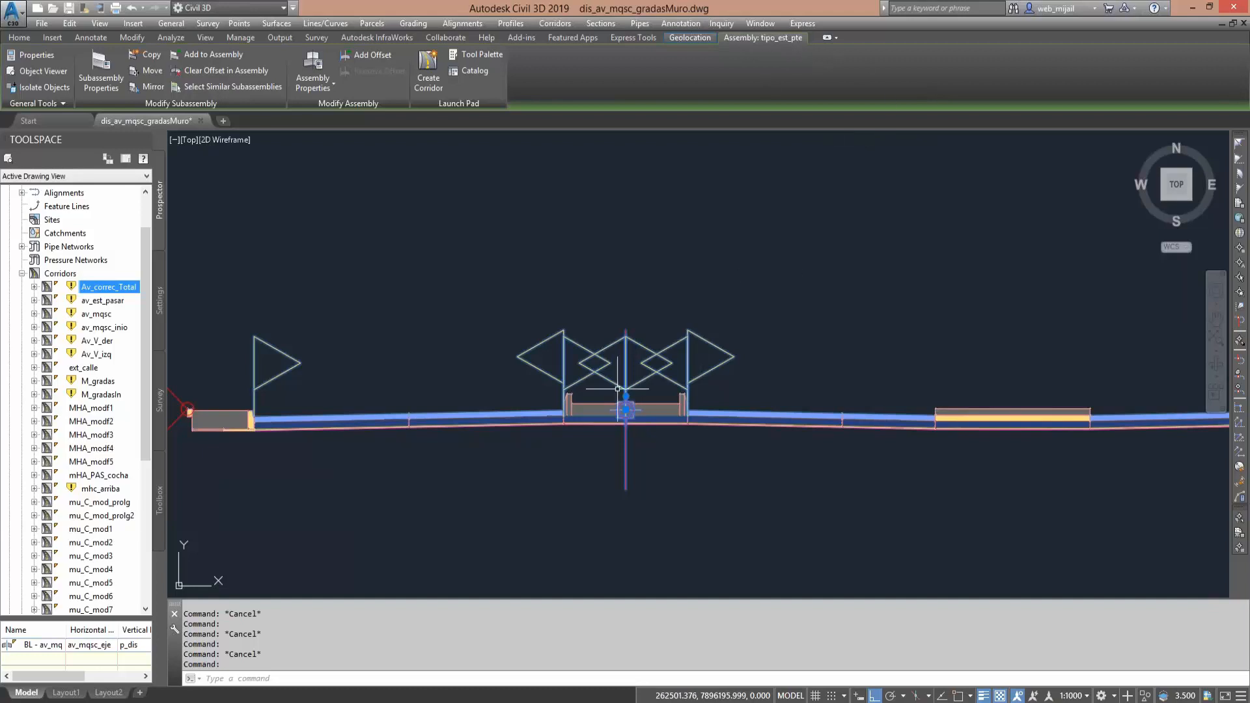
key(Escape)
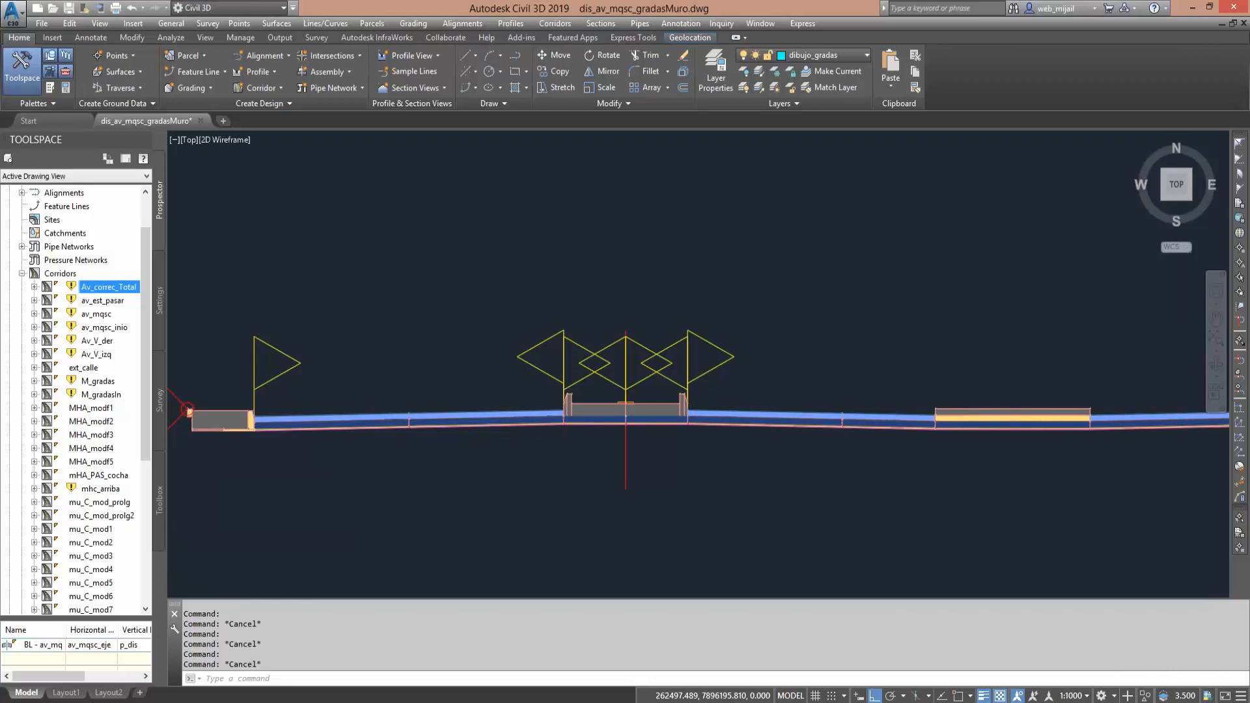
- Check the subassembly name of the left sidewalk slab in the extra-divider assembly through its Subassembly Properties
scroll(447, 433, down, 4)
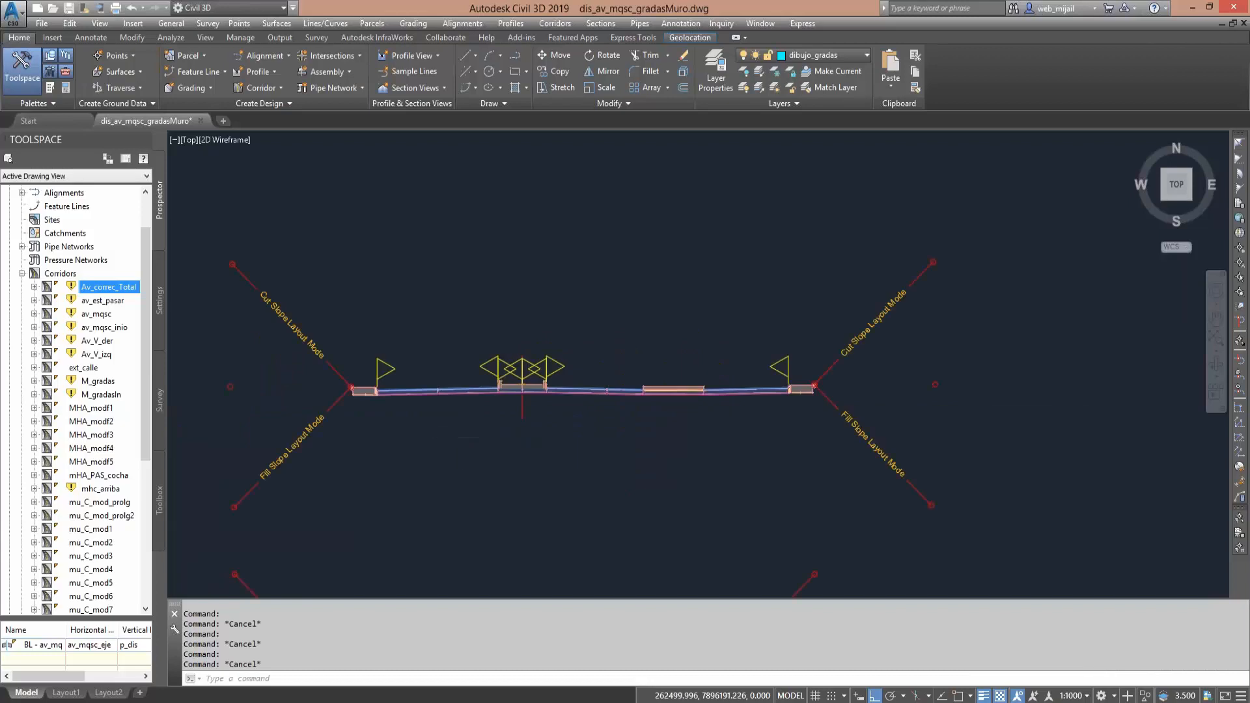
scroll(501, 432, down, 3)
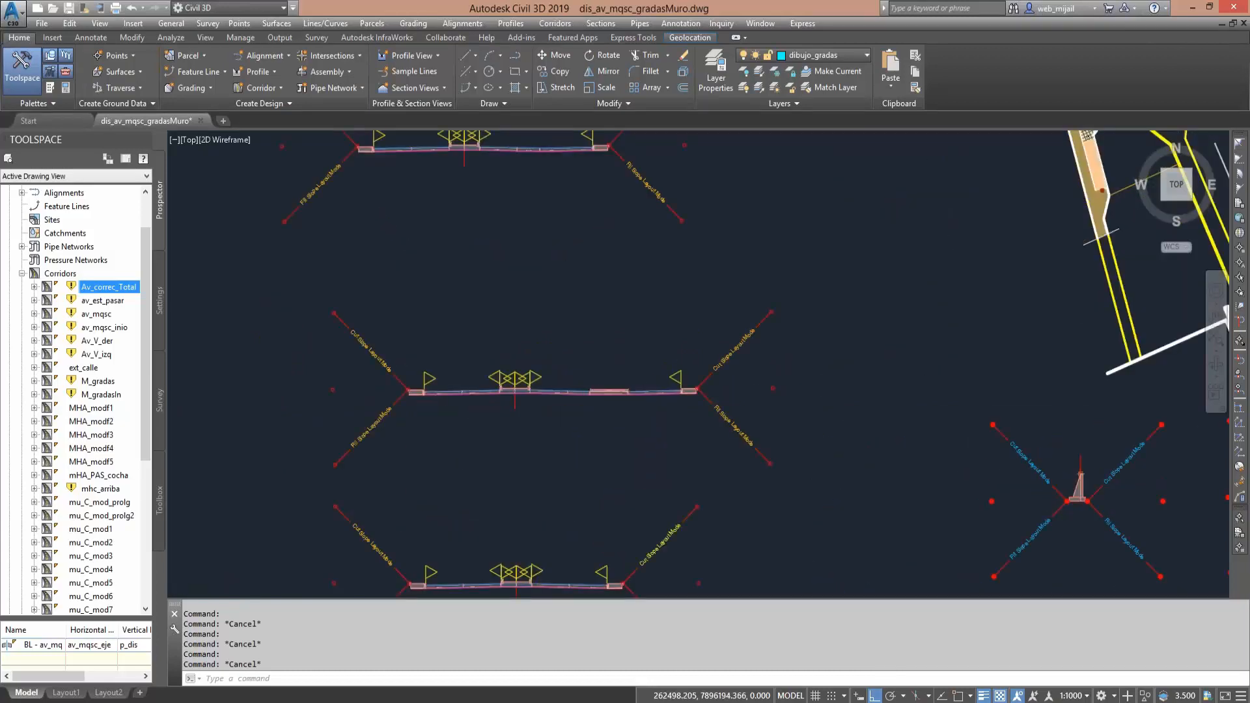
scroll(495, 397, up, 4)
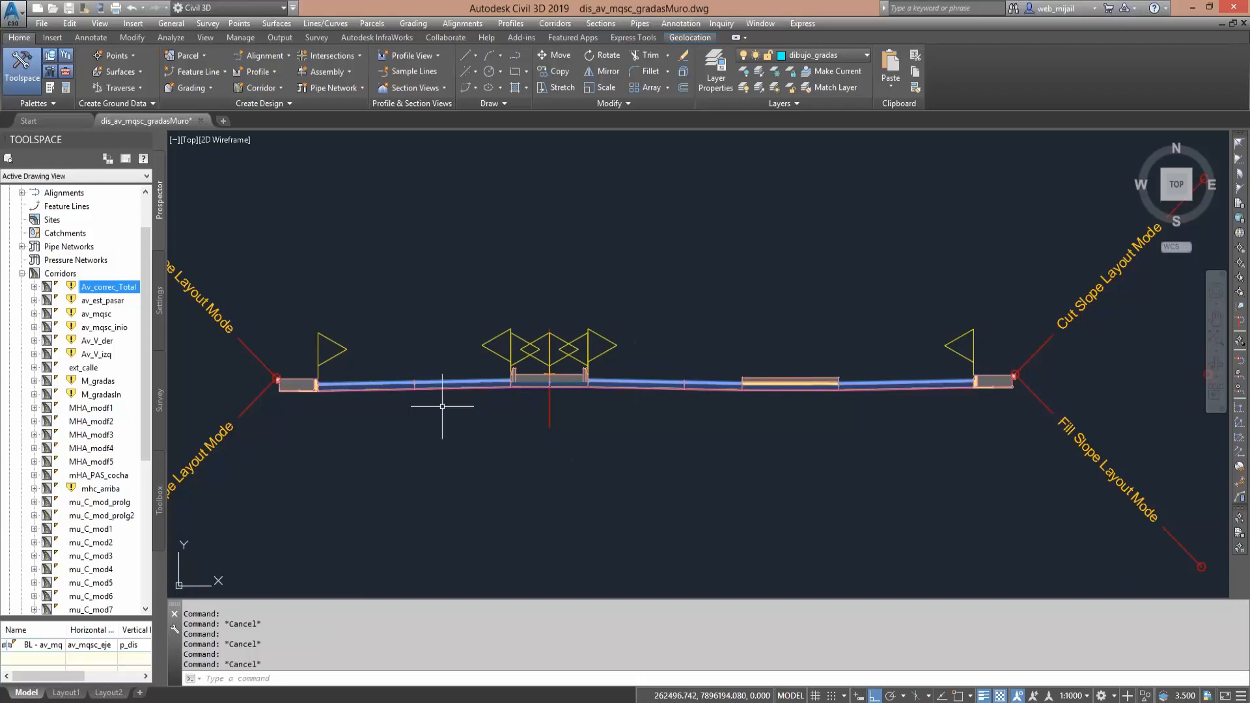
middle_drag(443, 407, 733, 463)
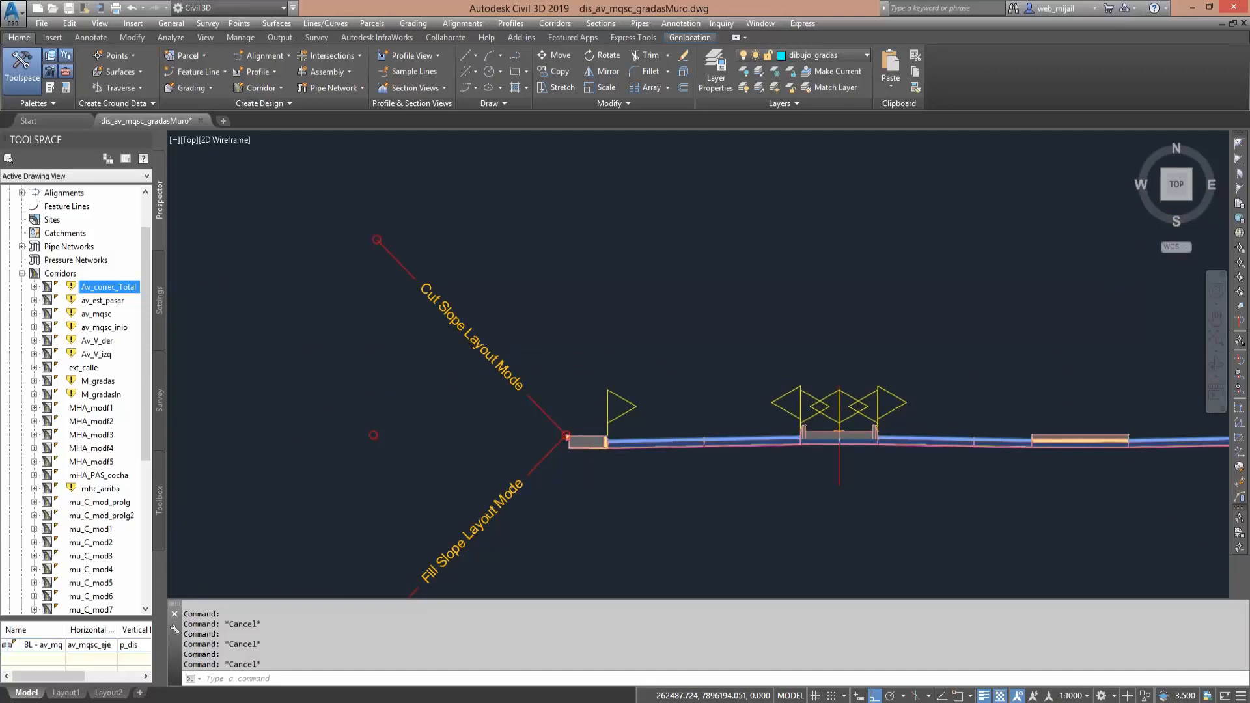
scroll(594, 445, up, 4)
scroll(609, 440, up, 2)
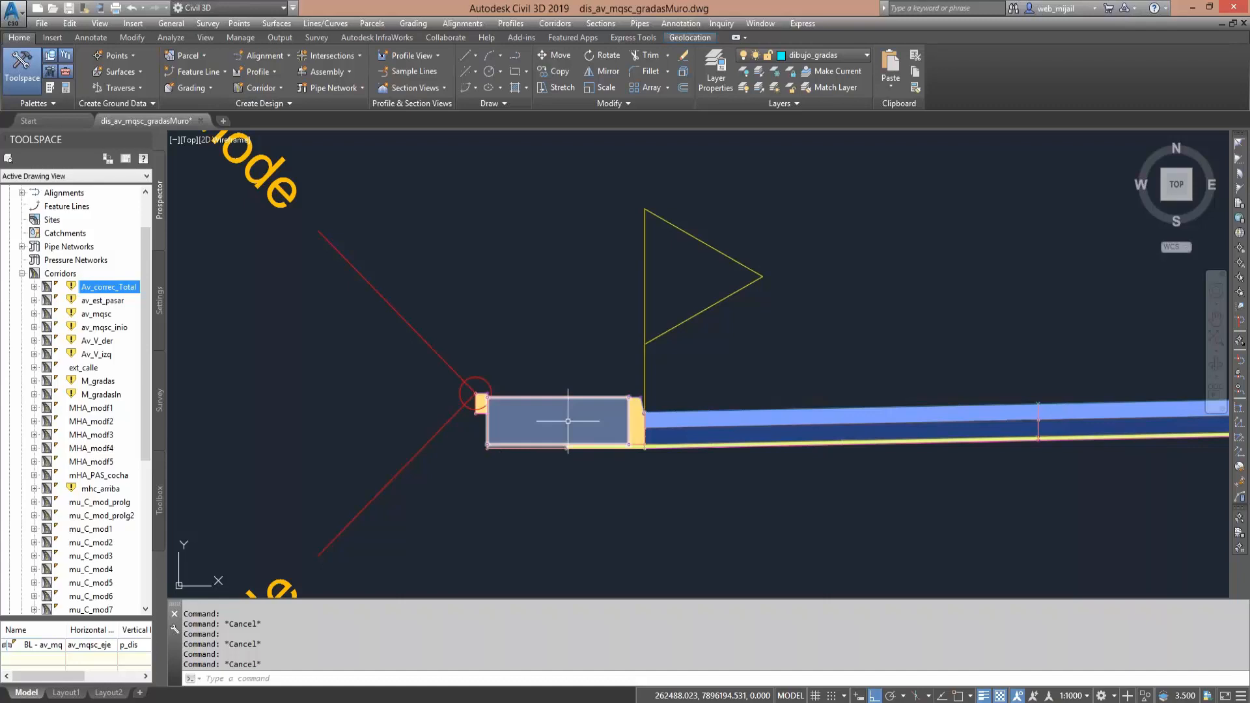
click(570, 390)
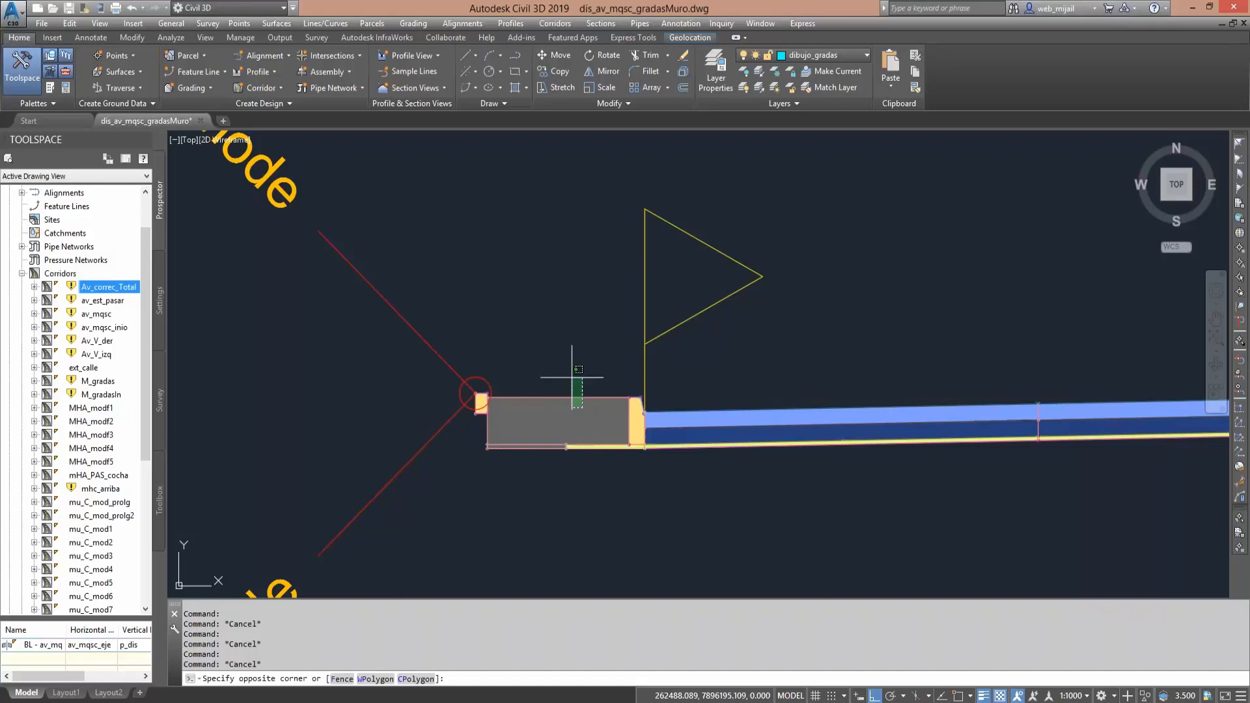
click(564, 337)
right_click(566, 383)
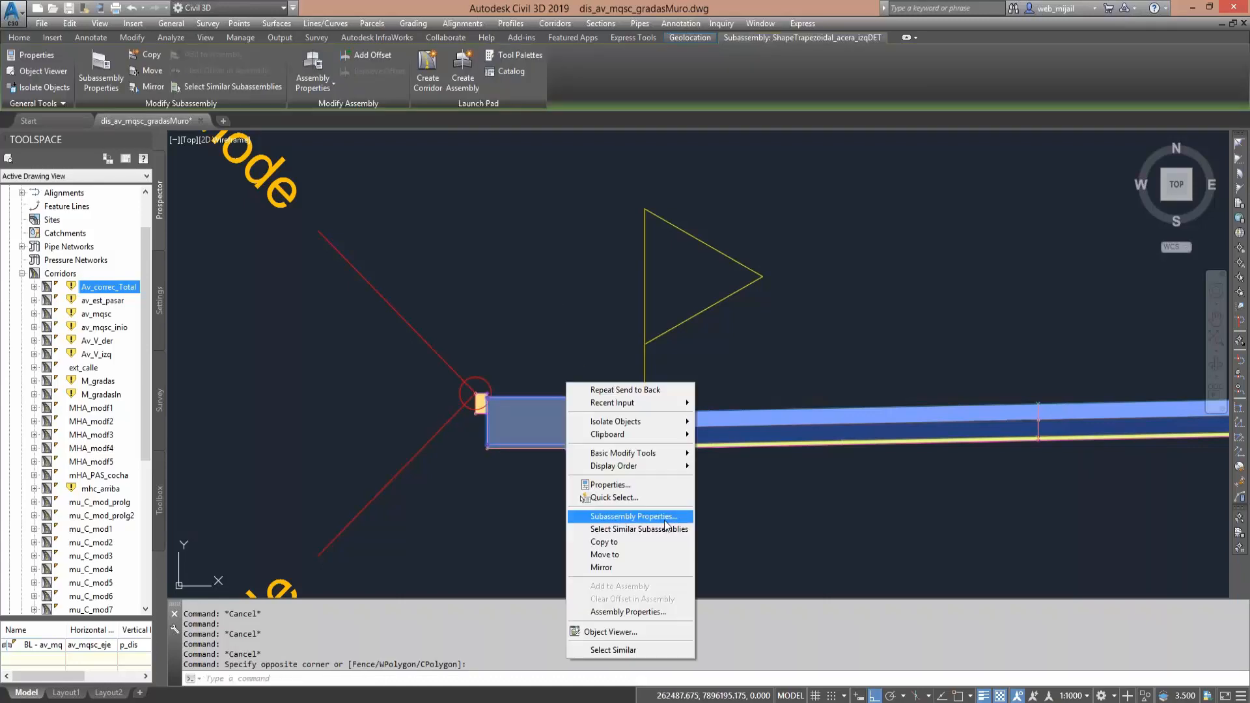
click(666, 518)
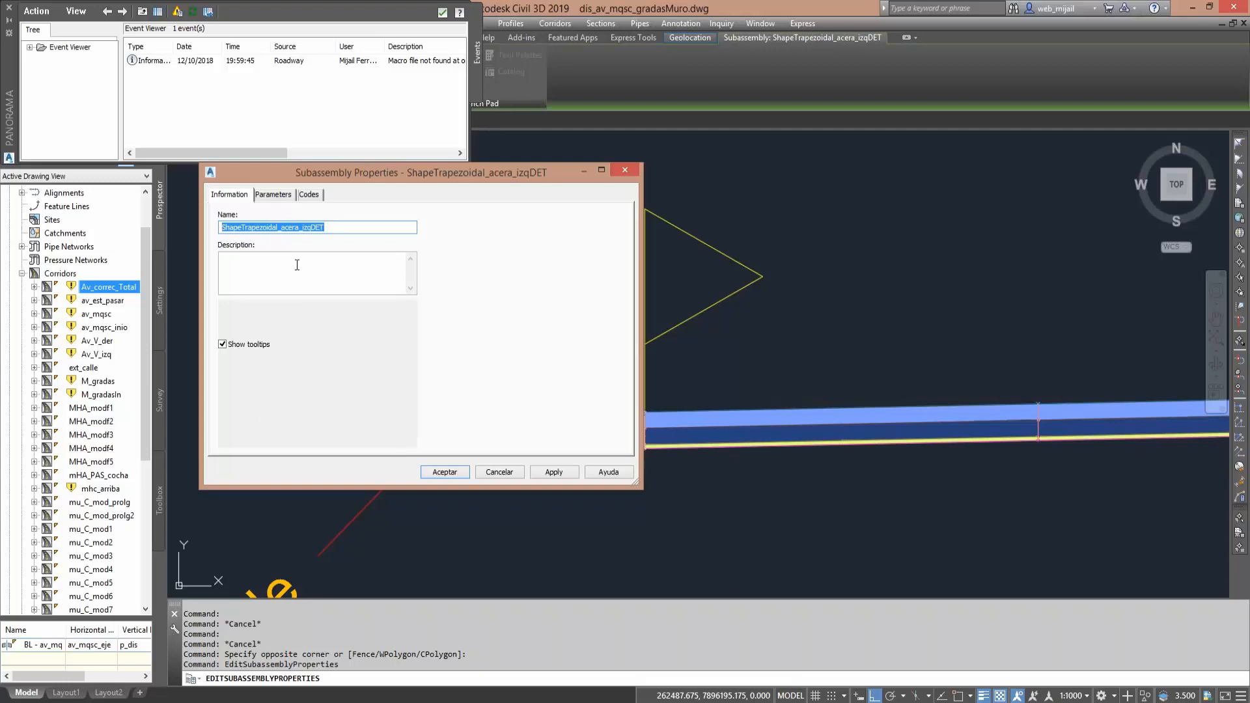
drag(282, 227, 328, 227)
key(Escape)
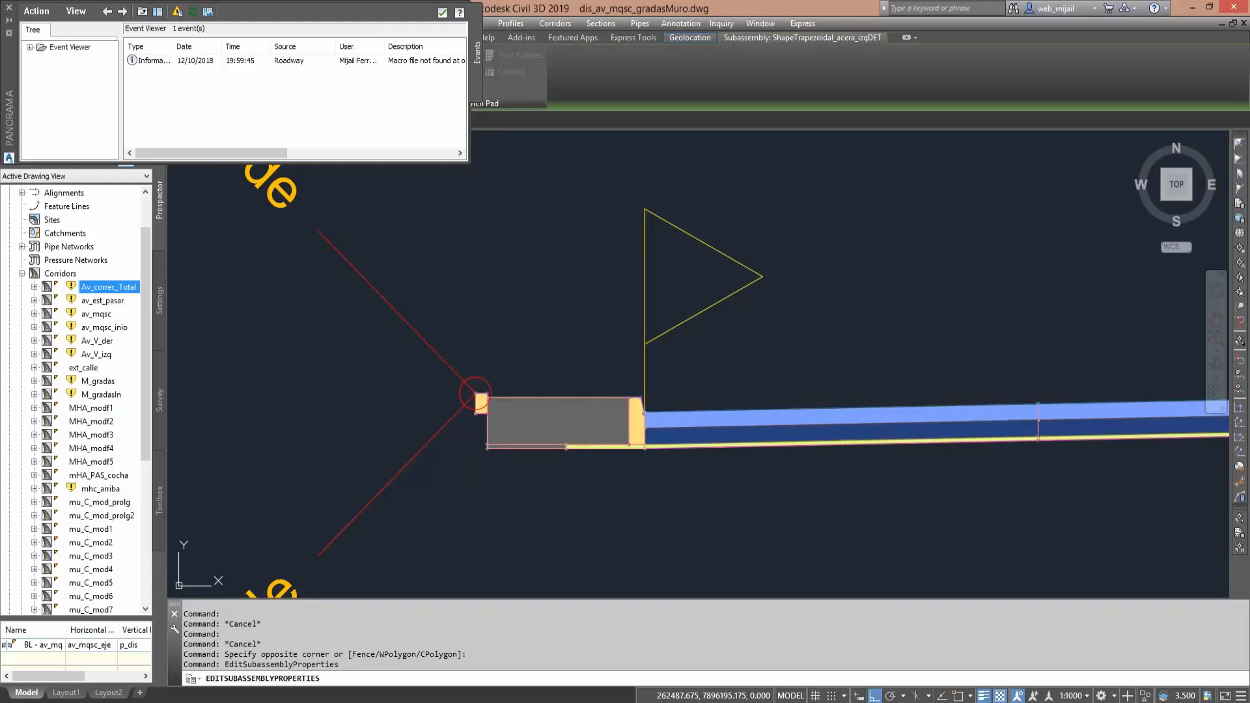
- Check the subassembly name of the extra raised divider's top layer in its Subassembly Properties and close them without changes
click(537, 354)
mouse_move(597, 349)
middle_down()
mouse_move(377, 375)
mouse_move(575, 358)
middle_up()
scroll(373, 366, down, 2)
middle_drag(720, 387, 446, 388)
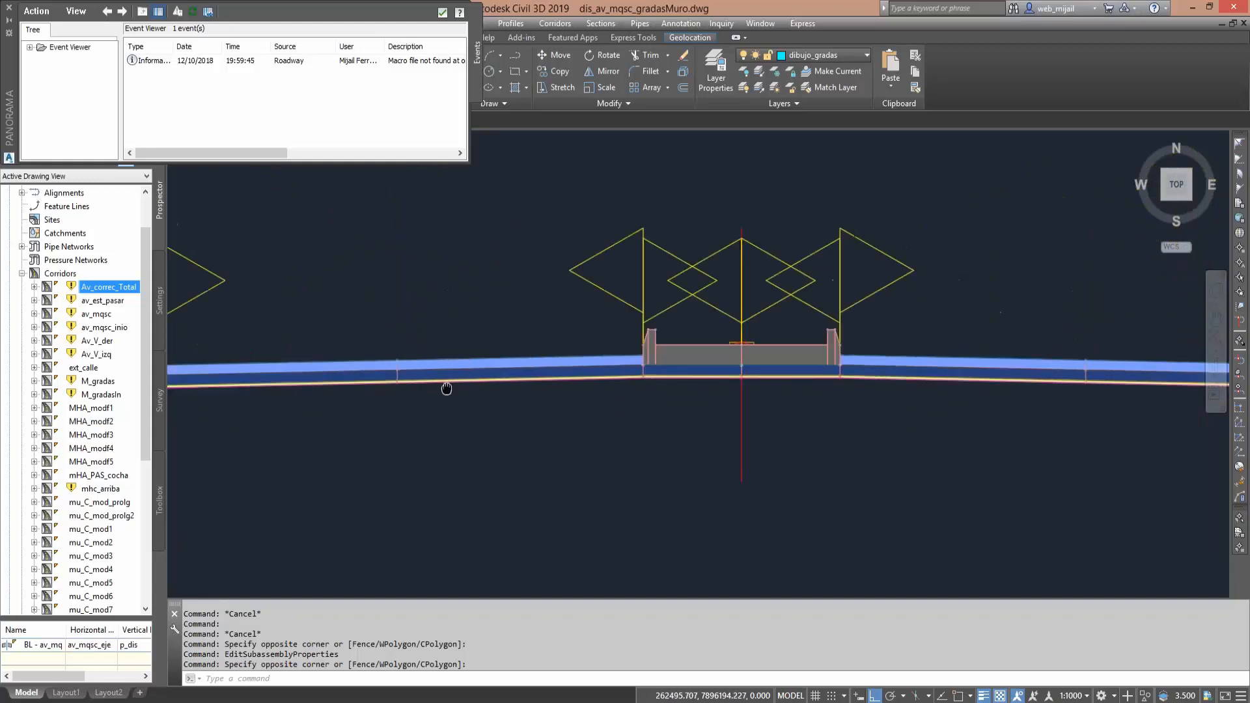
middle_drag(815, 381, 477, 382)
middle_drag(742, 407, 453, 379)
click(702, 329)
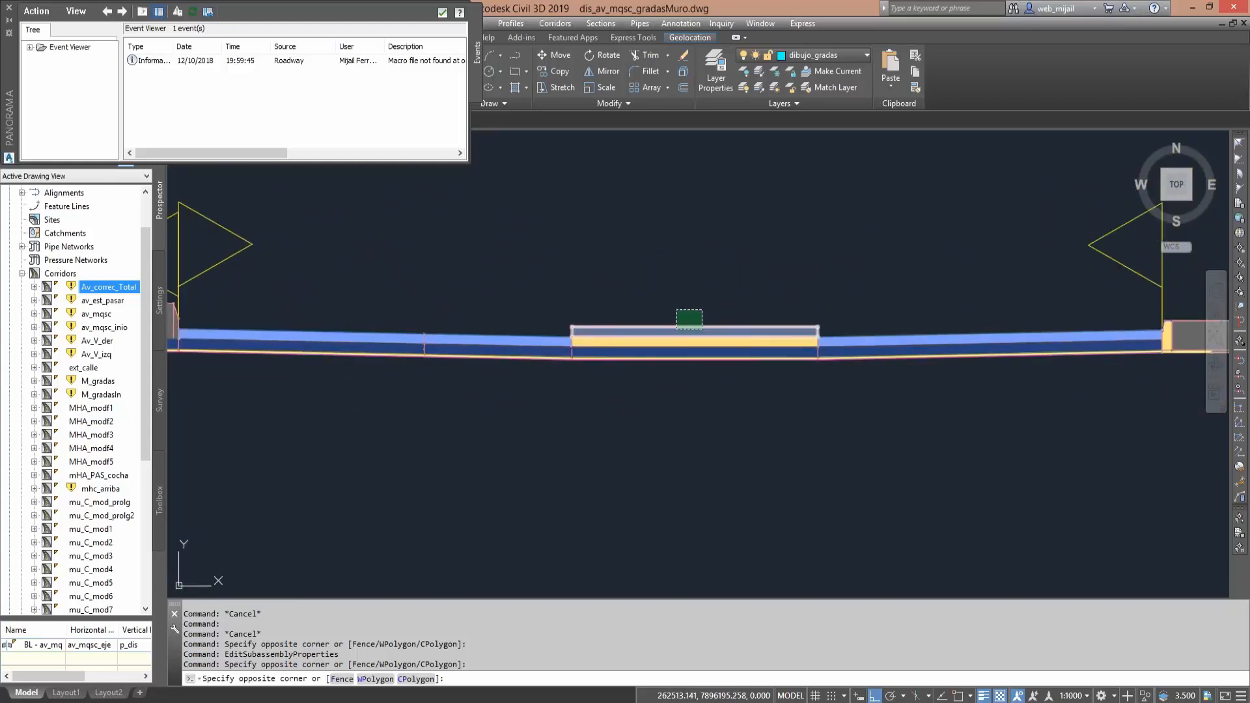
click(676, 309)
right_click(672, 315)
click(747, 448)
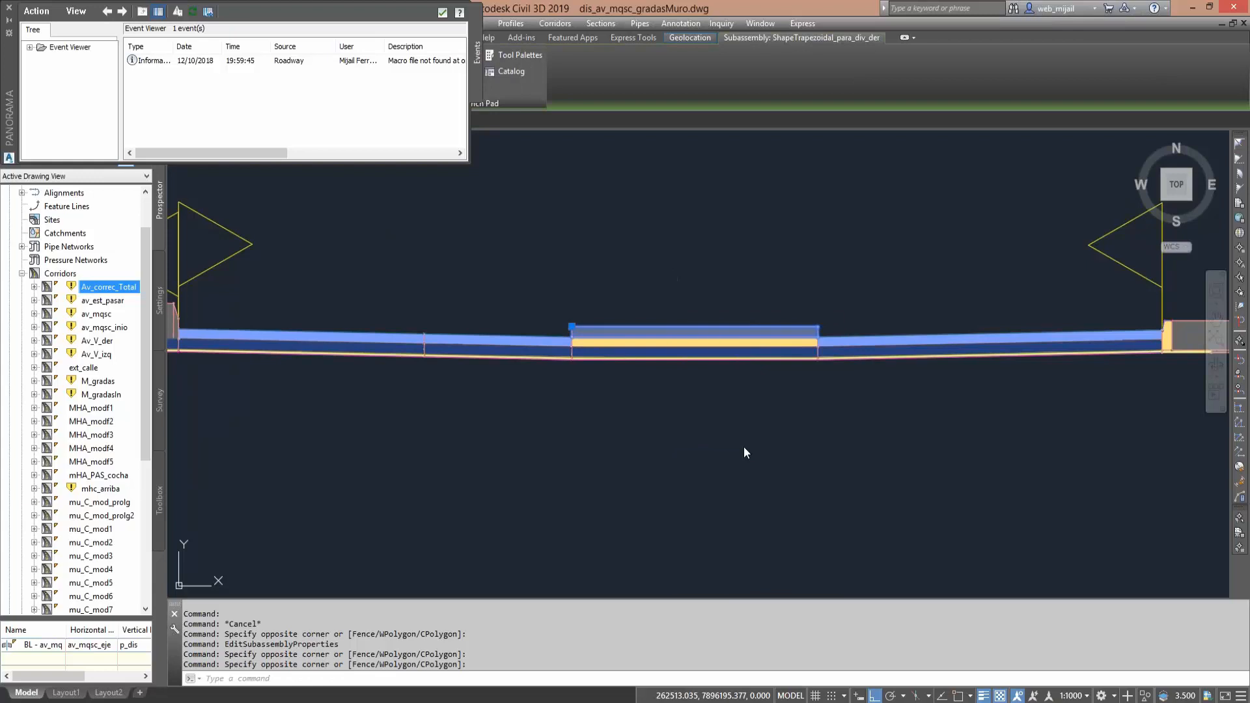
click(313, 227)
drag(313, 227, 325, 228)
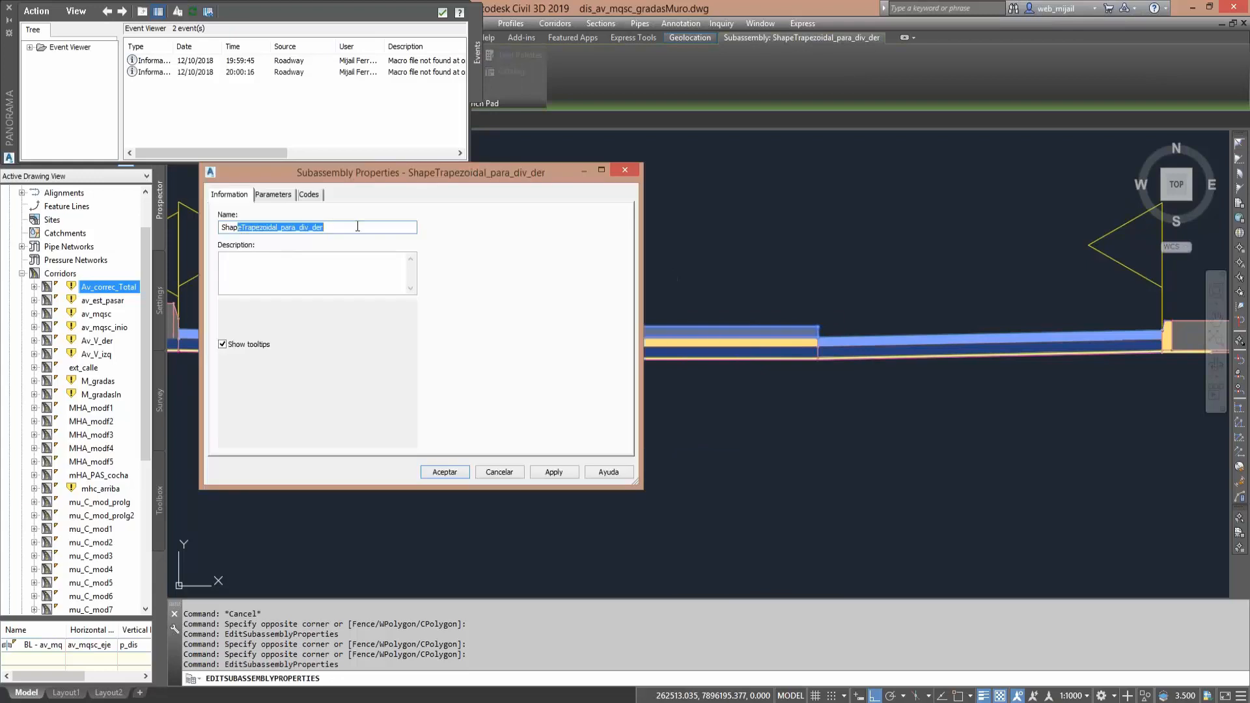
click(499, 472)
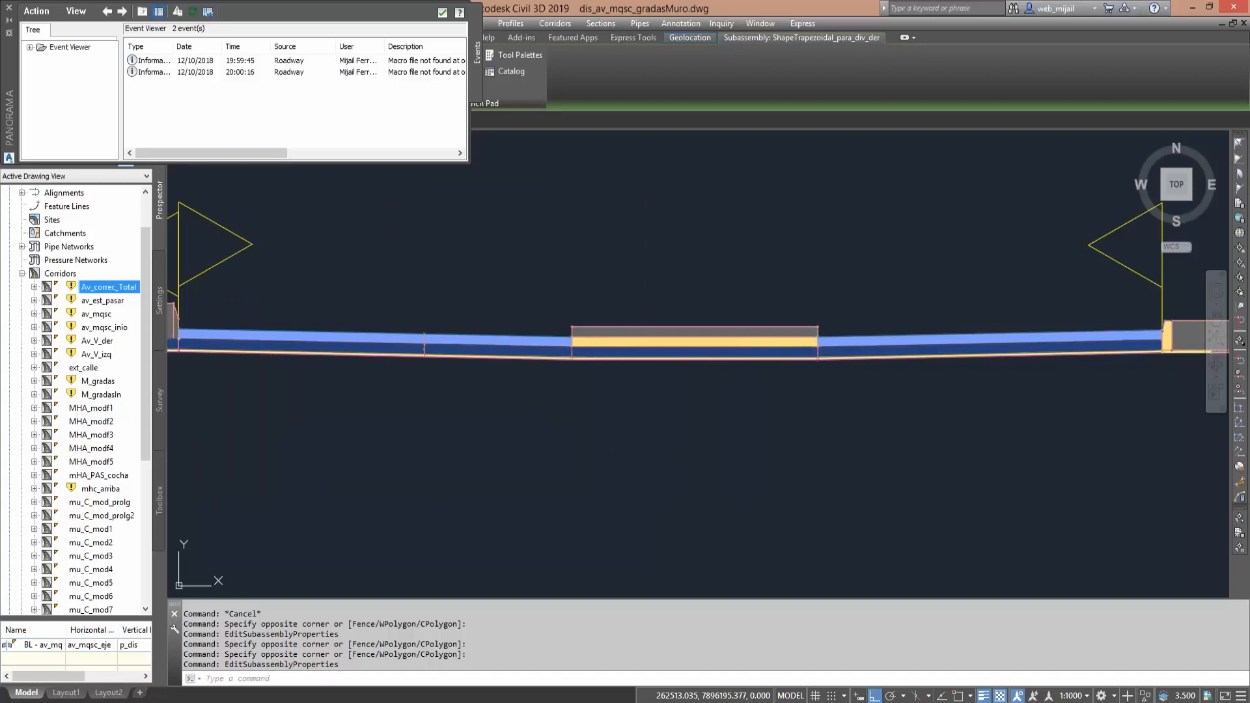
click(718, 433)
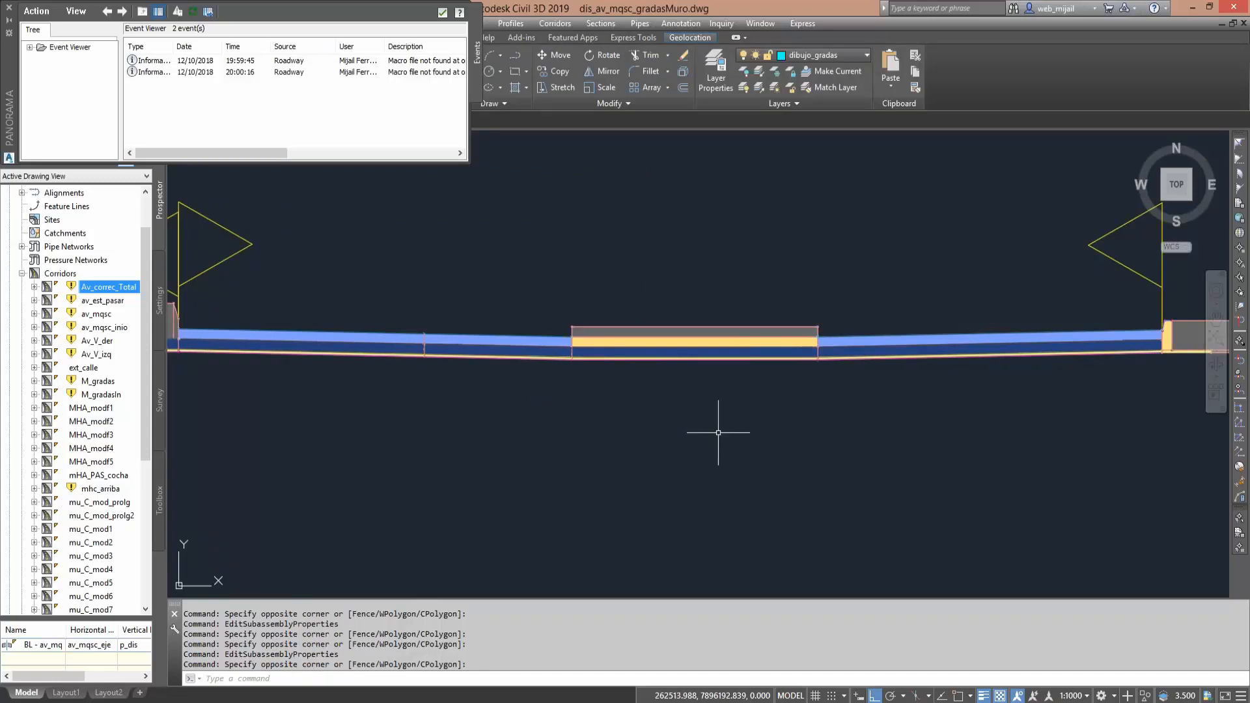
- Check the subassembly name of the right sidewalk slab in its Subassembly Properties and close them without changes
scroll(749, 363, up, 5)
click(755, 332)
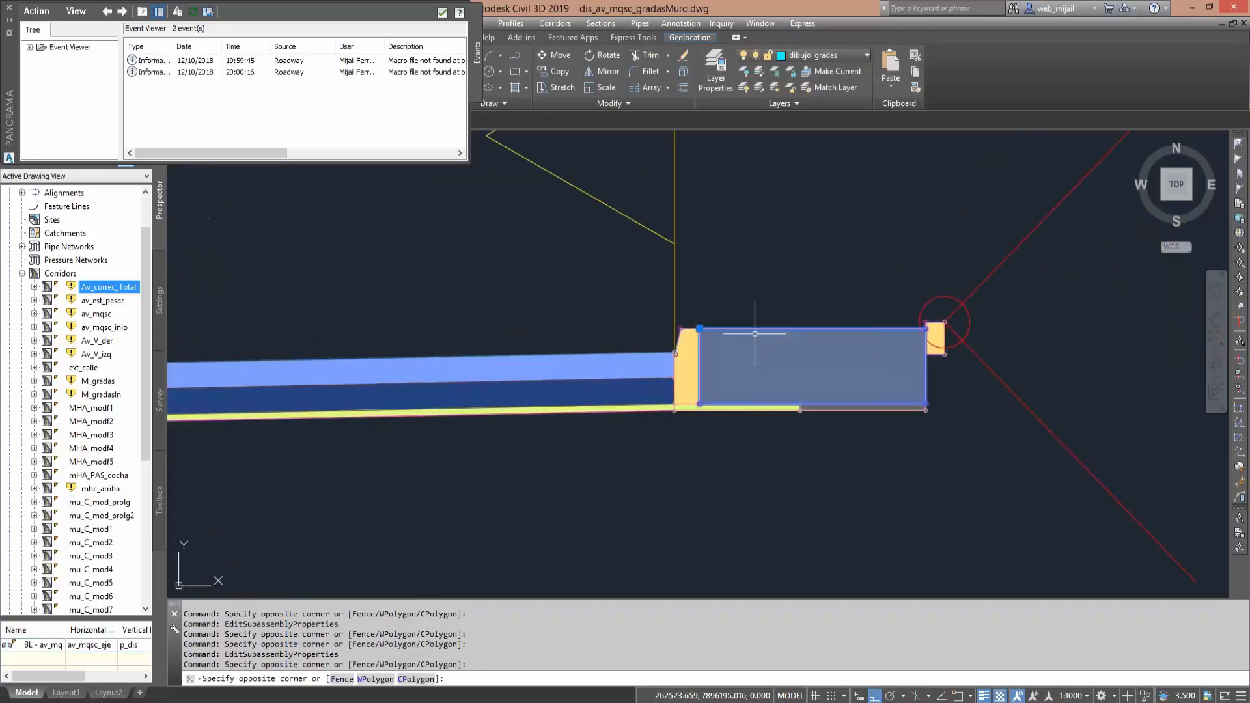
right_click(772, 361)
click(838, 503)
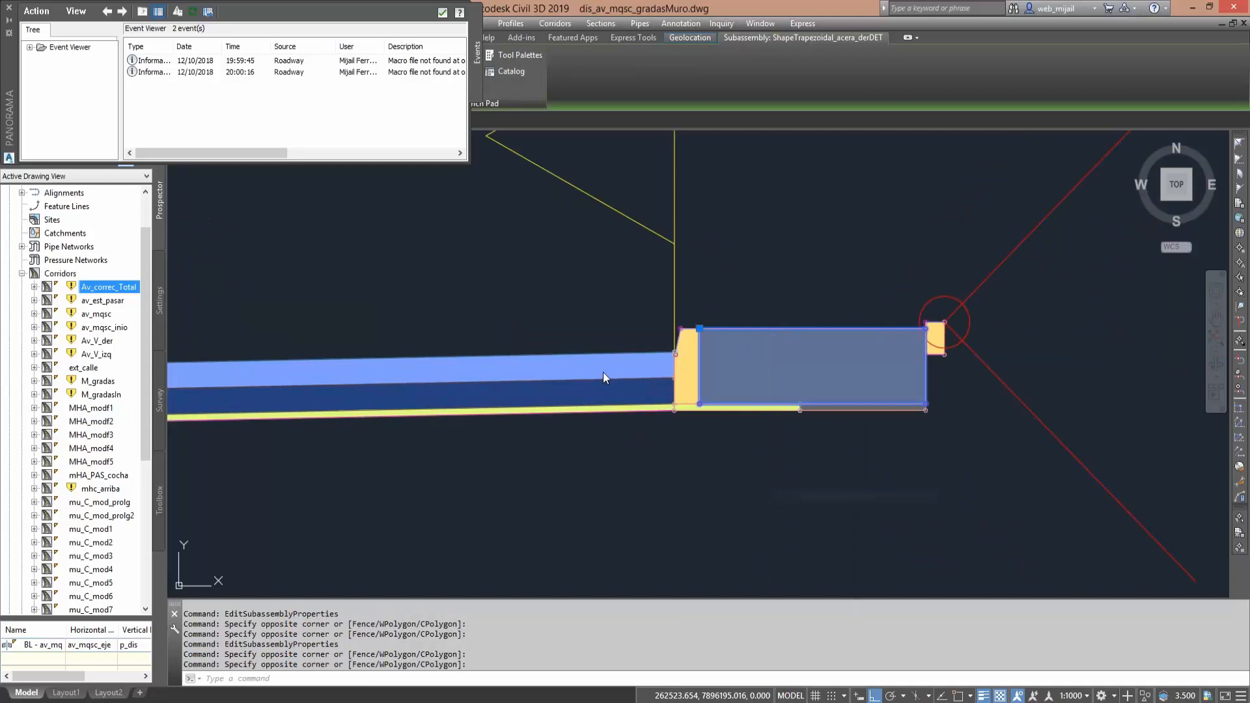
drag(249, 227, 374, 227)
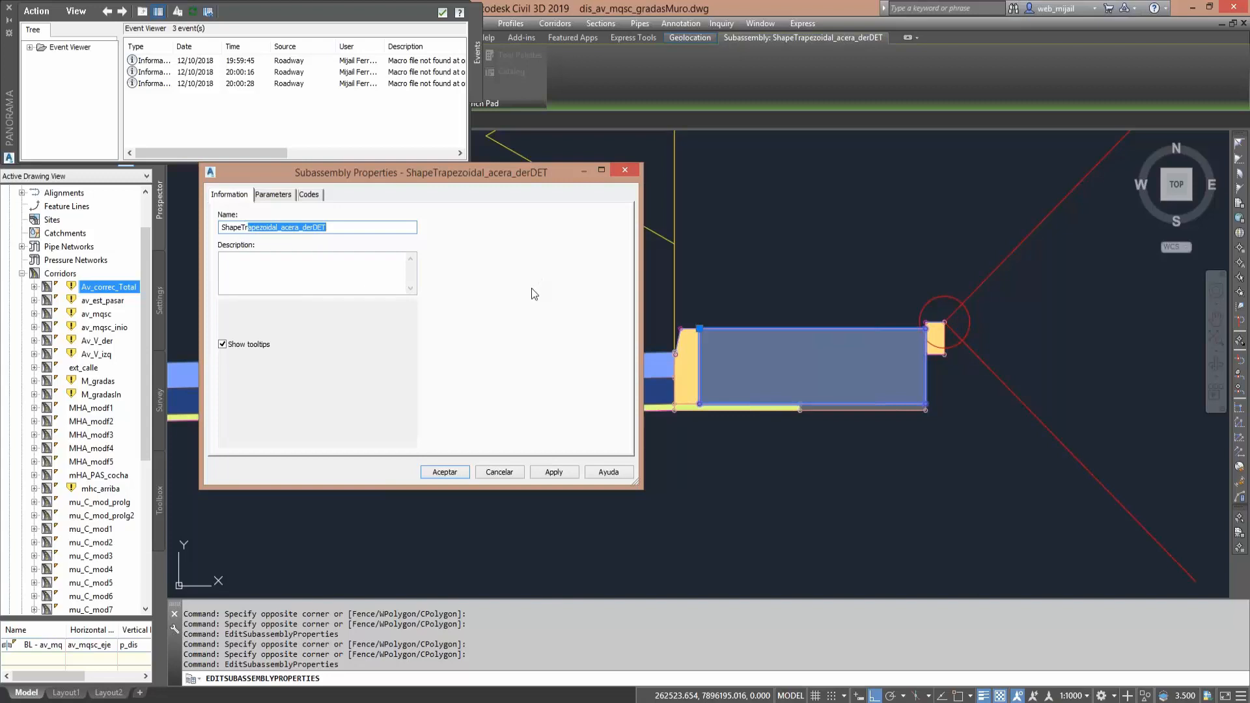
click(626, 172)
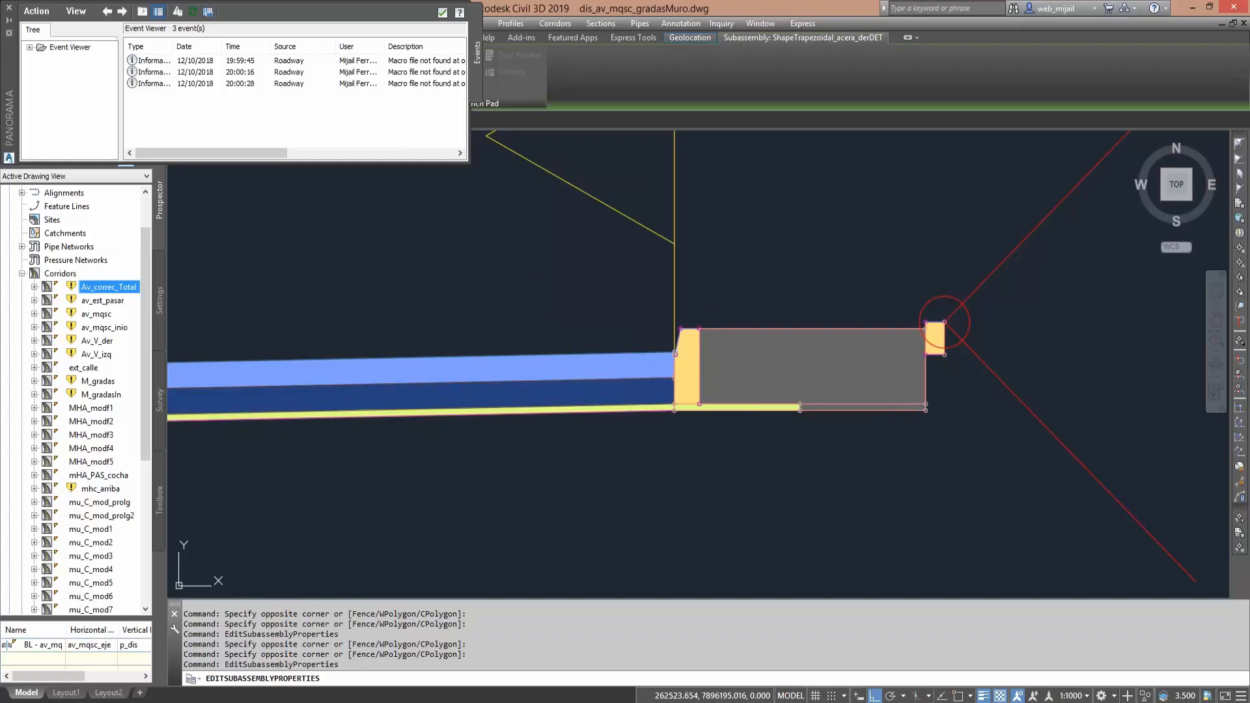
key(Escape)
- View the extra-divider assembly together with the assemblies stacked below it
middle_drag(618, 286, 801, 315)
scroll(753, 317, down, 5)
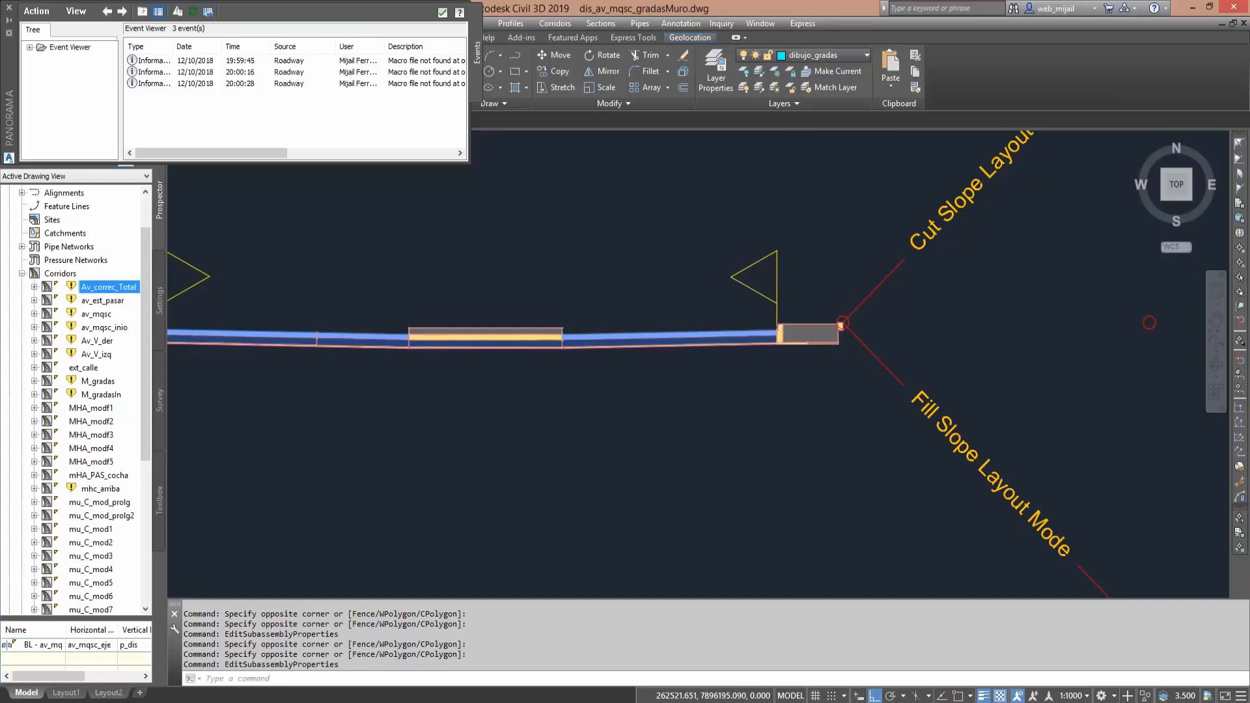
scroll(840, 323, down, 5)
mouse_move(505, 419)
middle_down()
mouse_move(586, 343)
mouse_move(590, 277)
middle_up()
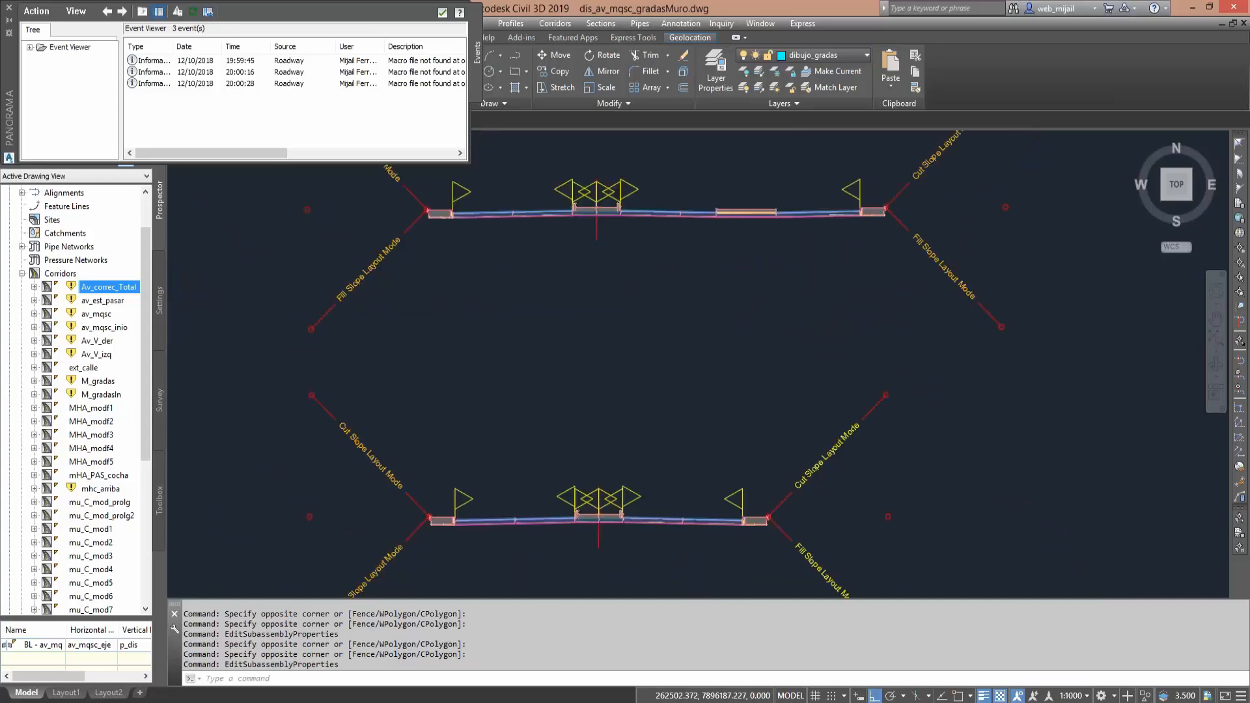
scroll(608, 334, down, 5)
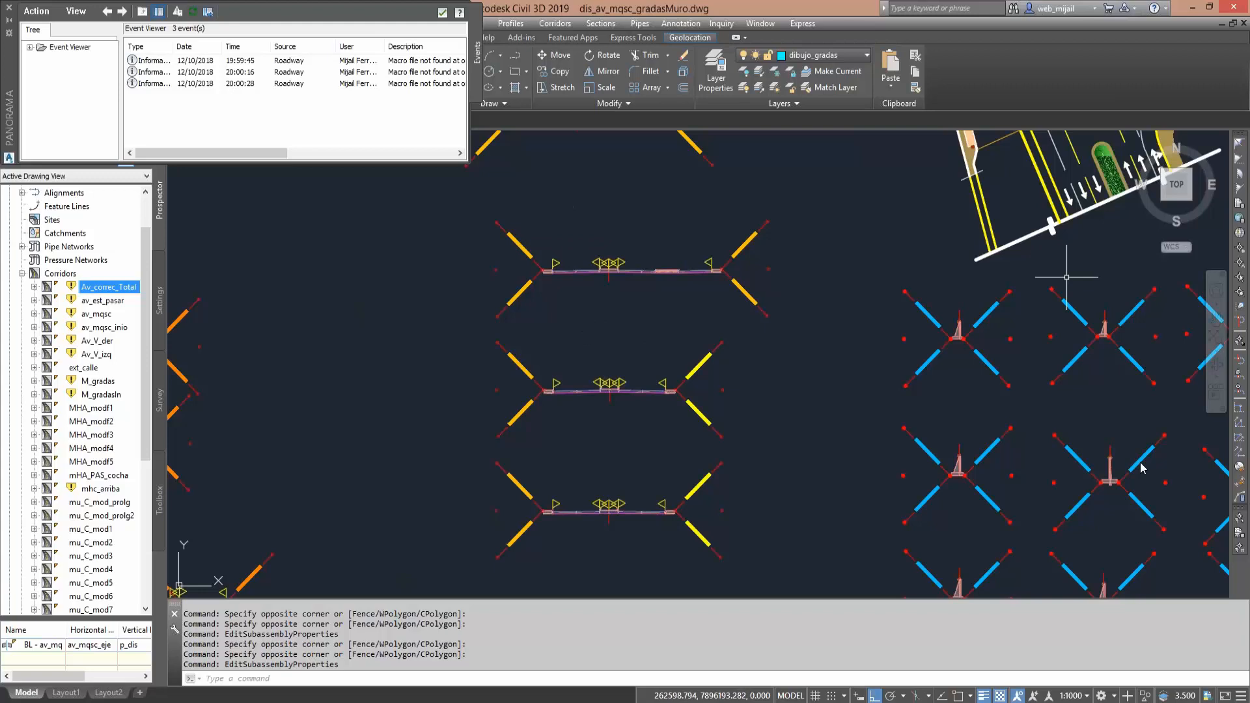
drag(547, 261, 552, 260)
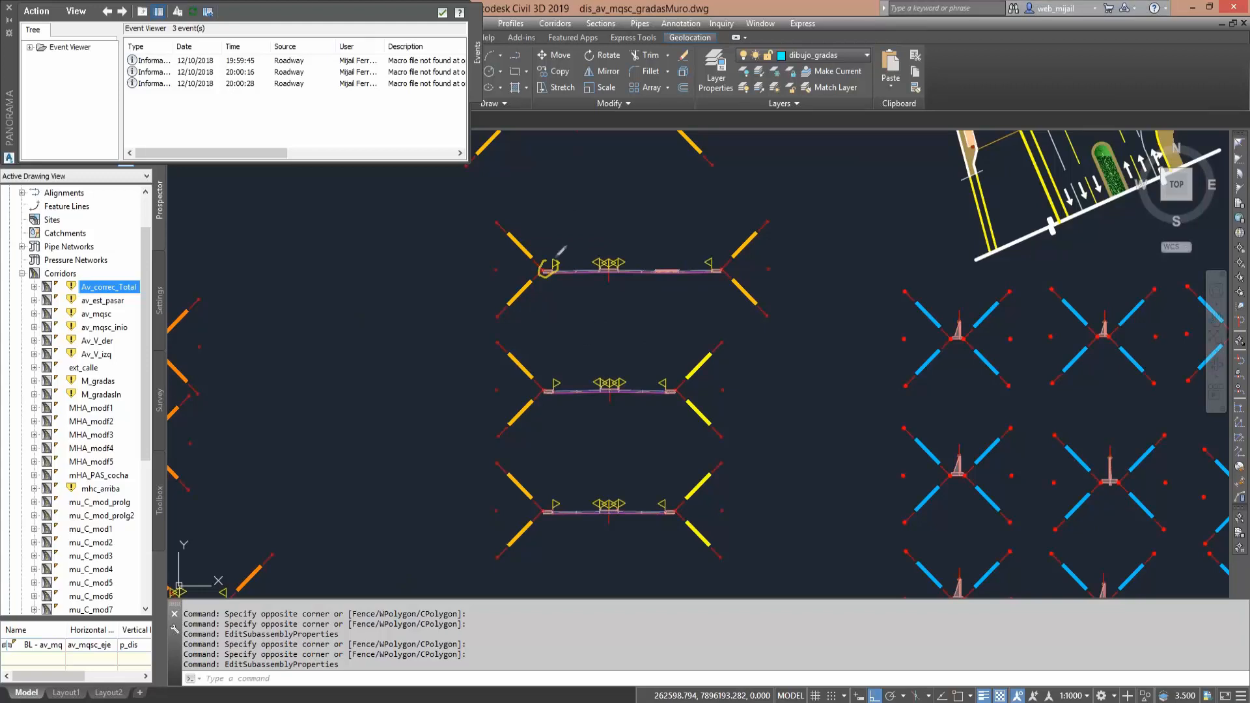
drag(550, 328, 542, 382)
mouse_move(555, 500)
mouse_down()
mouse_move(544, 529)
mouse_move(552, 503)
mouse_up()
mouse_move(665, 261)
mouse_down()
mouse_move(688, 277)
mouse_move(644, 262)
mouse_up()
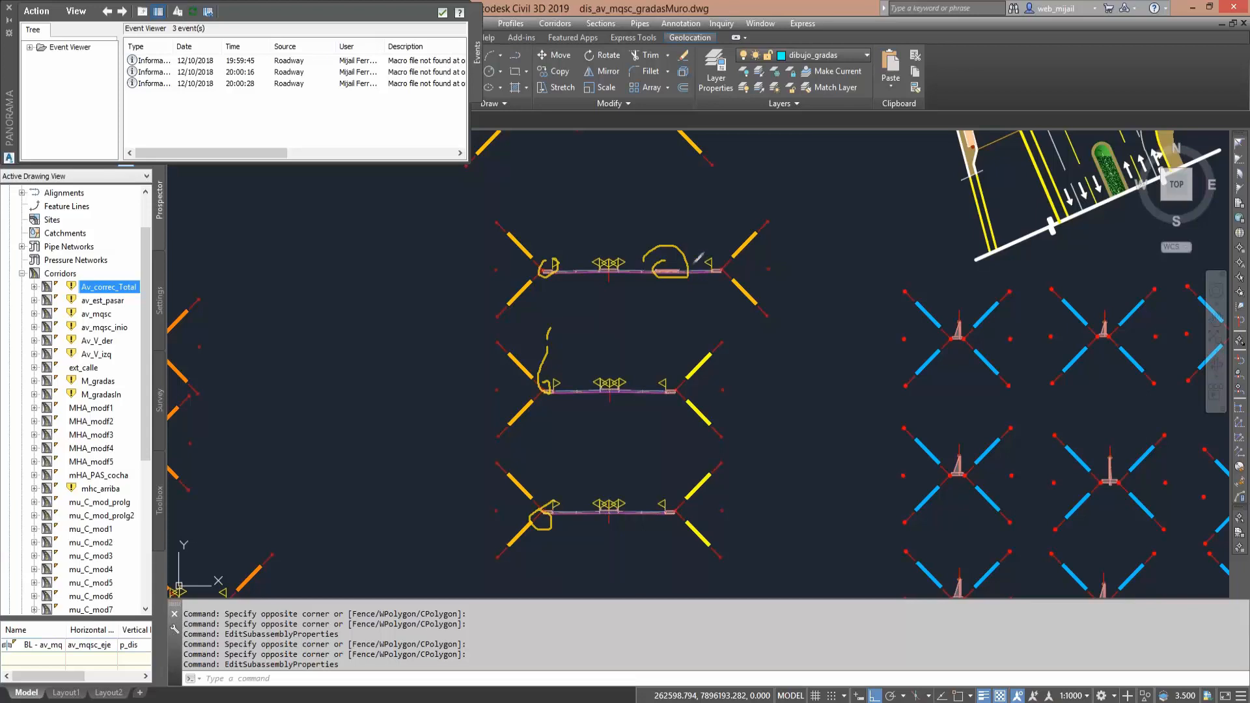
mouse_move(696, 254)
mouse_down()
mouse_move(695, 296)
mouse_move(703, 262)
mouse_up()
mouse_move(664, 368)
mouse_down()
mouse_move(651, 420)
mouse_move(659, 381)
mouse_up()
mouse_move(724, 259)
mouse_down()
mouse_move(716, 284)
mouse_move(724, 257)
mouse_up()
mouse_move(678, 369)
mouse_down()
mouse_move(685, 383)
mouse_move(670, 394)
mouse_up()
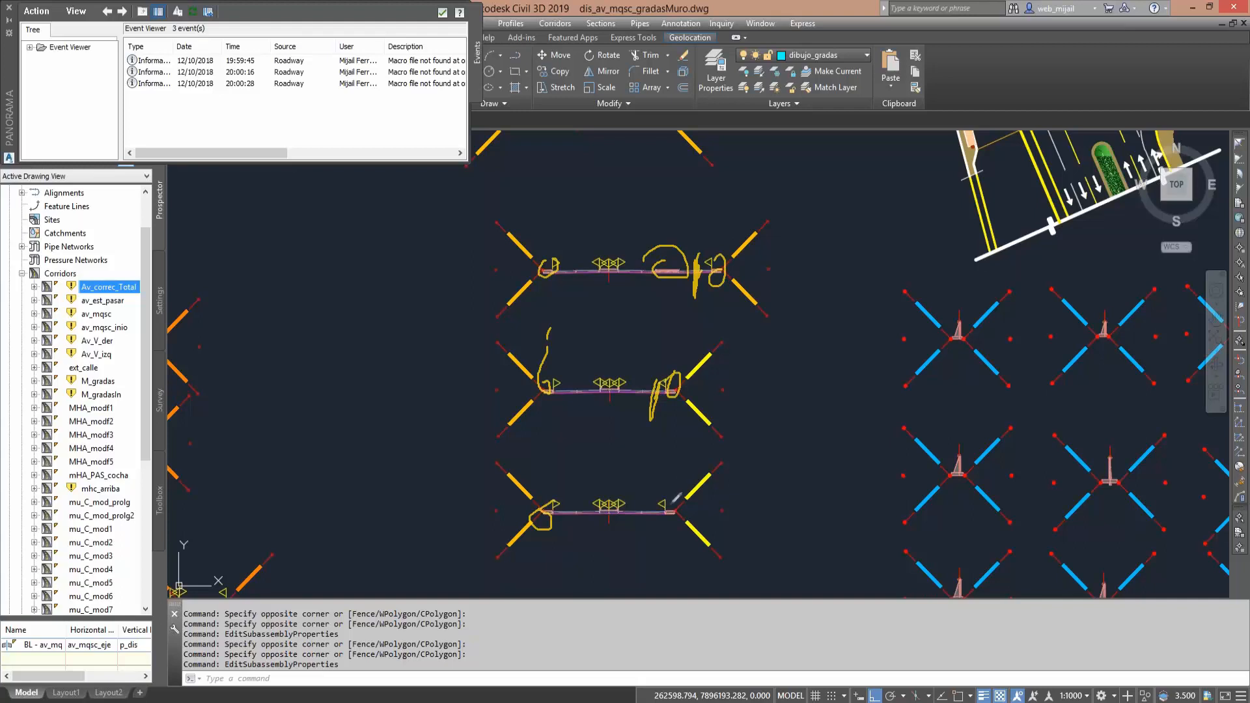
mouse_move(679, 495)
mouse_down()
mouse_move(667, 520)
mouse_move(672, 501)
mouse_up()
- Close the event viewer and view the whole avenue plan with the pedestrian bridge next to the assemblies
click(11, 7)
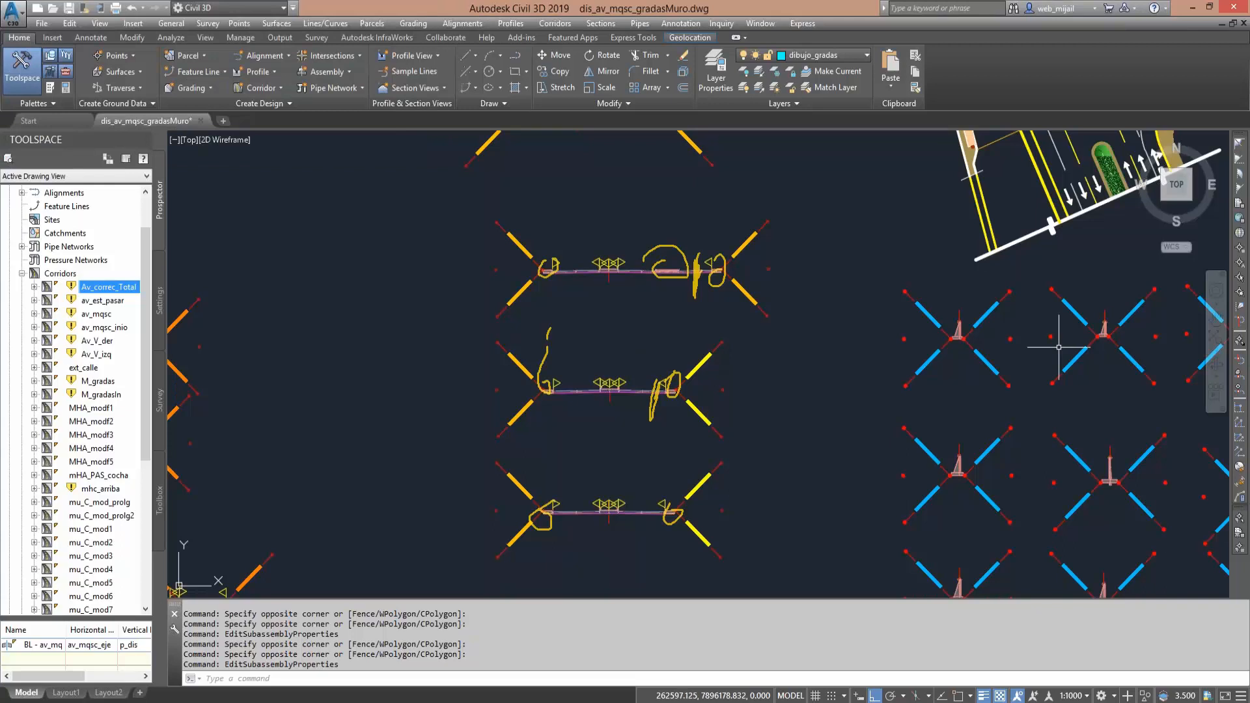
key(Escape)
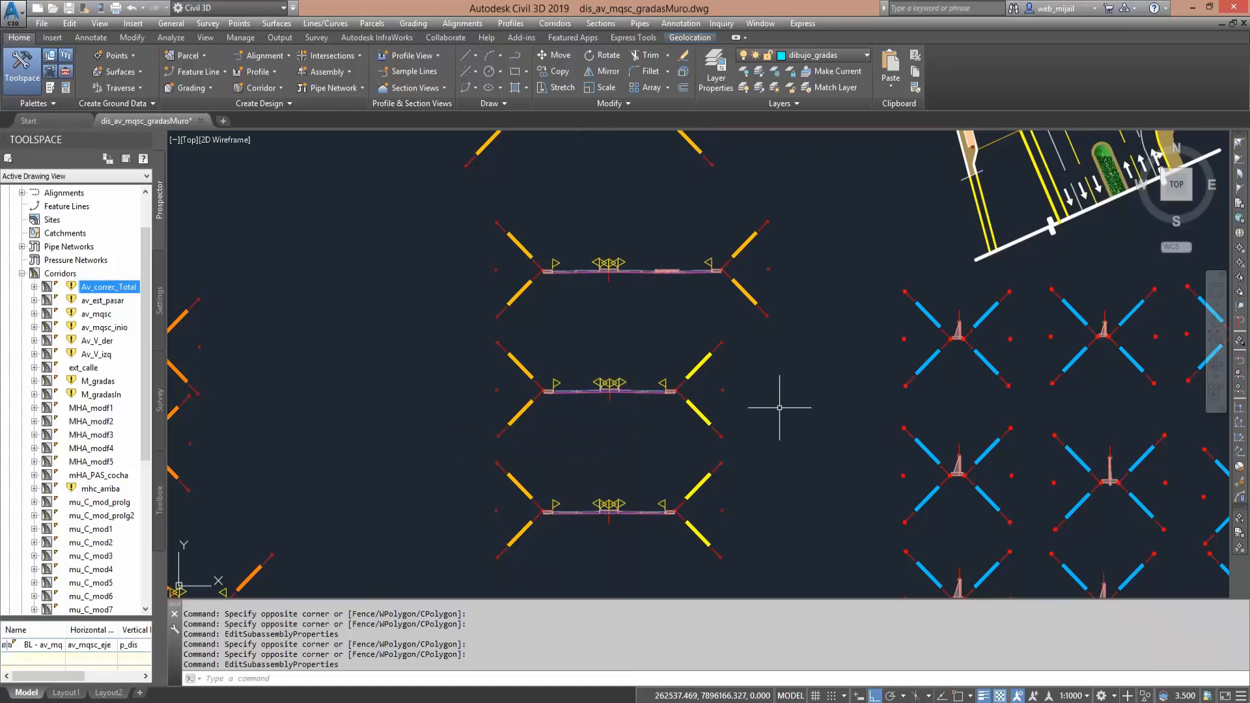
middle_drag(788, 413, 512, 523)
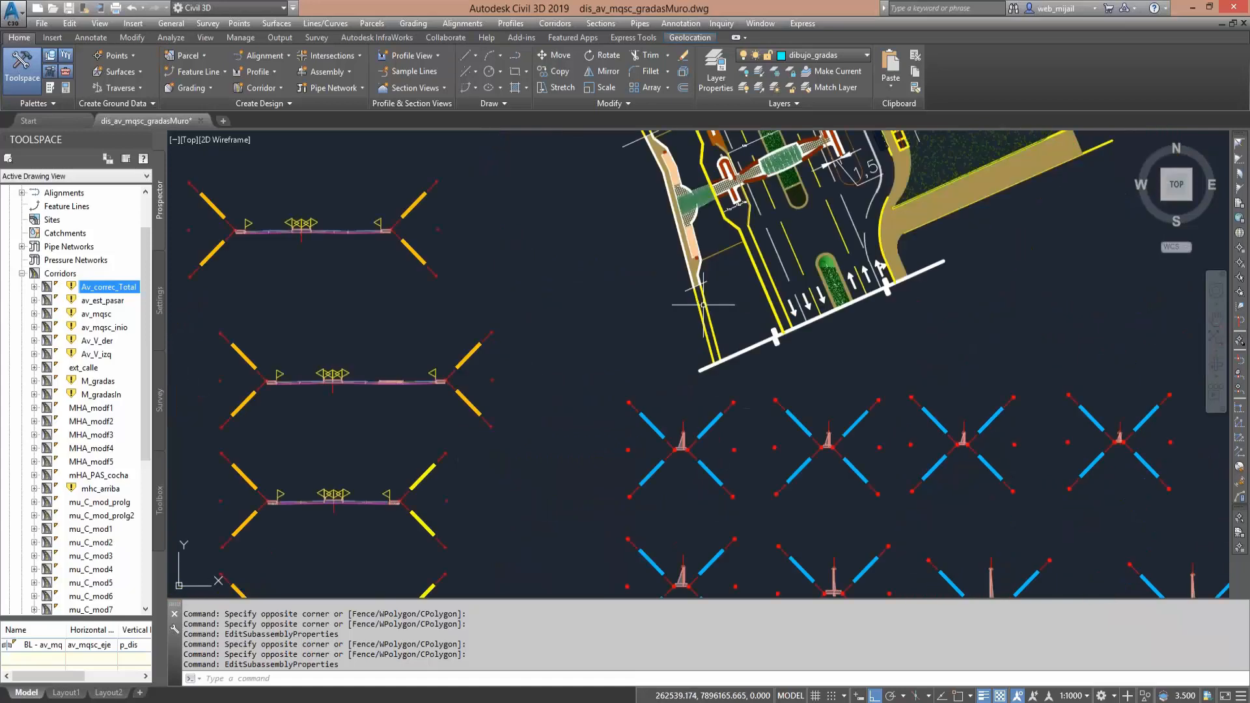
middle_drag(917, 178, 754, 388)
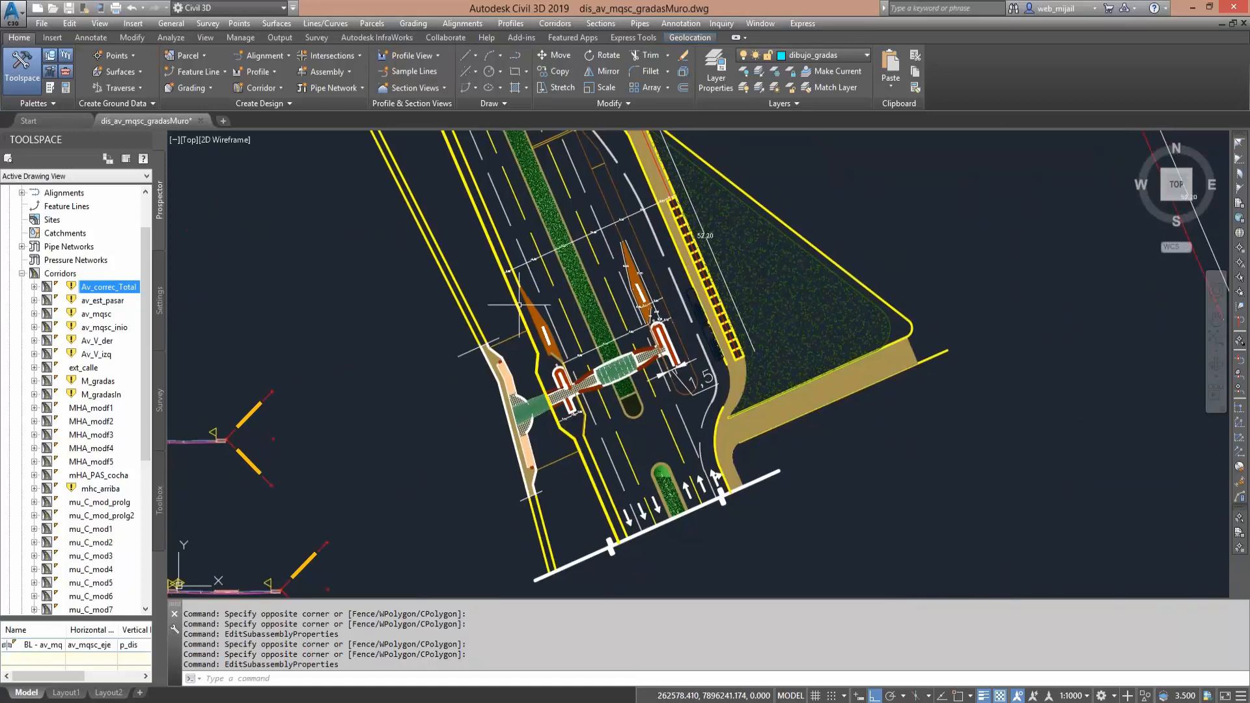
scroll(566, 273, up, 2)
scroll(583, 300, down, 3)
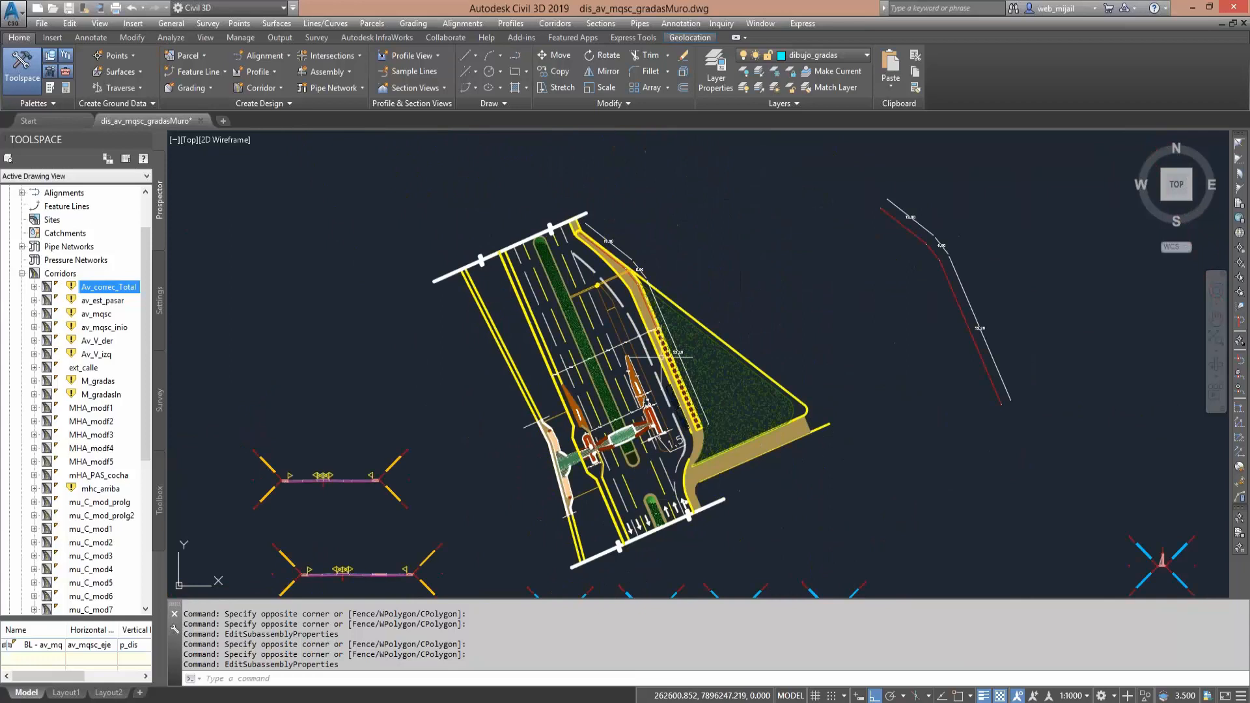
- Open the parameters of the av_est_pasar corridor and widen the Assembly column to read its regions
click(81, 300)
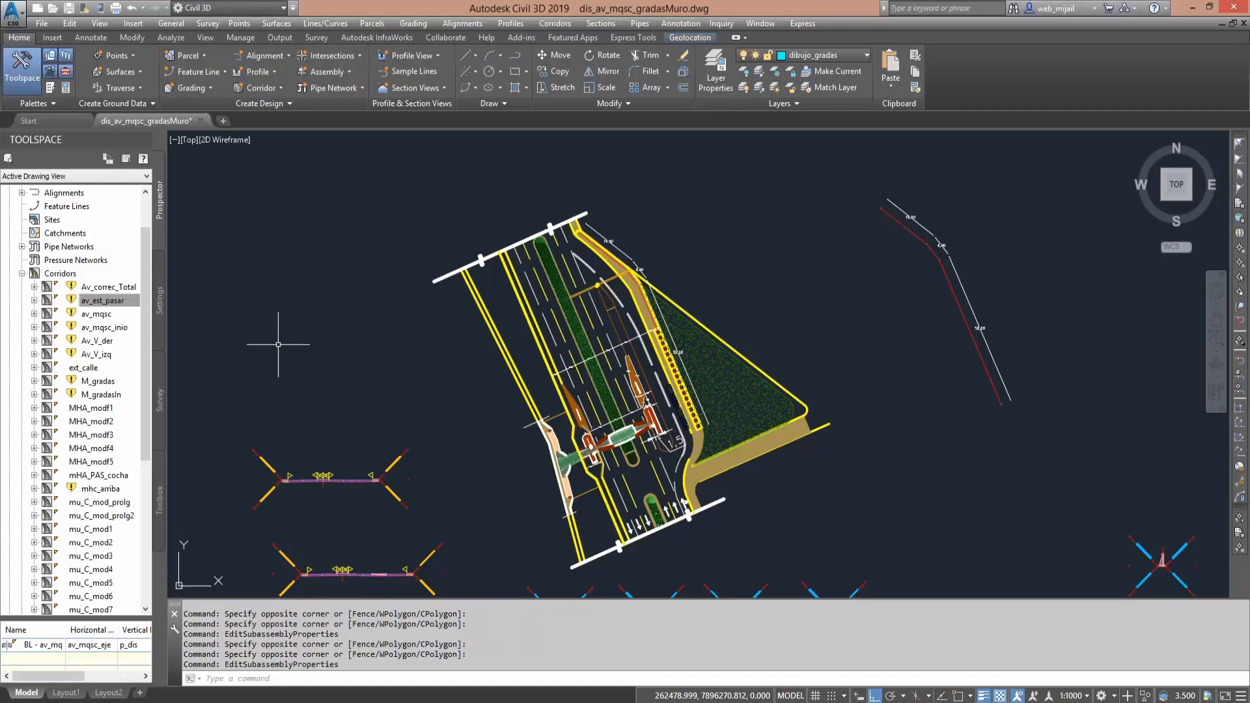
double_click(124, 301)
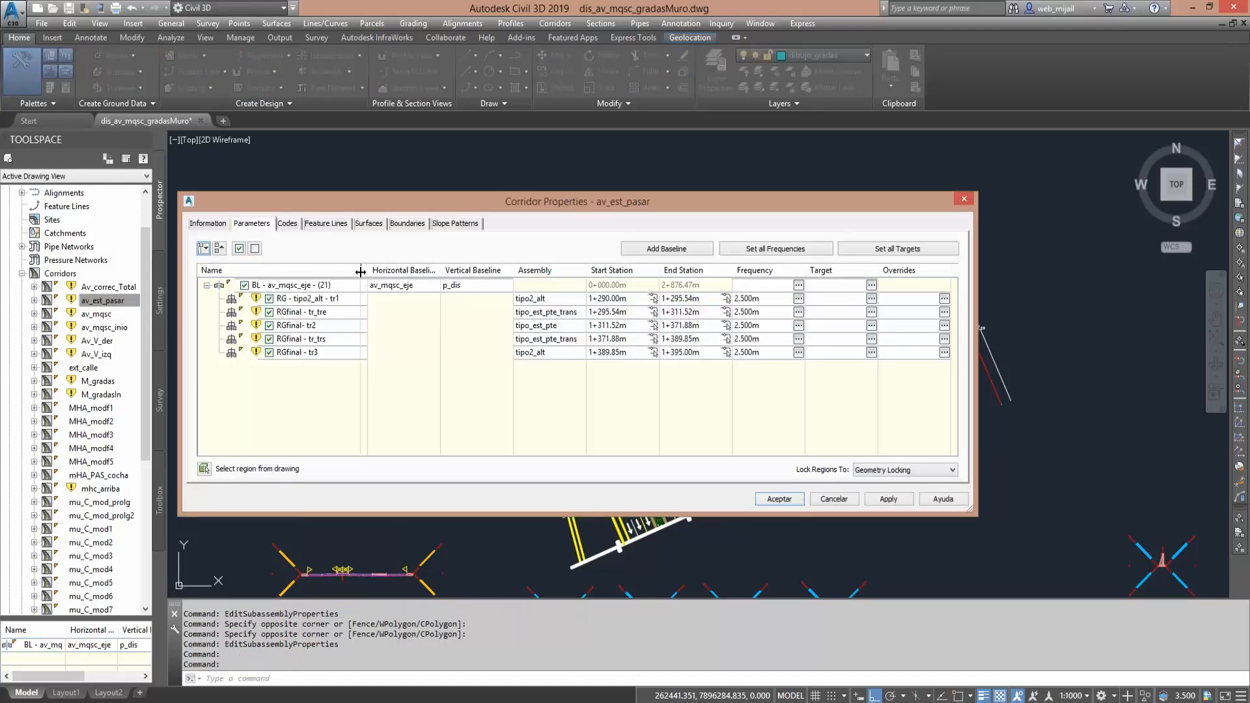
drag(360, 271, 352, 272)
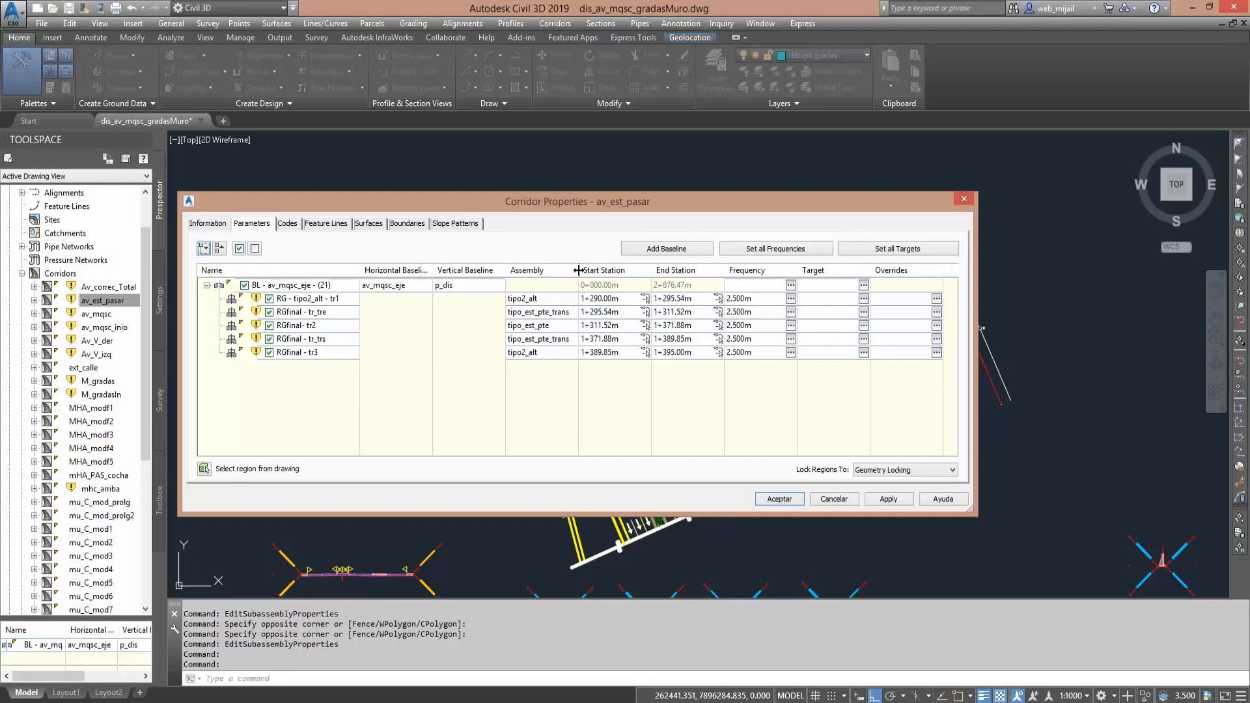
drag(578, 270, 600, 270)
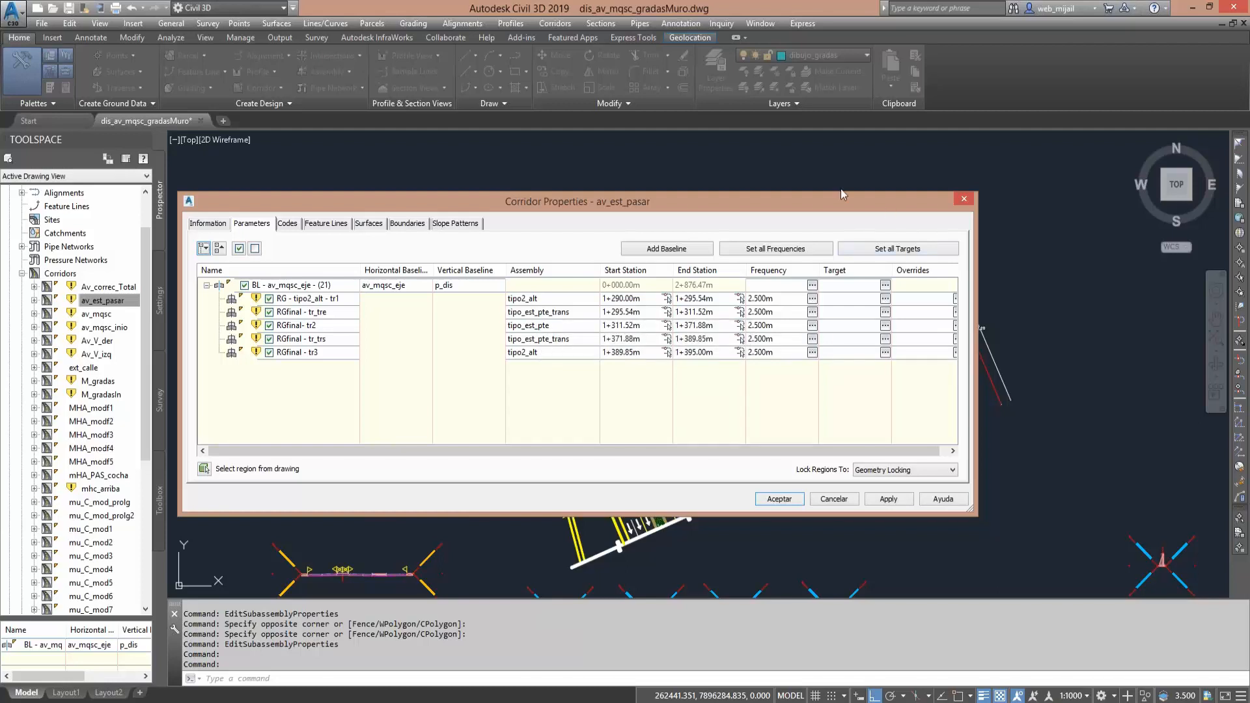
- Compare the av_est_pasar region stations with the avenue plan, keeping the plan uncovered, and close the corridor properties without changes
mouse_move(841, 190)
mouse_down()
mouse_move(736, 143)
mouse_move(624, 204)
mouse_move(332, 168)
mouse_up()
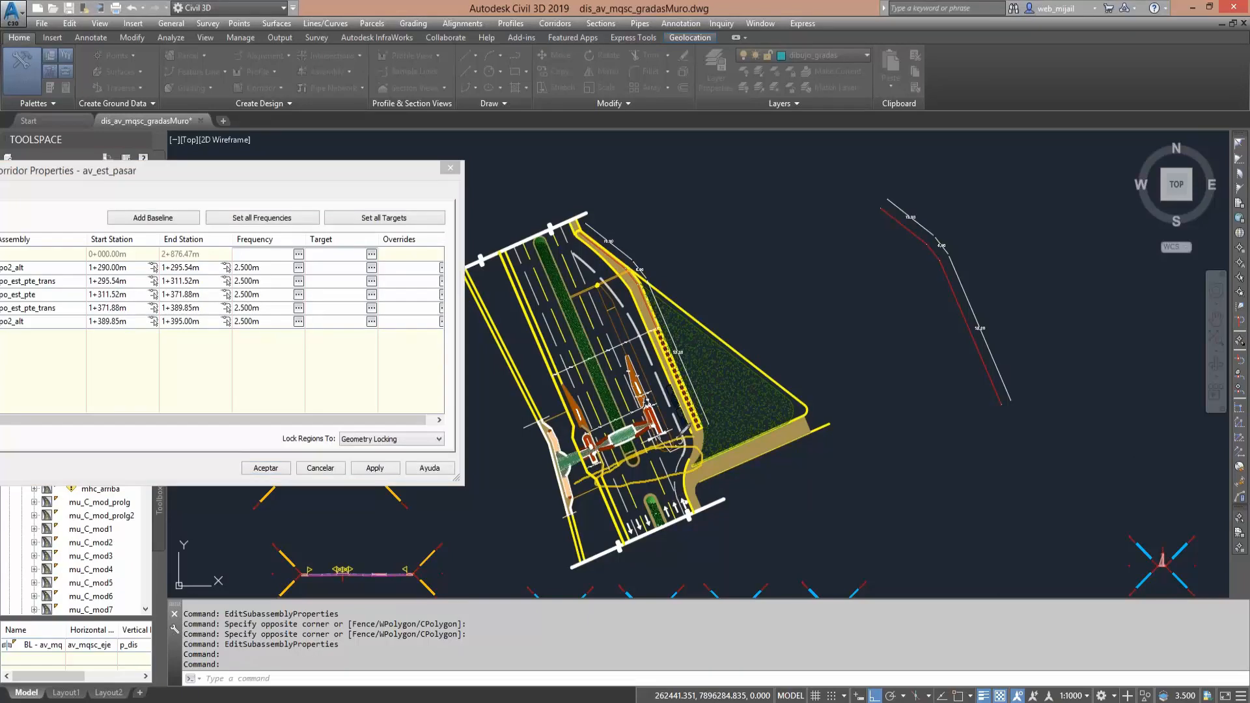
mouse_move(680, 451)
mouse_down()
mouse_move(679, 468)
mouse_move(689, 461)
mouse_up()
mouse_move(594, 246)
mouse_down()
mouse_move(513, 286)
mouse_move(618, 255)
mouse_move(603, 253)
mouse_up()
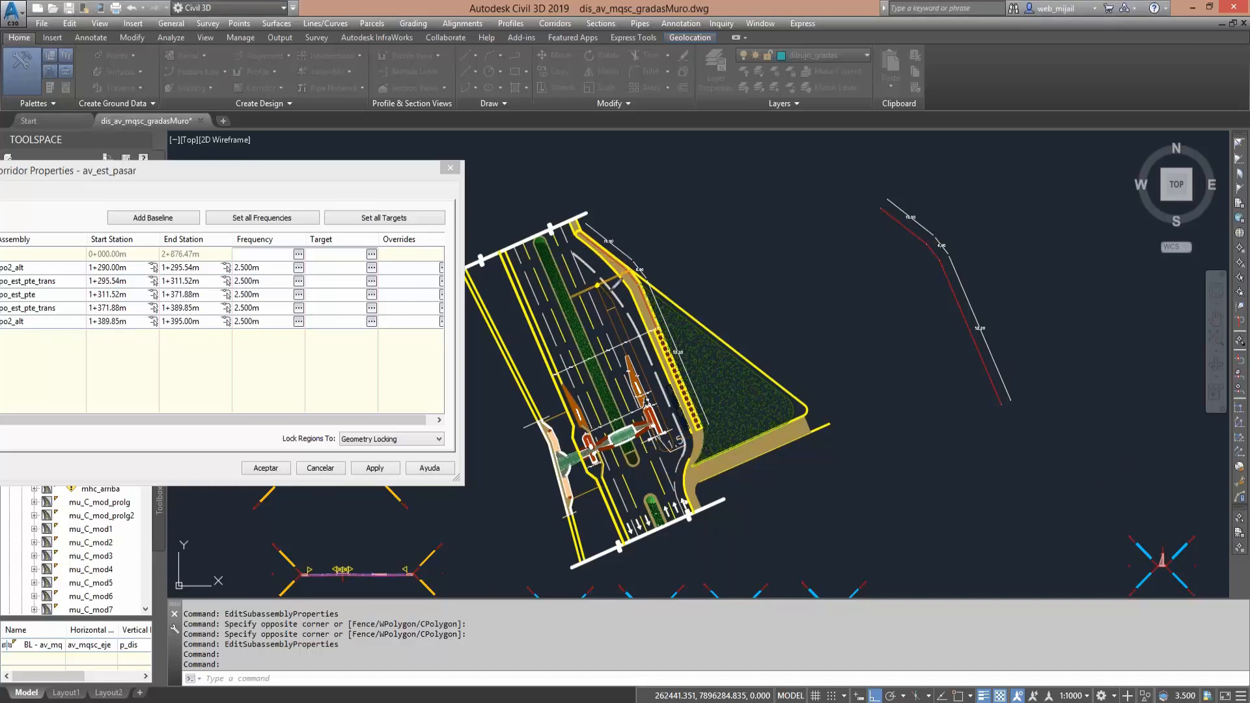
mouse_move(606, 288)
mouse_down()
mouse_move(673, 381)
mouse_move(595, 393)
mouse_move(655, 353)
mouse_move(654, 393)
mouse_move(578, 364)
mouse_move(602, 290)
mouse_move(675, 398)
mouse_up()
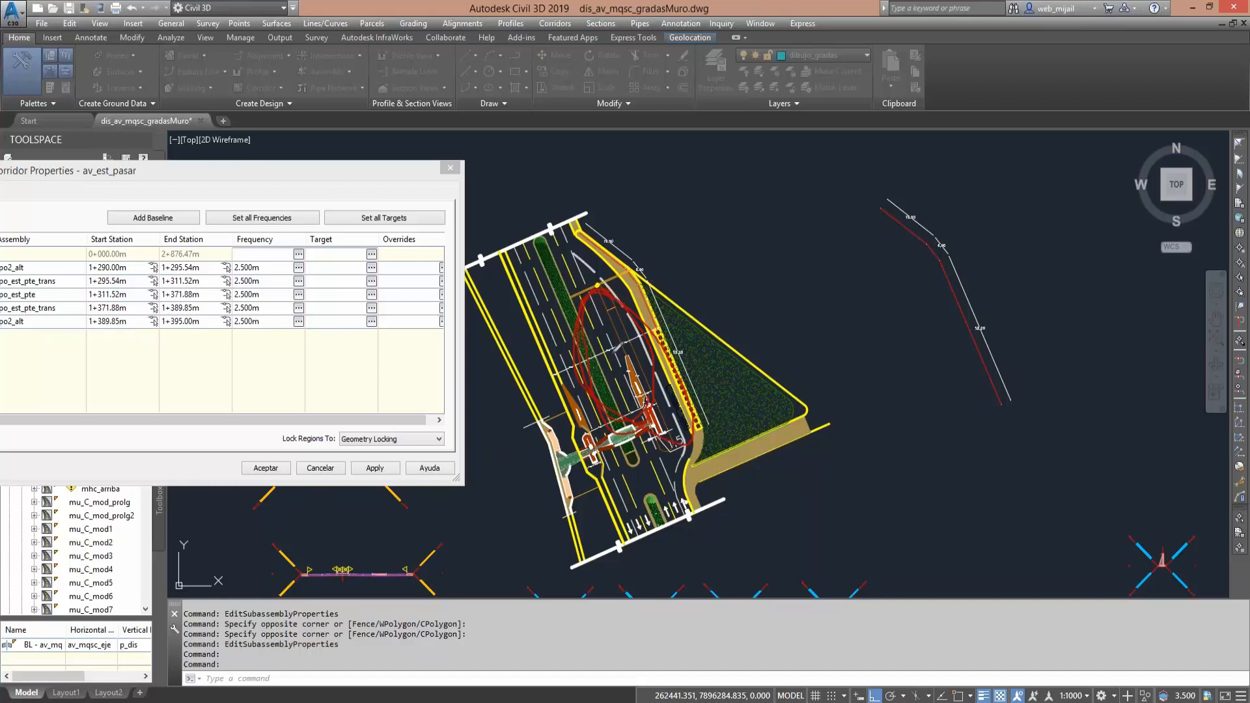
mouse_move(612, 291)
mouse_down()
mouse_move(635, 311)
mouse_move(660, 471)
mouse_up()
click(1214, 461)
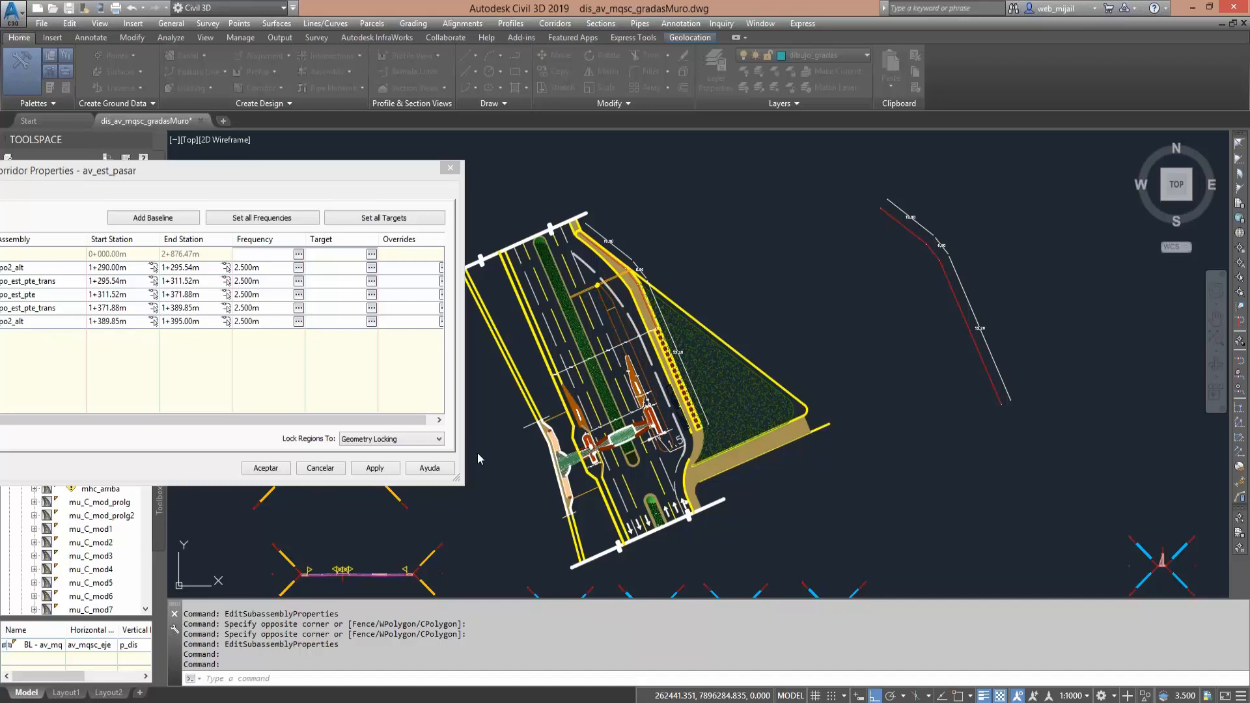
key(Escape)
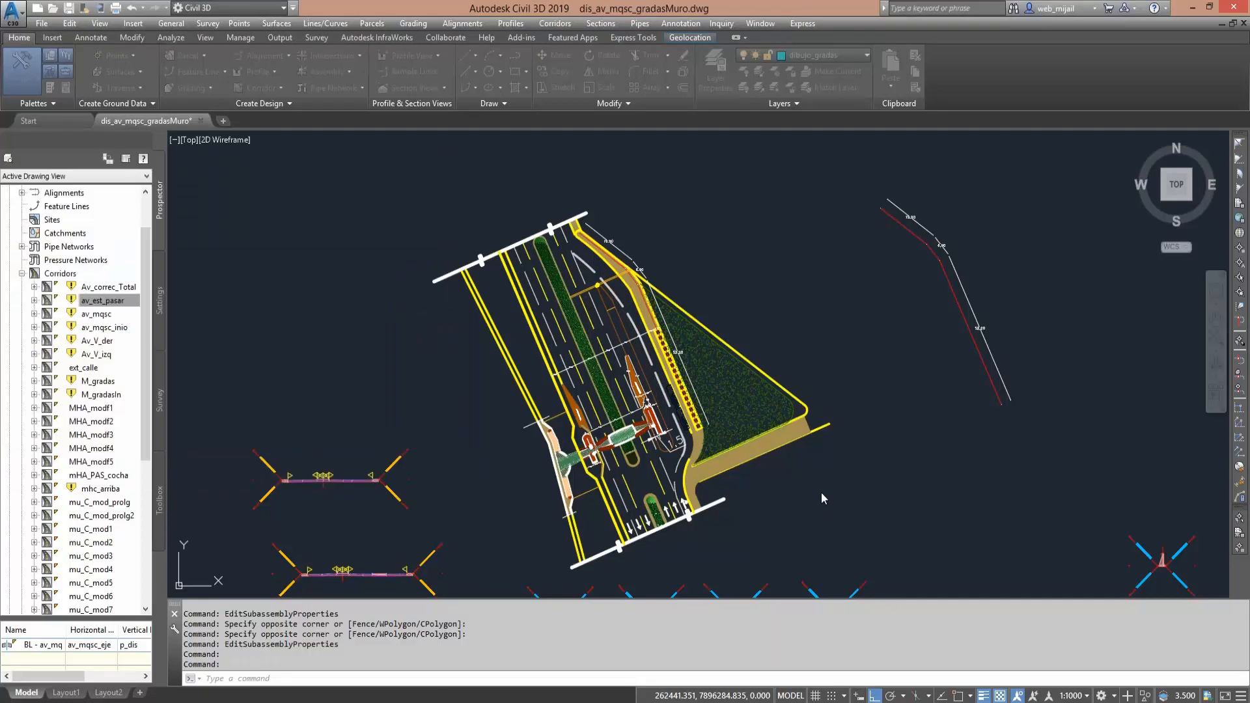
click(822, 492)
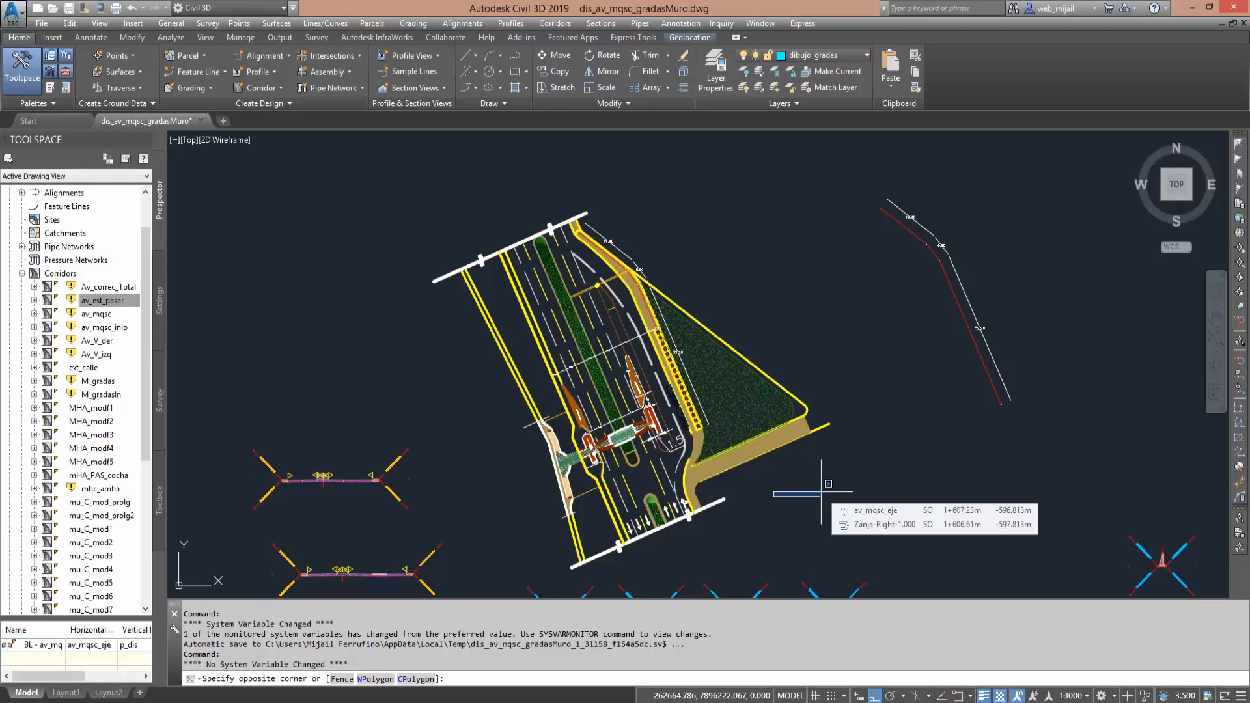
click(819, 486)
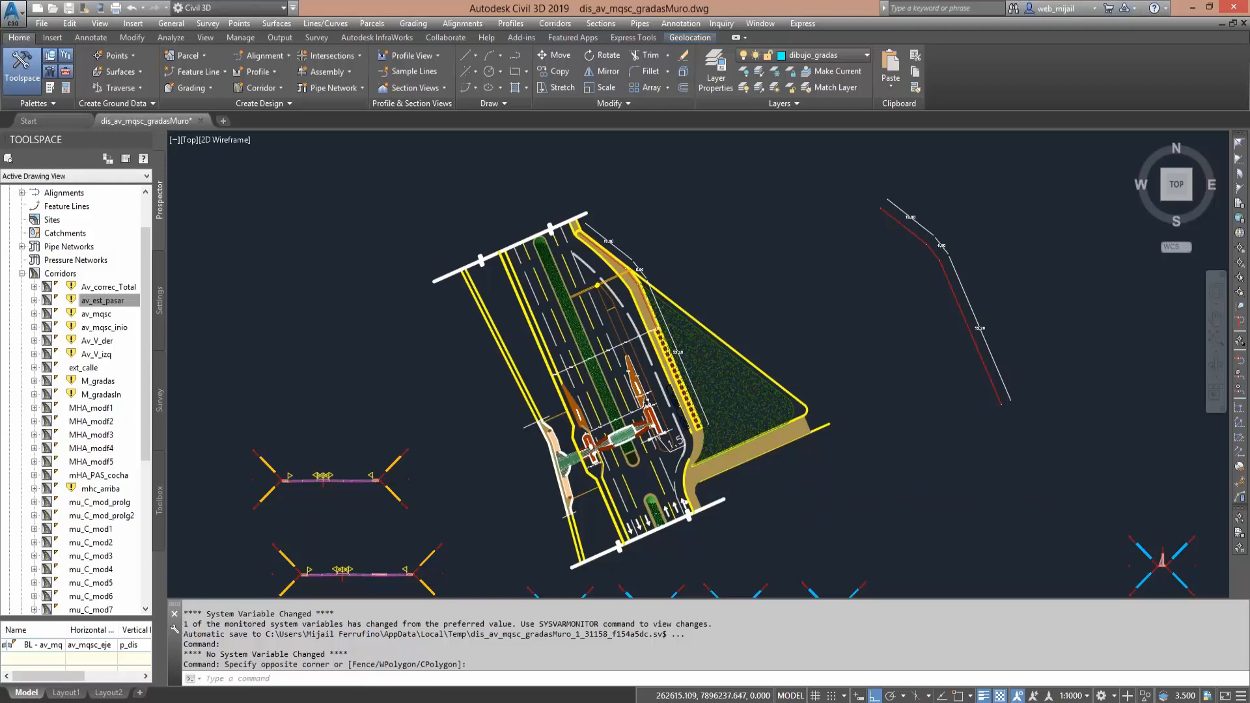
- Examine the pedestrian bridge stairs and the hatched island beside them in the avenue plan
scroll(673, 442, up, 2)
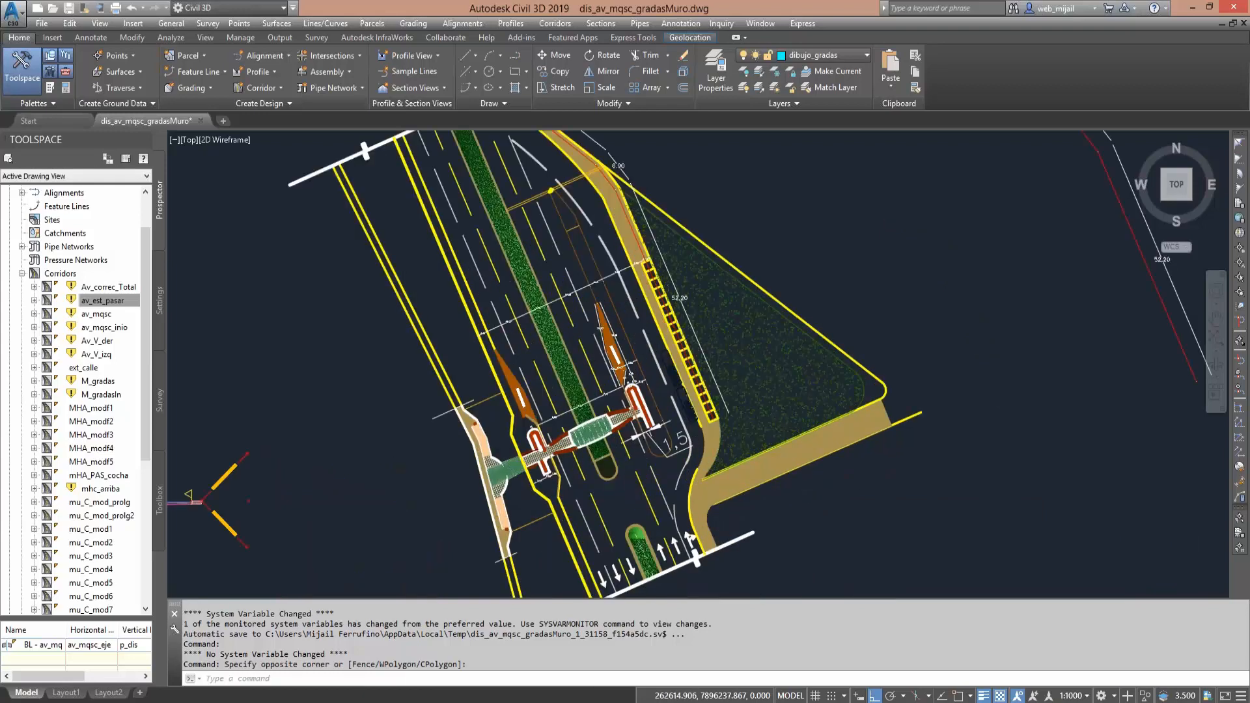
scroll(649, 403, up, 2)
scroll(656, 462, up, 4)
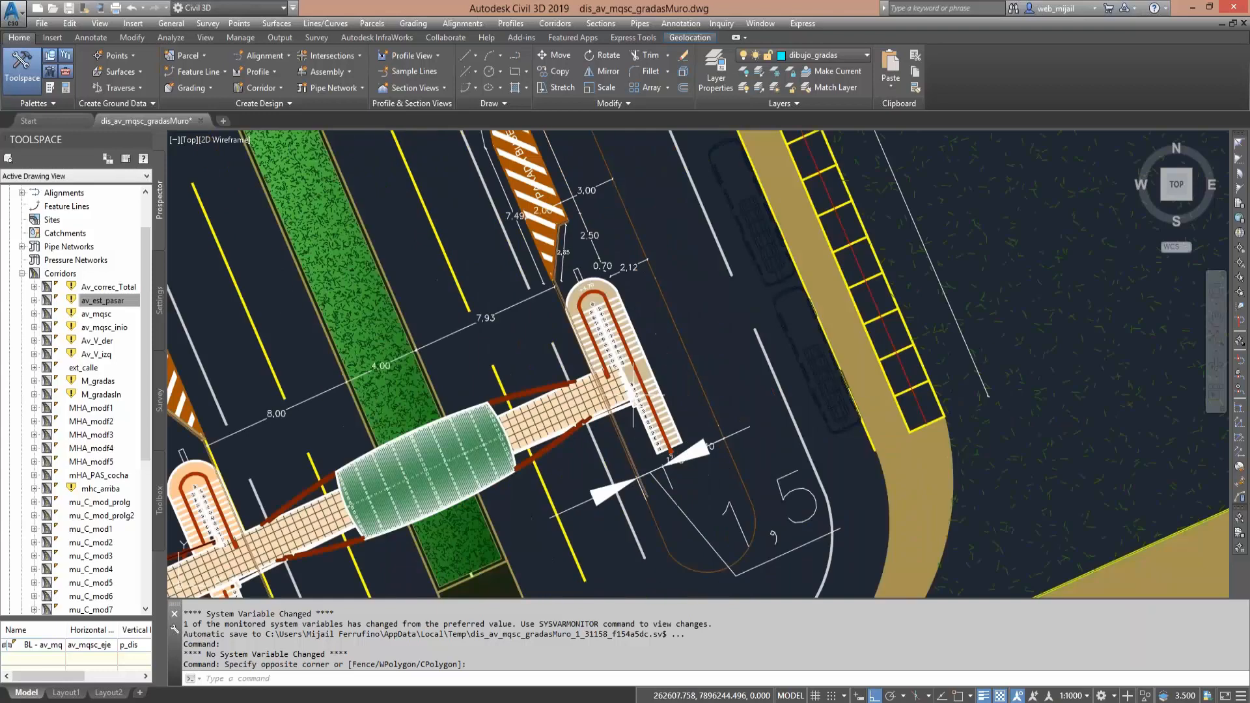
middle_drag(632, 391, 712, 566)
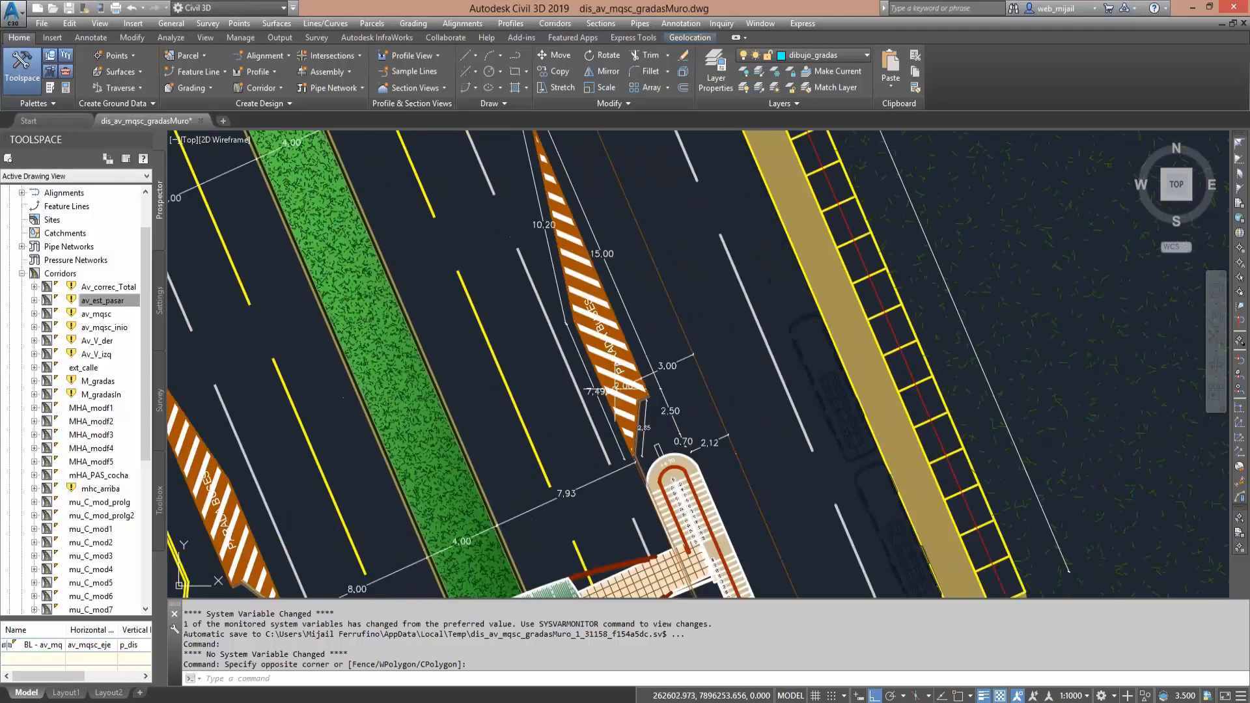
middle_drag(563, 249, 594, 372)
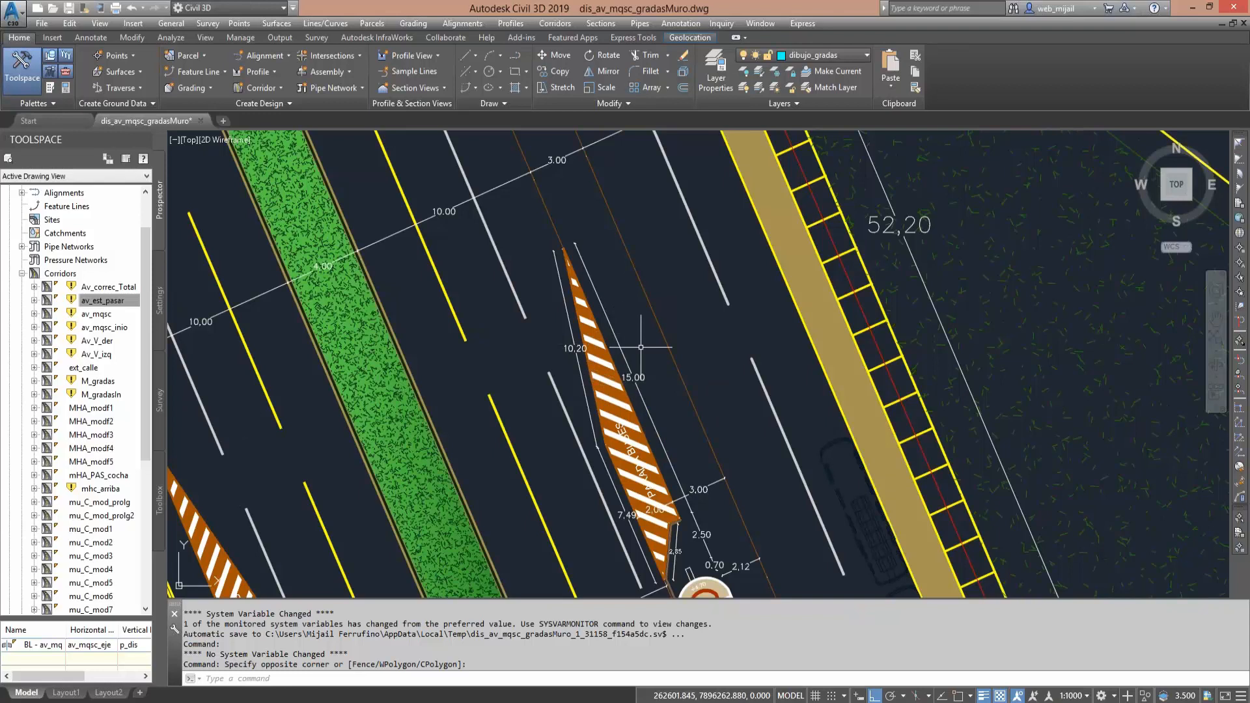
mouse_move(642, 347)
middle_down()
mouse_move(650, 332)
mouse_move(597, 131)
middle_up()
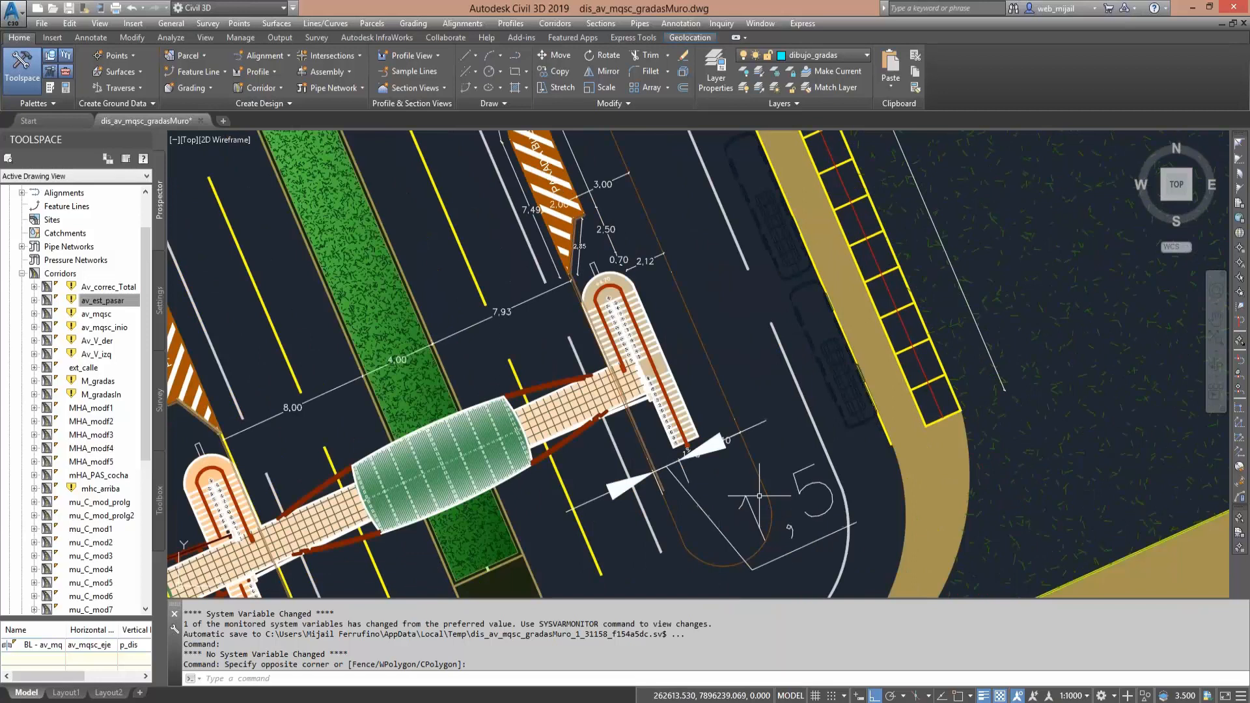
middle_drag(706, 478, 713, 509)
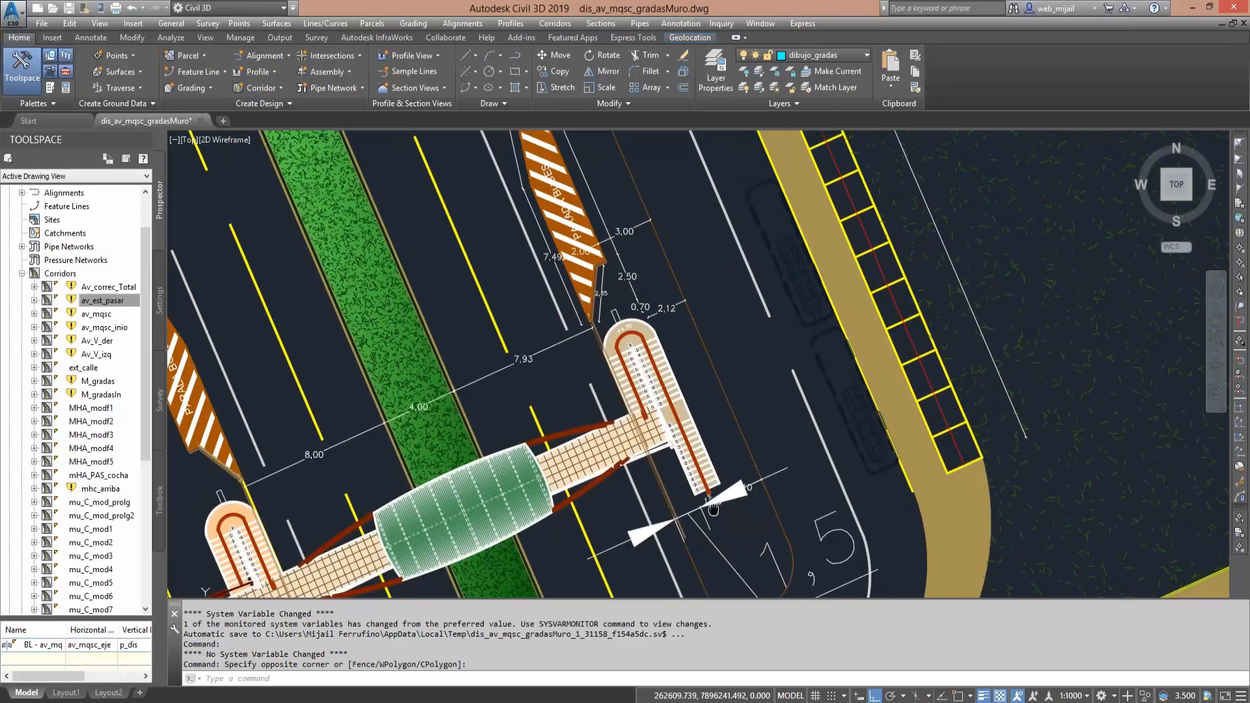
- Follow the extra divider's outline from the bridge stairs to its far tip, and return to the bridge overview
middle_drag(634, 350, 665, 447)
middle_drag(598, 163, 662, 483)
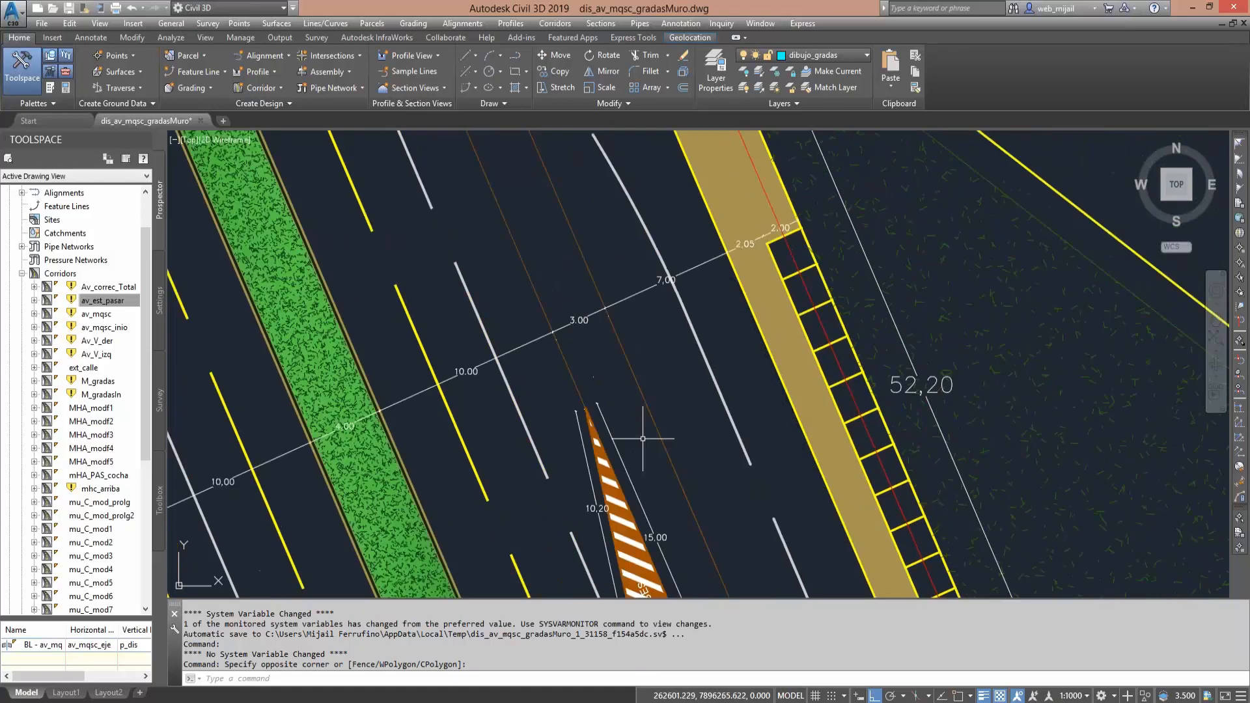
middle_drag(527, 136, 619, 455)
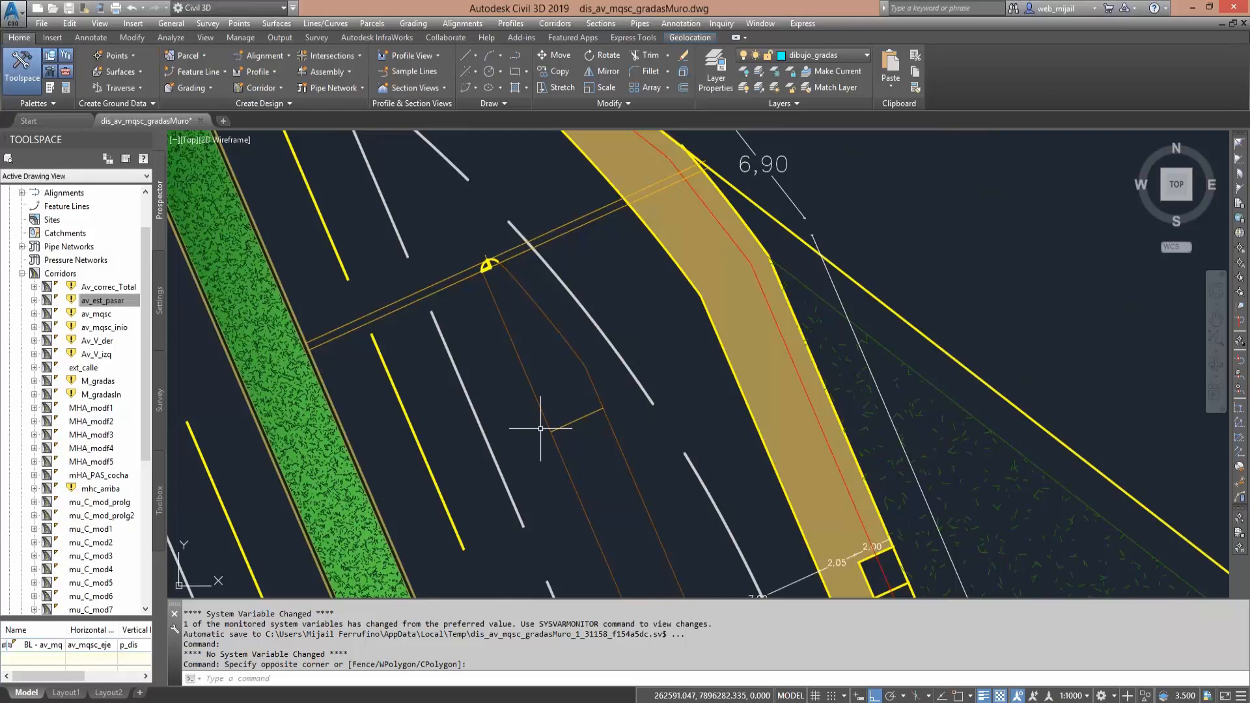
mouse_move(574, 450)
middle_down()
mouse_move(519, 324)
mouse_move(557, 306)
mouse_move(549, 242)
middle_up()
scroll(555, 360, down, 4)
mouse_move(563, 348)
middle_down()
mouse_move(528, 278)
mouse_move(539, 355)
middle_up()
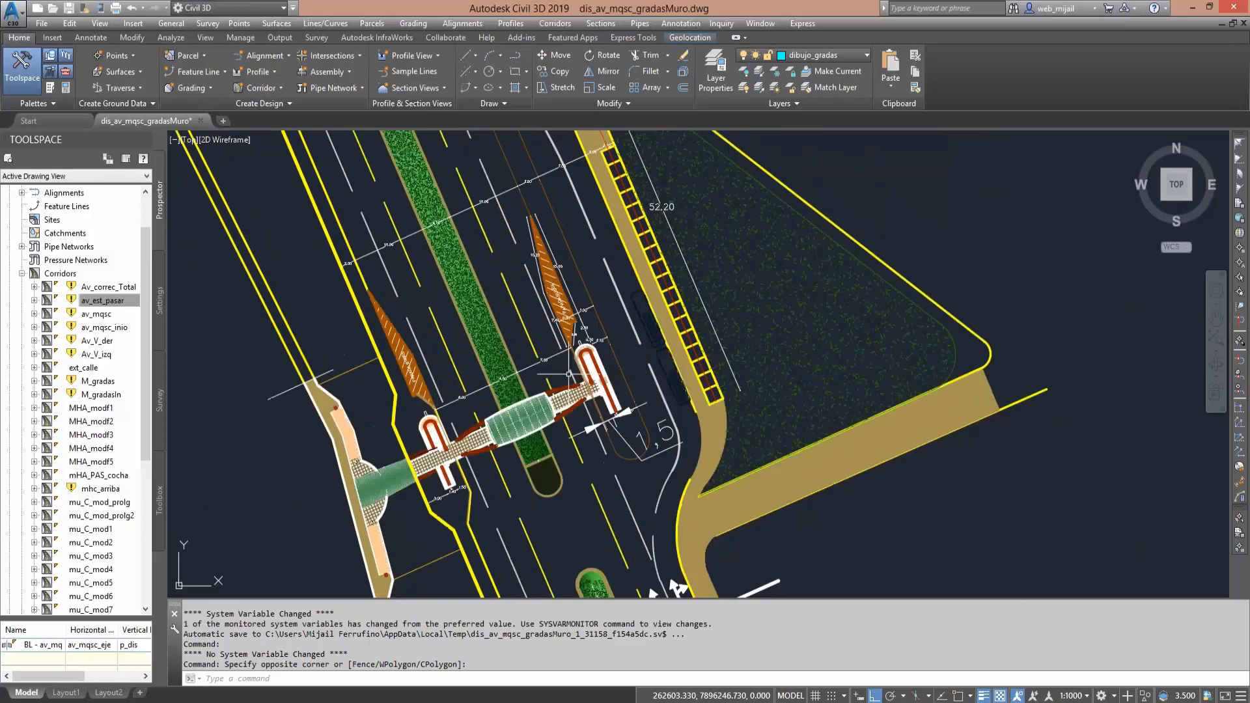
- Reopen the av_est_pasar corridor properties and review its region assemblies and stations against the plan
right_click(137, 300)
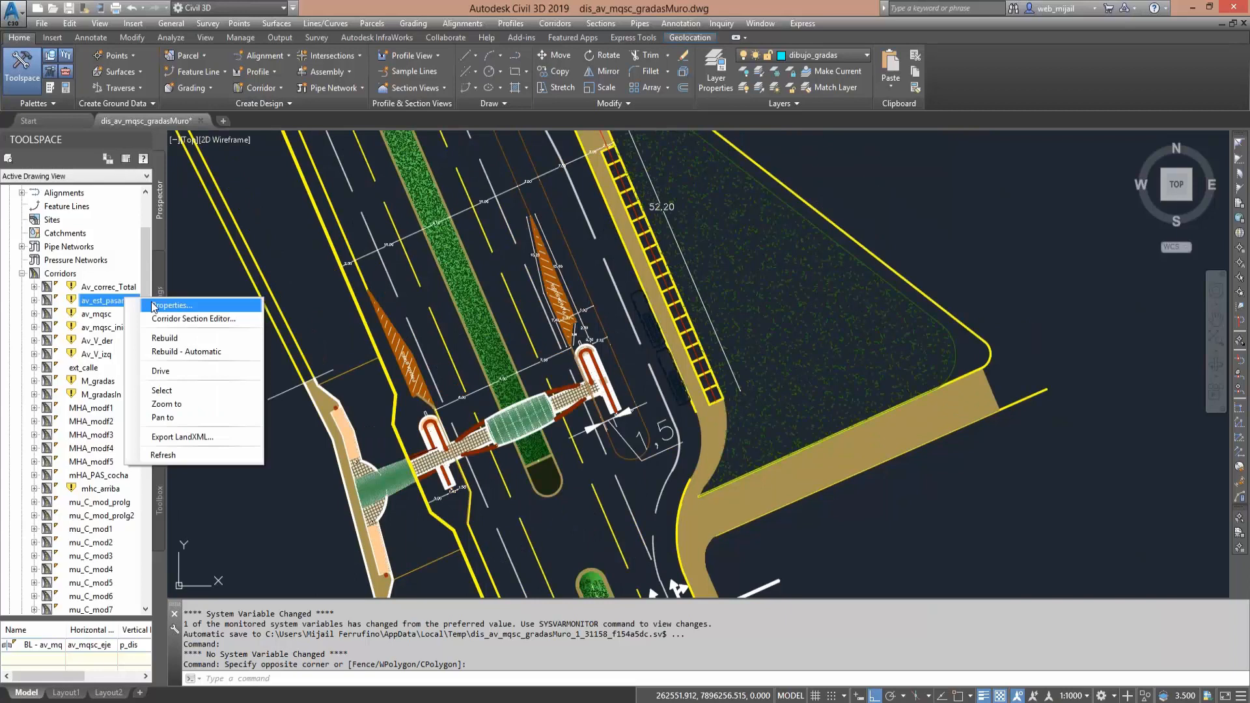
click(154, 305)
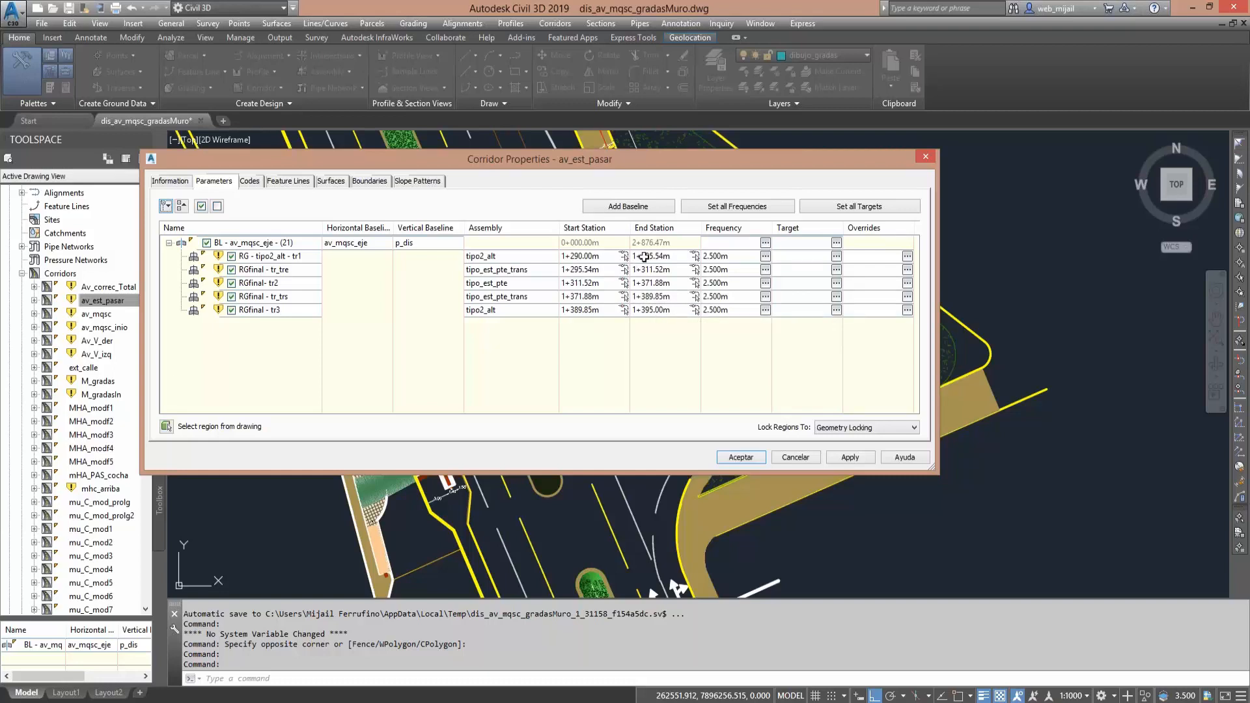
drag(658, 167, 645, 170)
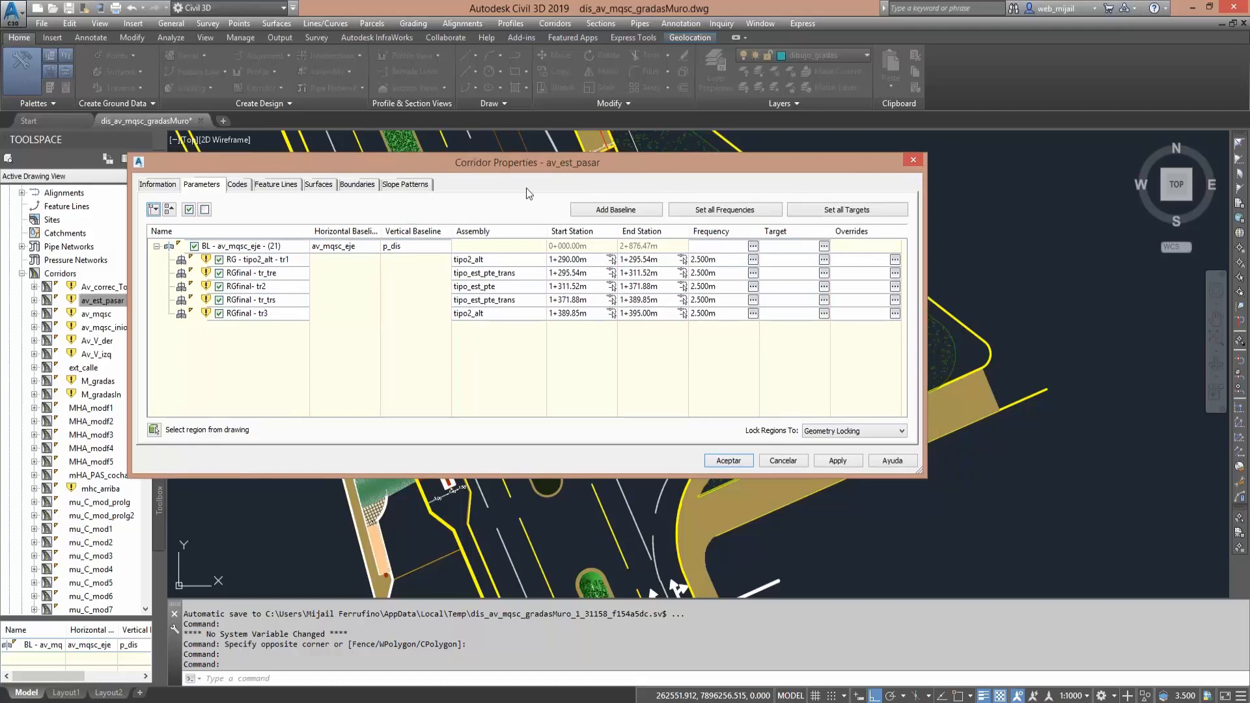
drag(526, 162, 86, 215)
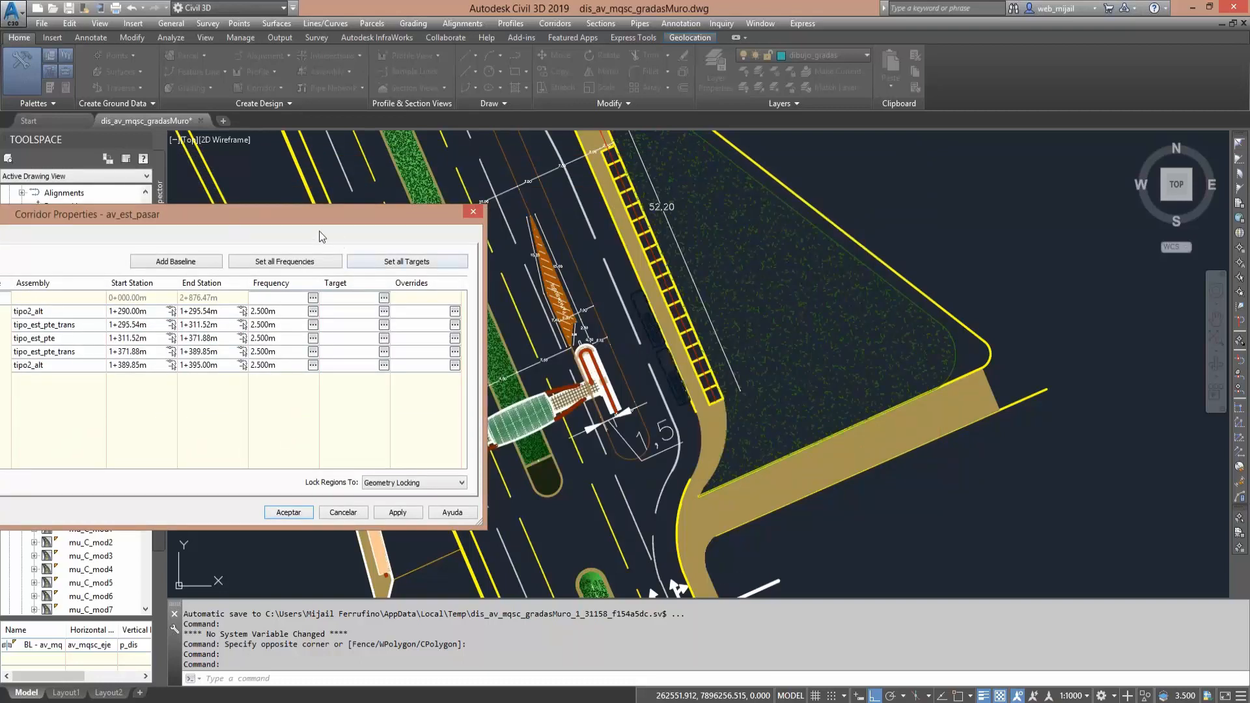
drag(383, 222, 919, 191)
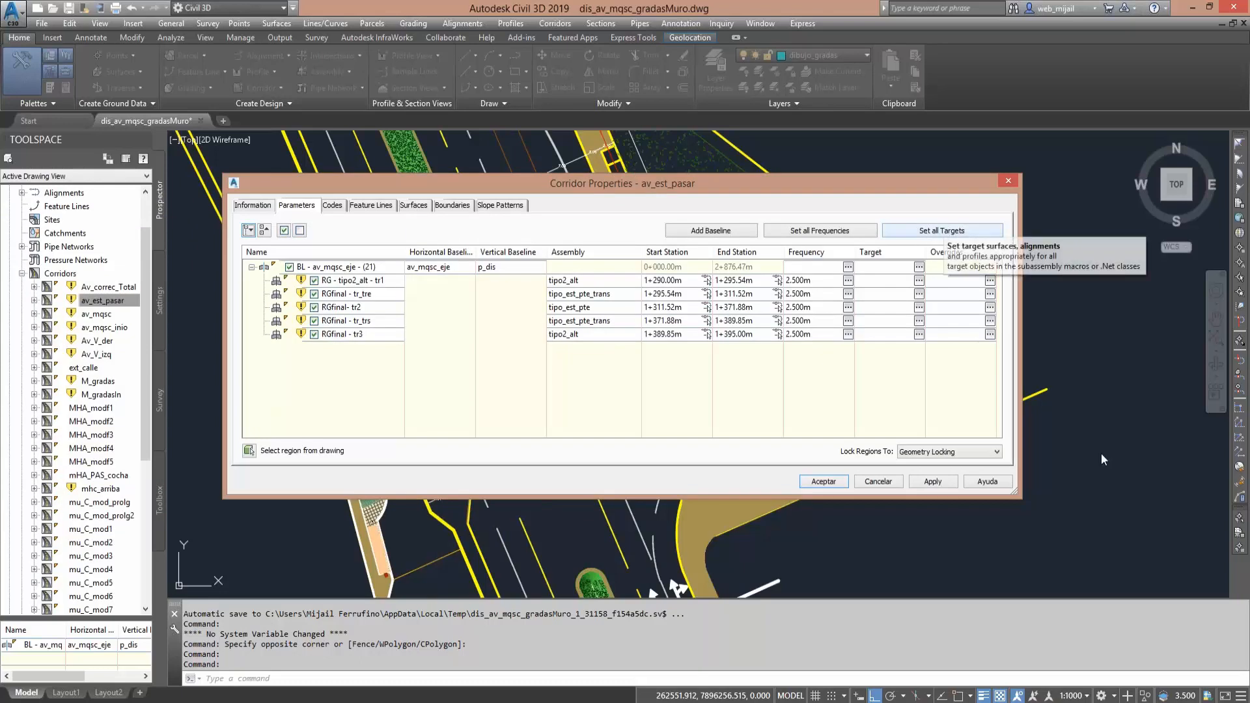
drag(908, 243, 912, 248)
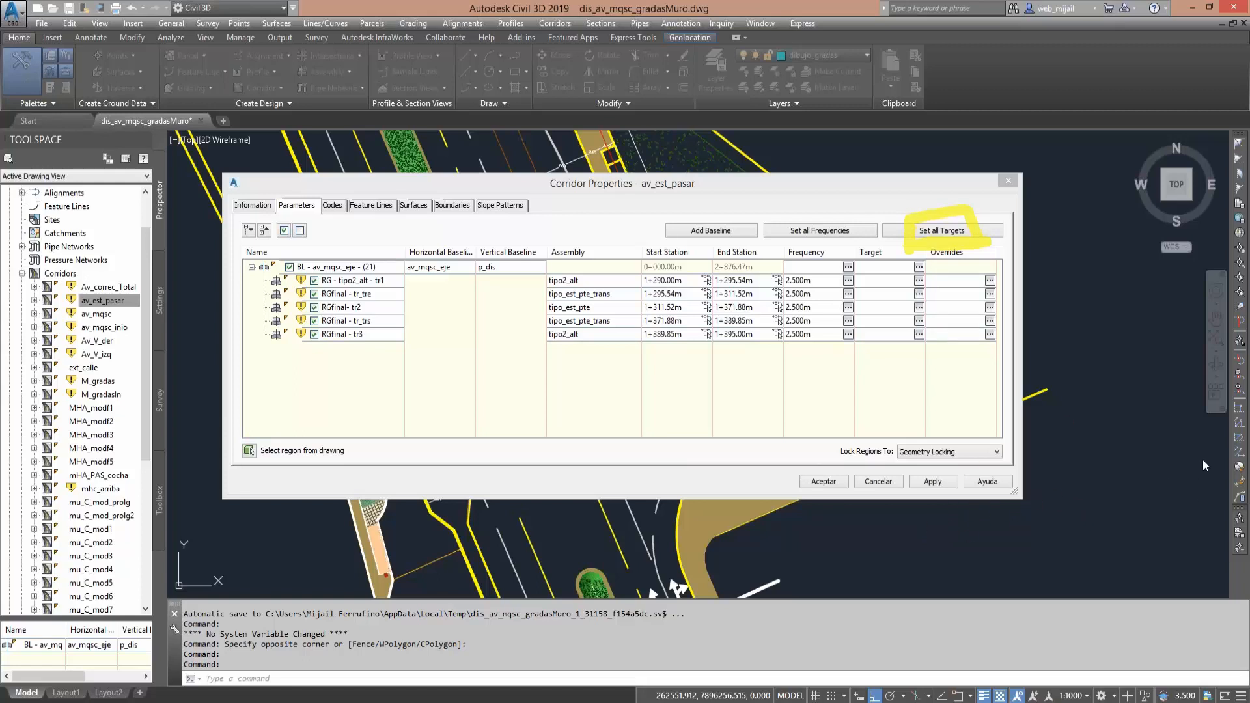
key(Escape)
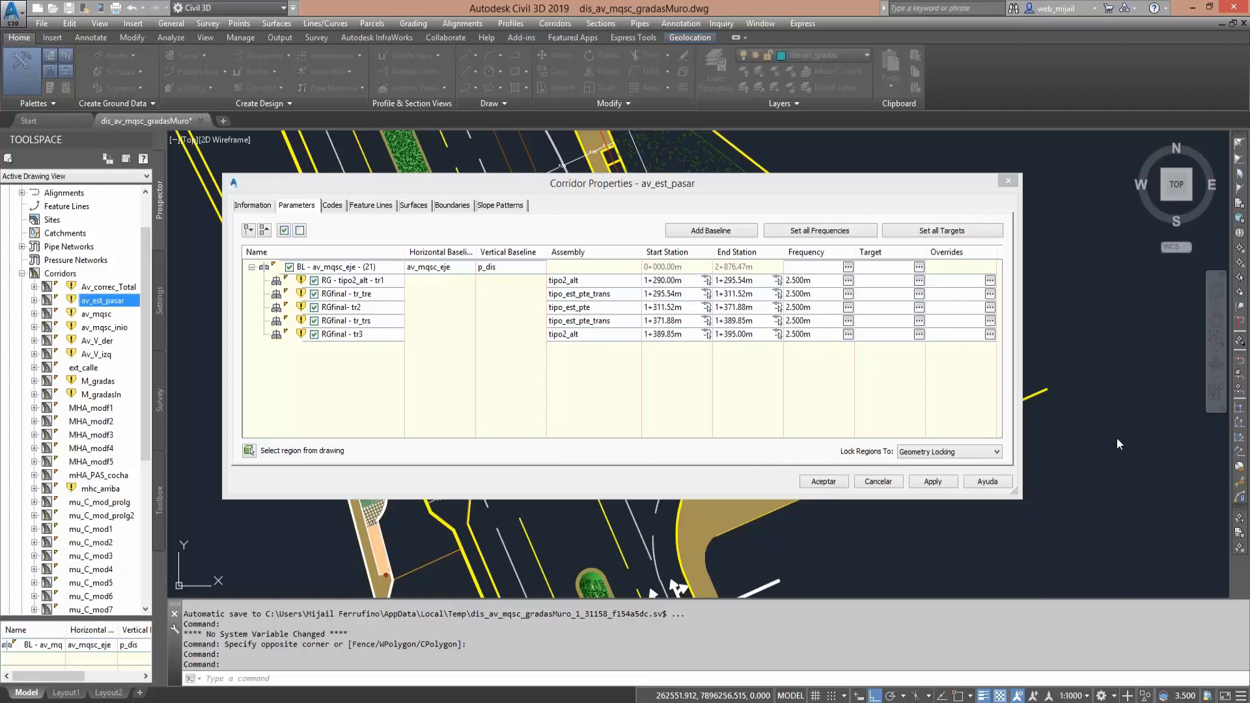
- Open the target mapping for all regions of the corridor and enlarge its window to show more rows
click(954, 225)
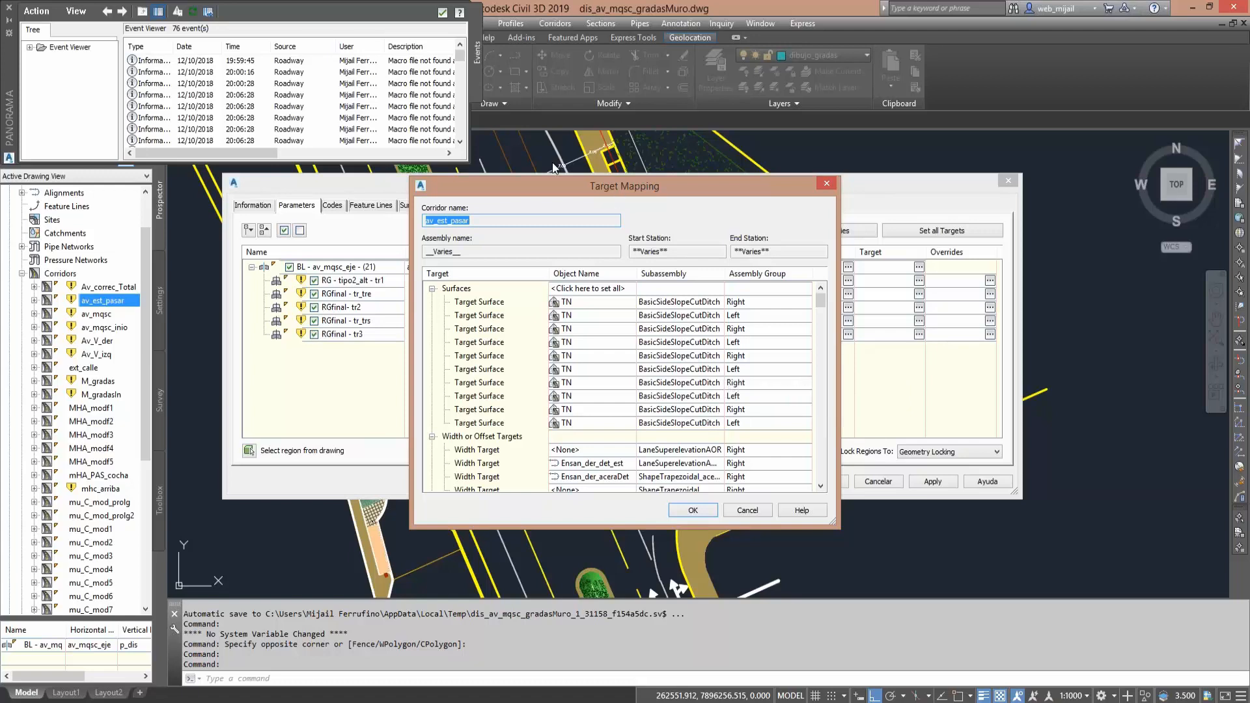
drag(553, 186, 378, 79)
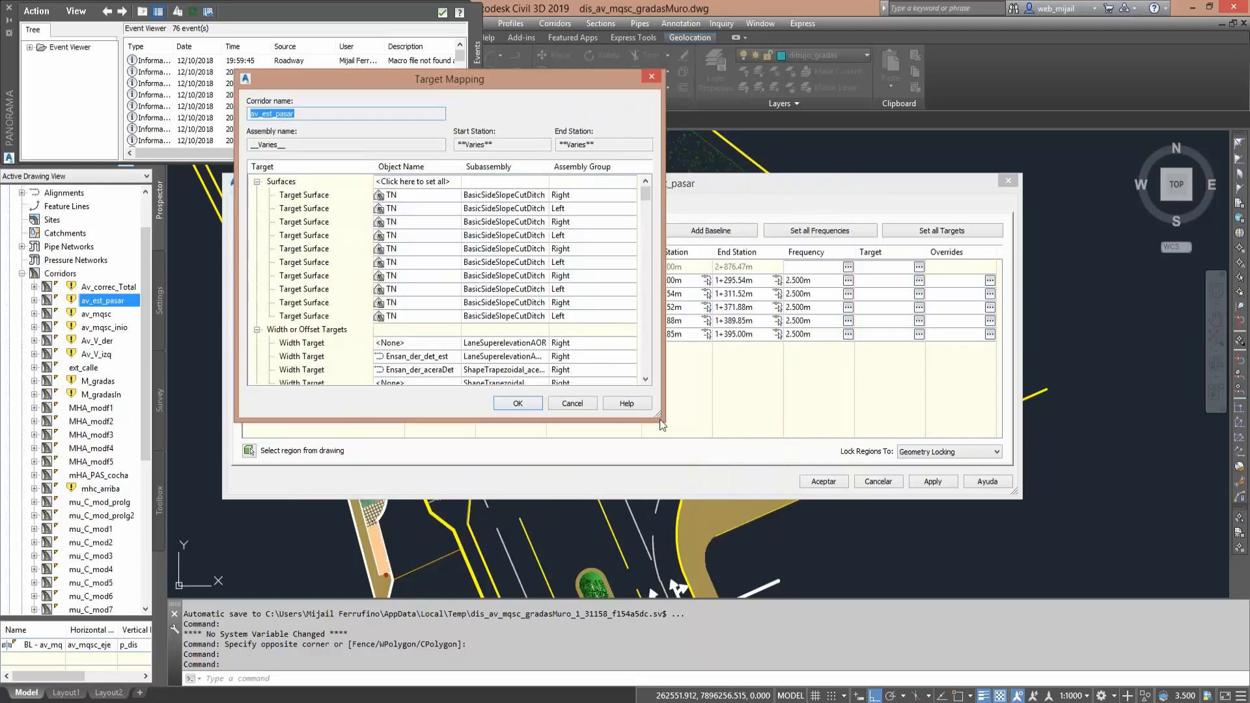
drag(661, 424, 1006, 672)
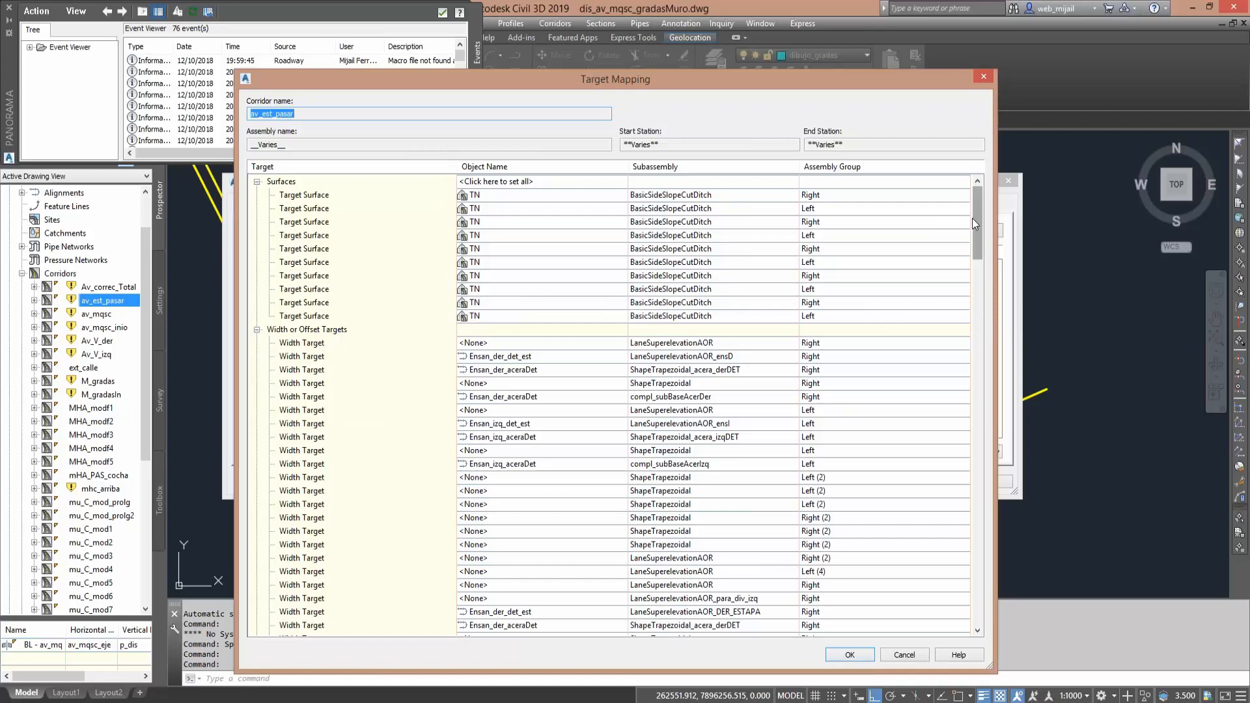
- Look through the surface, width and elevation targets, and check the surface assigned to the BasicSideSlopeCutDitch subassemblies
drag(974, 217, 271, 192)
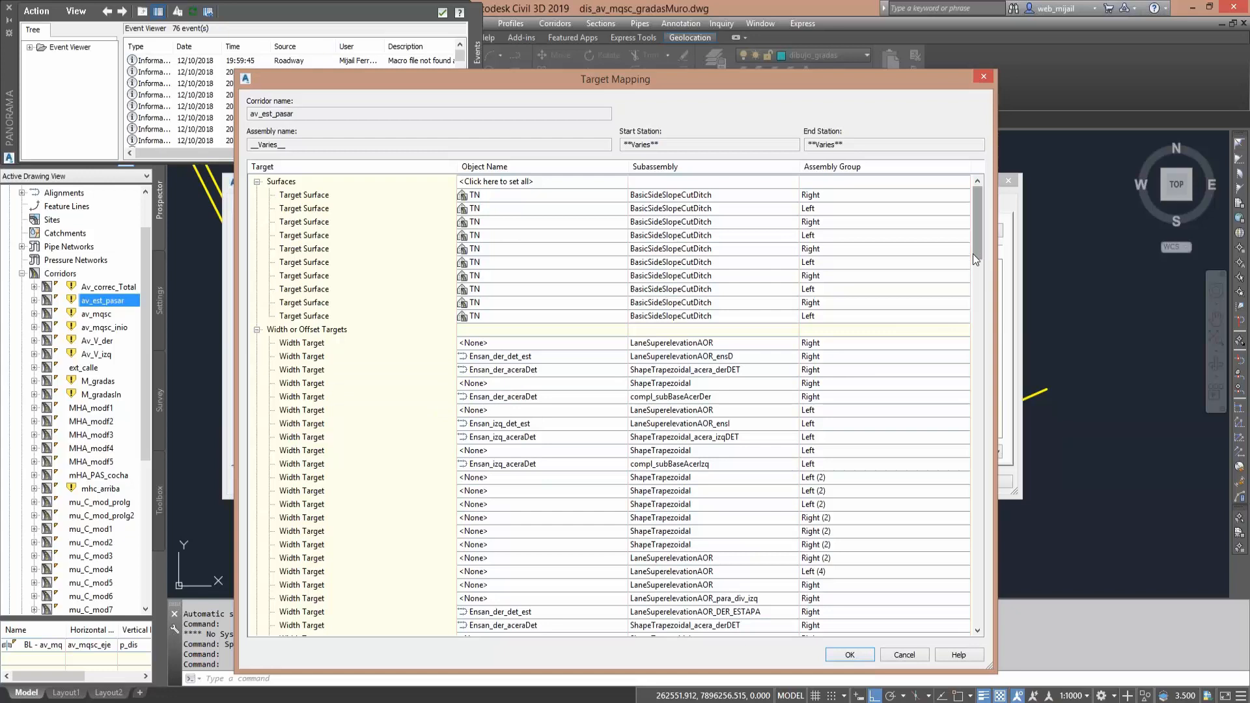
drag(975, 259, 983, 445)
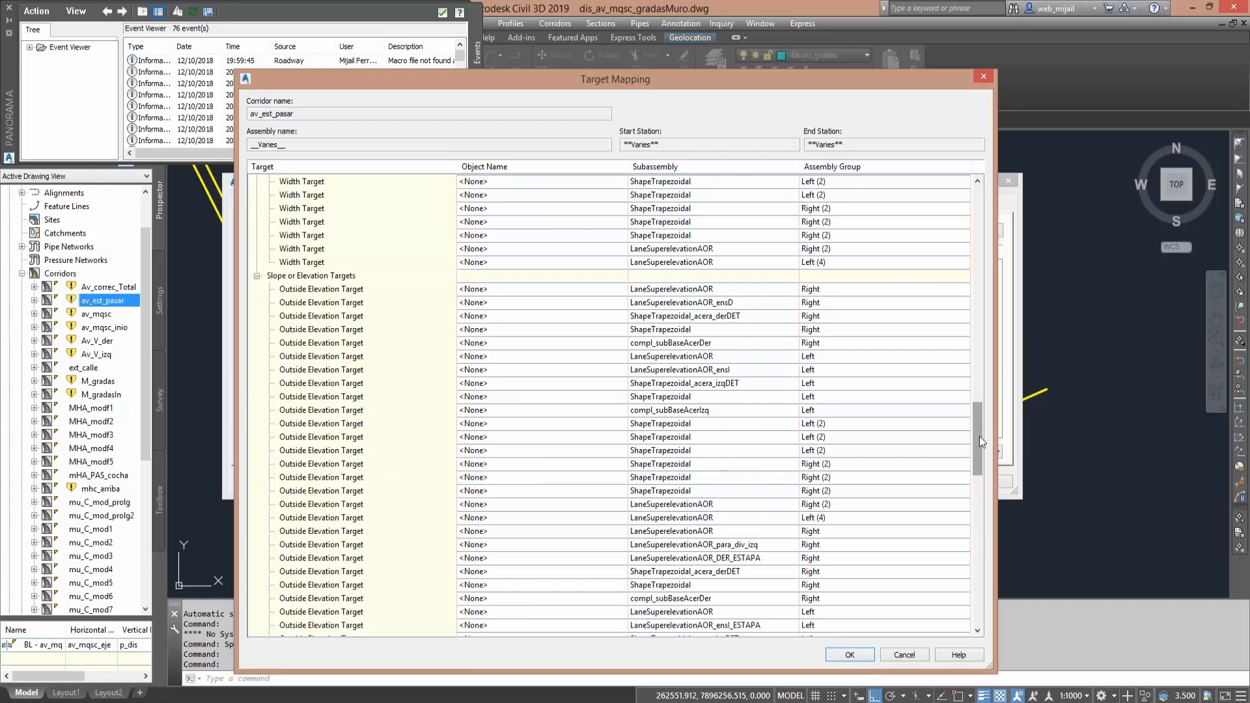
drag(980, 436, 965, 186)
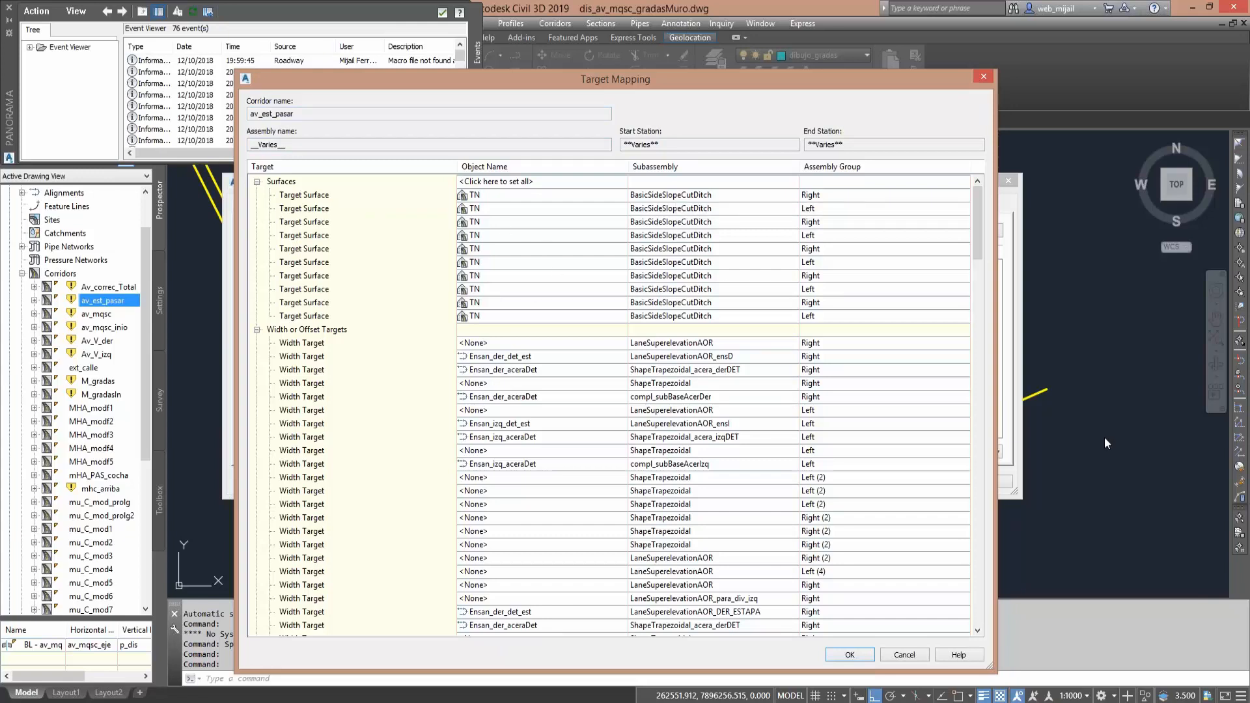
drag(727, 177, 584, 317)
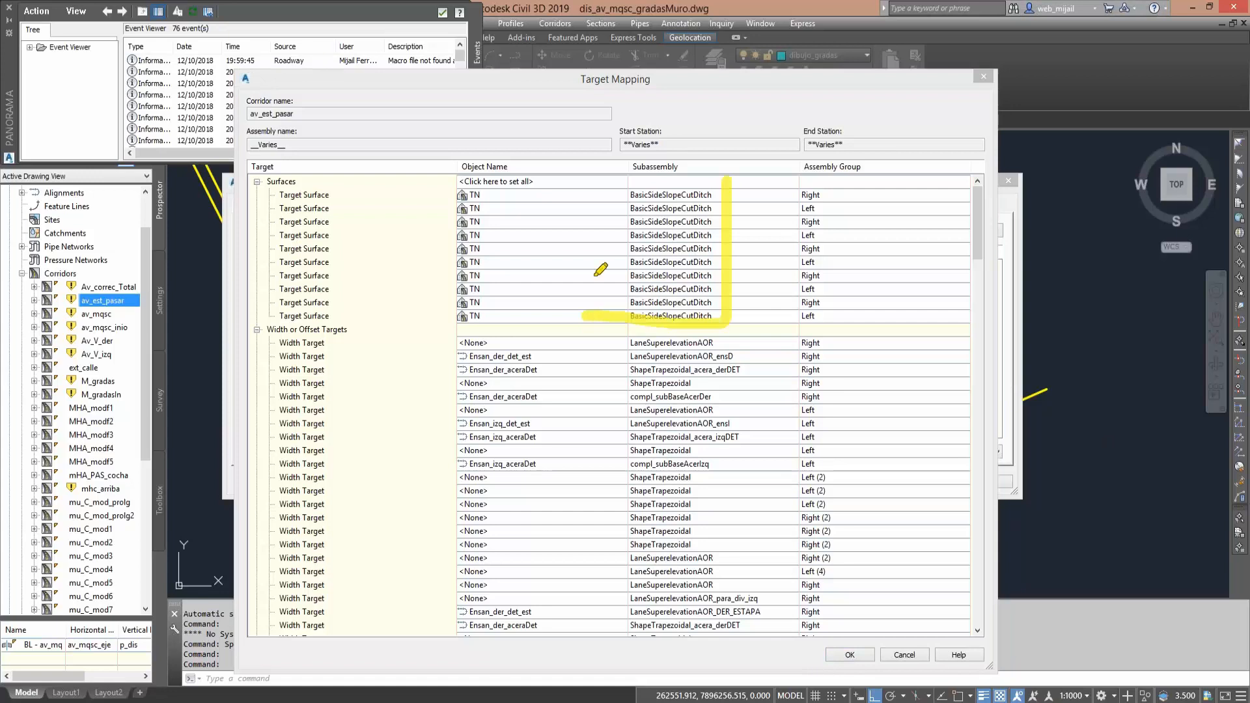
mouse_move(493, 177)
mouse_down()
mouse_move(495, 280)
mouse_move(420, 313)
mouse_up()
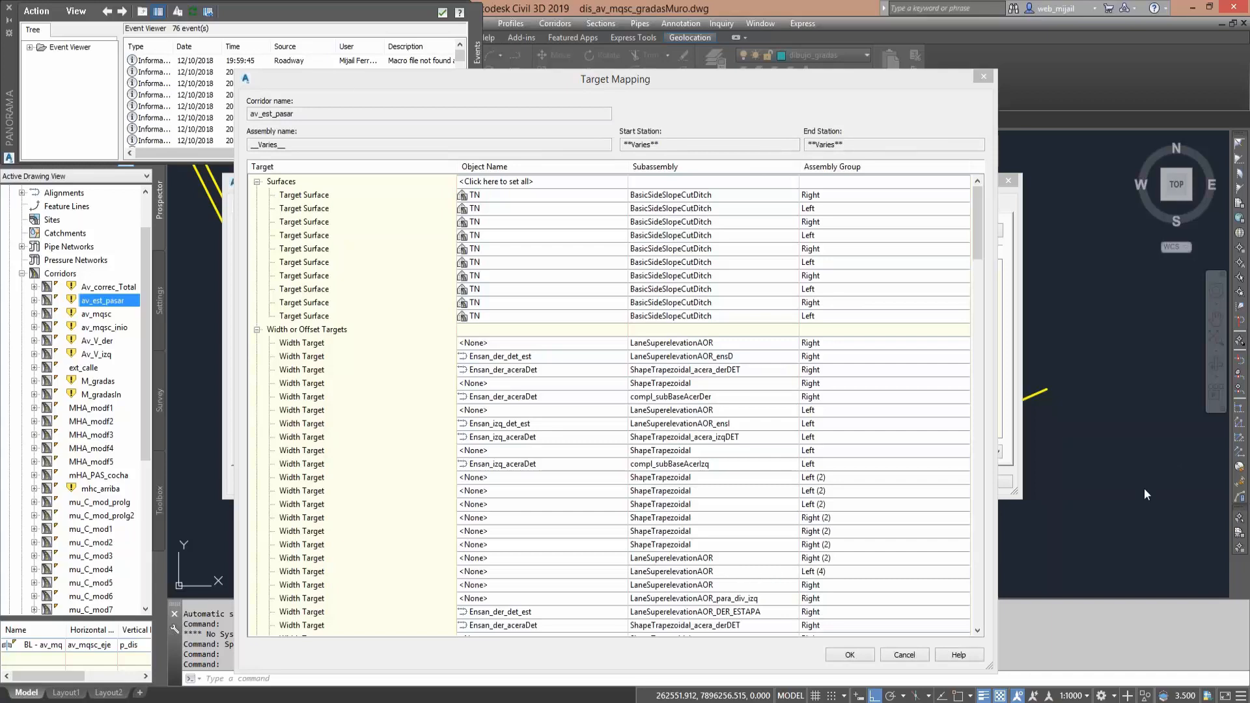
- Examine the width or offset targets and match the assigned alignments to the right lane and sidewalk subassemblies
drag(979, 231, 979, 254)
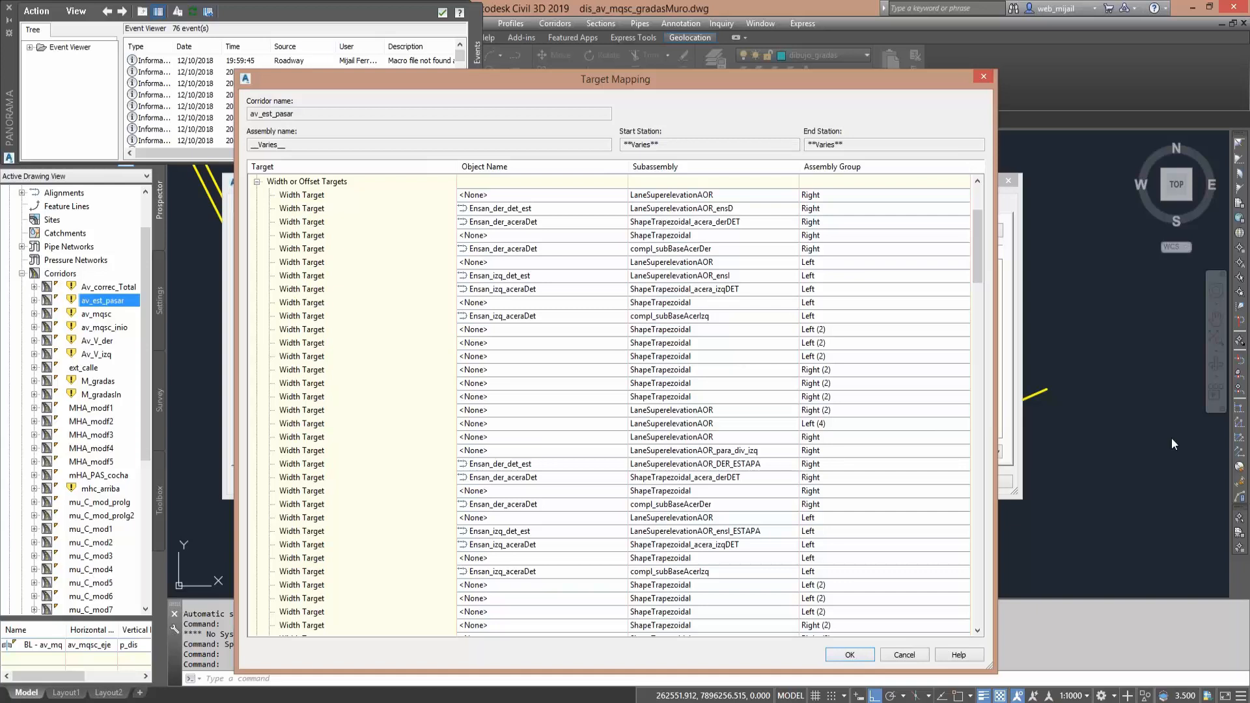
mouse_move(274, 170)
mouse_down()
mouse_move(352, 179)
mouse_move(272, 166)
mouse_up()
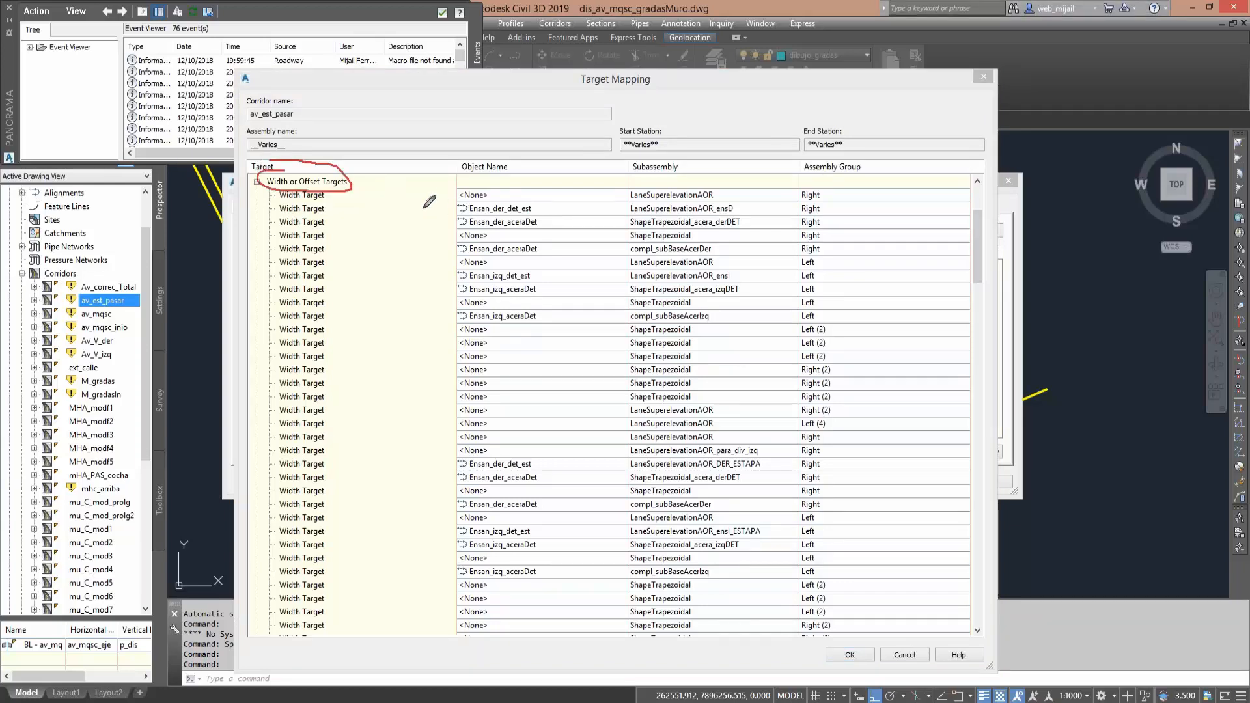
mouse_move(409, 212)
mouse_down()
mouse_move(446, 208)
mouse_move(433, 214)
mouse_move(449, 248)
mouse_move(429, 258)
mouse_up()
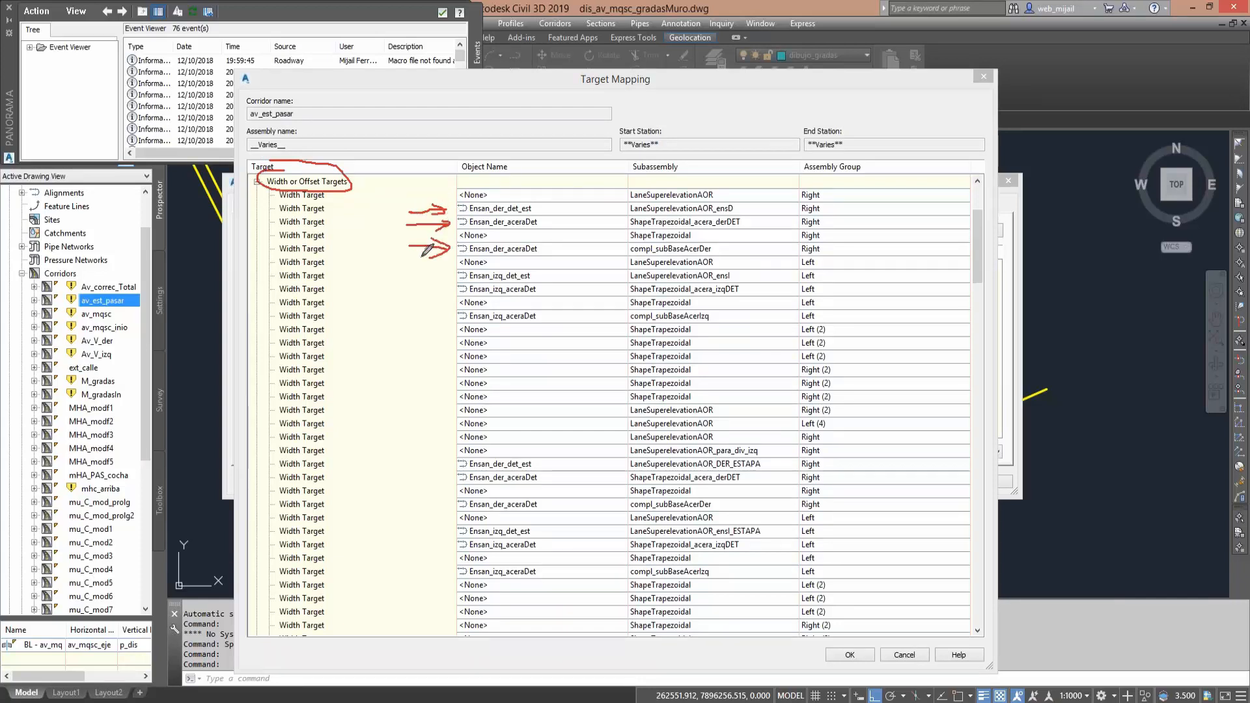
mouse_move(762, 203)
mouse_down()
mouse_move(677, 187)
mouse_move(618, 211)
mouse_move(742, 223)
mouse_move(765, 195)
mouse_up()
mouse_move(623, 218)
mouse_down()
mouse_move(651, 225)
mouse_move(597, 214)
mouse_up()
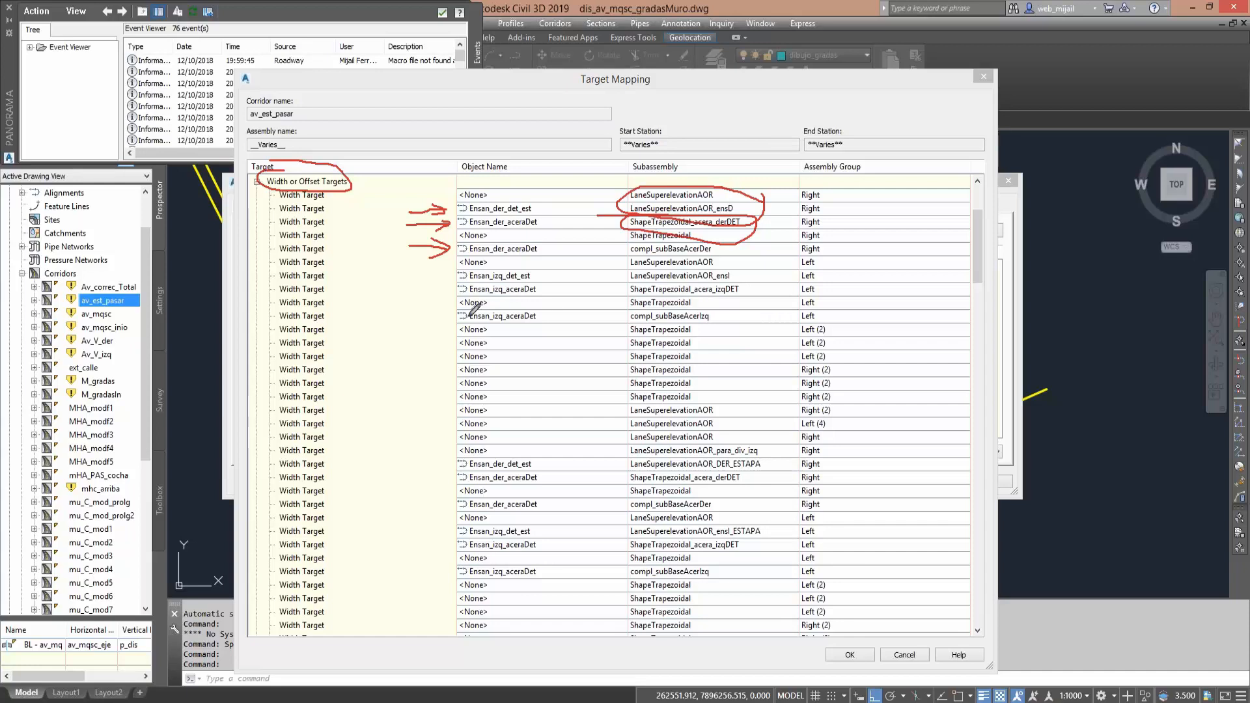
- Check the width targets assigned to compl_subBaseAcerIzq and the divider and ESTAPA lane subassemblies
mouse_move(414, 319)
mouse_down()
mouse_move(465, 315)
mouse_move(444, 328)
mouse_up()
mouse_move(623, 321)
mouse_down()
mouse_move(625, 311)
mouse_move(706, 309)
mouse_move(716, 321)
mouse_move(624, 324)
mouse_up()
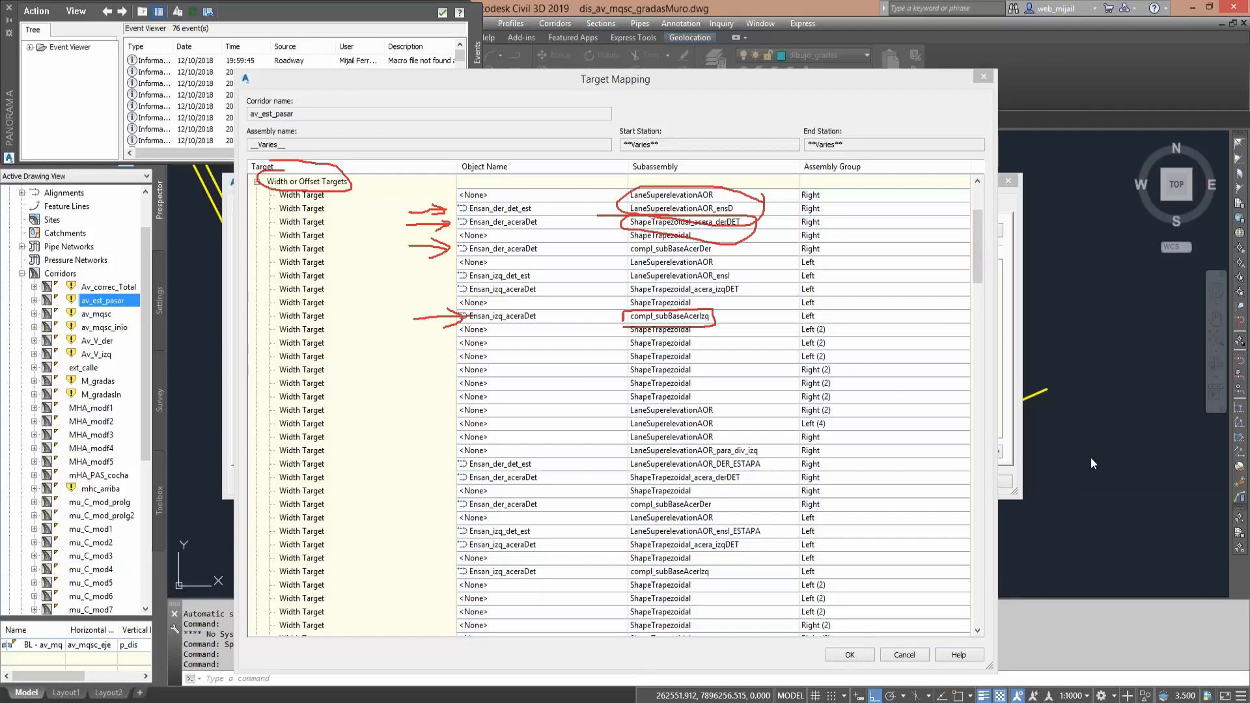
drag(976, 259, 976, 281)
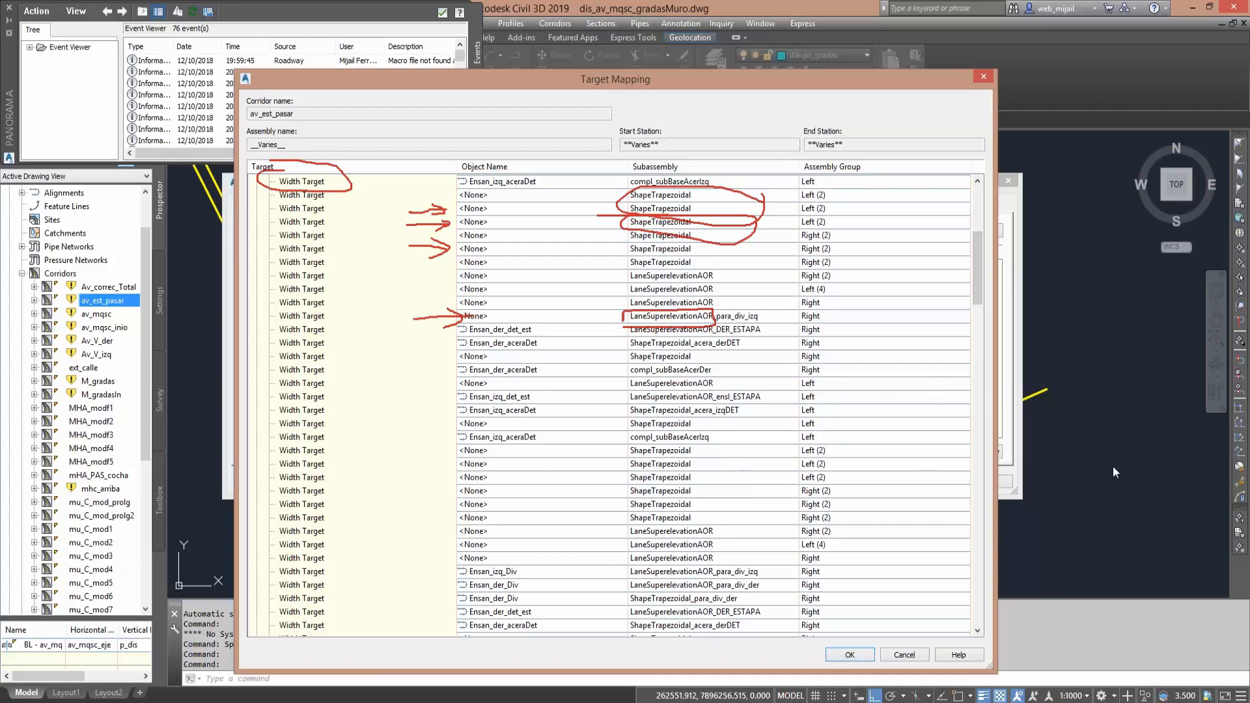
key(ctrl+shift+3)
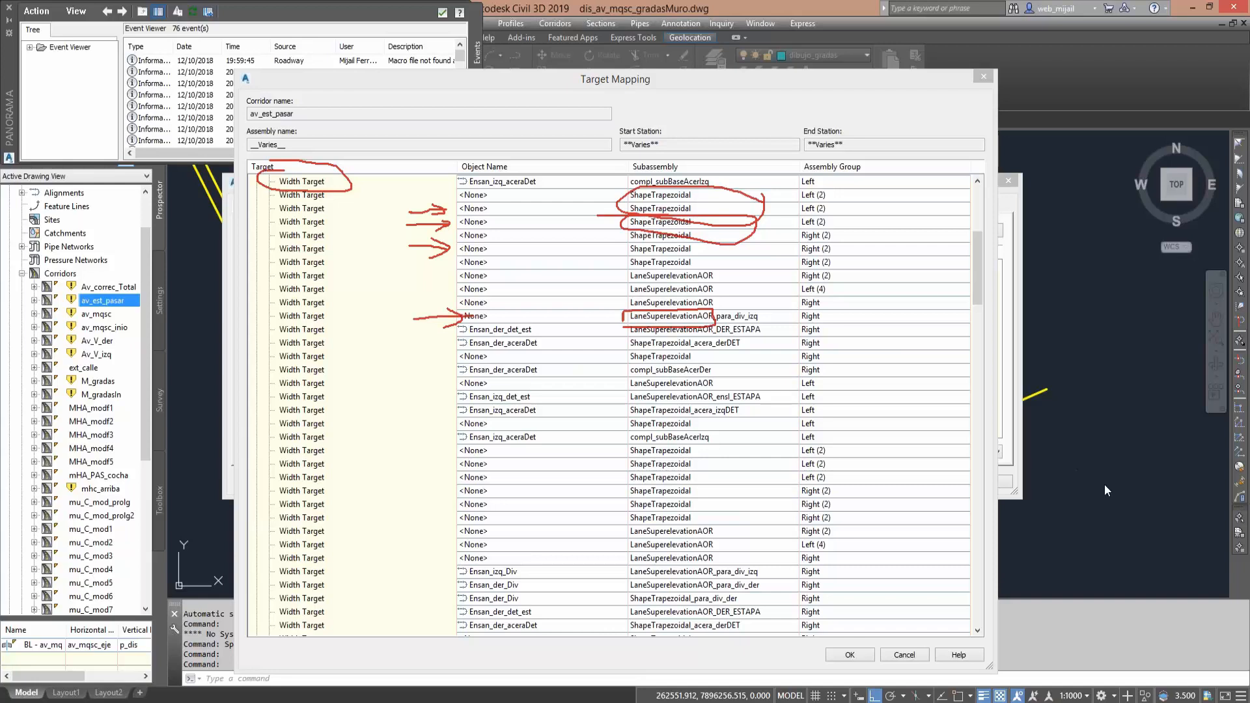
drag(972, 276, 973, 231)
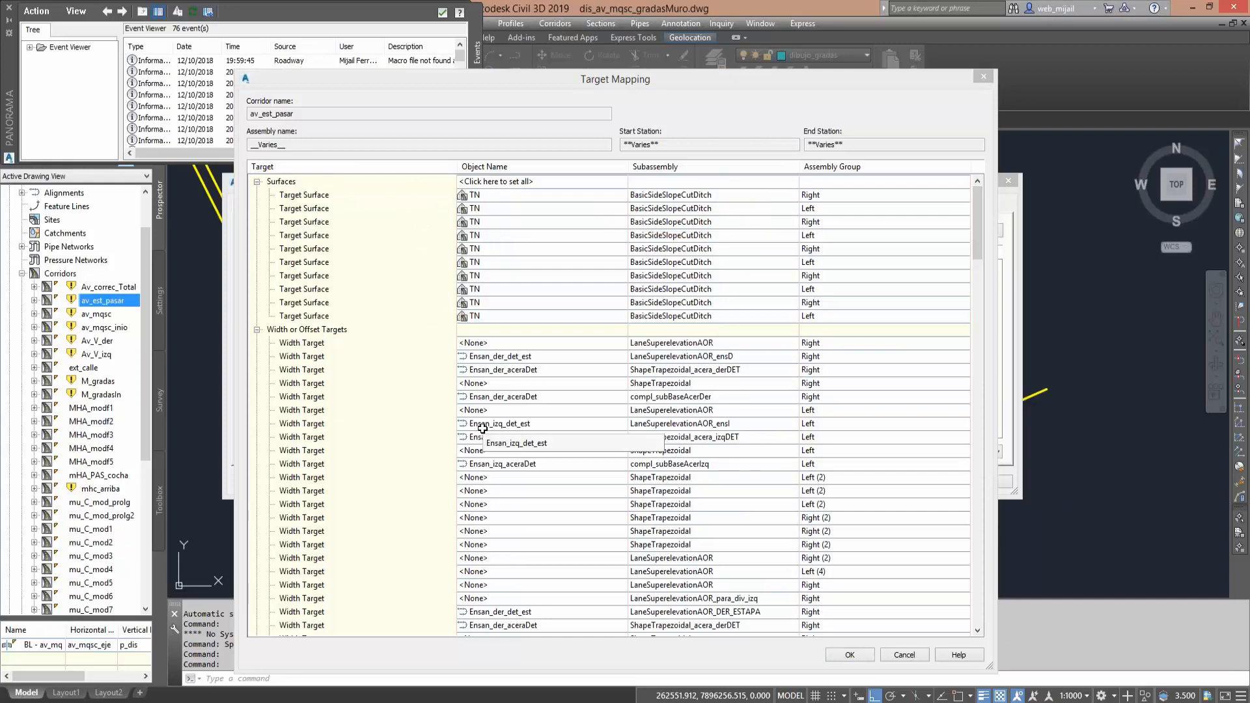
- Move the Target Mapping window aside and compare its width targets with the corridor's region list
click(633, 81)
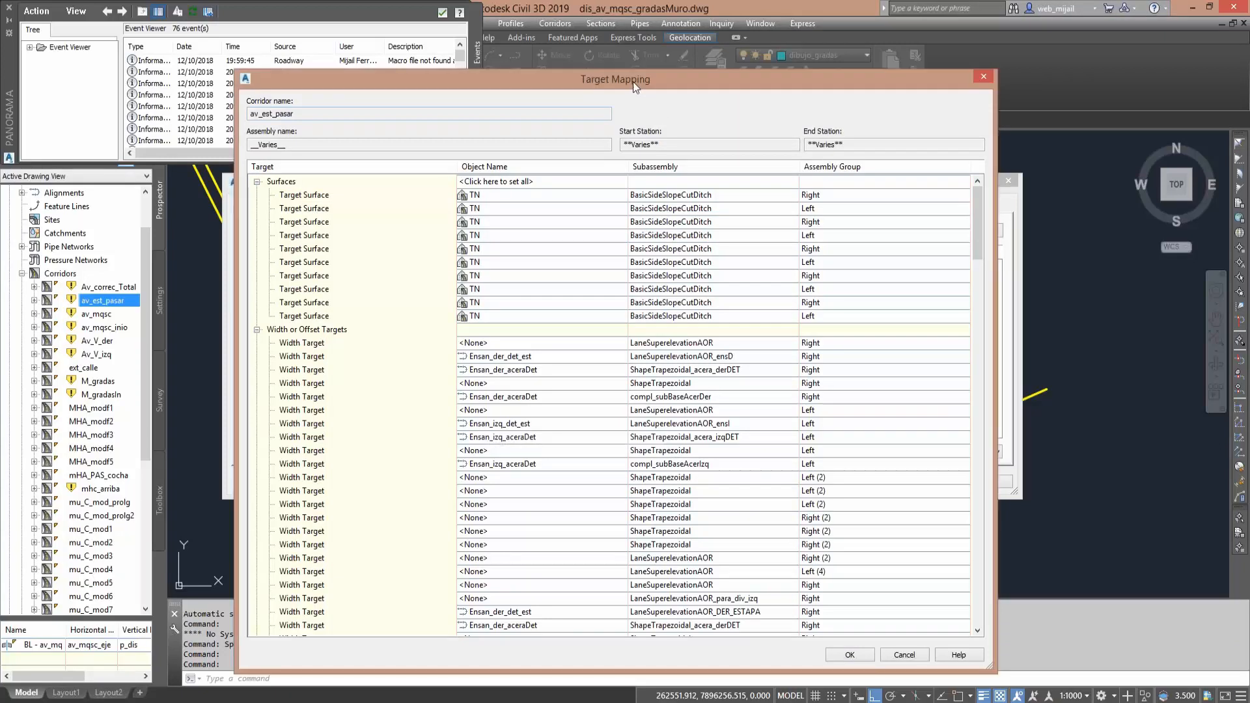
drag(632, 80, 866, 63)
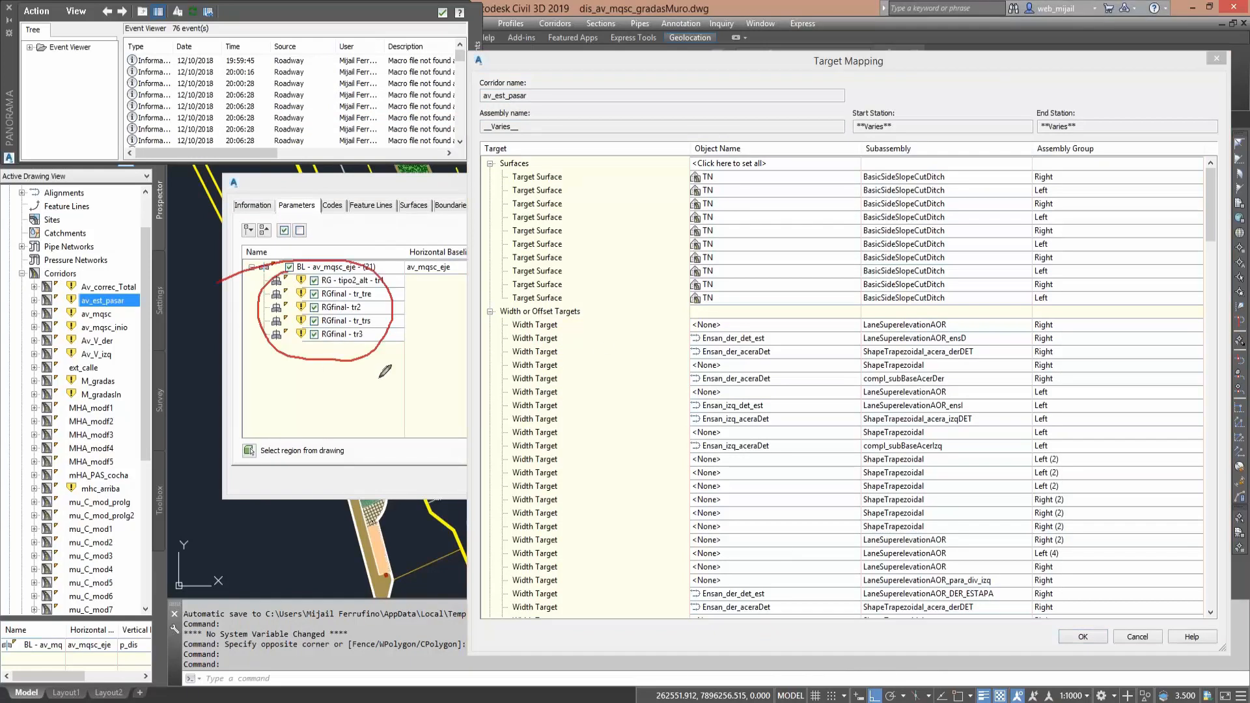
mouse_move(664, 342)
mouse_down()
mouse_move(679, 339)
mouse_move(688, 372)
mouse_up()
click(675, 392)
drag(674, 412, 695, 449)
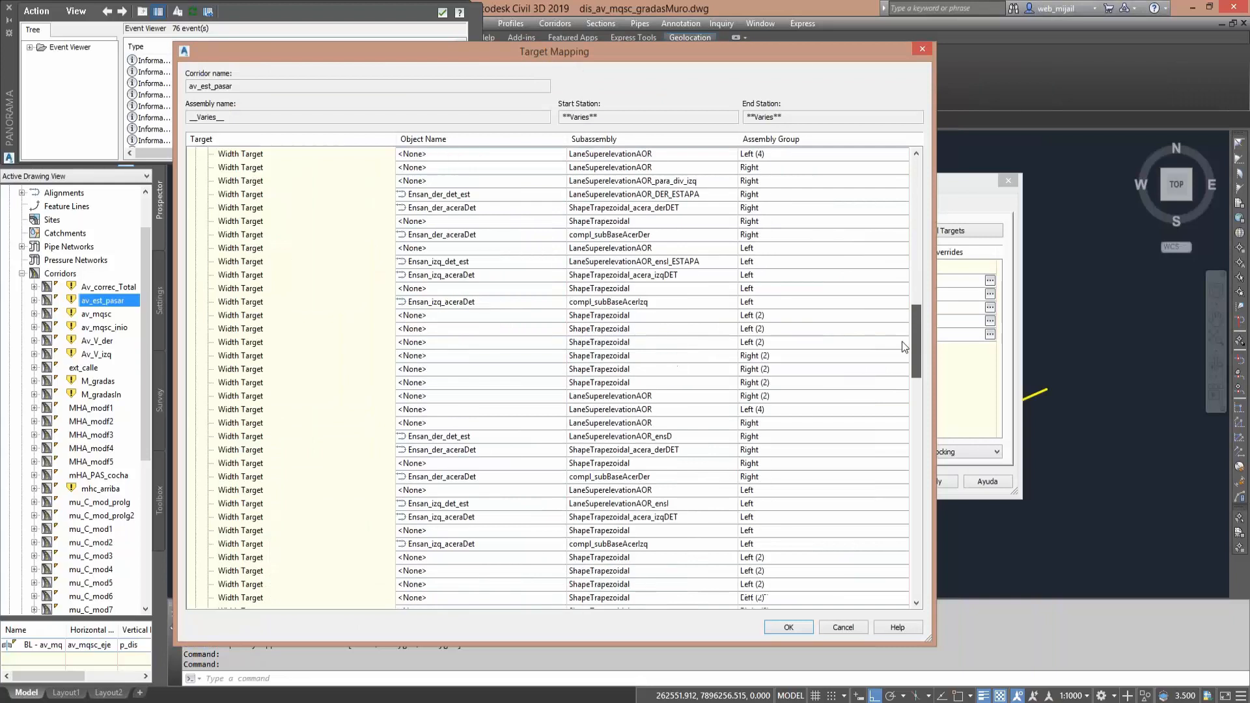
- Review the remaining width targets and the slope or elevation targets of the av_est_pasar corridor
scroll(901, 341, down, 4)
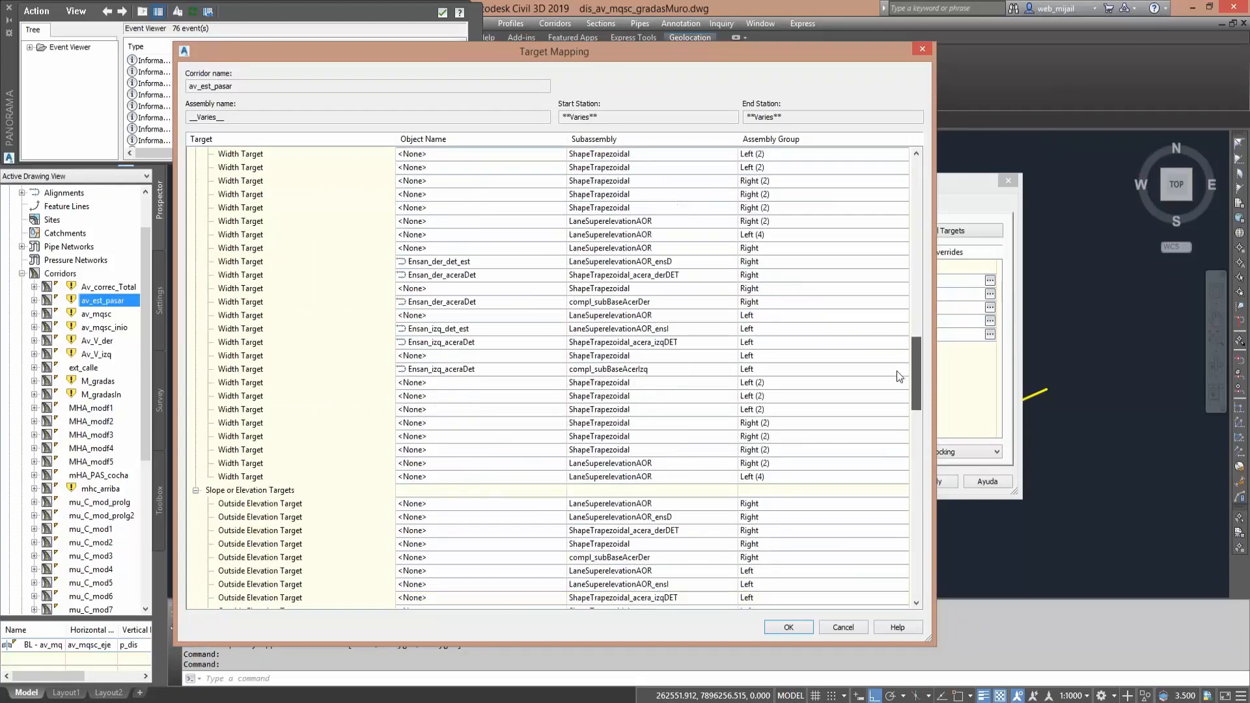
scroll(896, 371, down, 2)
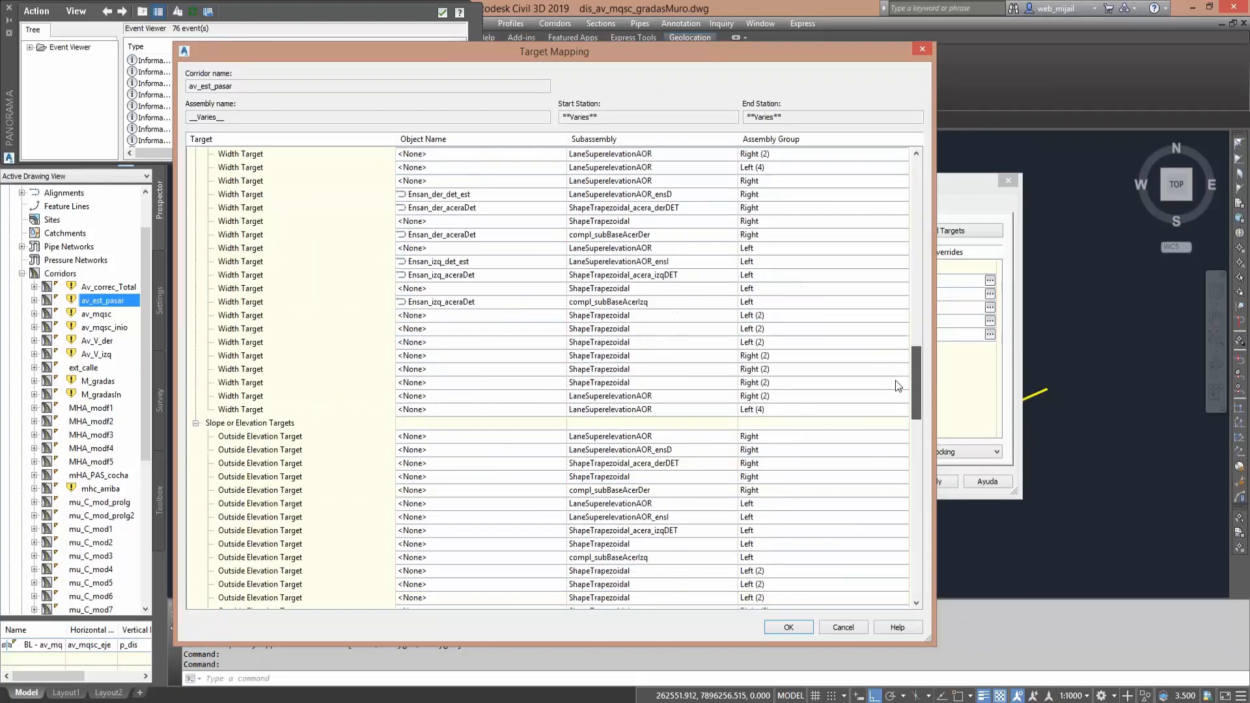
scroll(895, 385, down, 5)
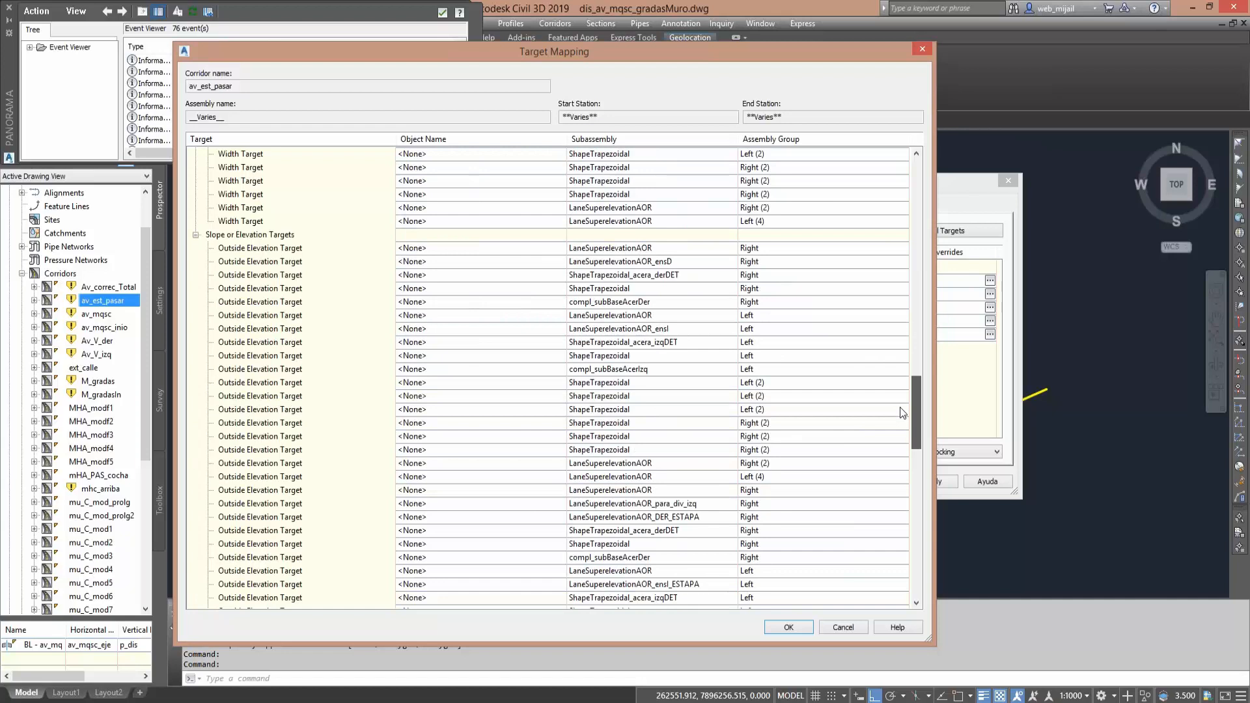
scroll(898, 427, up, 10)
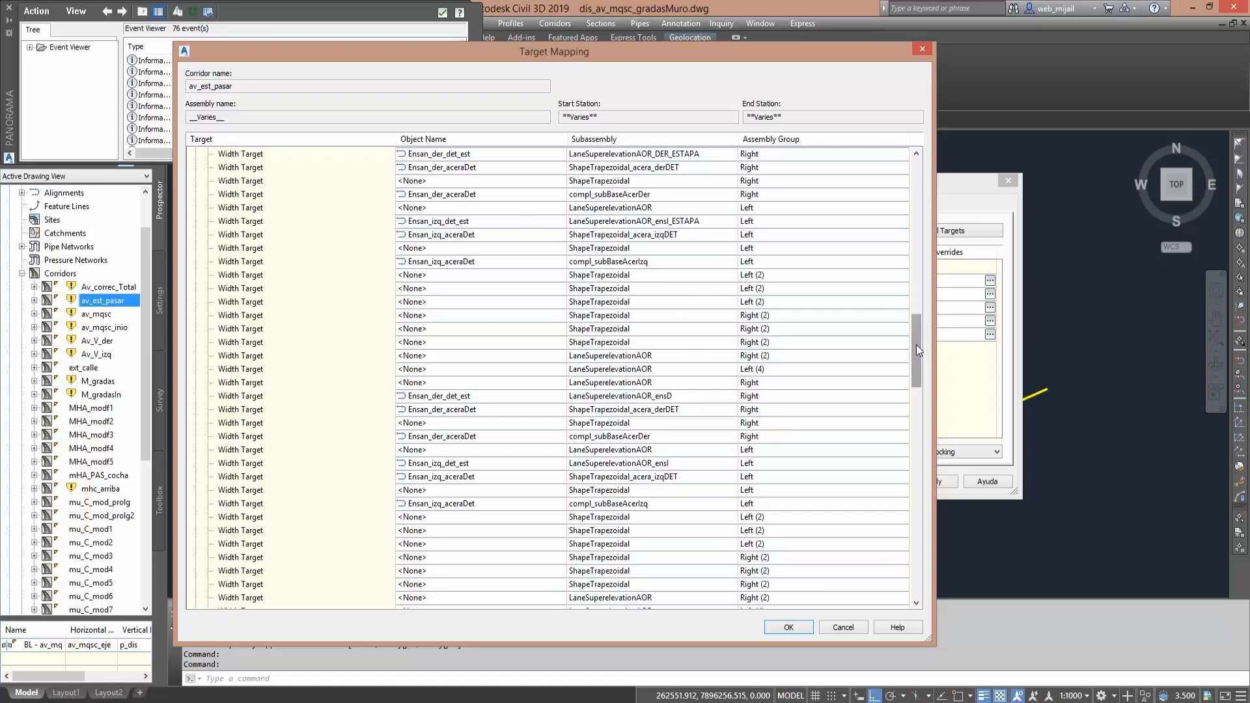
drag(917, 350, 915, 384)
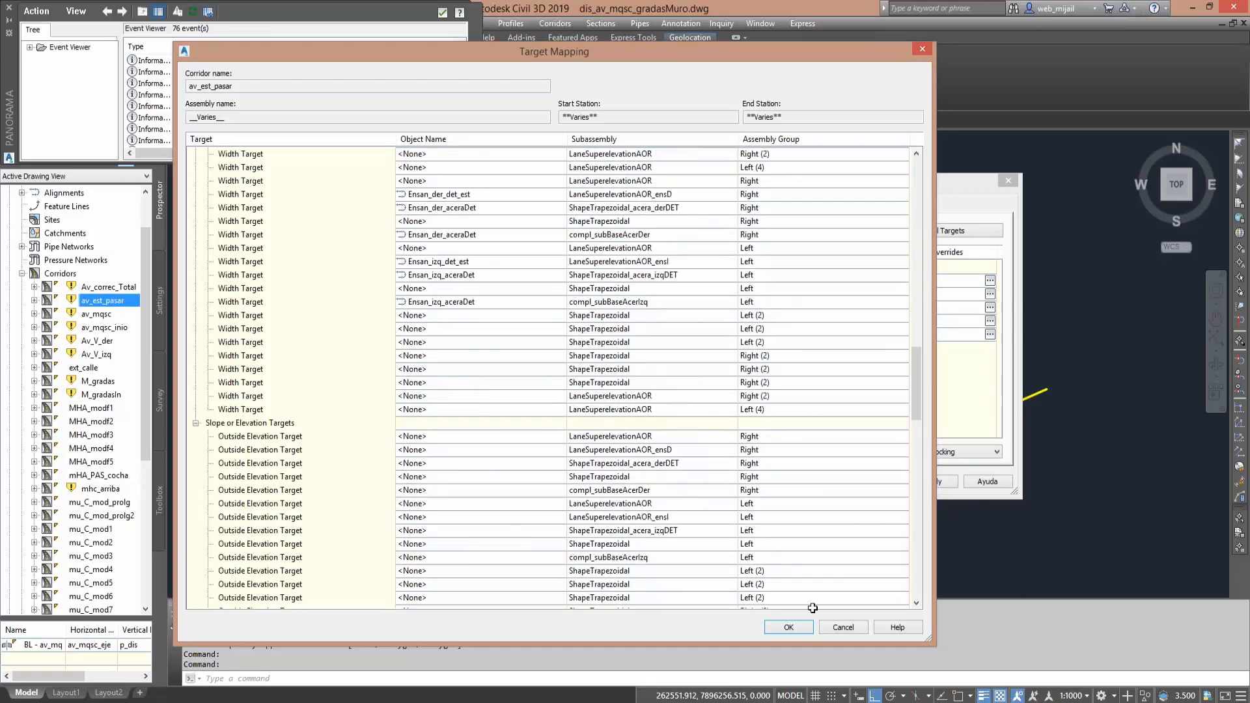
- Check the frequency for applying assemblies, and close the corridor properties without applying changes
click(849, 627)
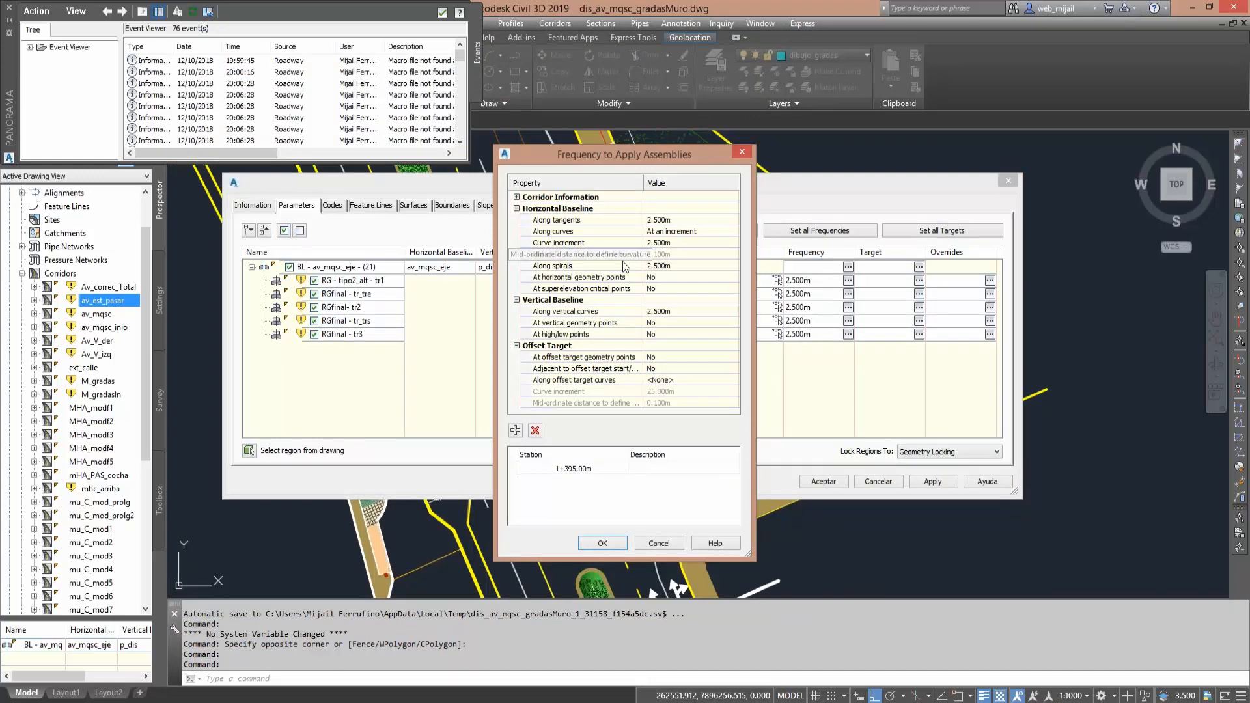
click(740, 153)
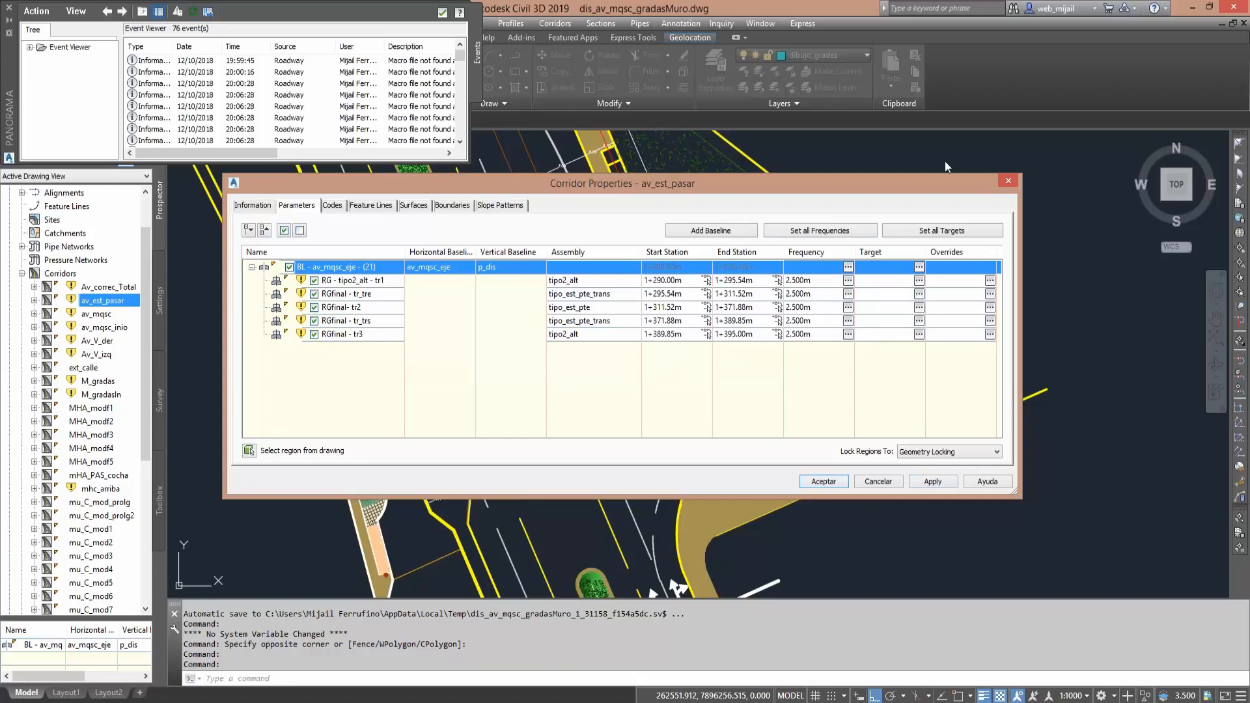
click(1008, 183)
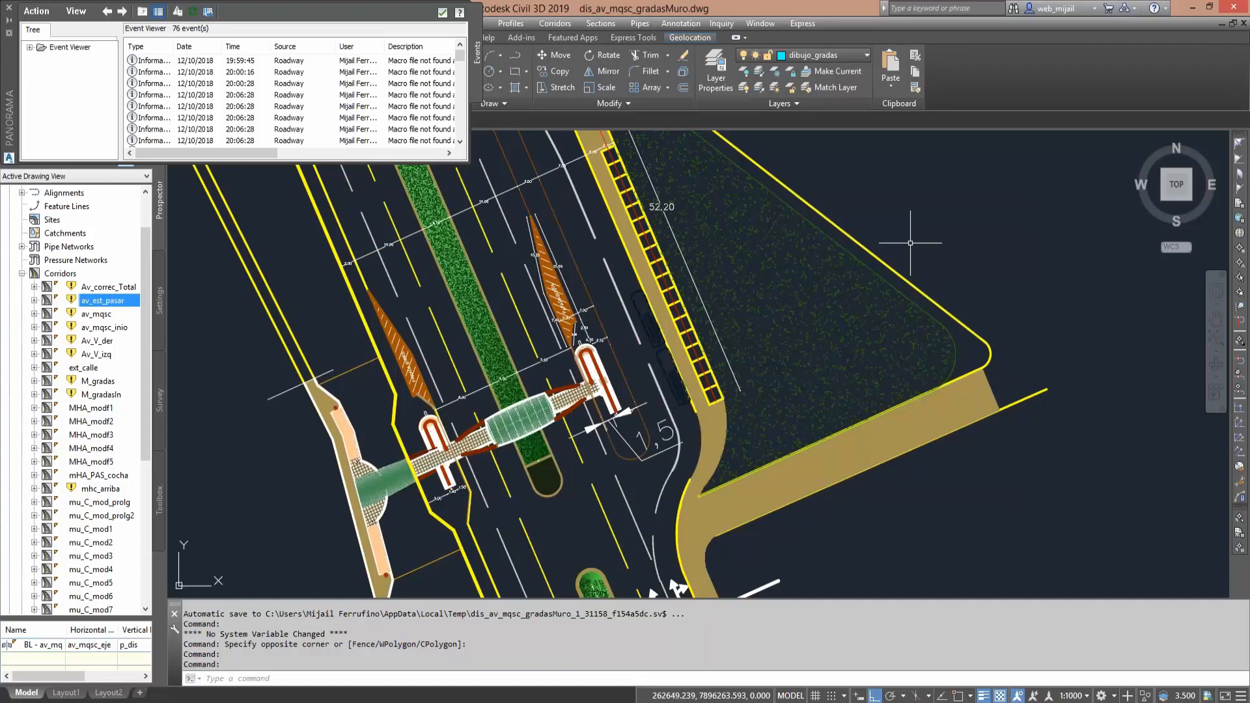
- Locate the avenue corridor around station 1+311 in plan and switch the drawing to the SW Isometric view
middle_drag(910, 243, 716, 332)
scroll(716, 332, down, 5)
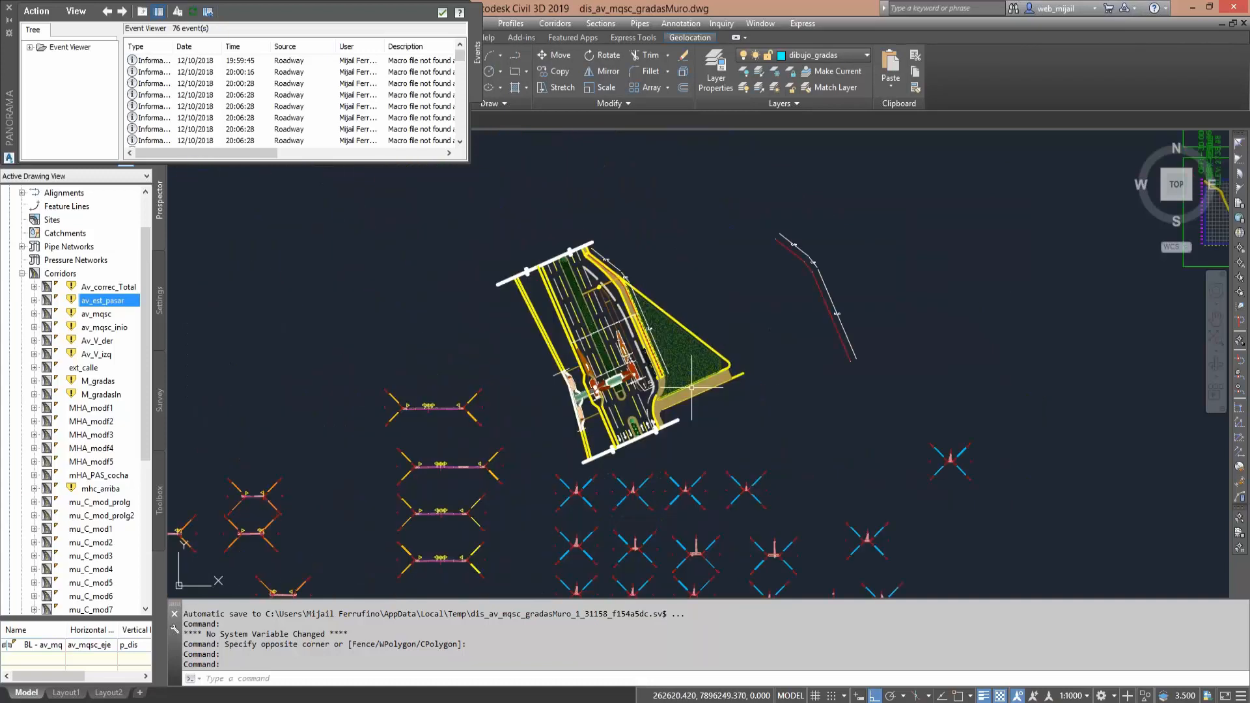
scroll(691, 387, down, 3)
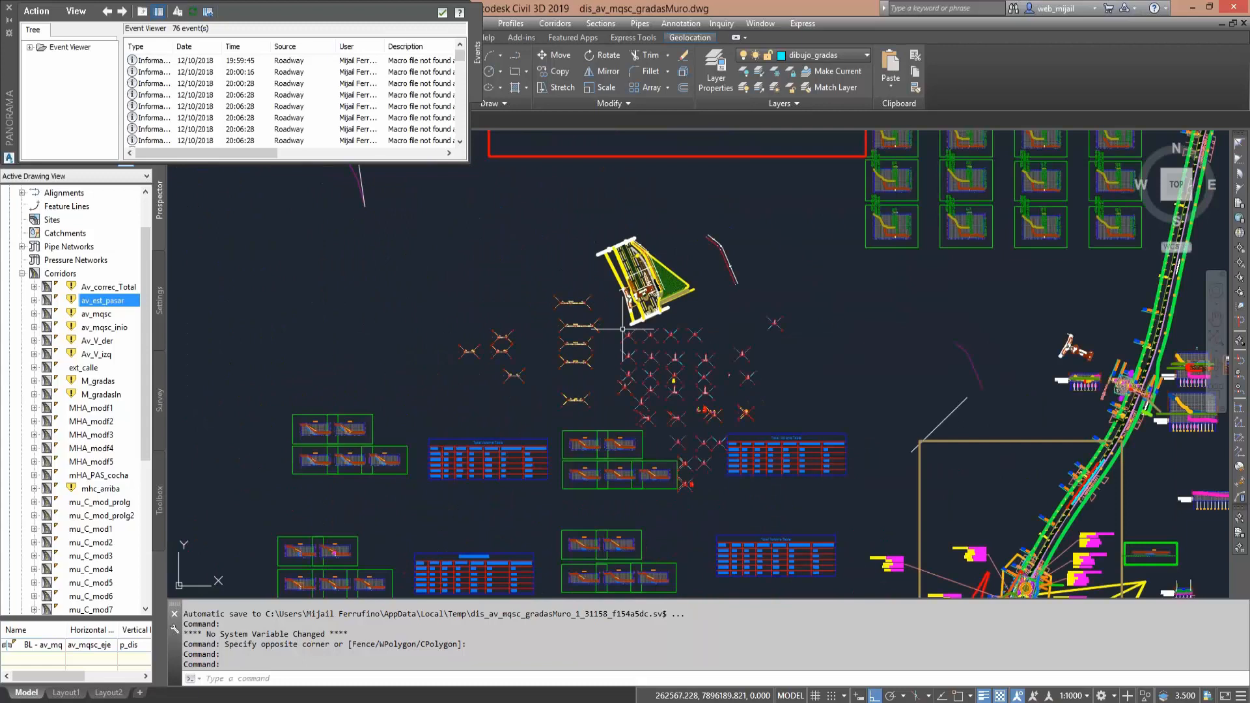
middle_drag(944, 560, 640, 225)
scroll(735, 400, up, 3)
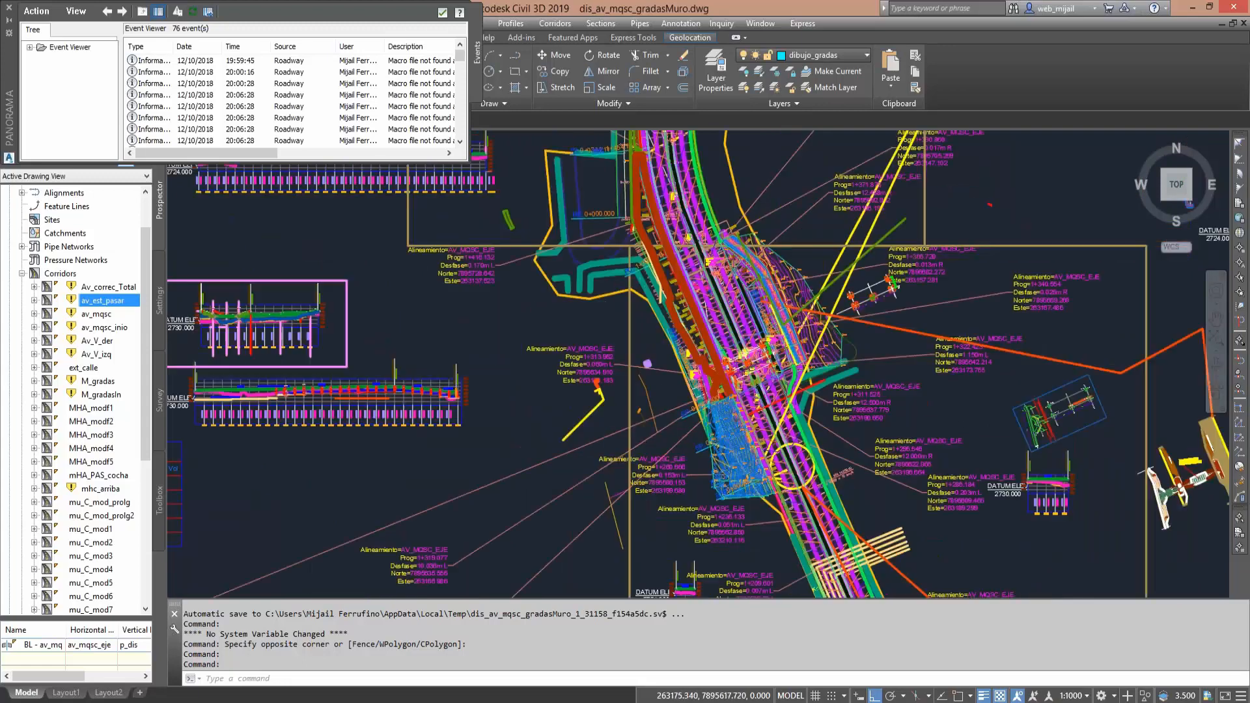
scroll(764, 250, up, 2)
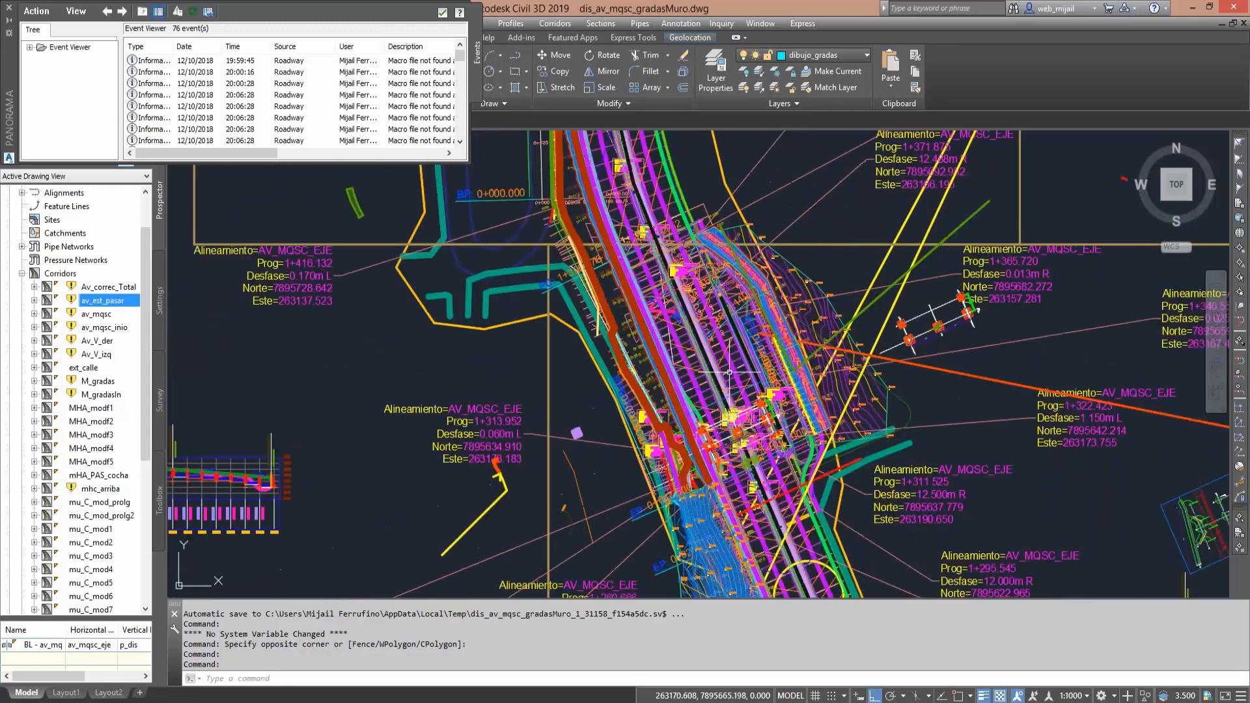
click(99, 22)
mouse_move(182, 261)
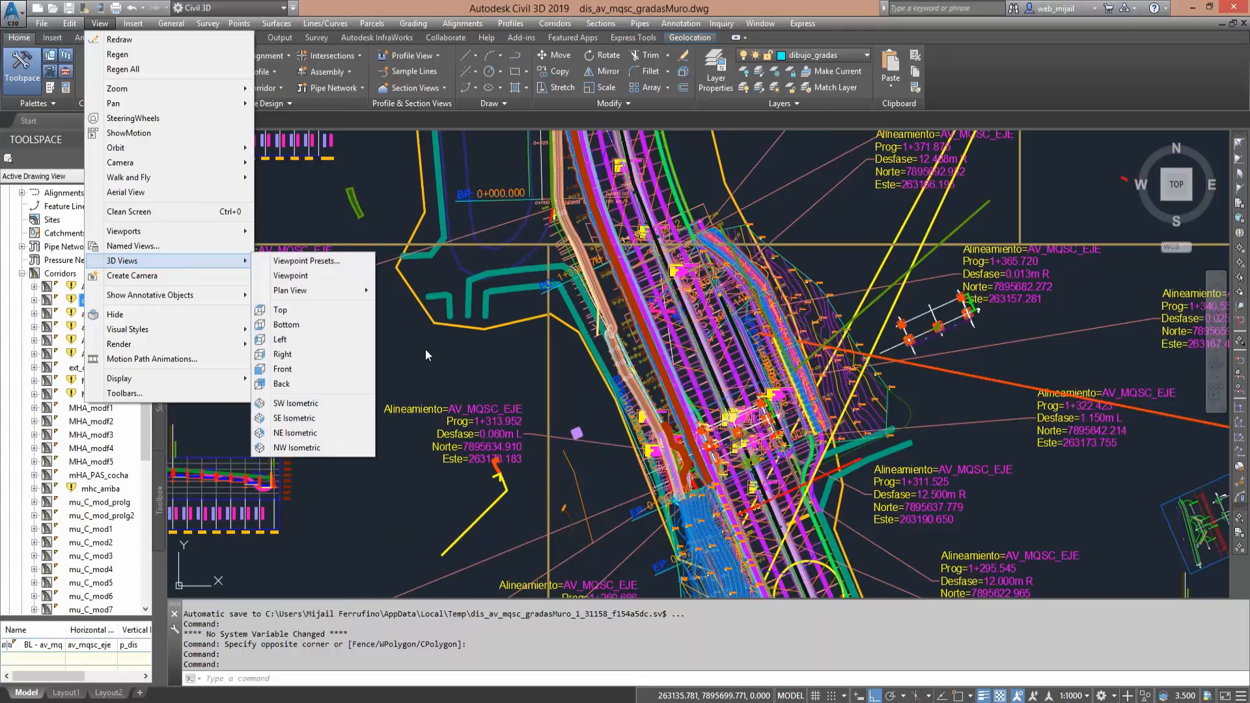
click(340, 403)
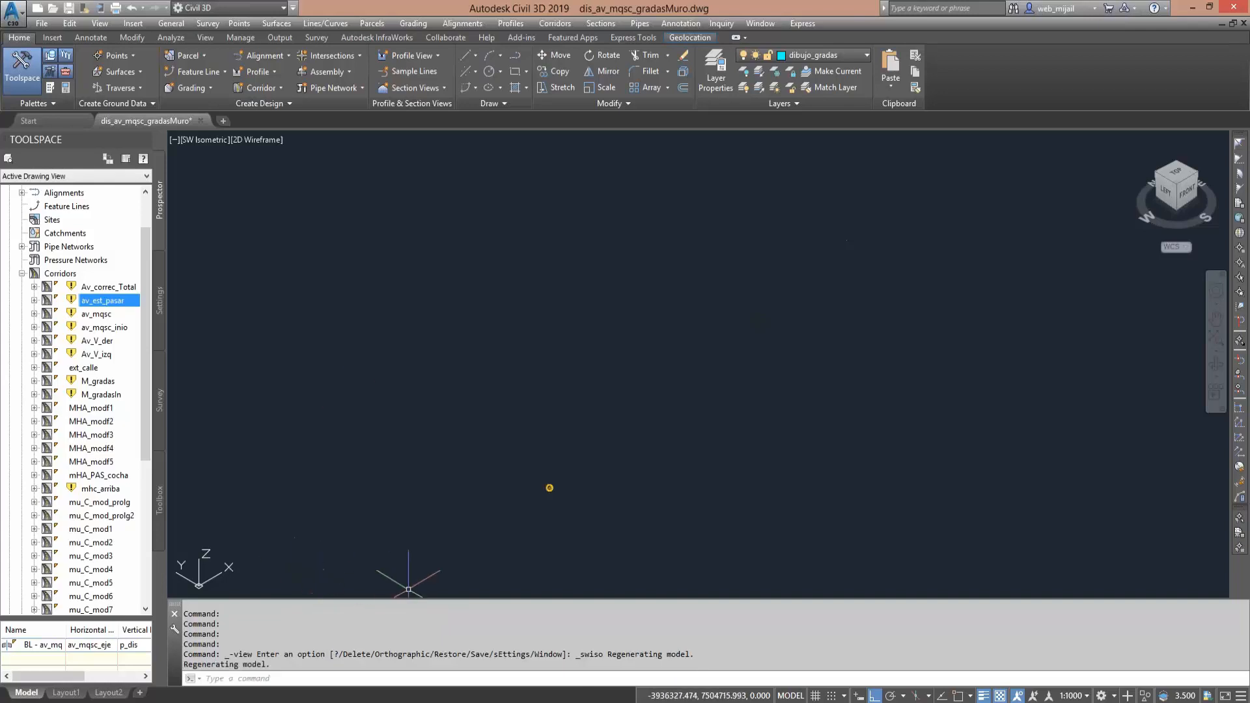
- Find the avenue corridor among the drawing's objects in the isometric view and close in on the widened stretch
mouse_move(753, 391)
middle_down()
mouse_move(635, 481)
mouse_move(639, 393)
middle_up()
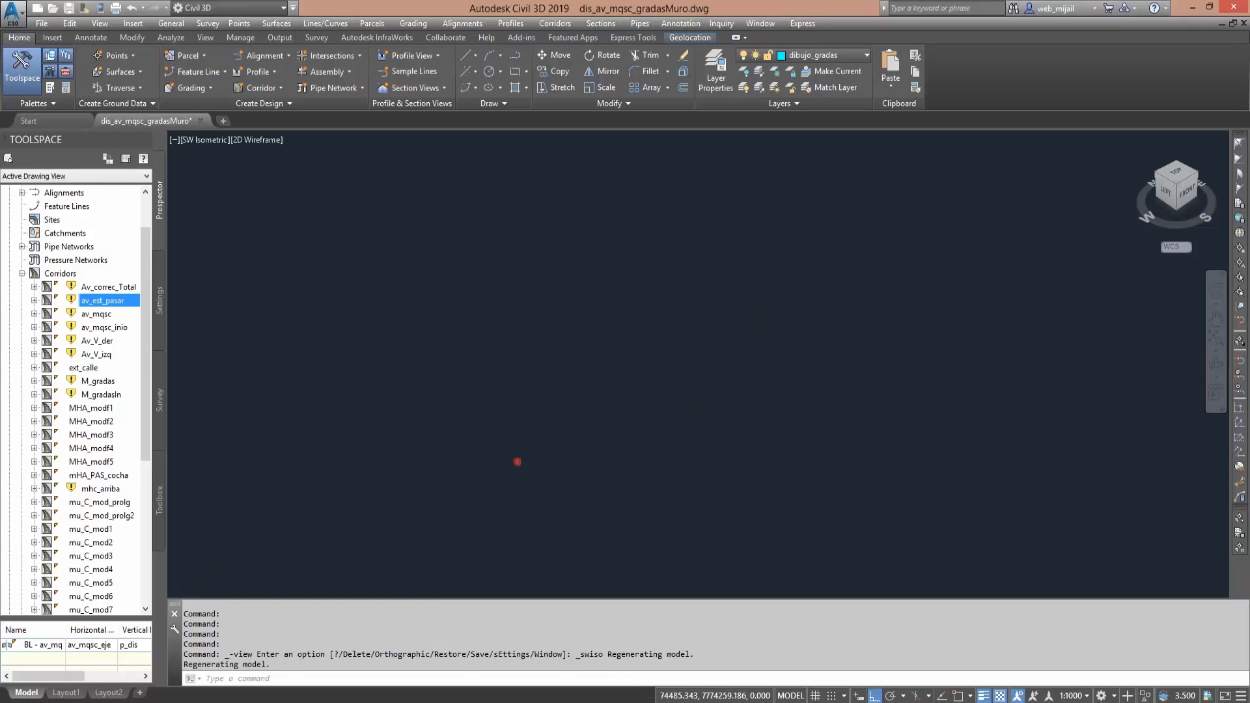
scroll(514, 469, down, 5)
scroll(523, 446, up, 3)
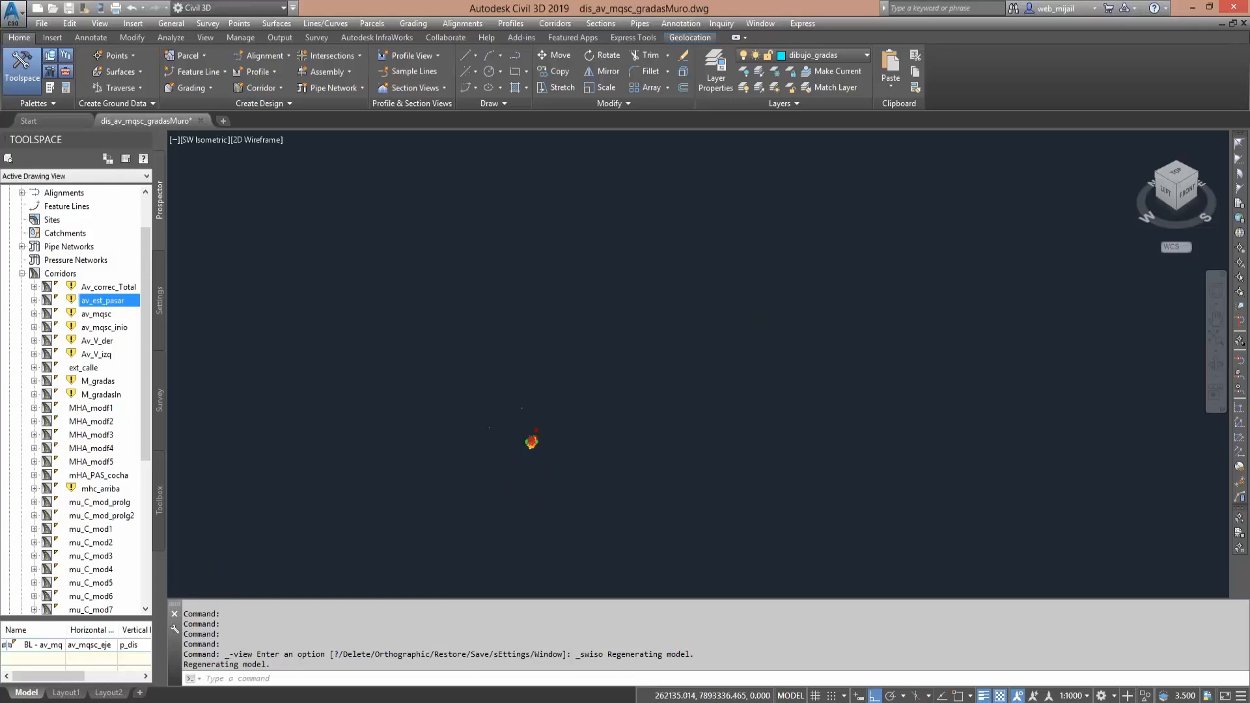
scroll(533, 405, up, 5)
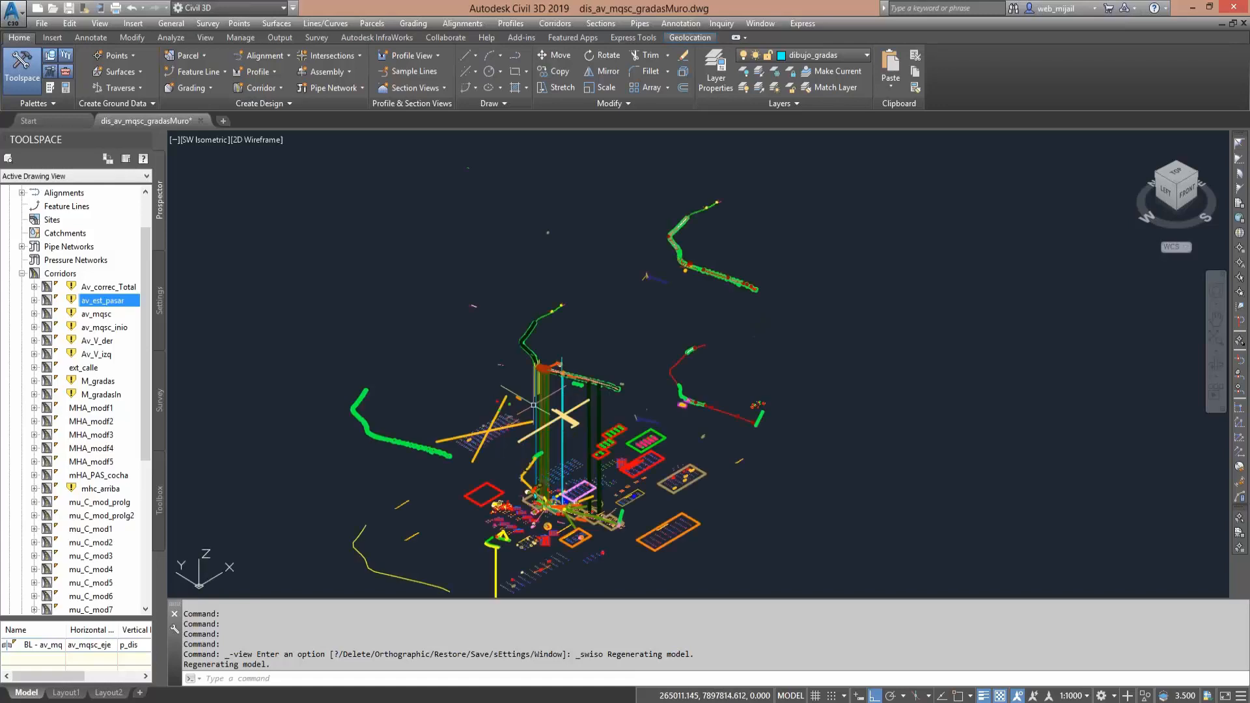
scroll(533, 405, up, 3)
middle_drag(506, 449, 500, 517)
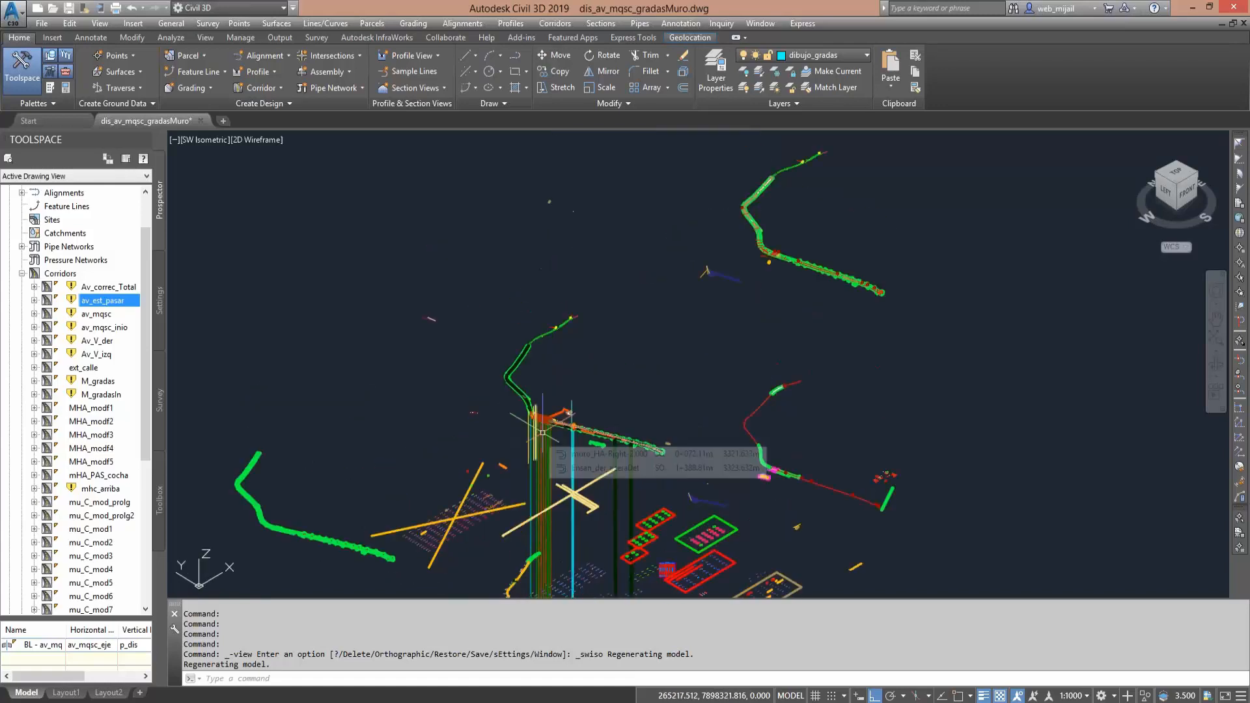
scroll(542, 433, up, 5)
scroll(549, 423, up, 3)
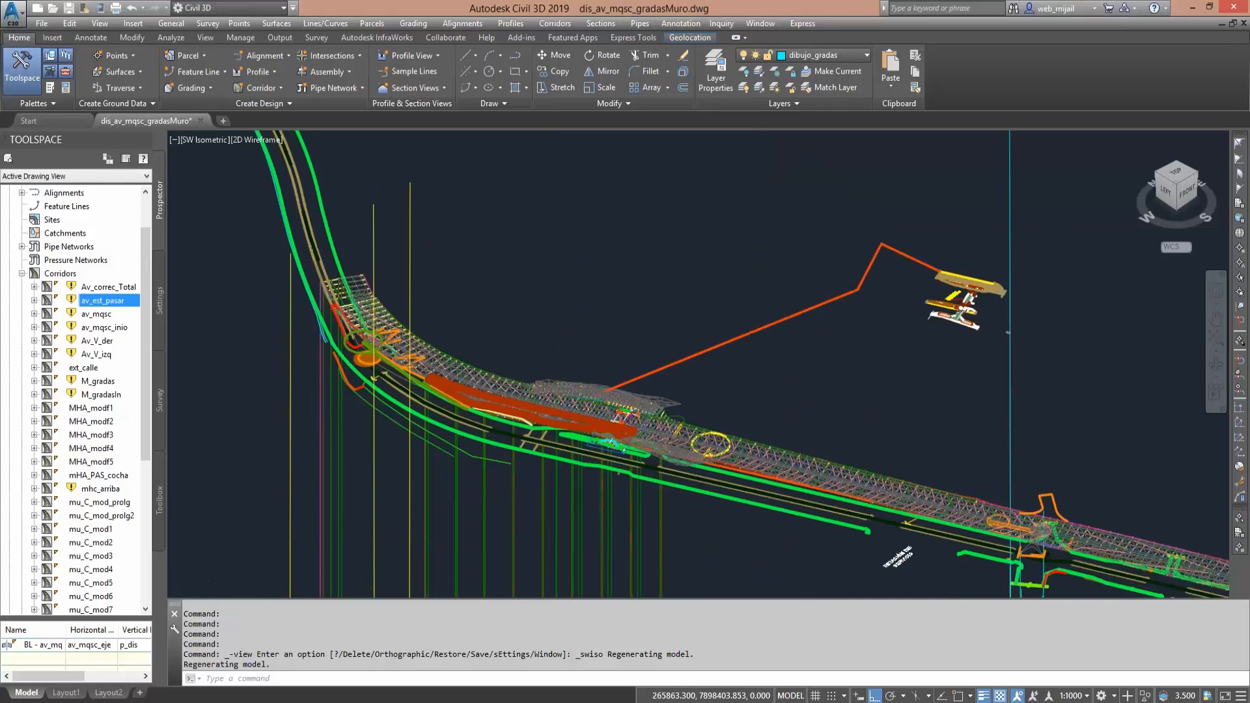
scroll(700, 461, up, 3)
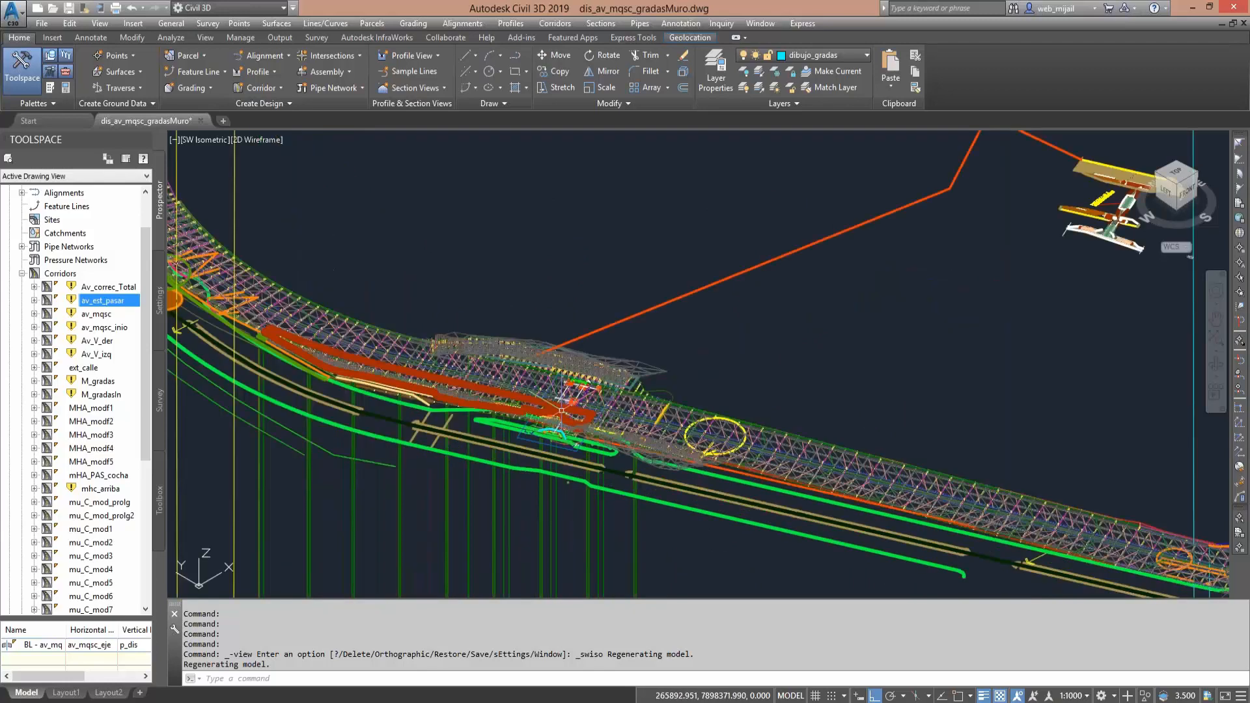
- Examine the corridor's lanes, sidewalks and side slopes in 3D around the pedestrian bridge
scroll(561, 410, up, 3)
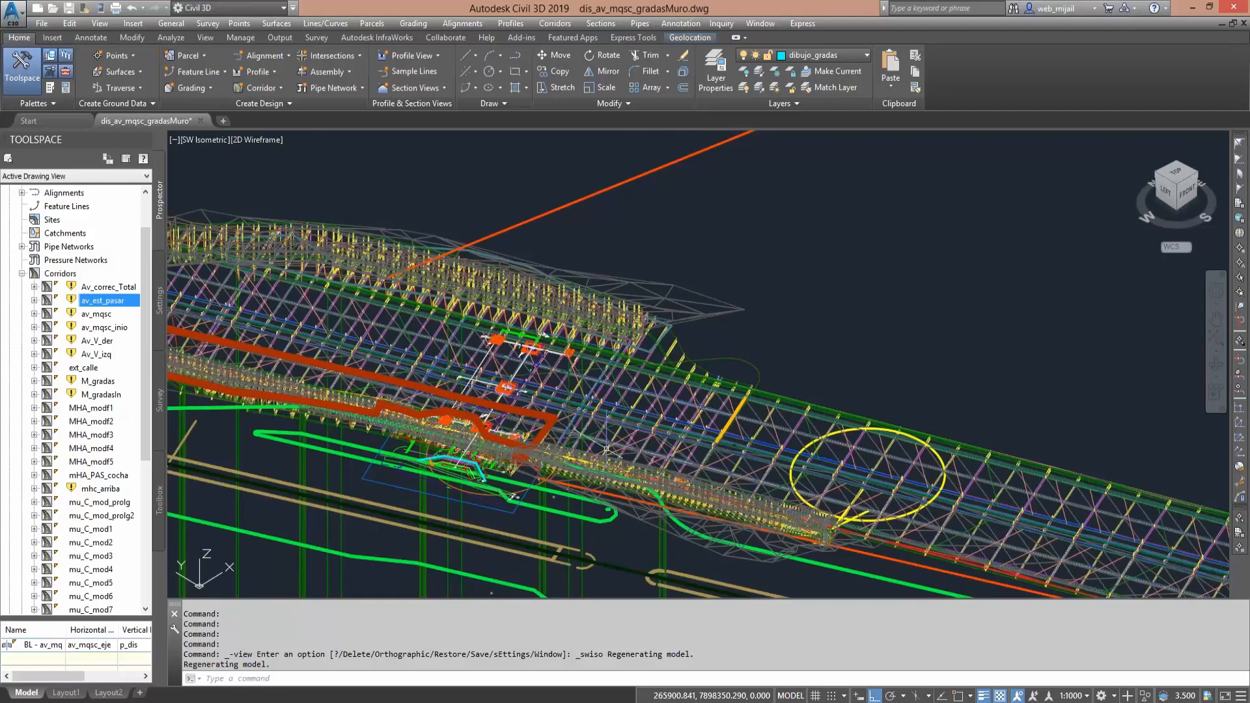
scroll(606, 449, up, 2)
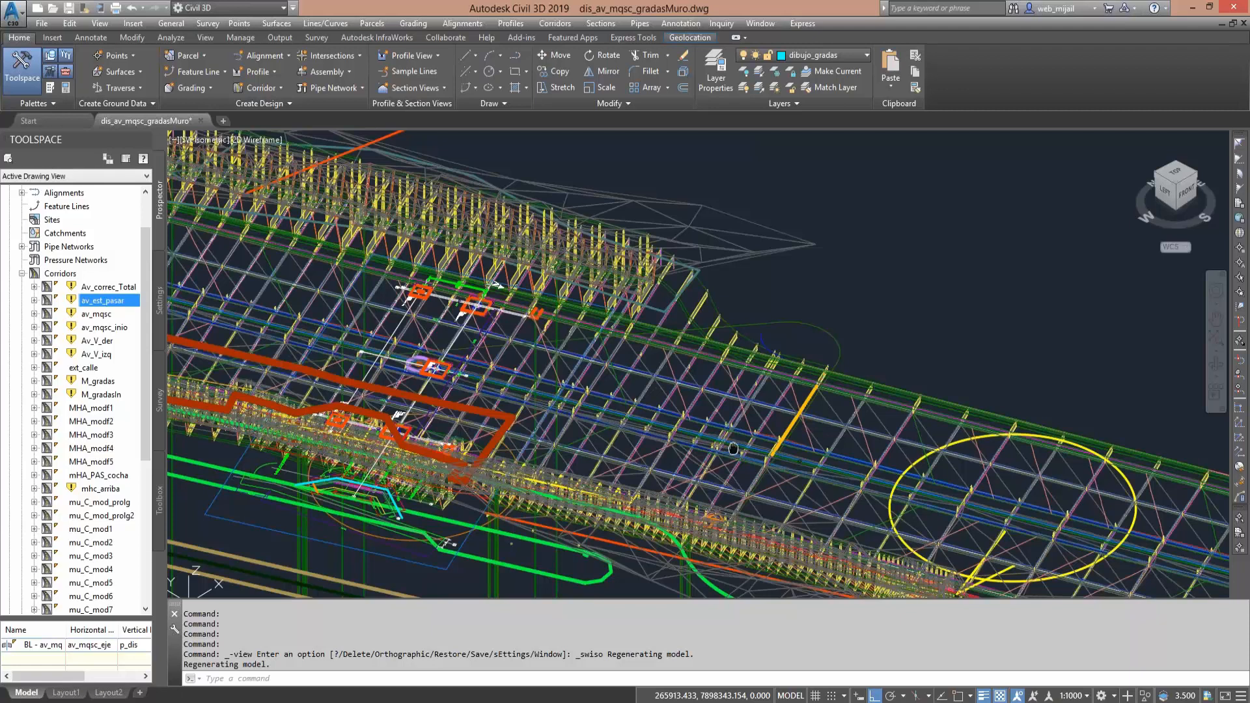
middle_drag(733, 449, 656, 483)
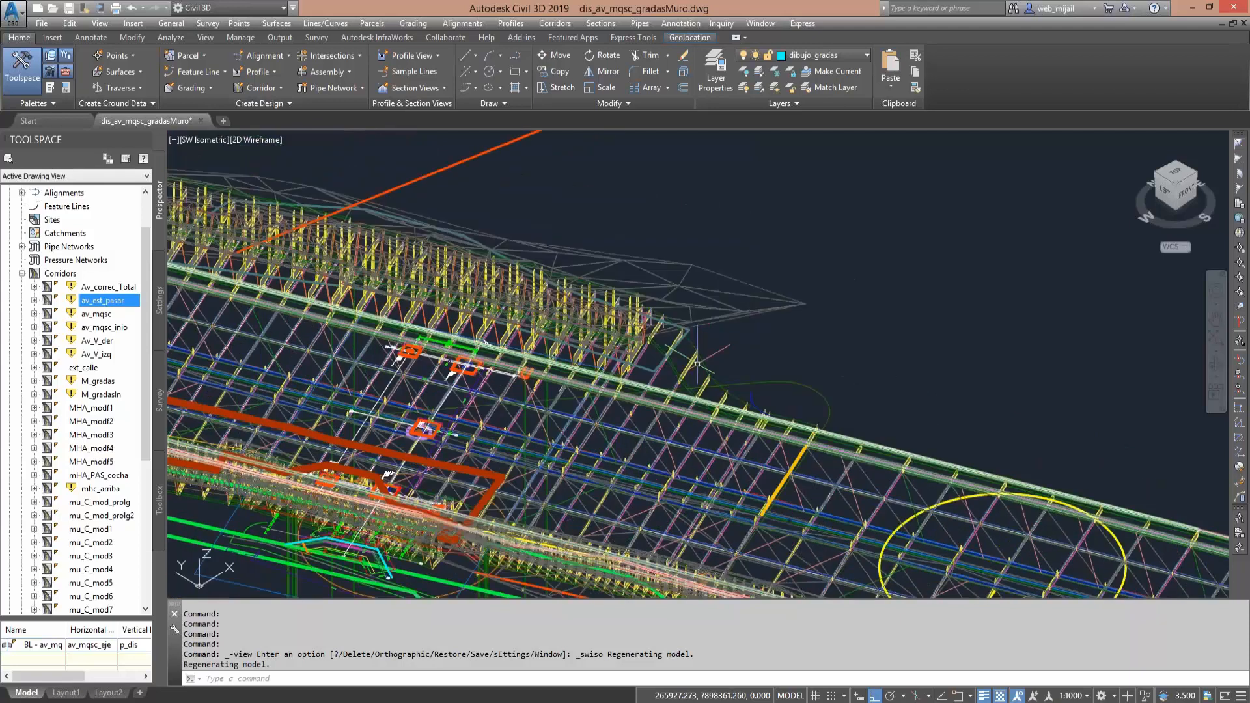
middle_drag(433, 274, 629, 286)
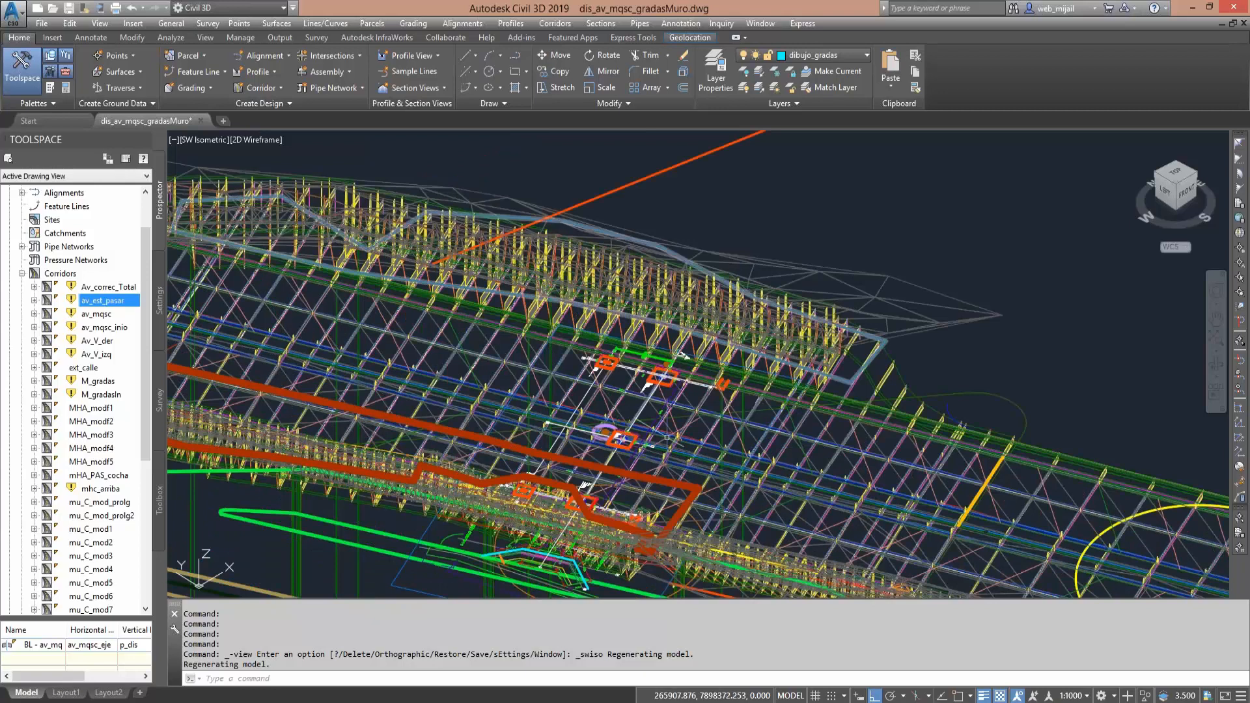
middle_drag(524, 393, 595, 426)
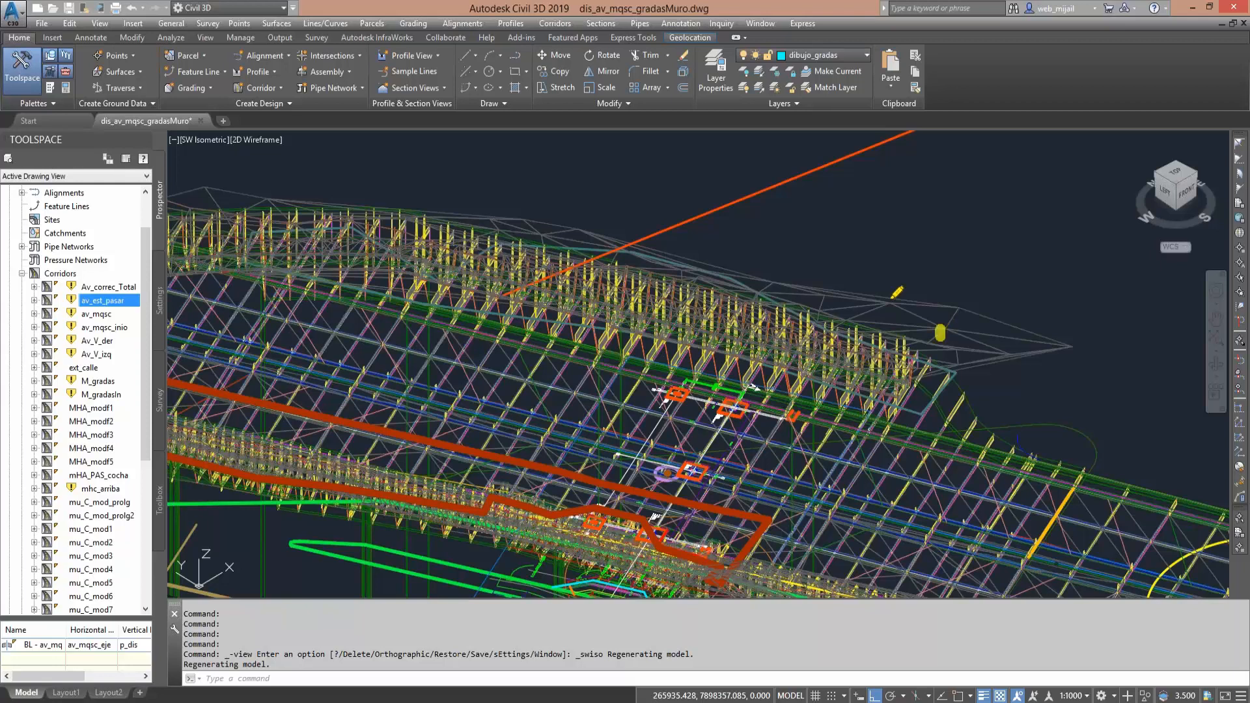
drag(939, 333, 935, 345)
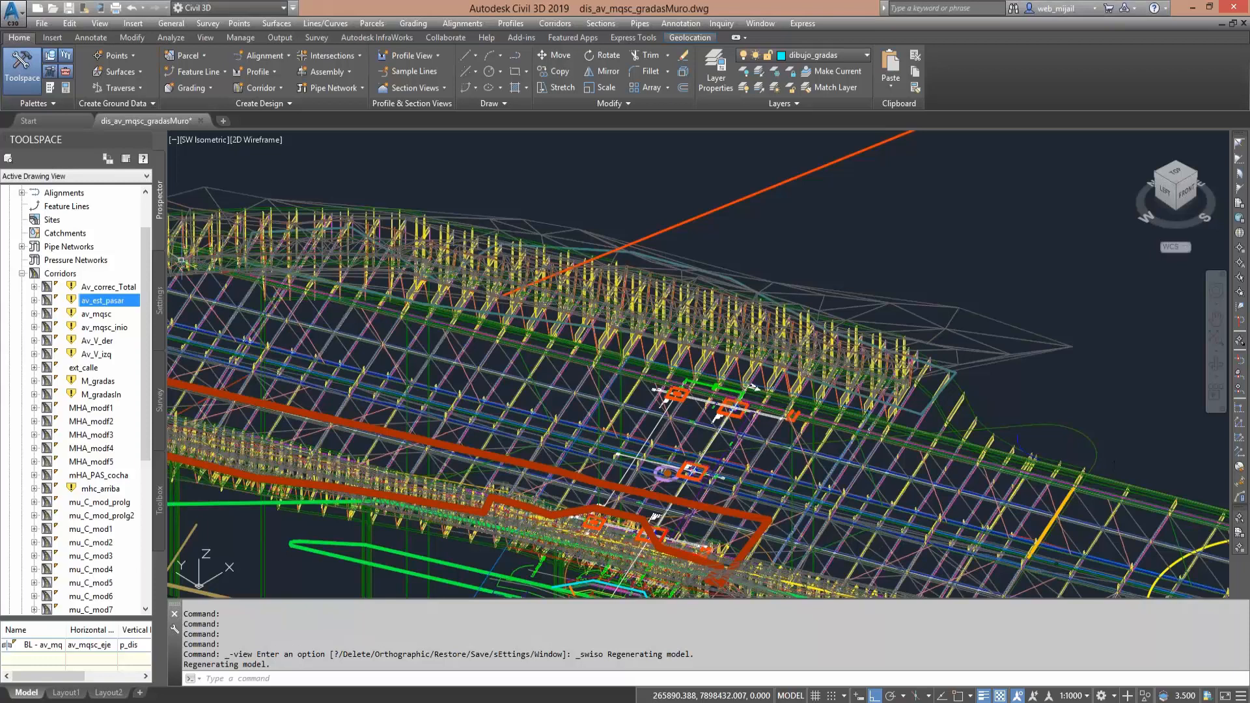
- Return the drawing to the Top view and close in on the avenue's plans, profiles and section sheets
key(ctrl+z)
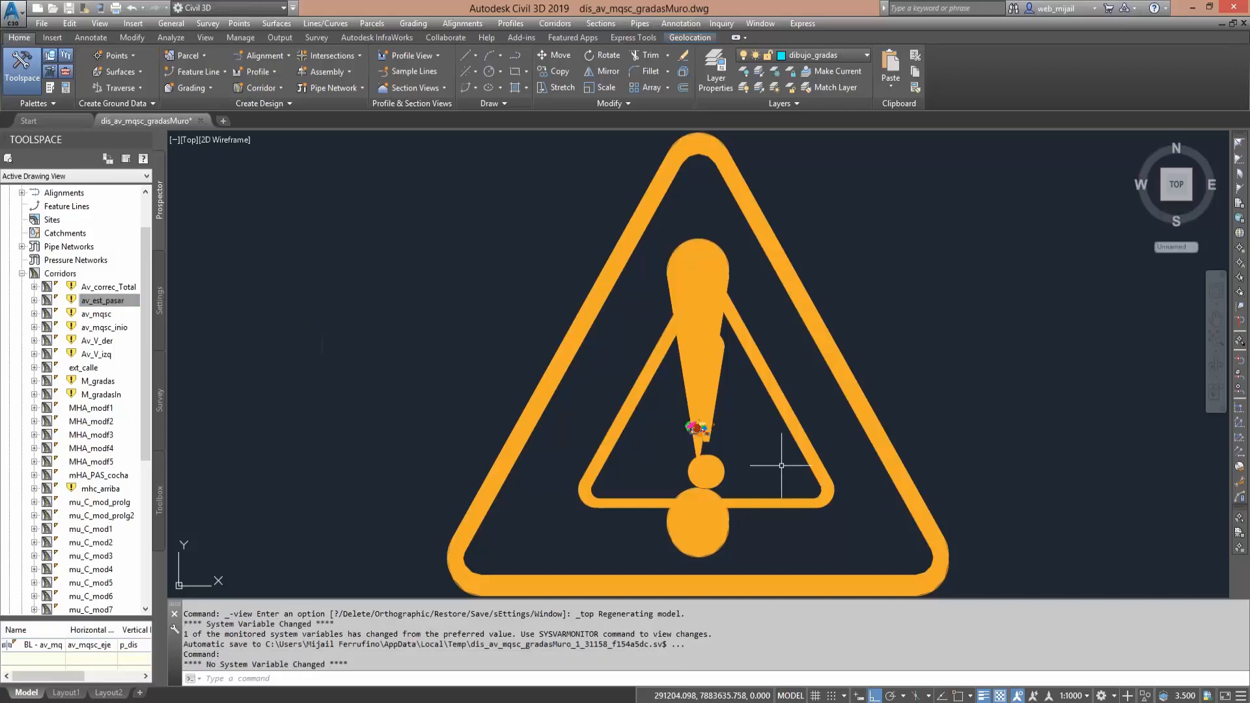
middle_drag(725, 430, 651, 416)
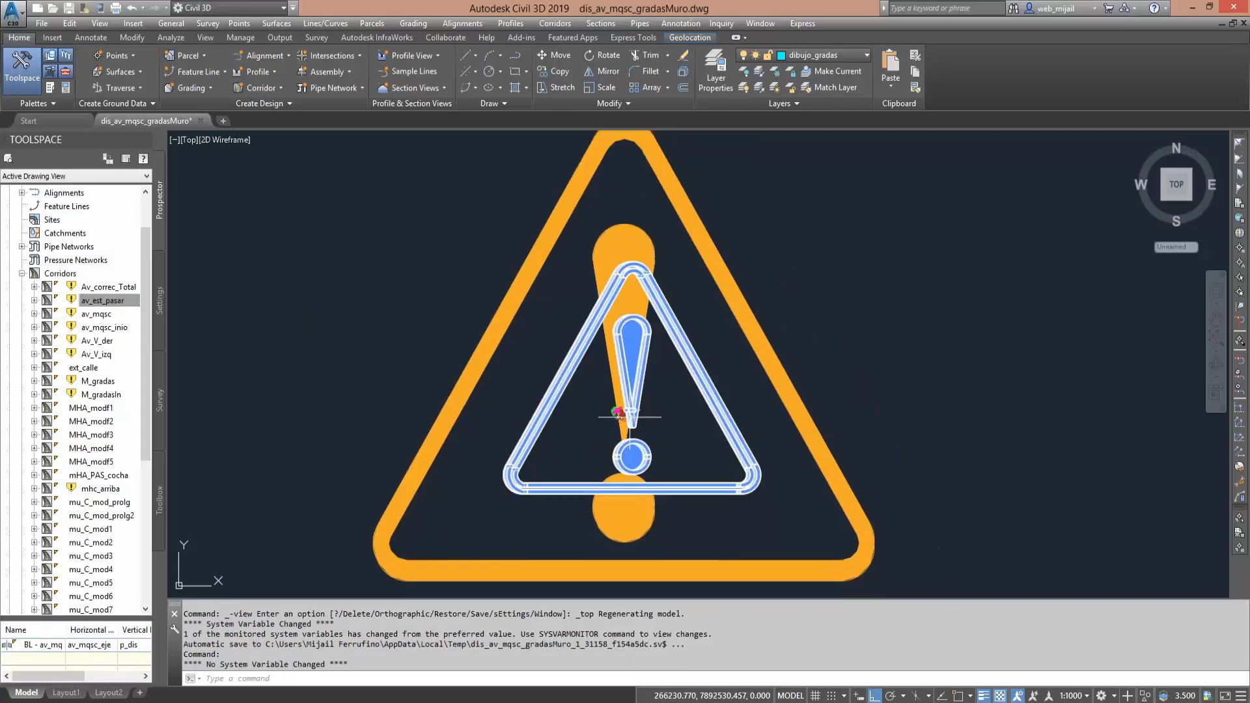
scroll(619, 412, up, 2)
scroll(645, 406, up, 2)
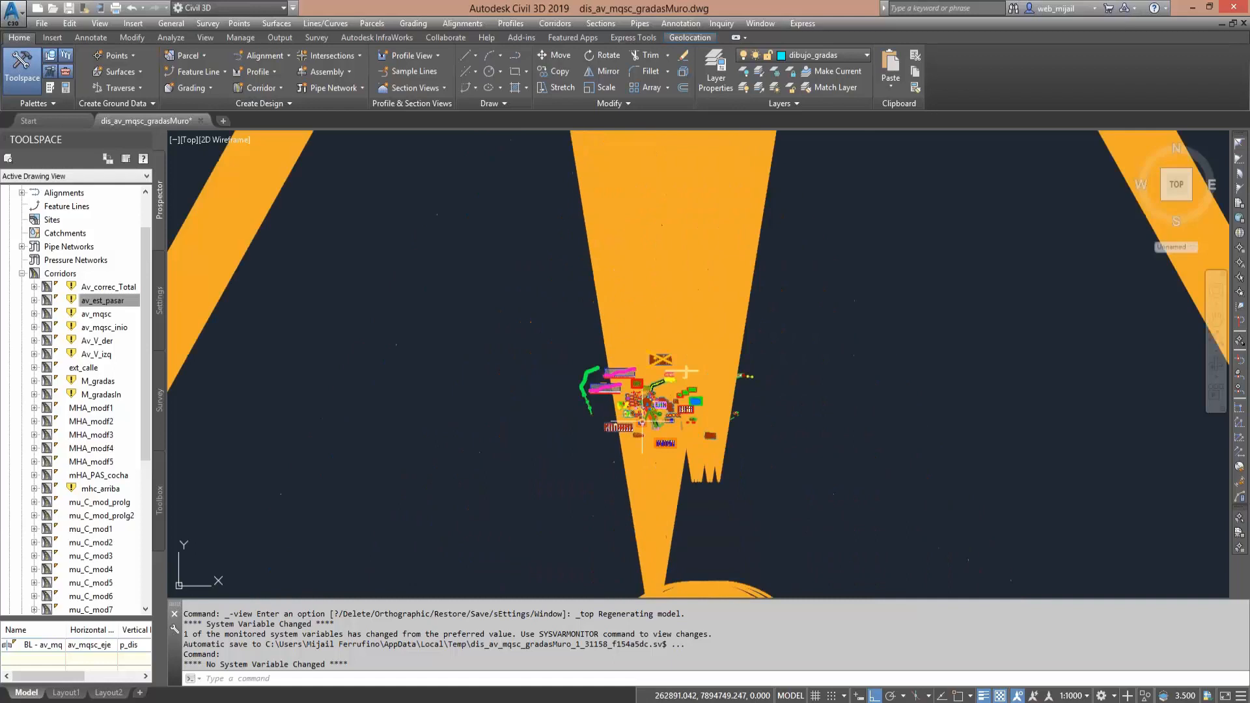
scroll(646, 415, up, 4)
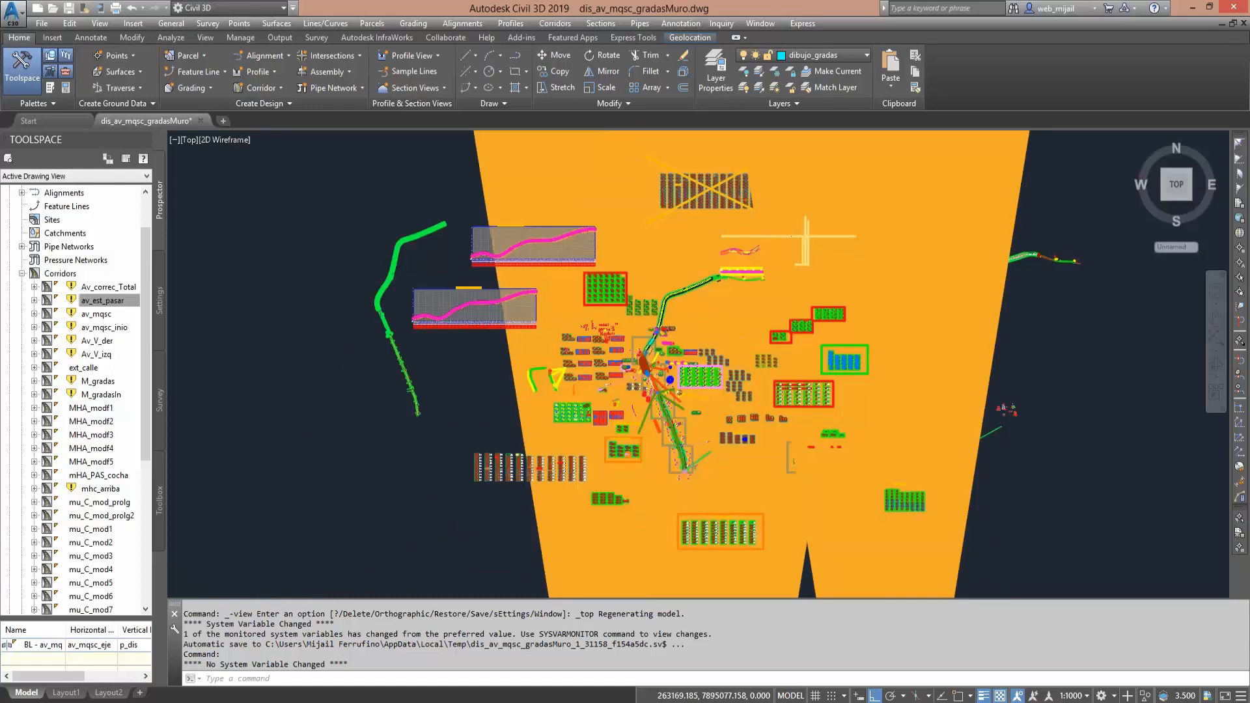
scroll(647, 415, up, 2)
middle_drag(757, 428, 628, 410)
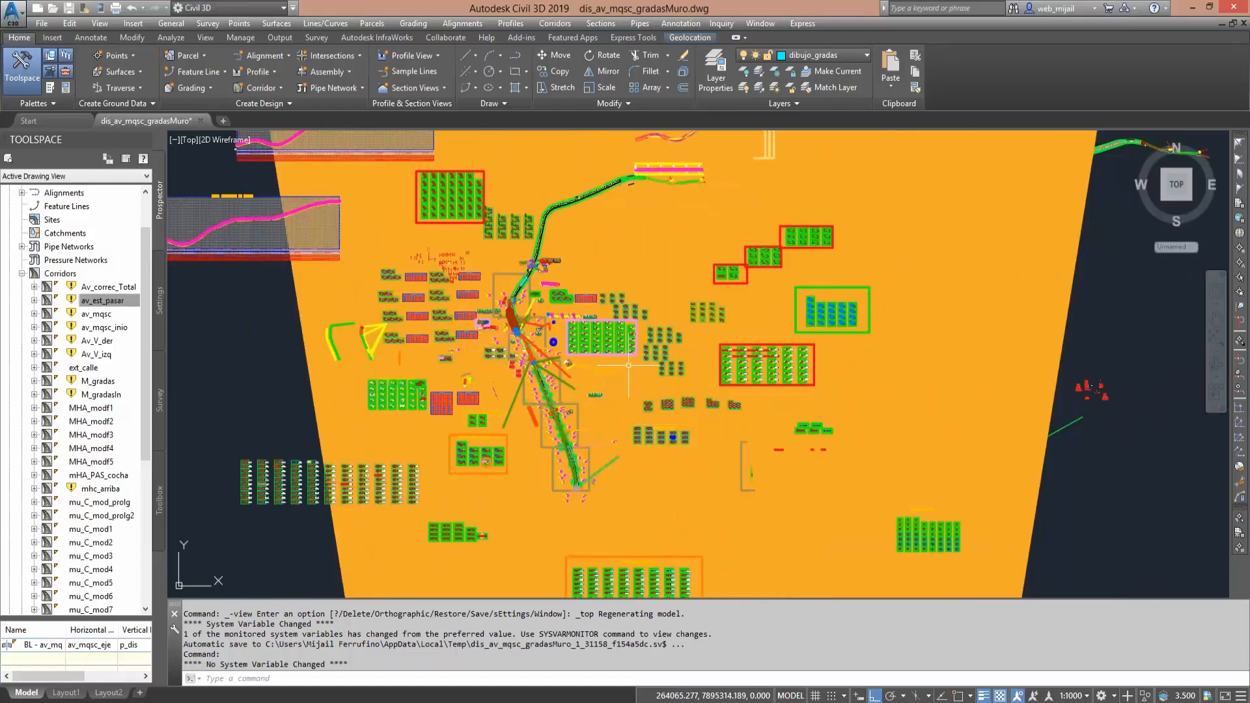
- Look through the groups of cross-section sheets laid out east of the avenue, including the pink-framed and red-framed blocks
scroll(597, 344, up, 4)
scroll(566, 351, up, 6)
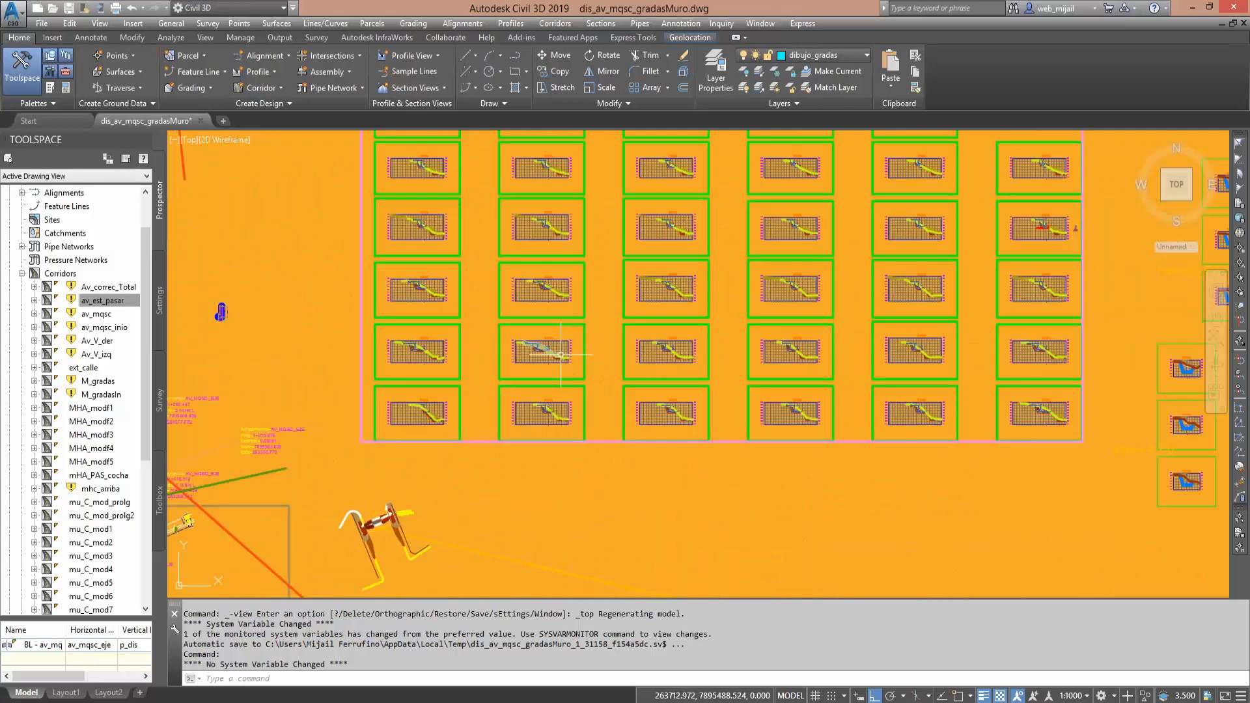
middle_drag(597, 248, 608, 355)
scroll(608, 354, down, 2)
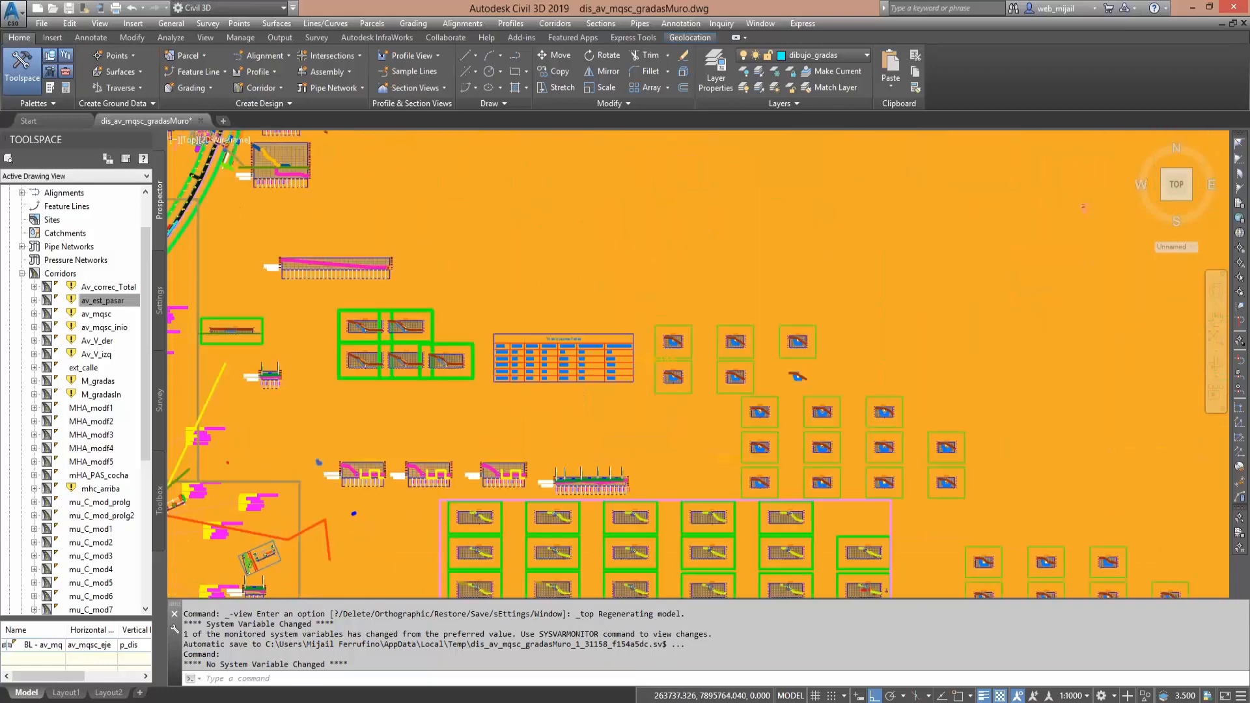
scroll(385, 355, down, 4)
mouse_move(397, 274)
middle_down()
mouse_move(510, 321)
mouse_move(336, 267)
middle_up()
scroll(874, 554, up, 6)
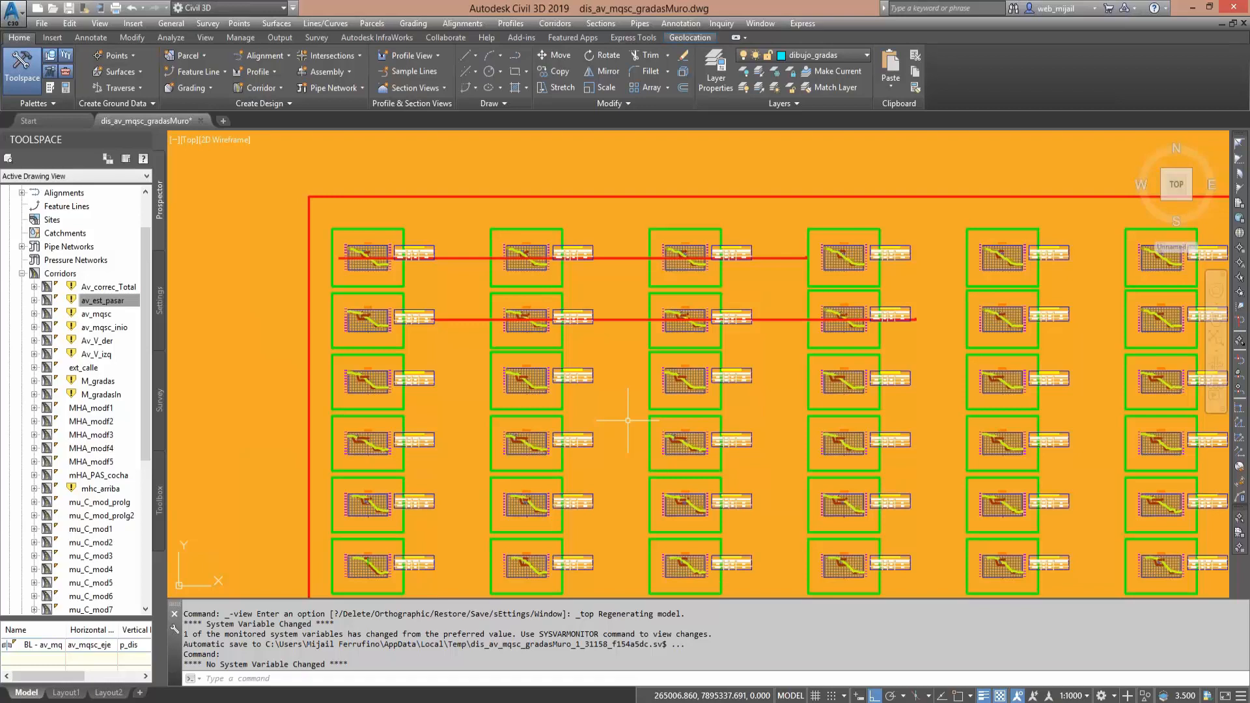
scroll(627, 420, down, 2)
scroll(510, 365, down, 2)
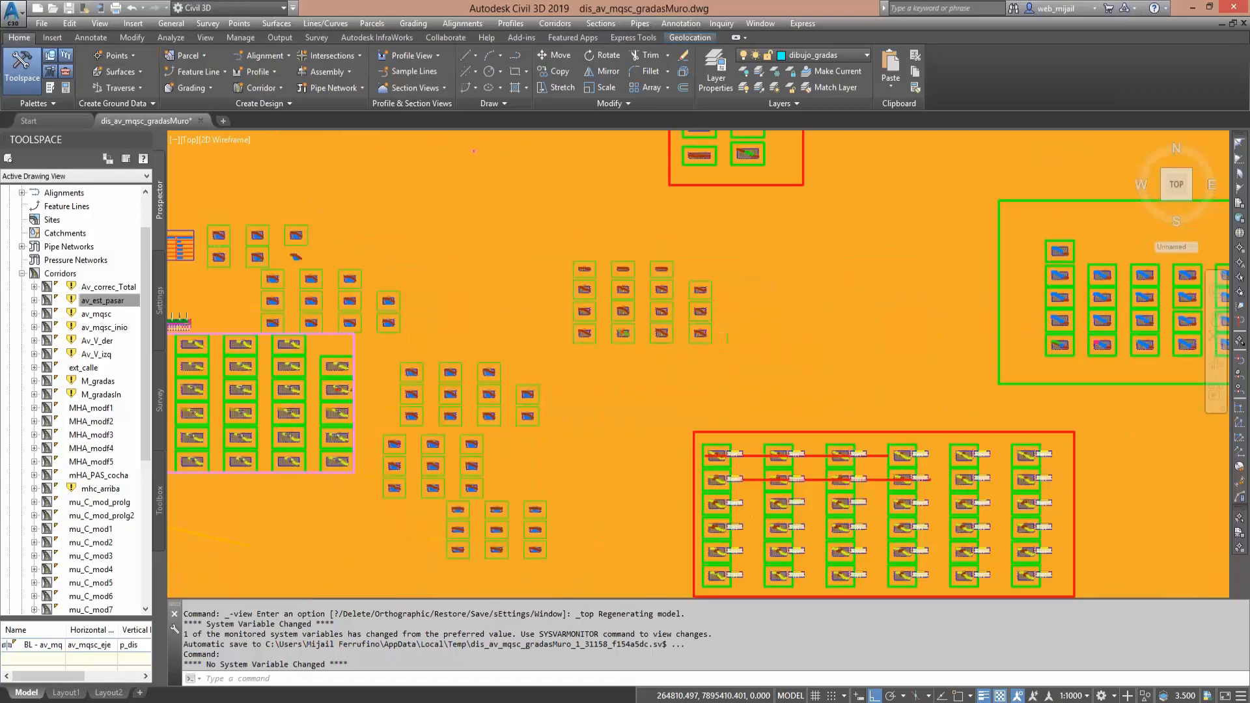
scroll(719, 408, down, 2)
middle_drag(718, 408, 862, 409)
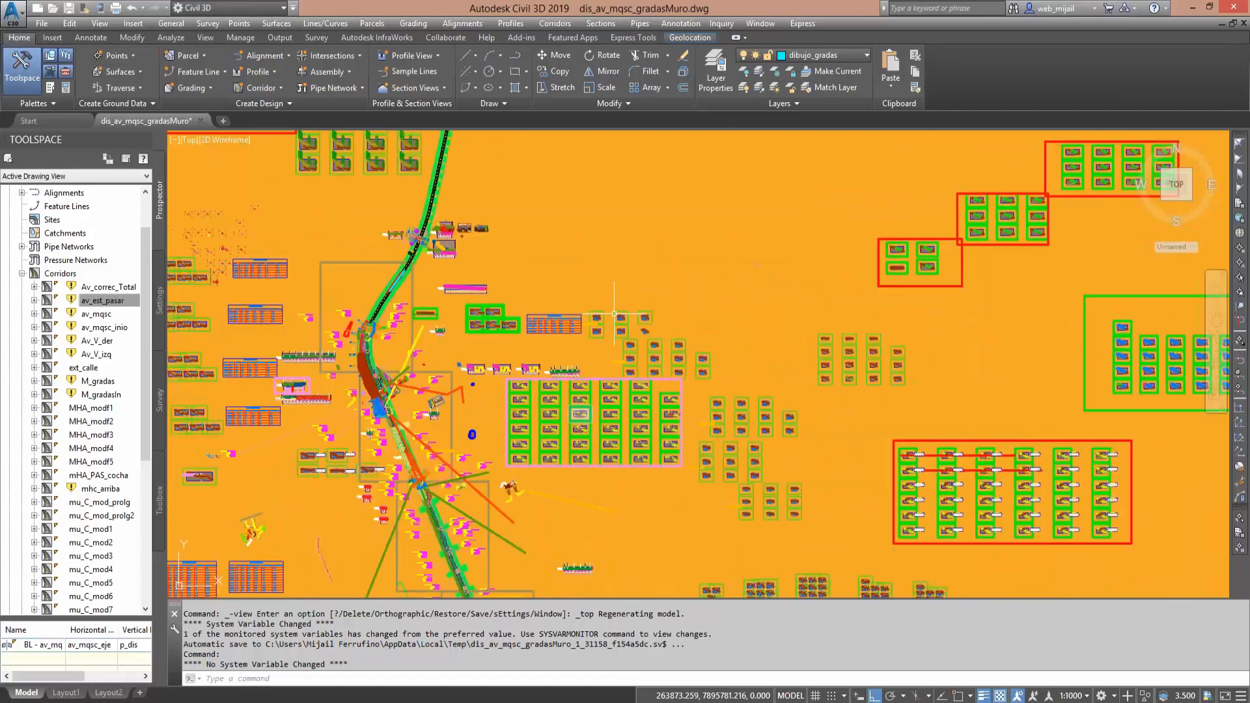
- Search north of the avenue for its cross sections and inspect the crossed-out block of section sheets
middle_drag(668, 159, 573, 486)
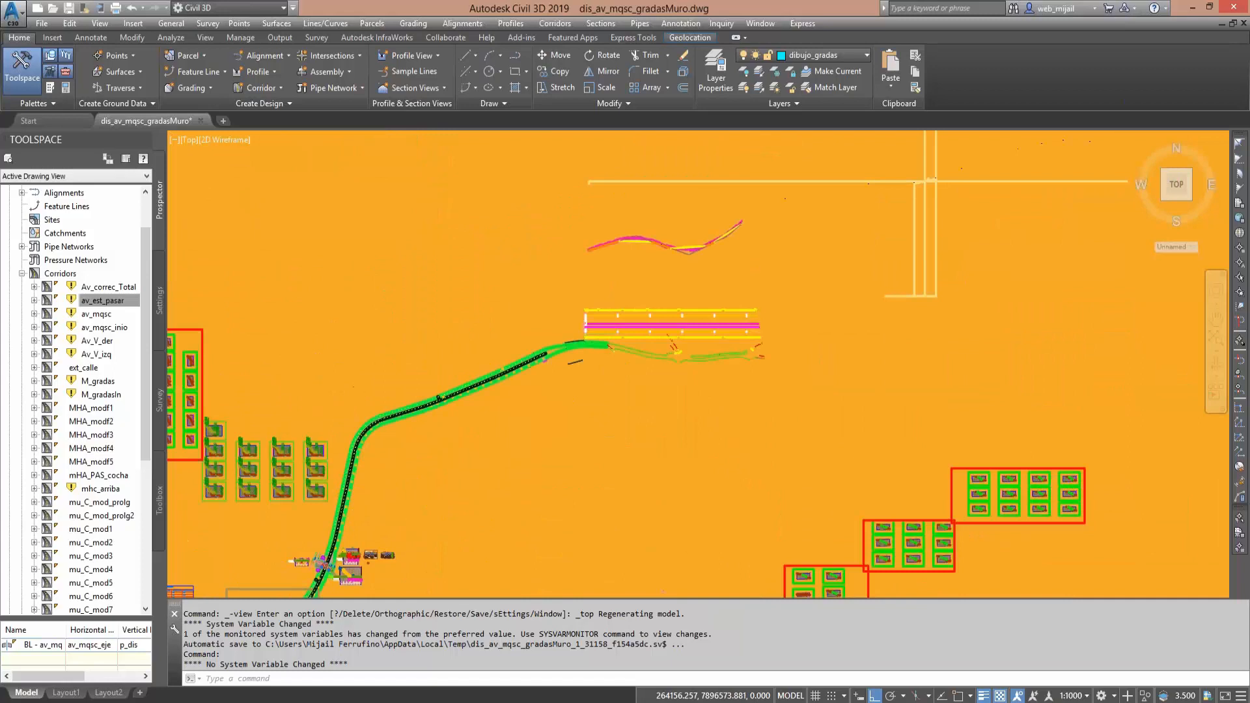
scroll(597, 410, down, 4)
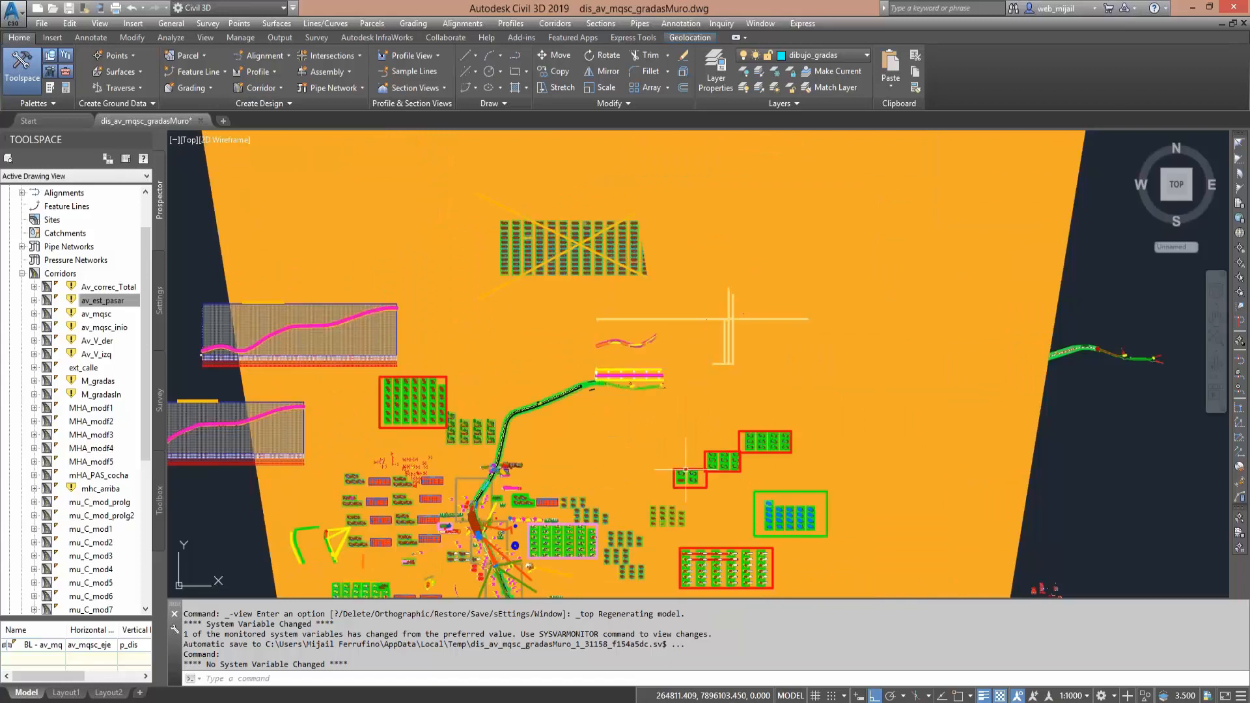
middle_drag(580, 481, 587, 384)
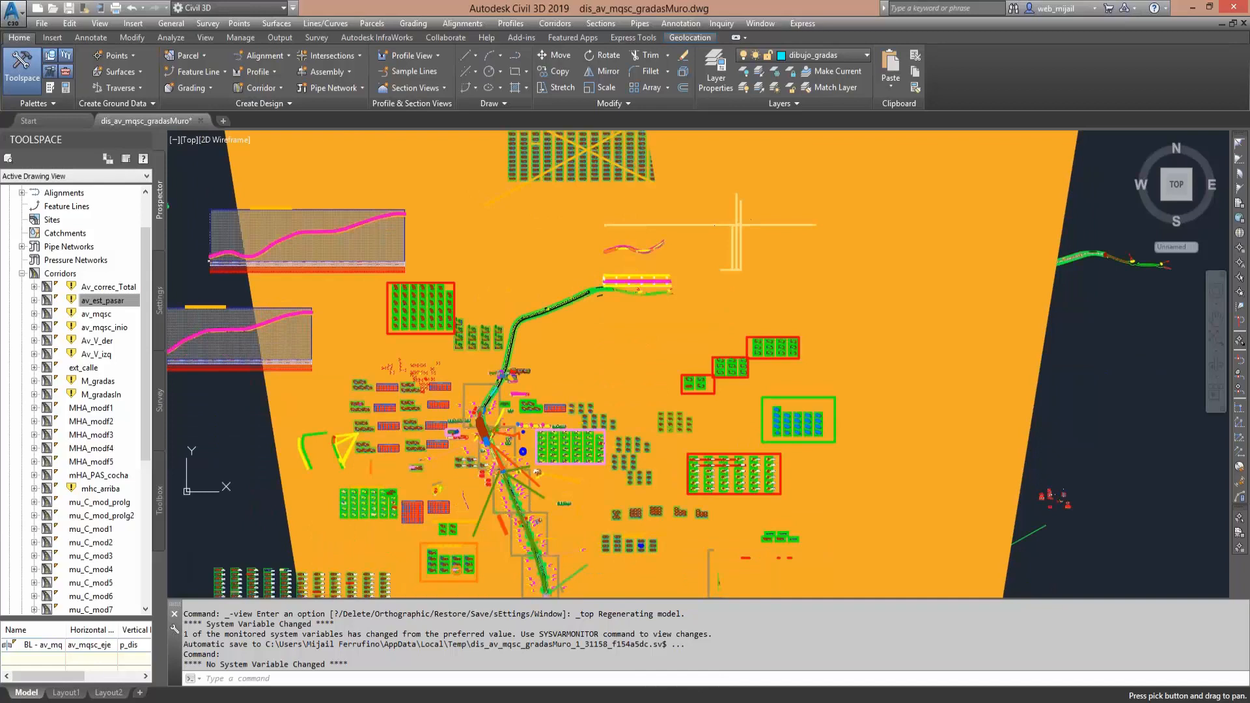
scroll(562, 468, up, 6)
scroll(564, 475, up, 4)
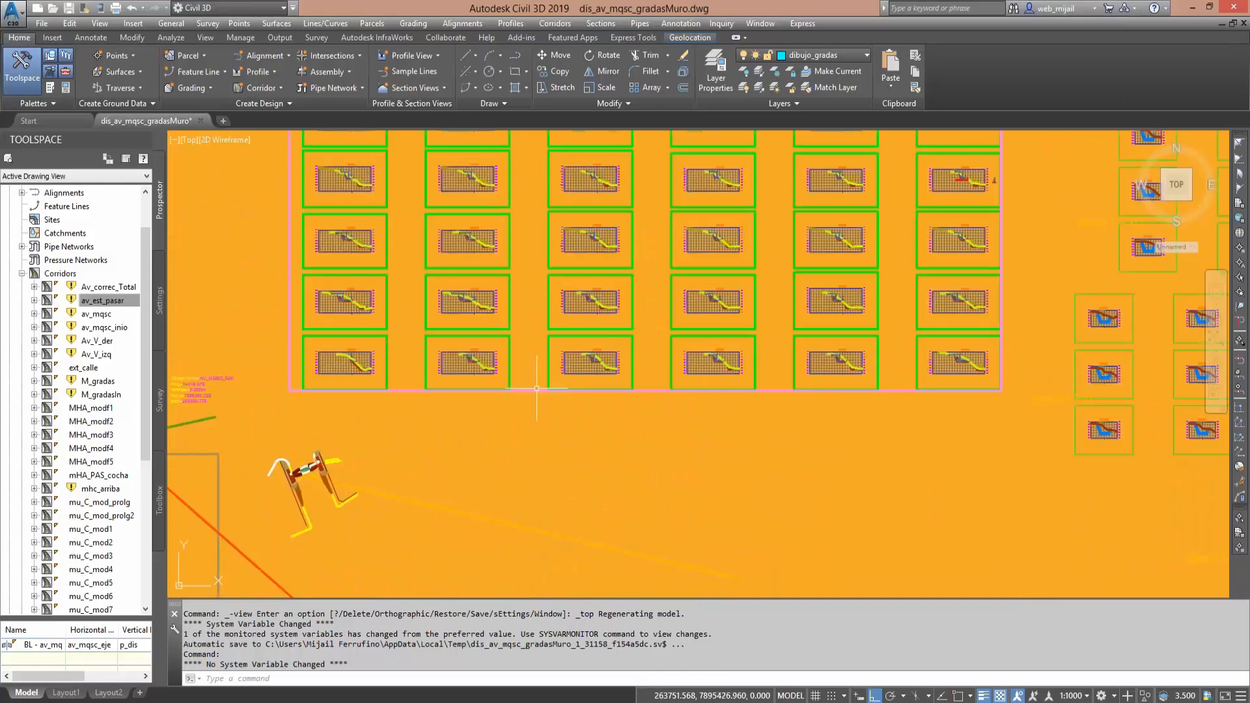
scroll(548, 390, down, 6)
middle_drag(549, 317, 673, 675)
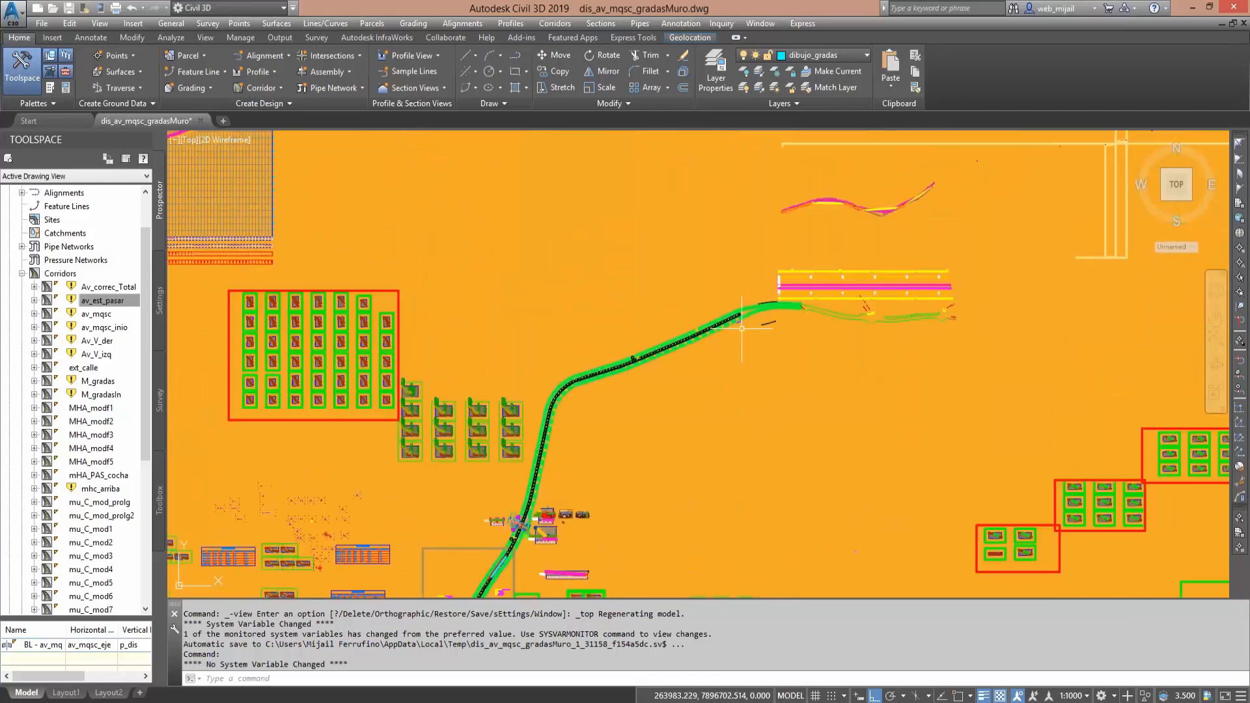
mouse_move(871, 310)
middle_down()
mouse_move(751, 482)
mouse_move(775, 639)
middle_up()
scroll(655, 347, up, 10)
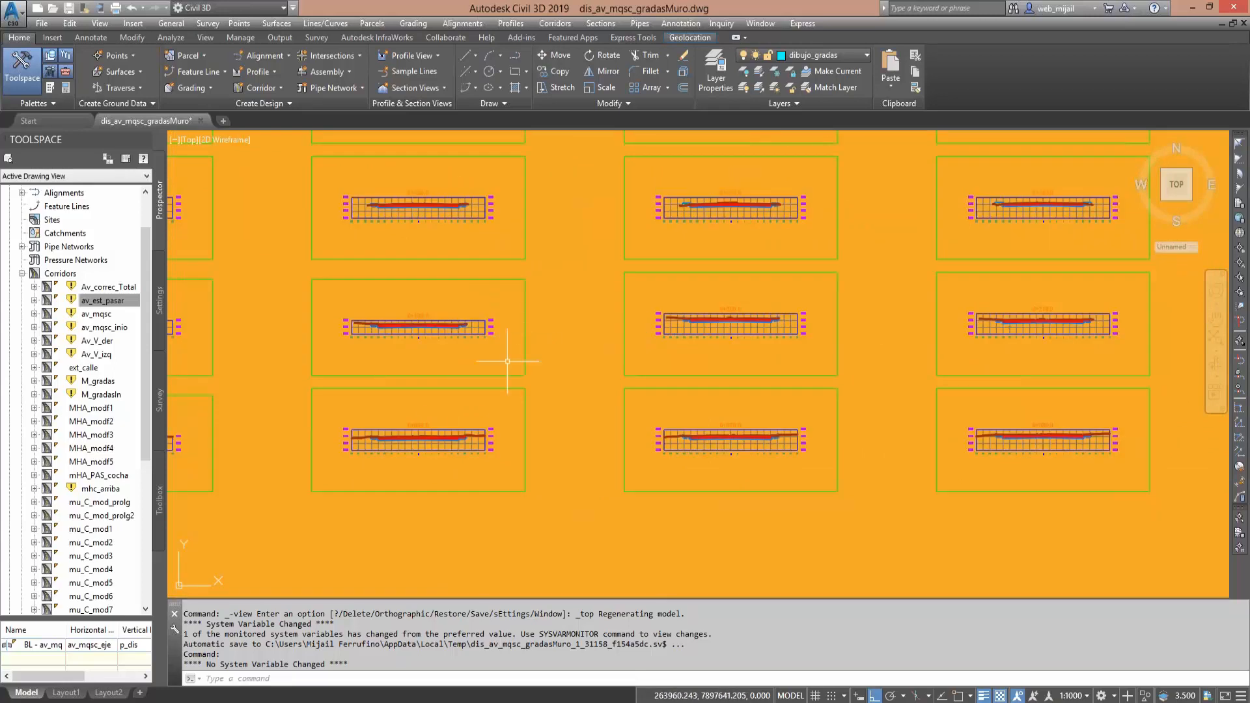
scroll(644, 372, down, 10)
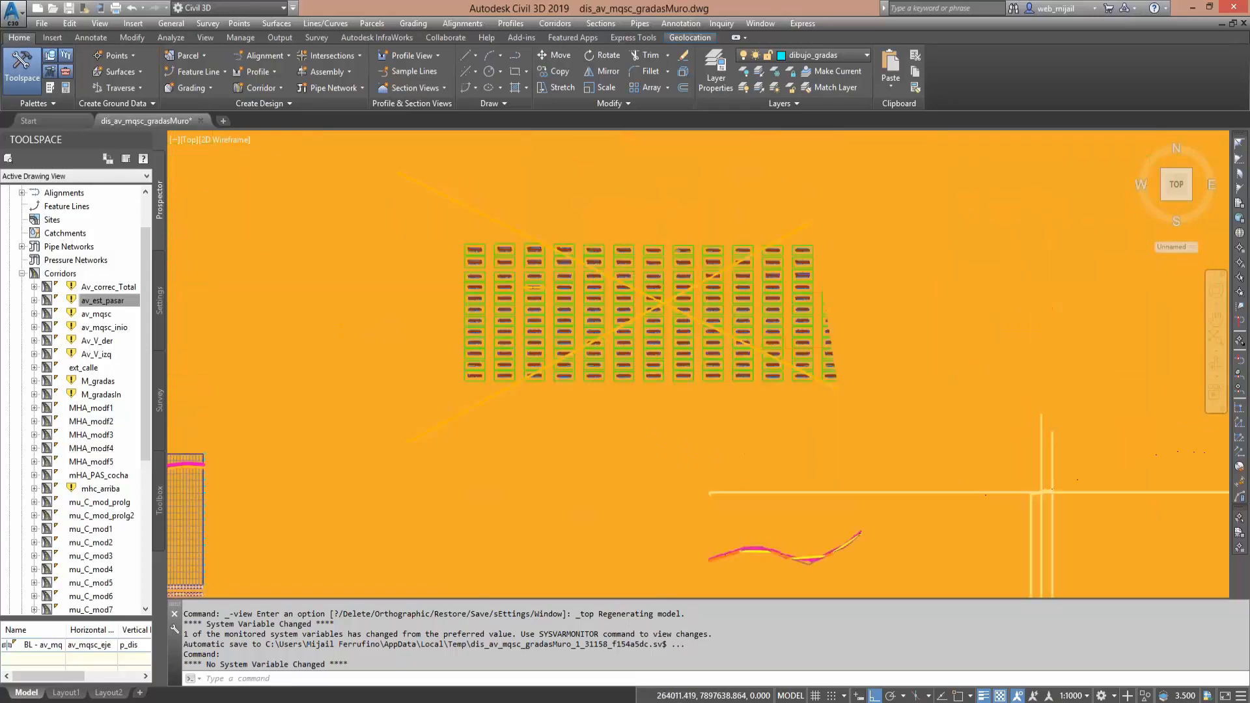
scroll(677, 368, down, 2)
mouse_move(387, 427)
middle_down()
mouse_move(774, 360)
mouse_move(544, 176)
middle_up()
middle_drag(1139, 485, 892, 355)
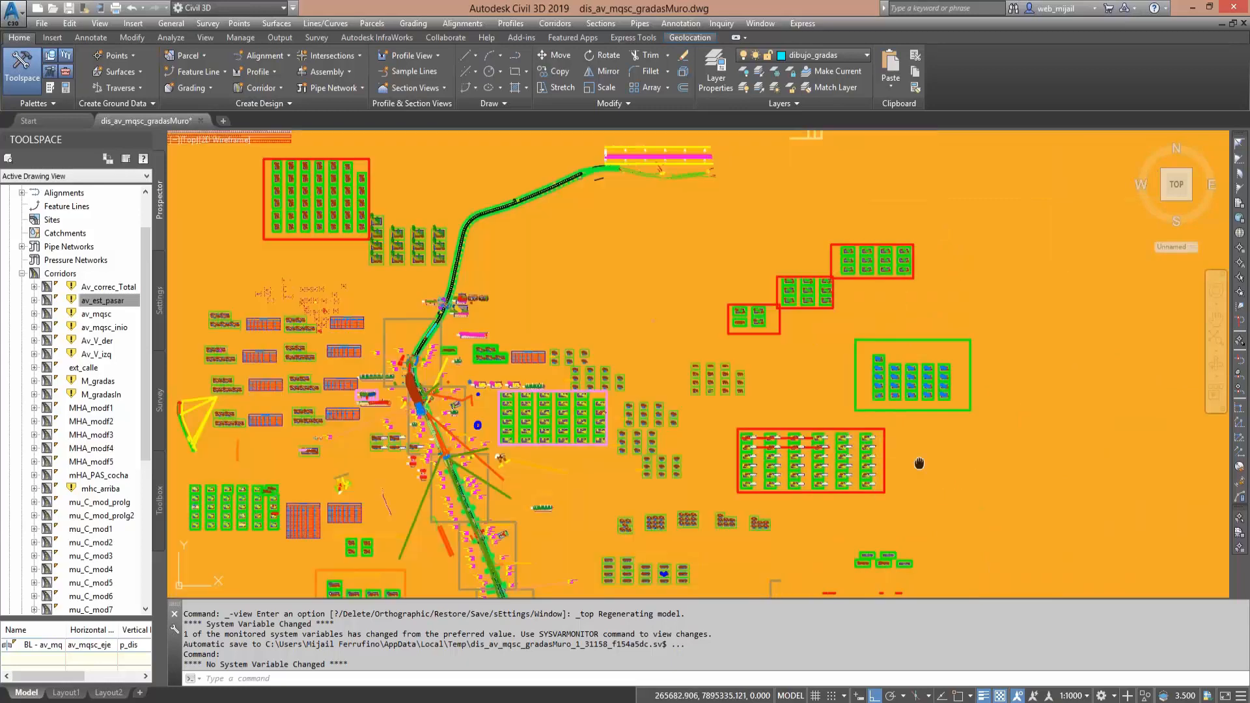
- Examine the red-framed sections with volume tables and the section sheets with earthwork tables laid out southwest of the avenue
scroll(919, 464, up, 2)
scroll(684, 368, up, 6)
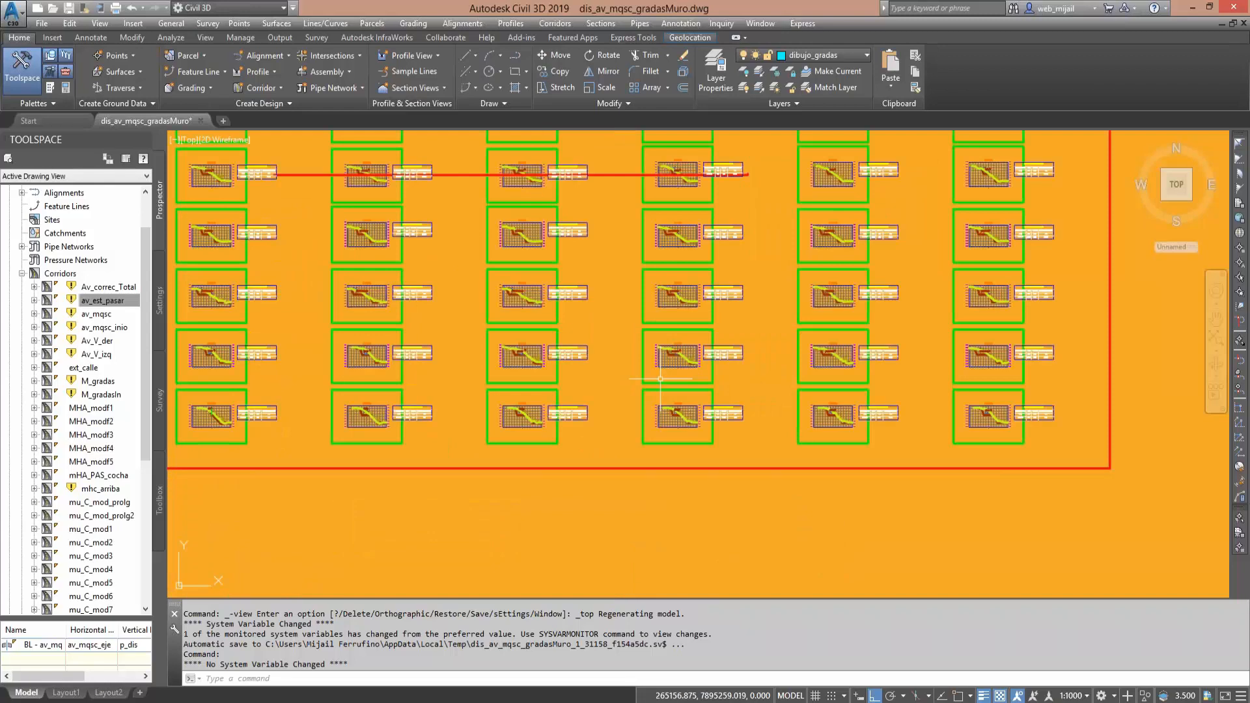
scroll(660, 379, down, 10)
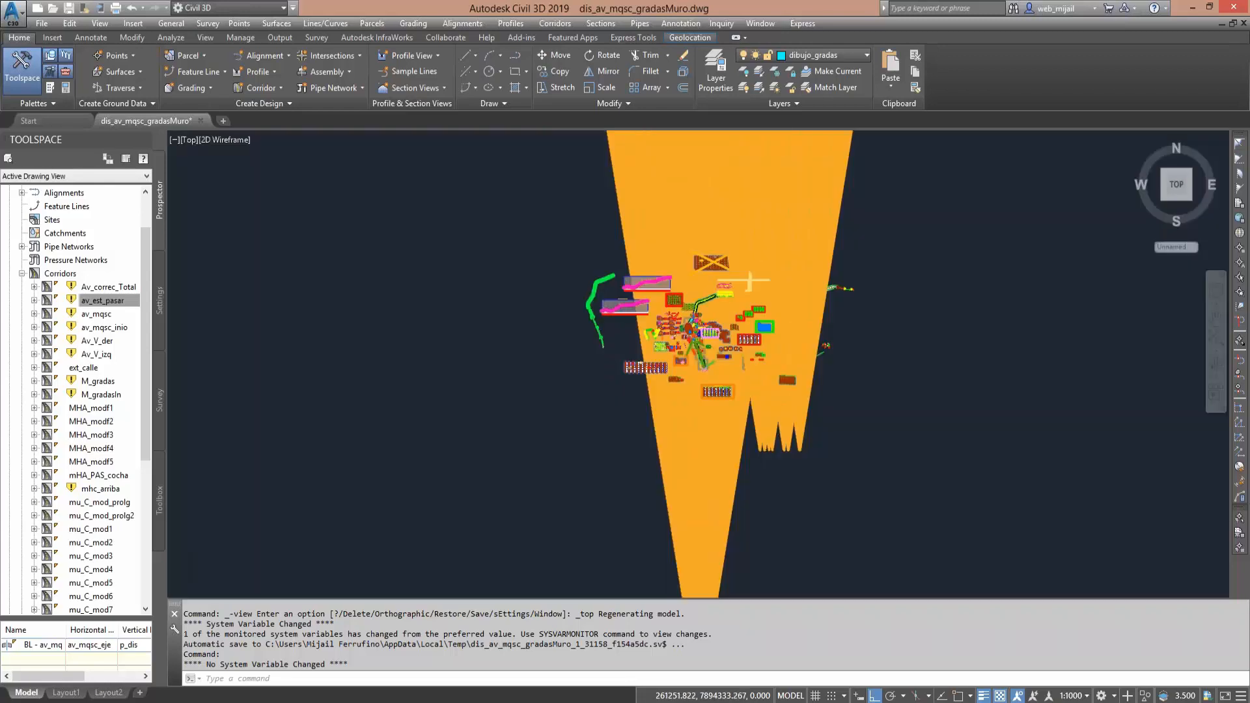
scroll(748, 280, up, 8)
scroll(588, 365, up, 6)
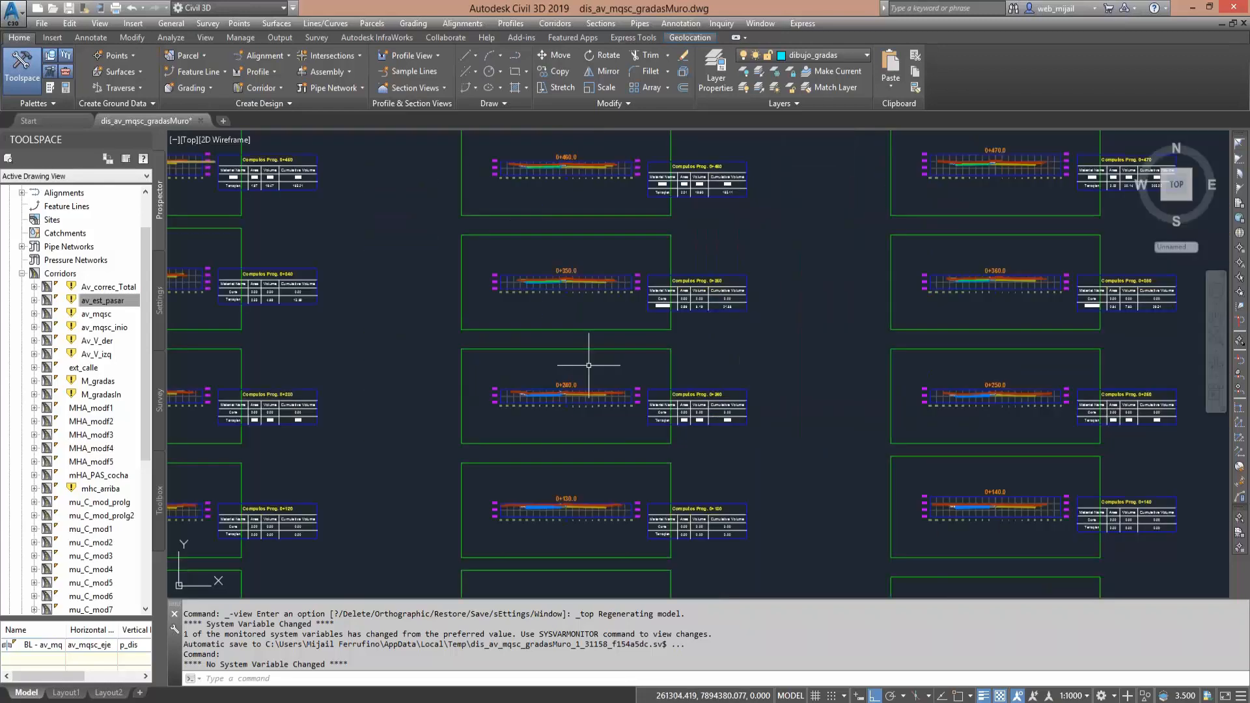
scroll(589, 366, down, 7)
scroll(427, 450, down, 4)
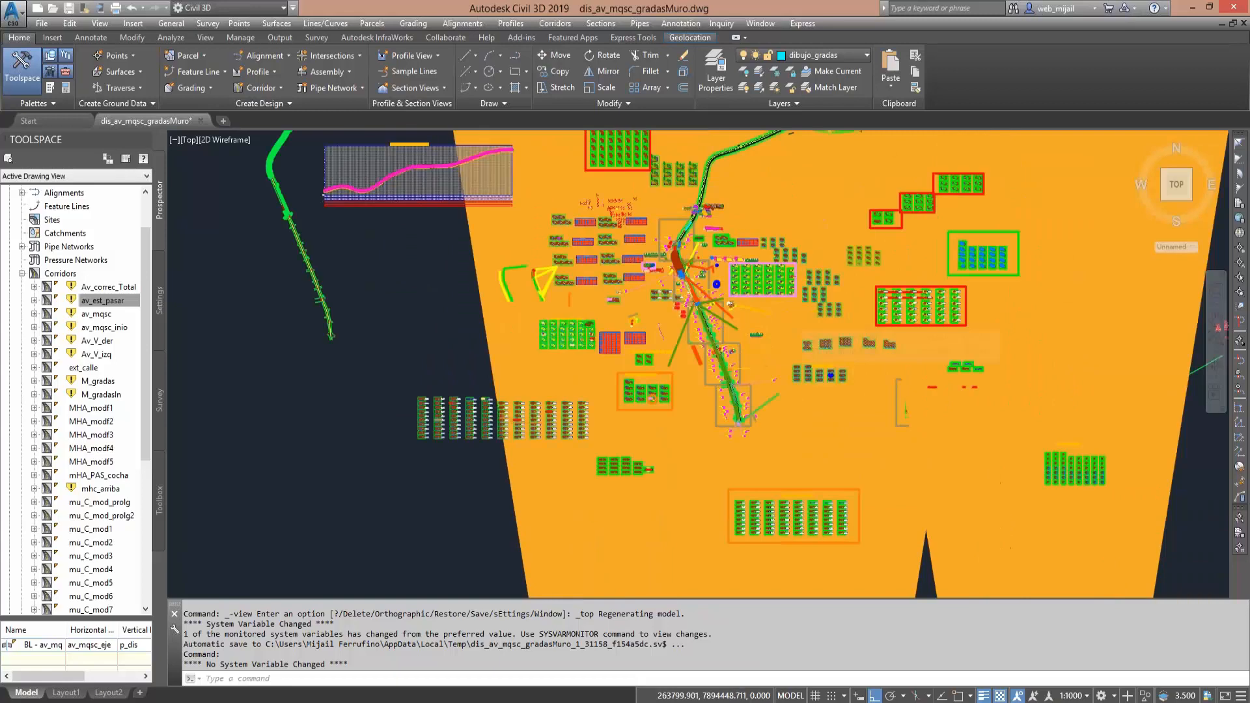
- Inspect the section sheets in the stepped red frames and in the green frame east of the avenue
scroll(772, 232, up, 7)
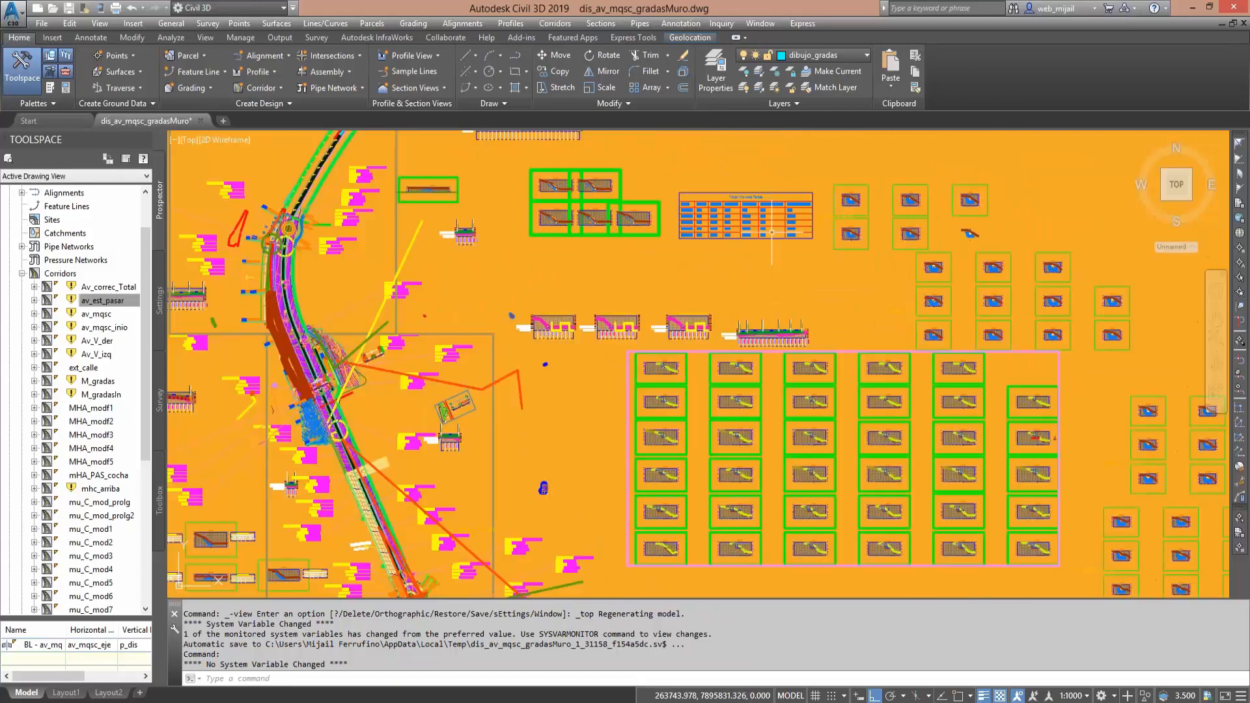
middle_drag(772, 232, 710, 481)
mouse_move(737, 218)
middle_down()
mouse_move(728, 387)
mouse_move(632, 504)
middle_up()
scroll(677, 449, down, 5)
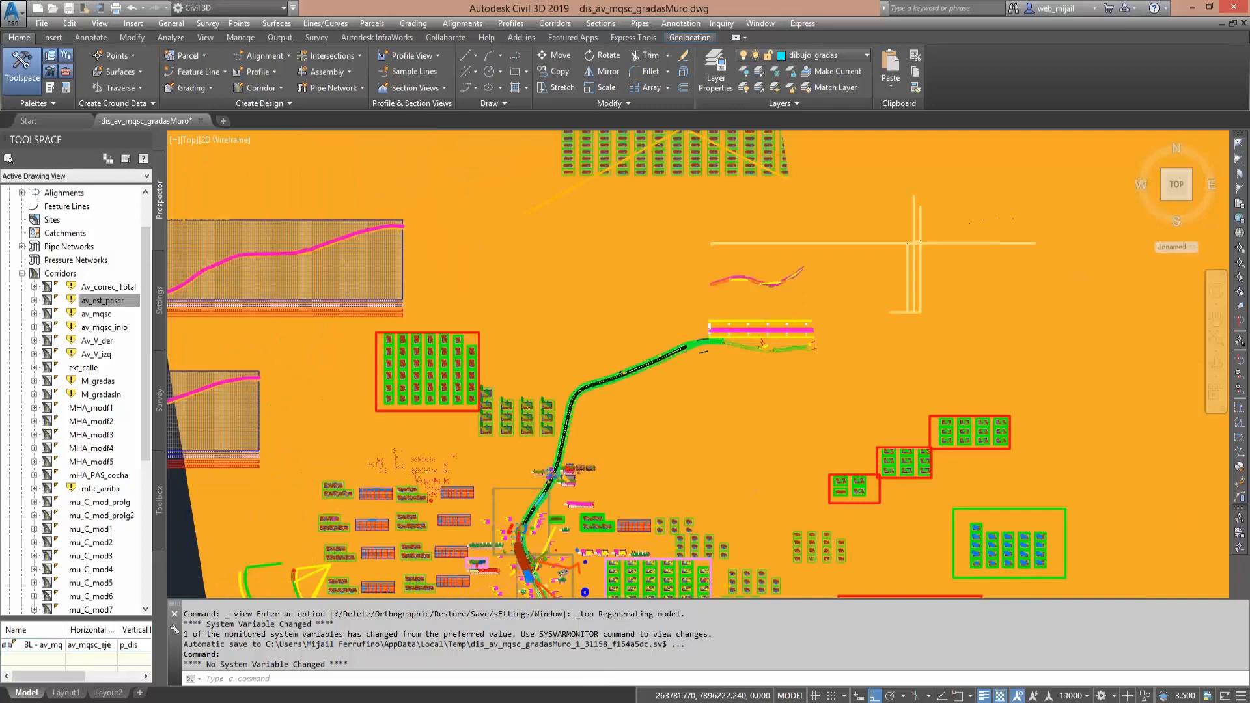
scroll(847, 456, down, 2)
scroll(808, 432, up, 8)
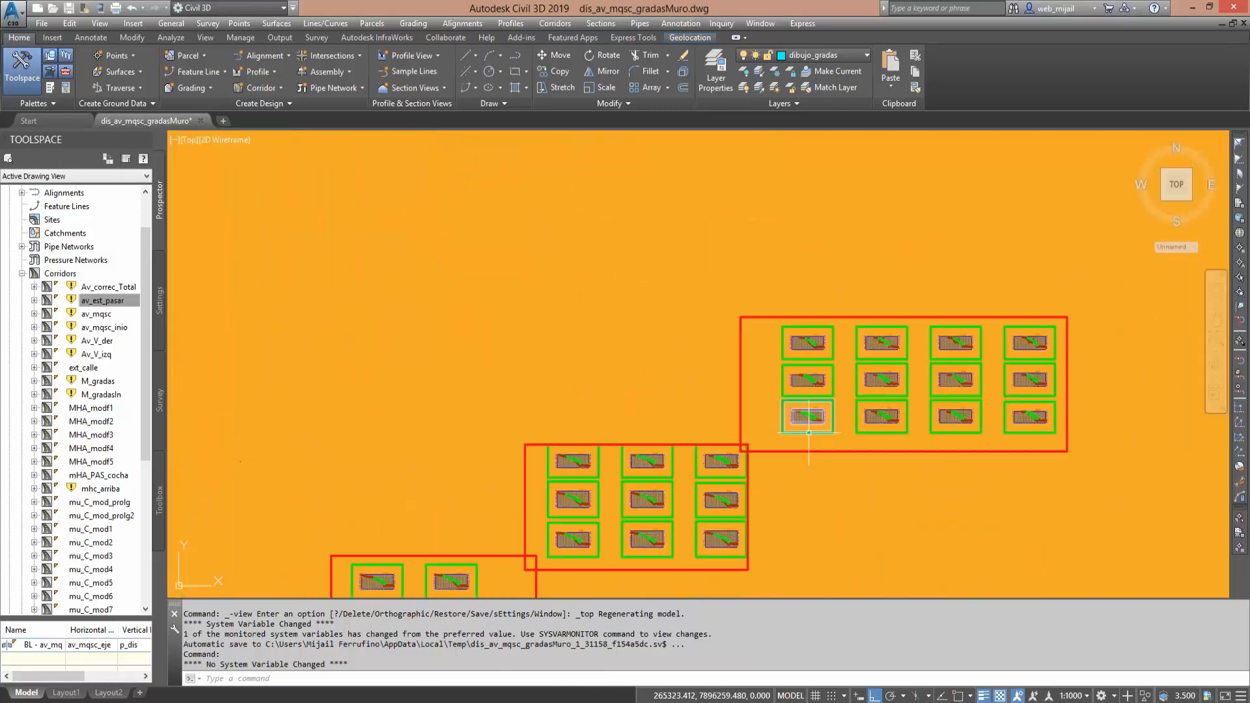
scroll(688, 469, up, 2)
middle_drag(743, 513, 645, 283)
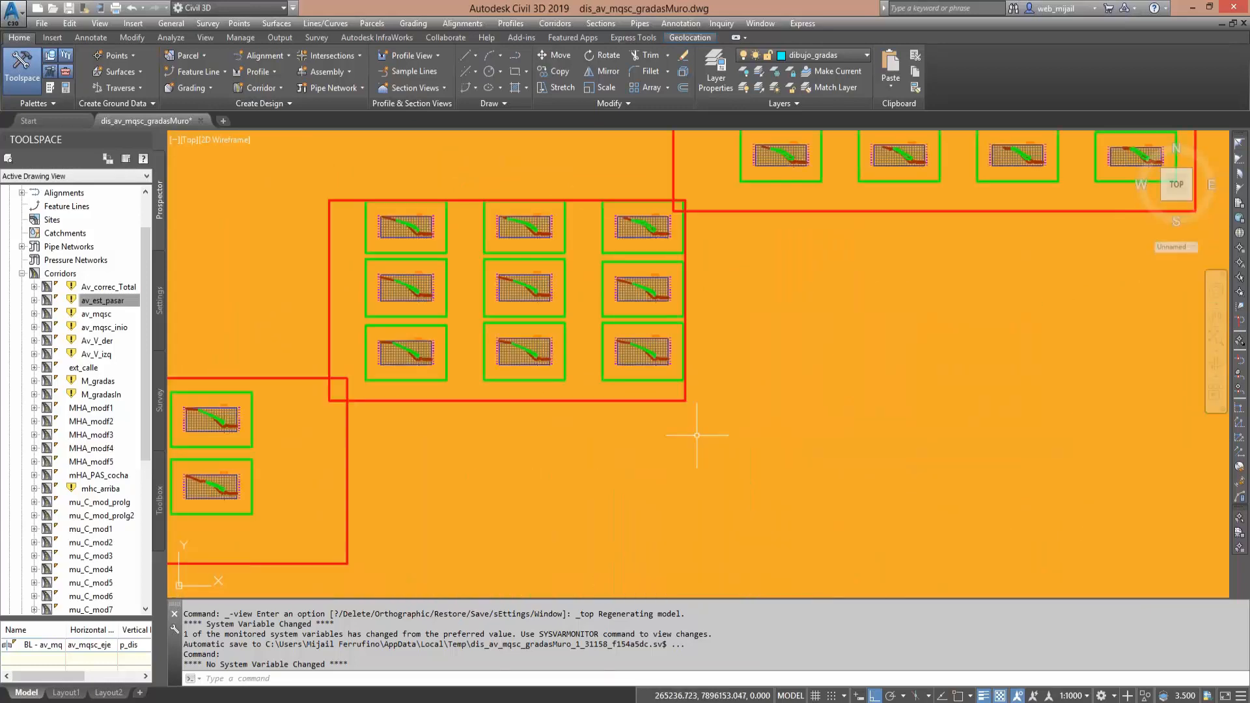
middle_drag(697, 435, 649, 237)
middle_drag(853, 468, 580, 271)
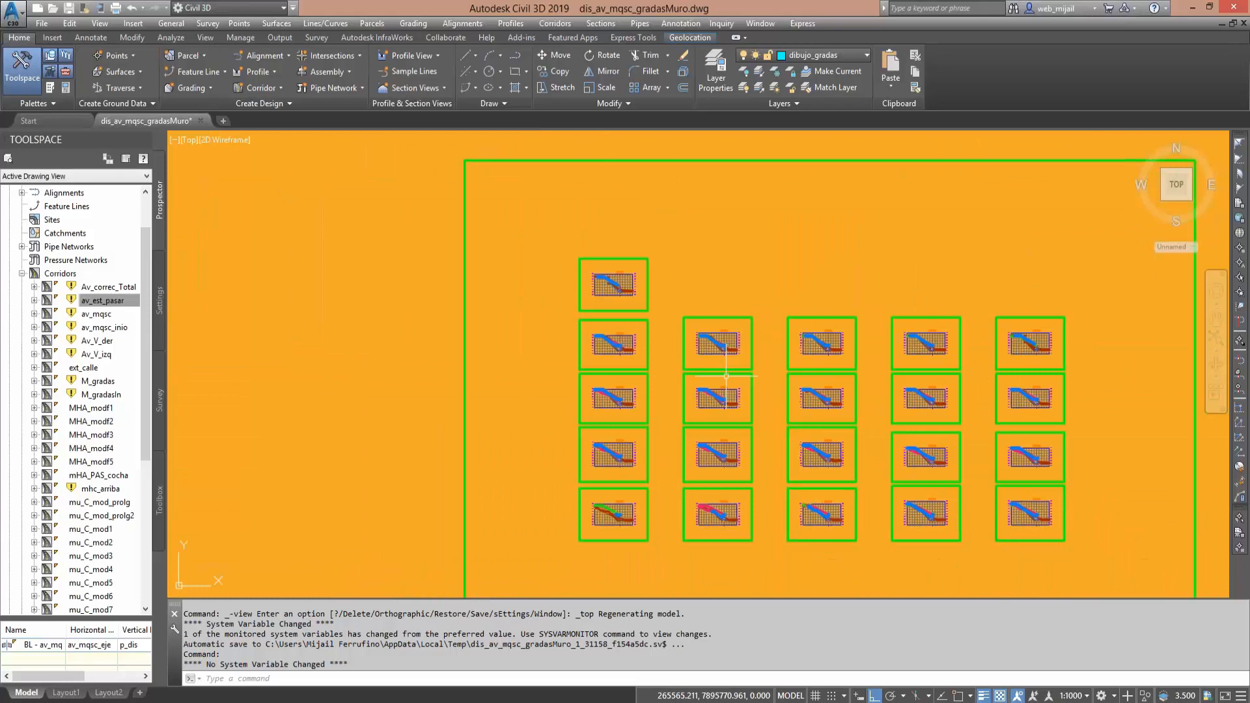
- Check the small section groups southeast of the avenue and revisit the red-framed sections with volume tables
scroll(724, 373, down, 8)
middle_drag(675, 351, 732, 231)
scroll(543, 435, up, 2)
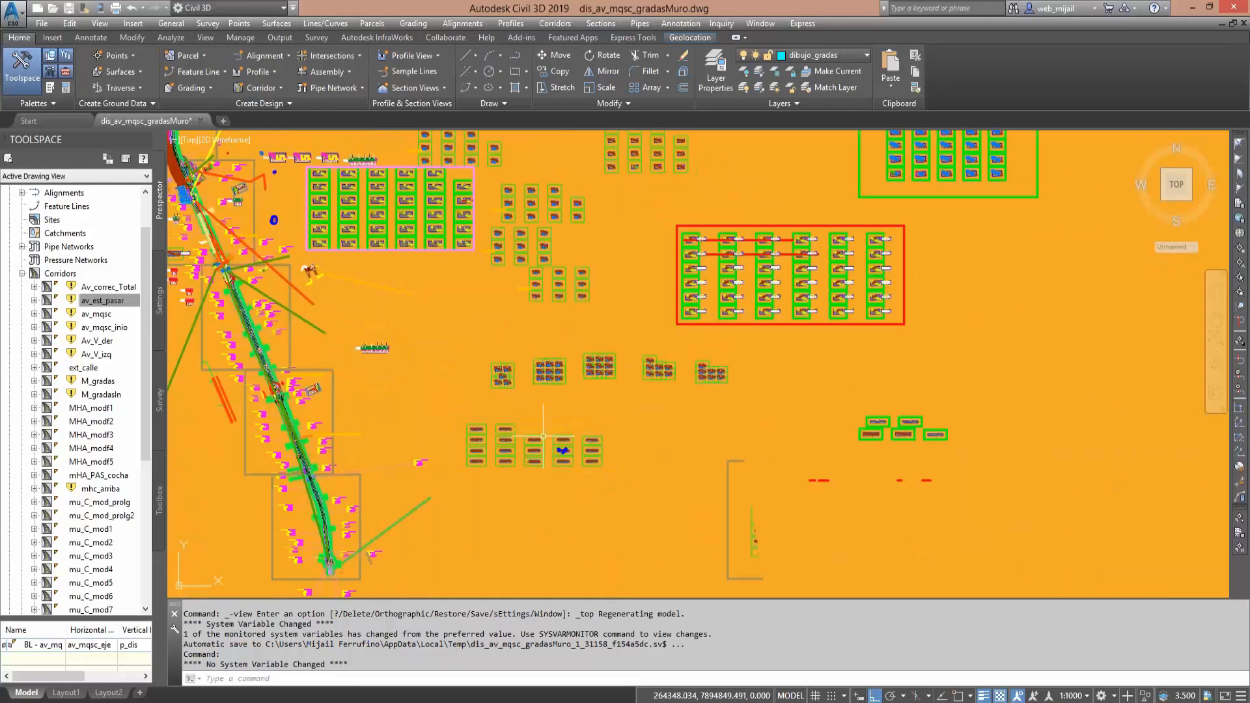
scroll(543, 436, up, 4)
scroll(543, 435, down, 6)
mouse_move(667, 445)
middle_down()
mouse_move(689, 458)
mouse_move(664, 460)
middle_up()
scroll(664, 460, up, 2)
scroll(664, 459, up, 5)
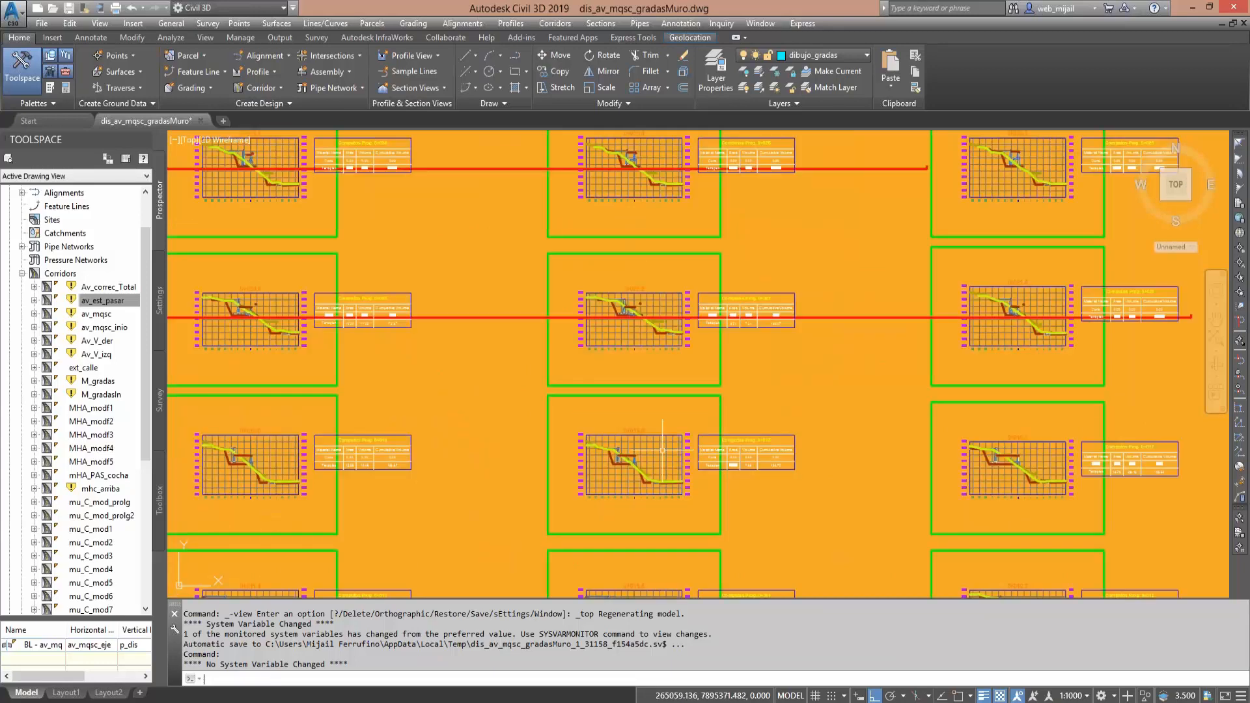
- Regenerate the drawing with the REGEN command to refresh its display
text(e)
key(BackSpace)
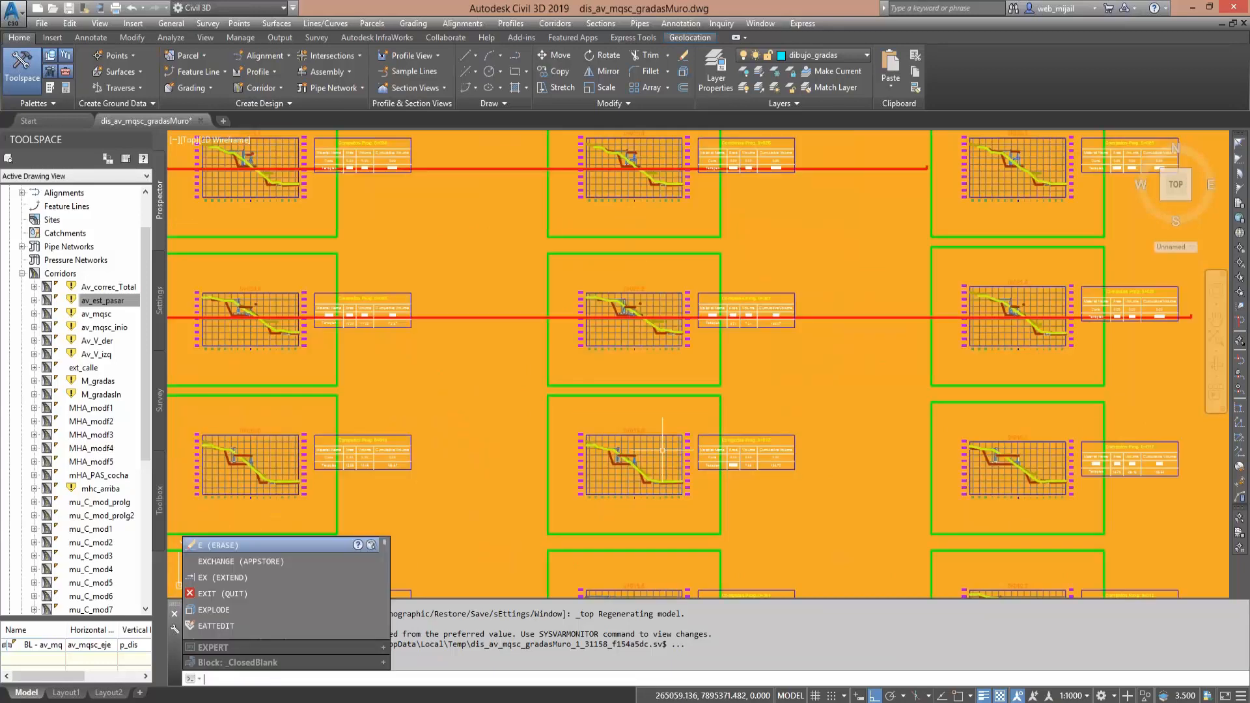
text(regen)
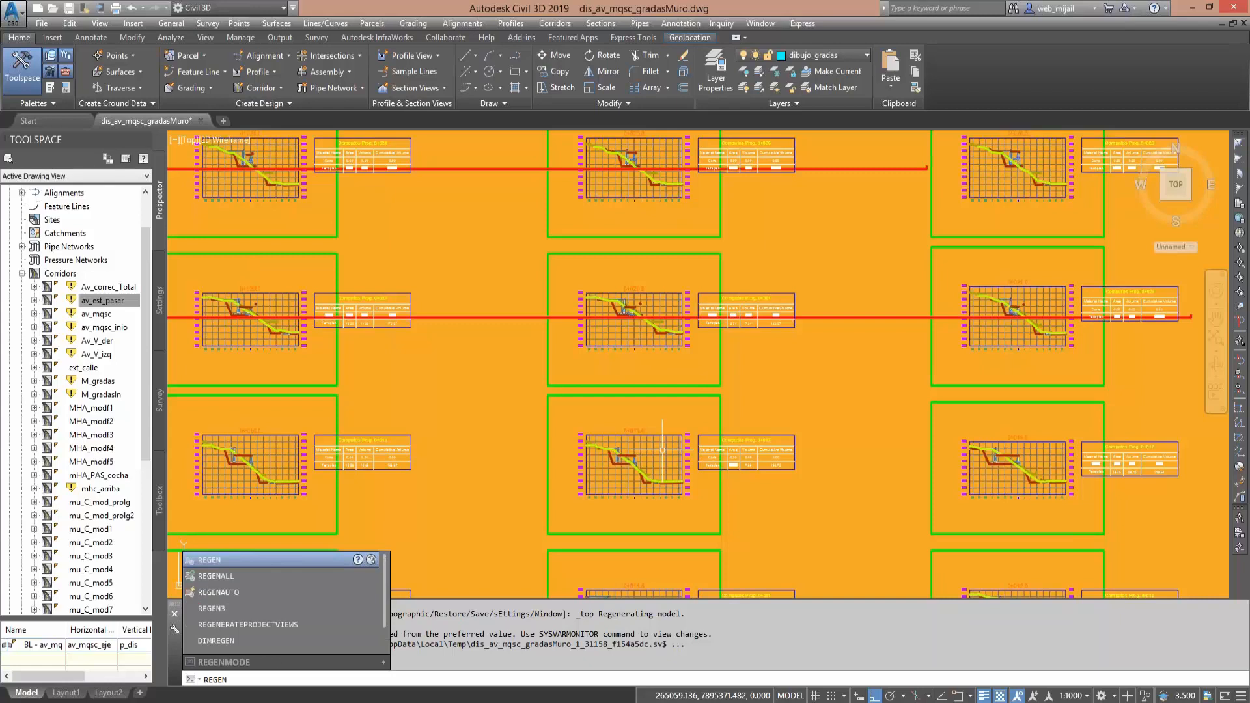
key(Return)
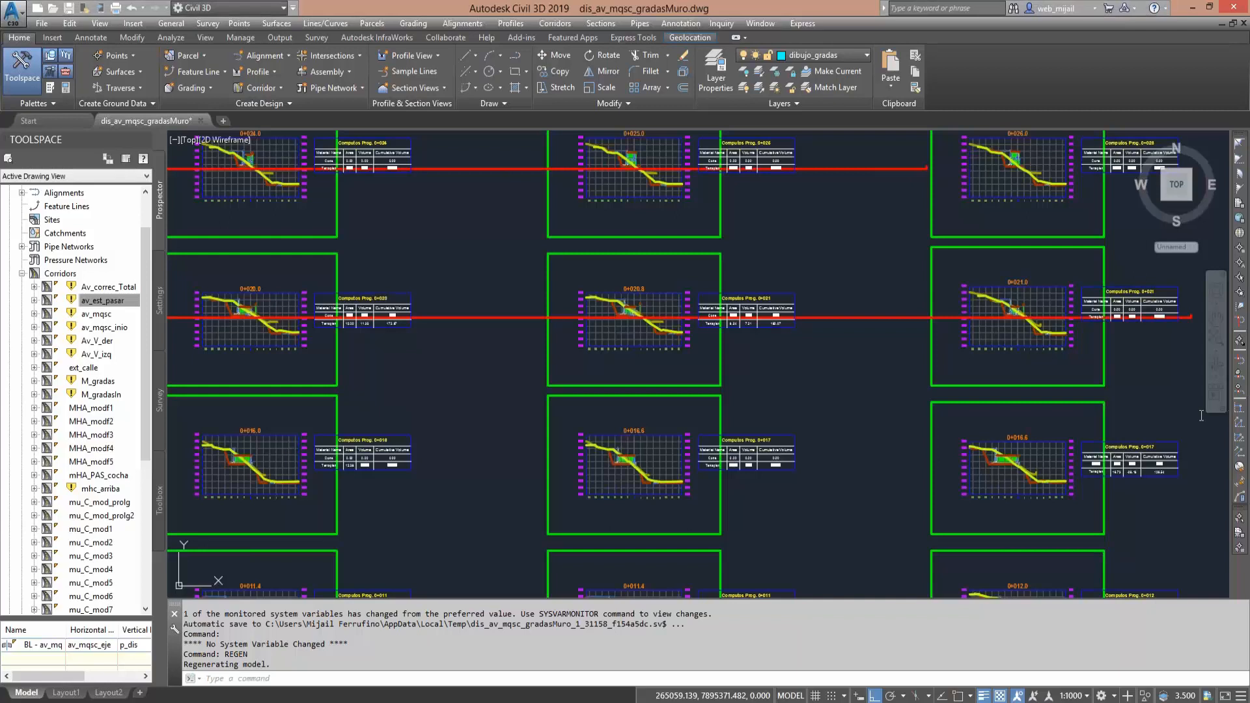
- Find the avenue's cross-section sheets in the refreshed drawing and close in on the section at station 1+290
middle_drag(853, 376, 844, 410)
scroll(796, 435, down, 2)
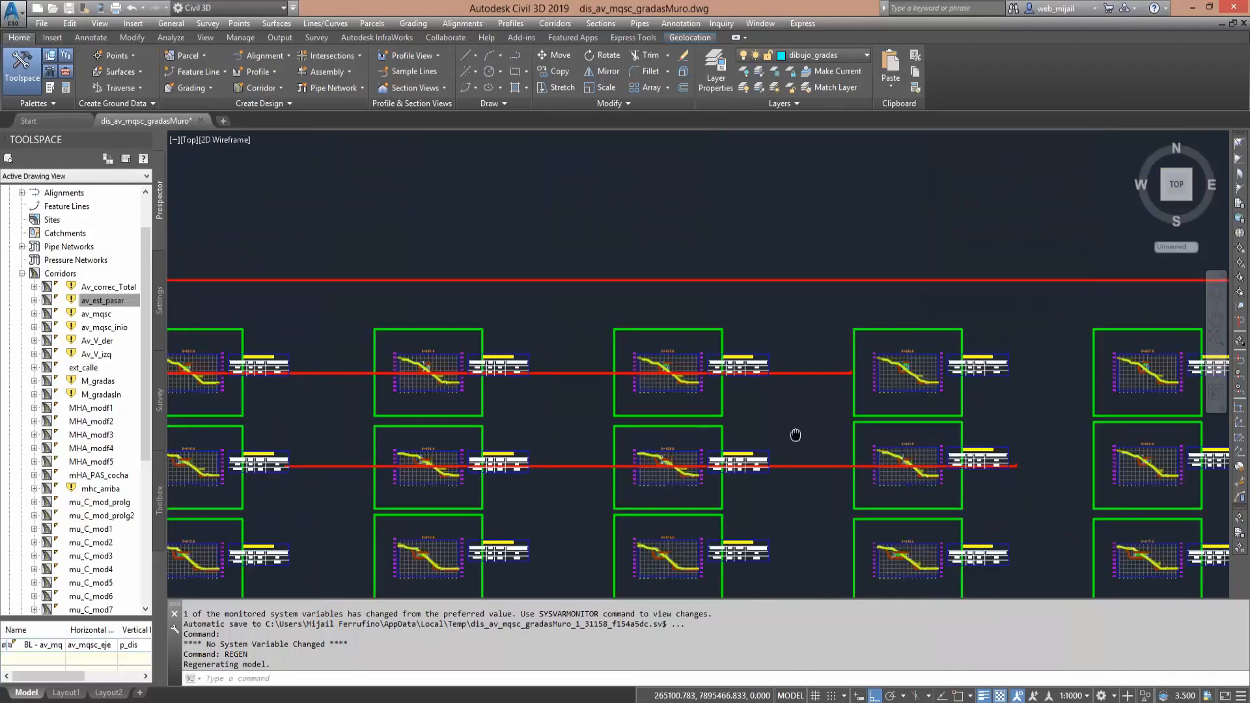
scroll(796, 434, down, 4)
scroll(810, 398, down, 2)
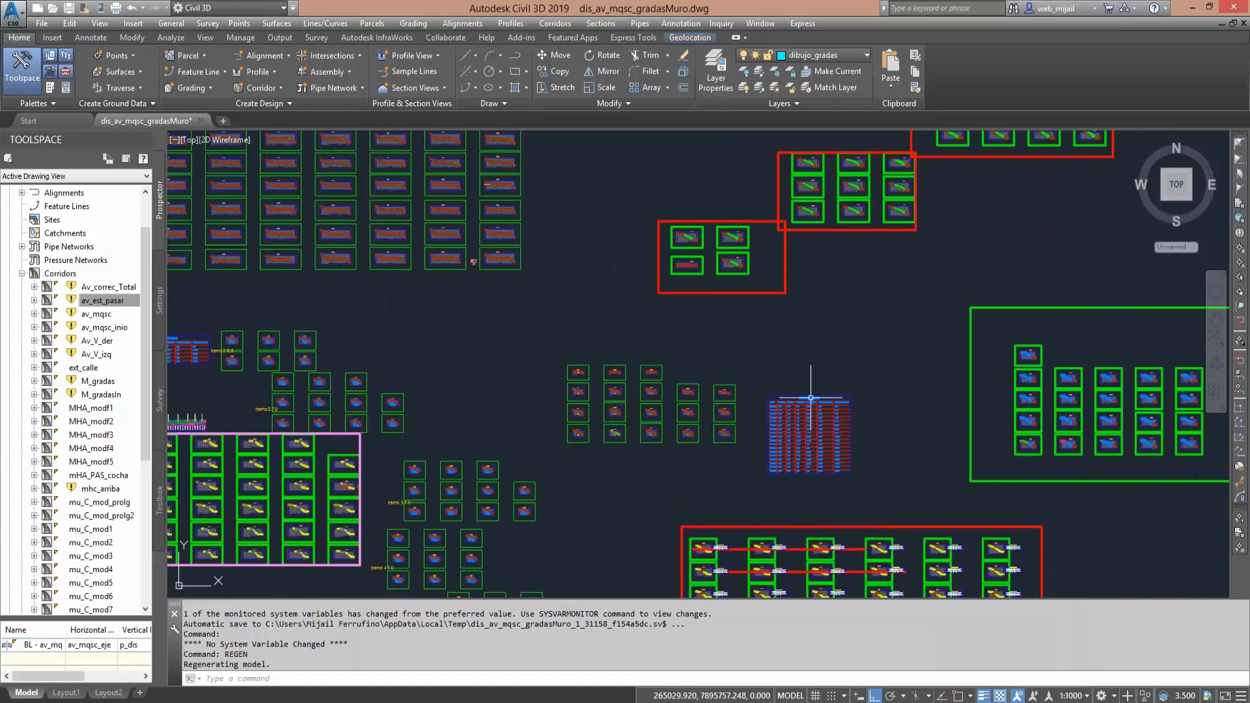
mouse_move(810, 397)
middle_down()
mouse_move(754, 287)
mouse_move(698, 322)
mouse_move(769, 284)
middle_up()
middle_drag(640, 351, 761, 401)
scroll(761, 402, up, 10)
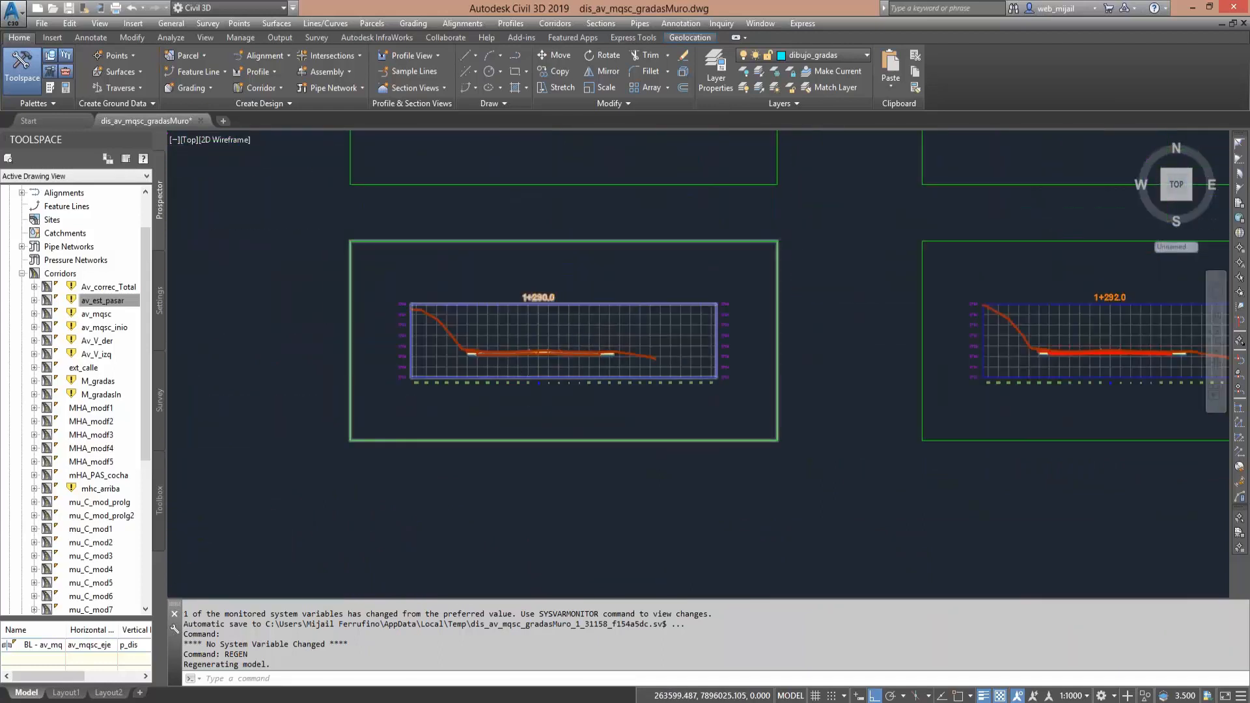
- Examine the section at station 1+290, marking the central median, both carriageways and the outer sidewalks
scroll(528, 373, up, 5)
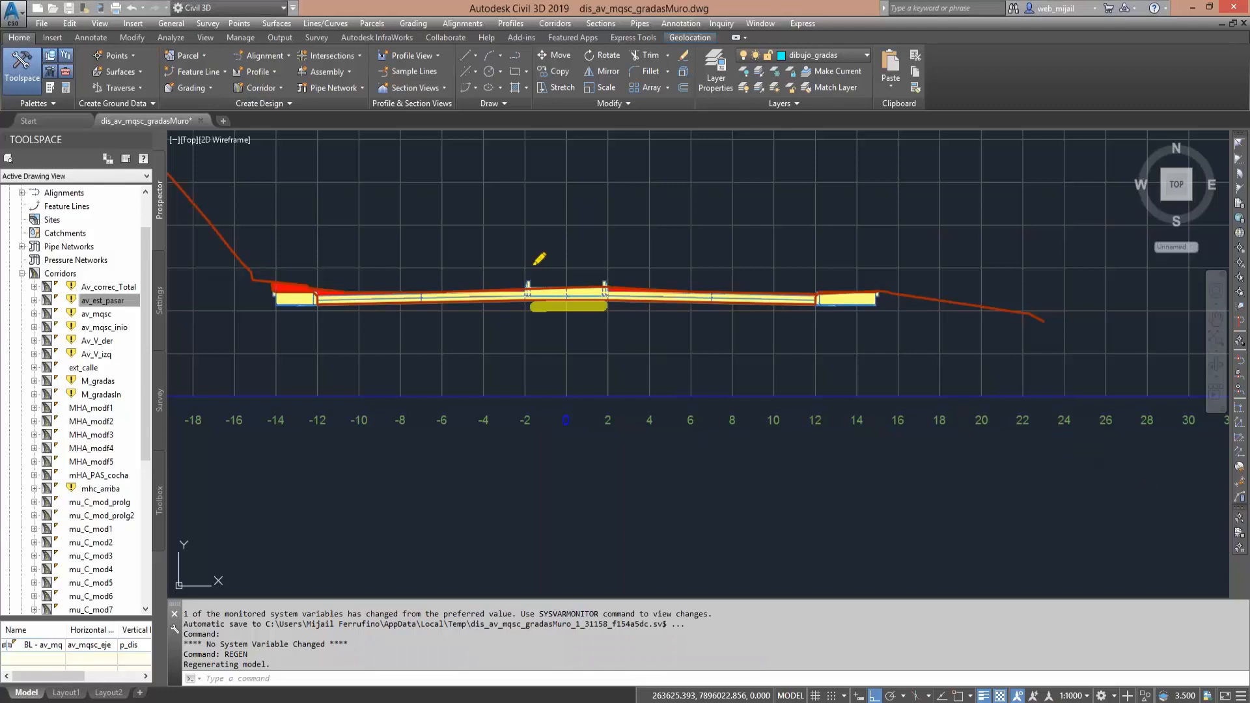
drag(625, 306, 741, 306)
drag(470, 303, 388, 312)
click(313, 289)
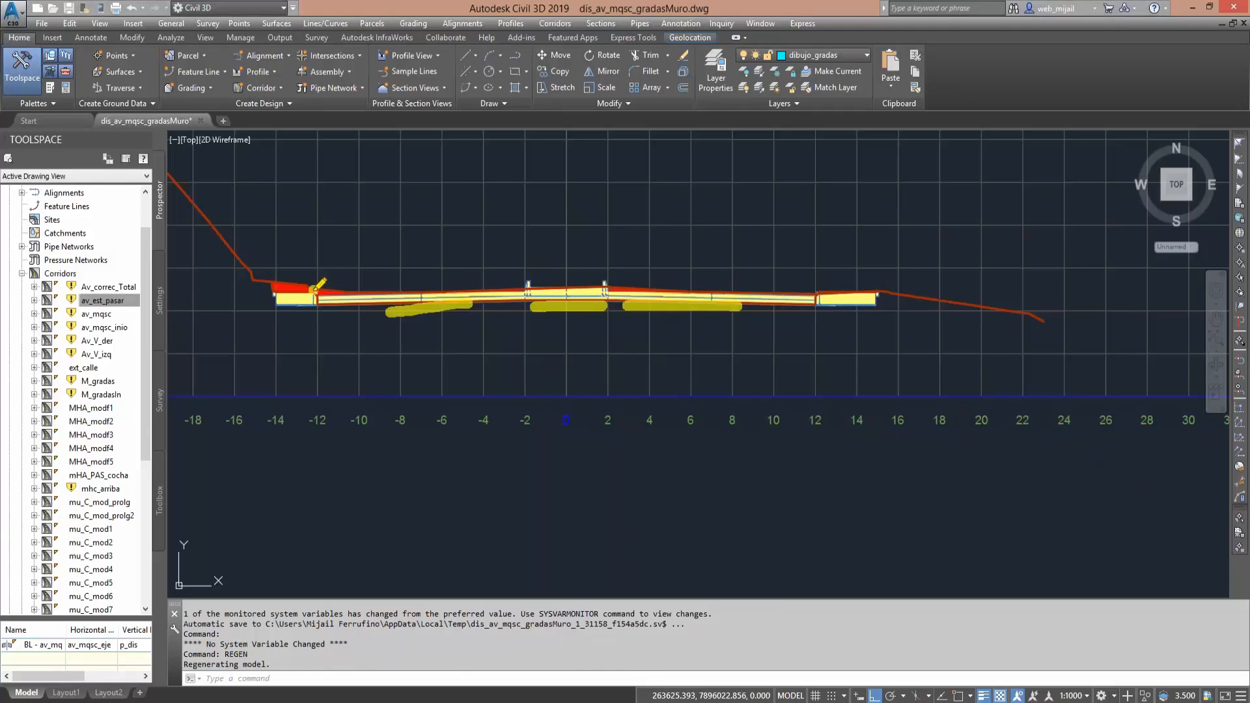
click(276, 303)
click(805, 302)
click(888, 317)
key(Escape)
- Inspect the neighbouring cross sections at stations 1+292 and 1+294
scroll(804, 432, down, 5)
middle_drag(777, 432, 554, 420)
middle_drag(784, 408, 625, 409)
middle_drag(729, 419, 591, 411)
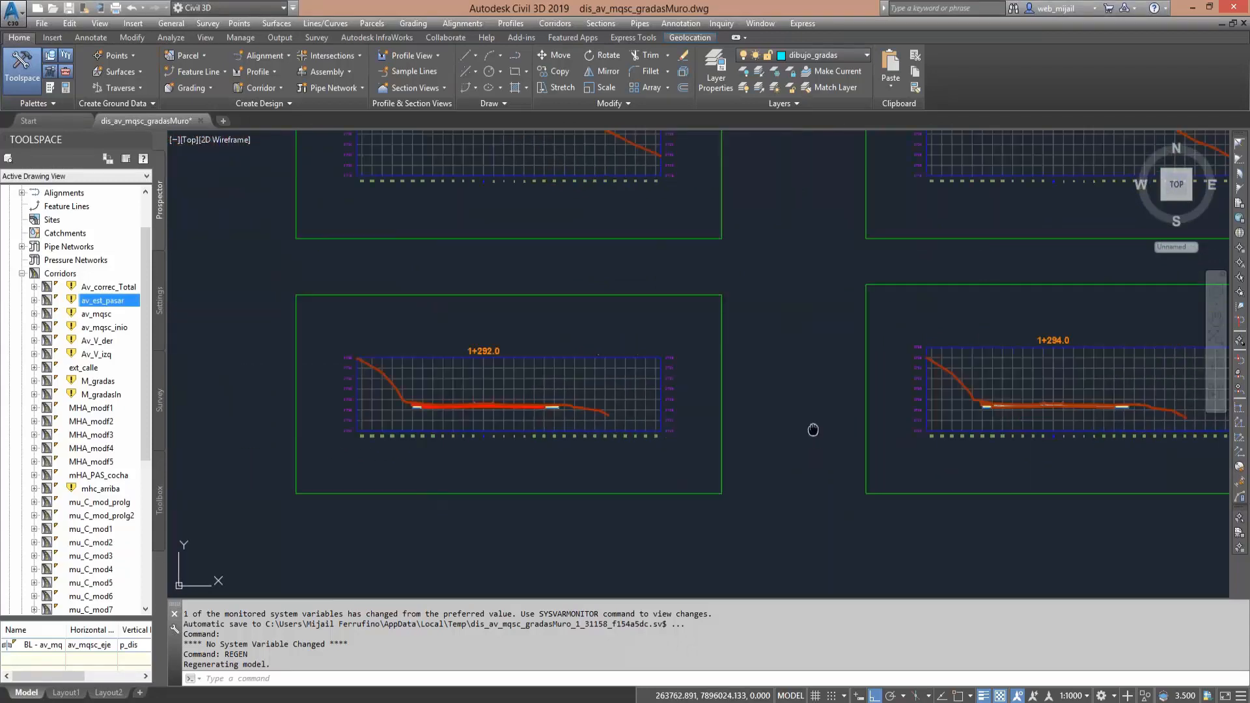
middle_drag(813, 429, 620, 428)
middle_drag(832, 402, 570, 402)
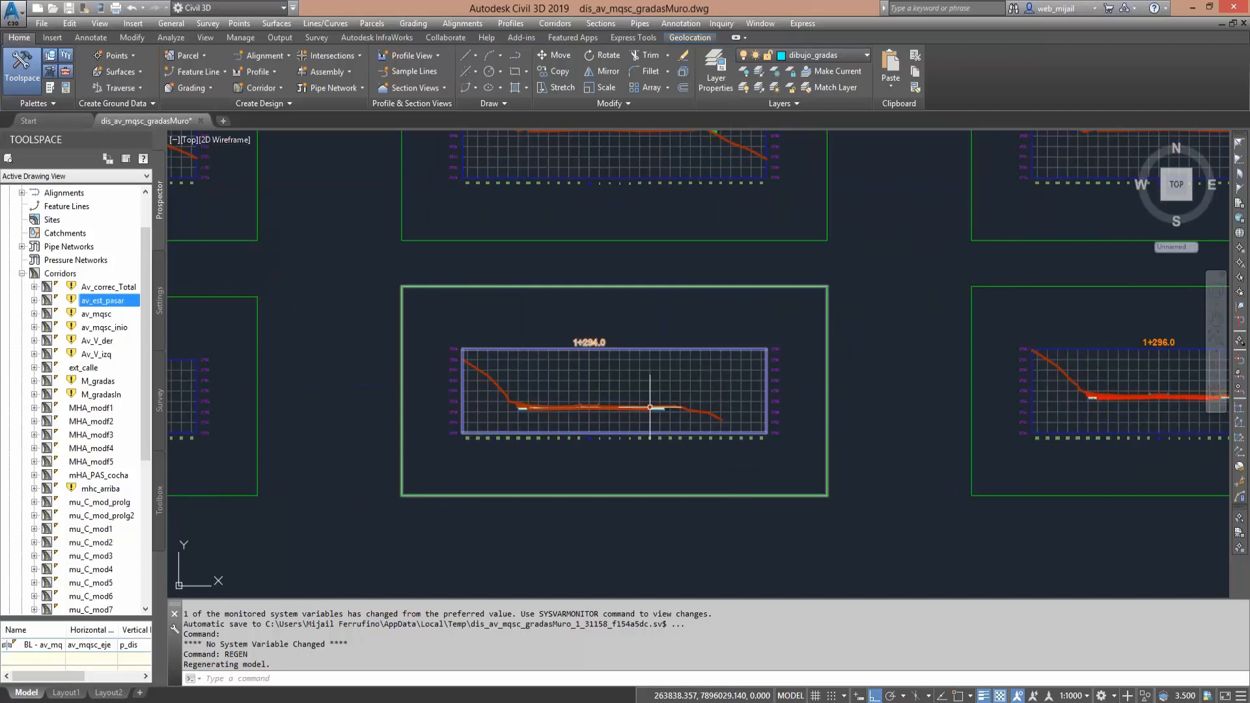
scroll(650, 407, up, 5)
scroll(651, 415, down, 5)
- Examine the roadway, median and sidewalks in the section at station 1+296
middle_drag(860, 397, 358, 403)
scroll(675, 398, up, 3)
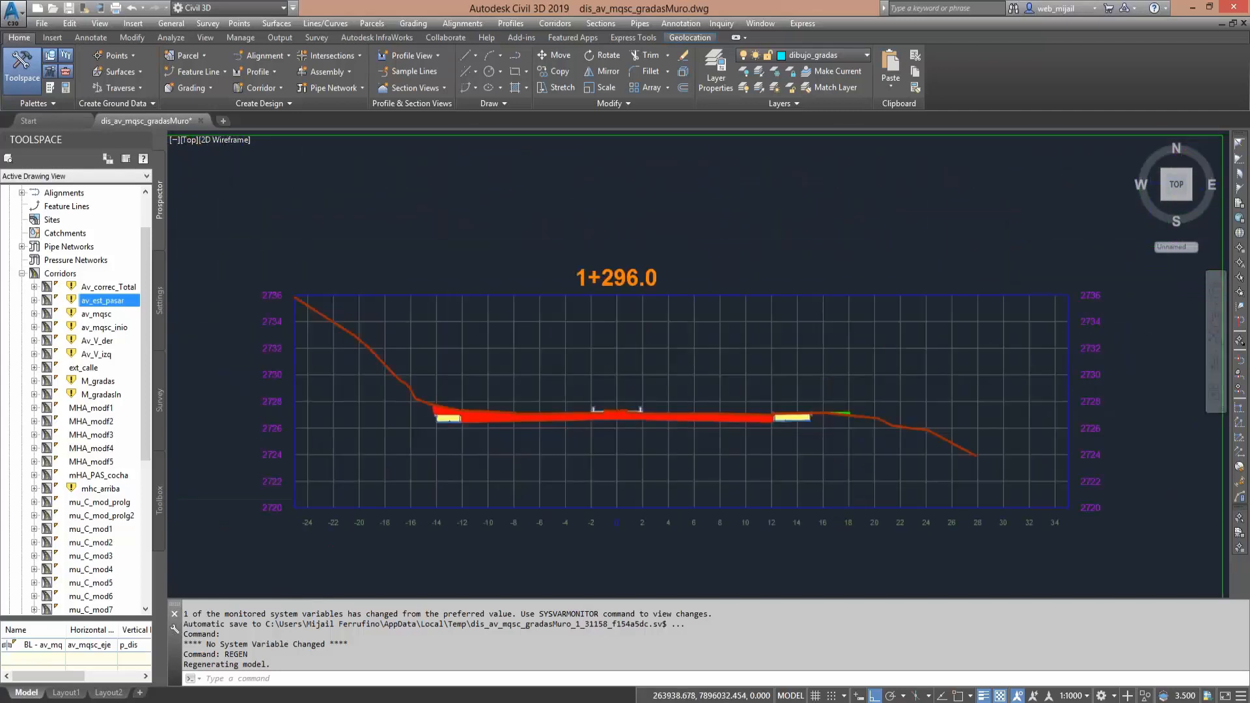
scroll(670, 401, up, 4)
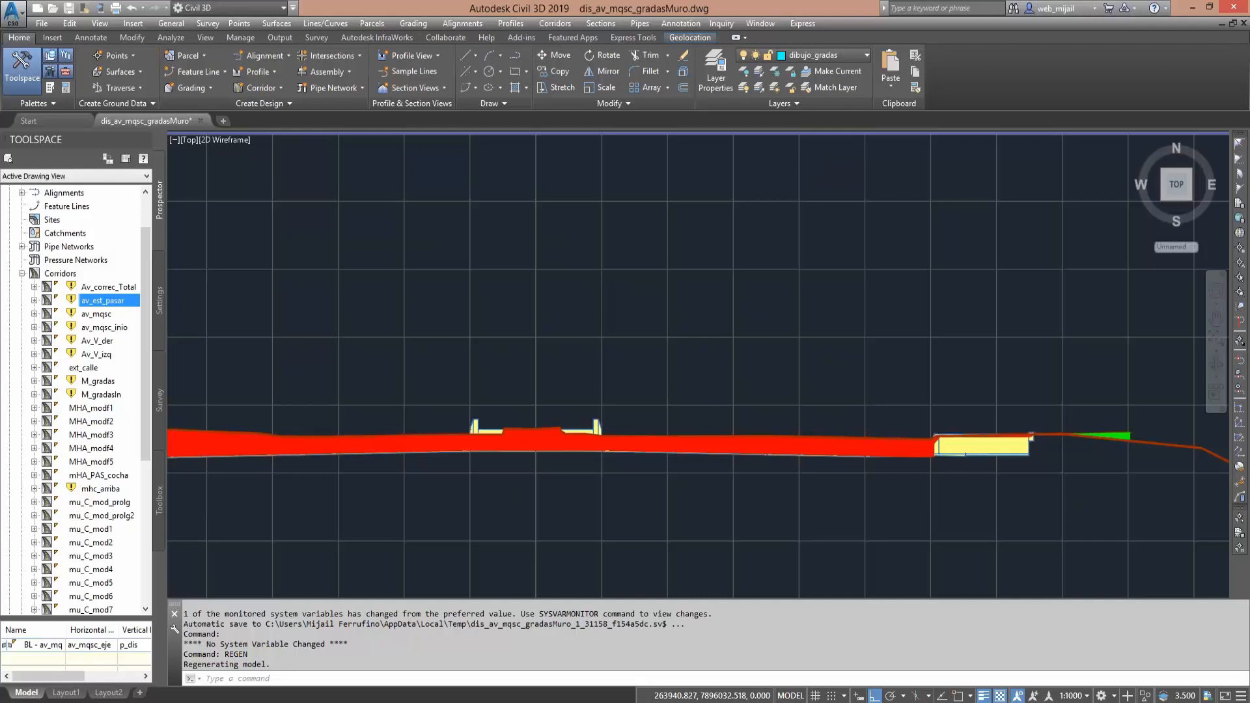
scroll(600, 412, down, 2)
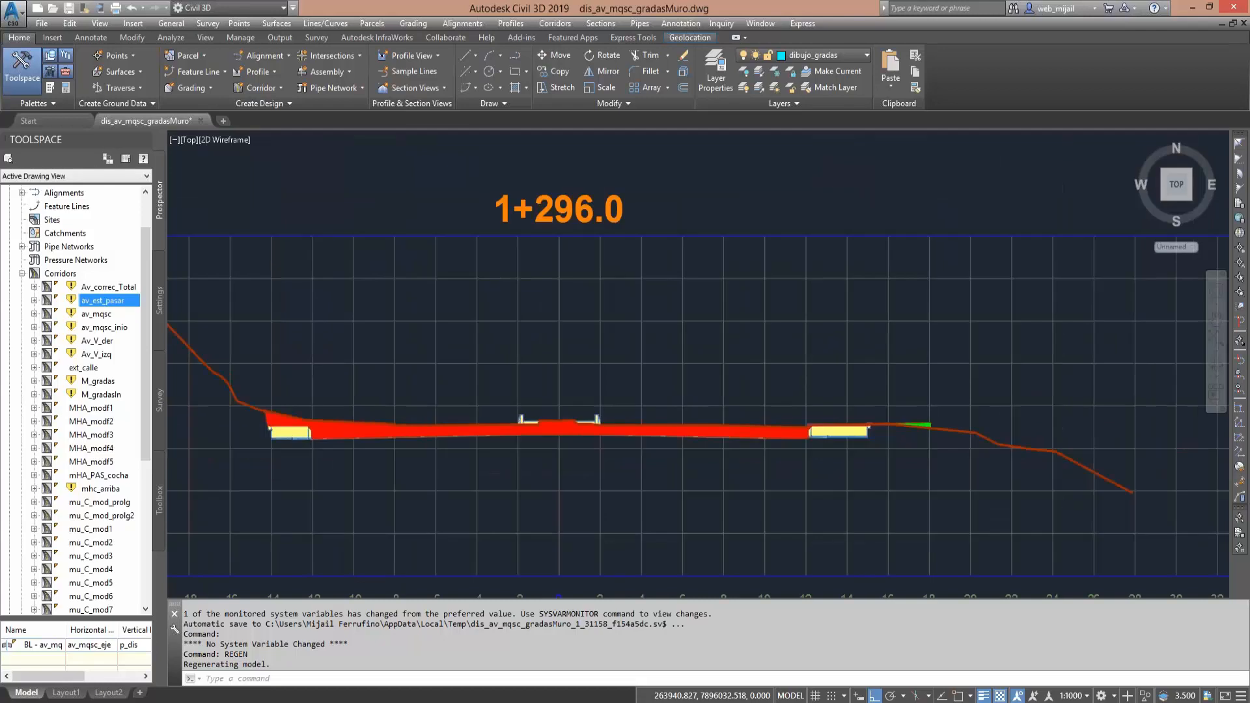
scroll(592, 405, down, 4)
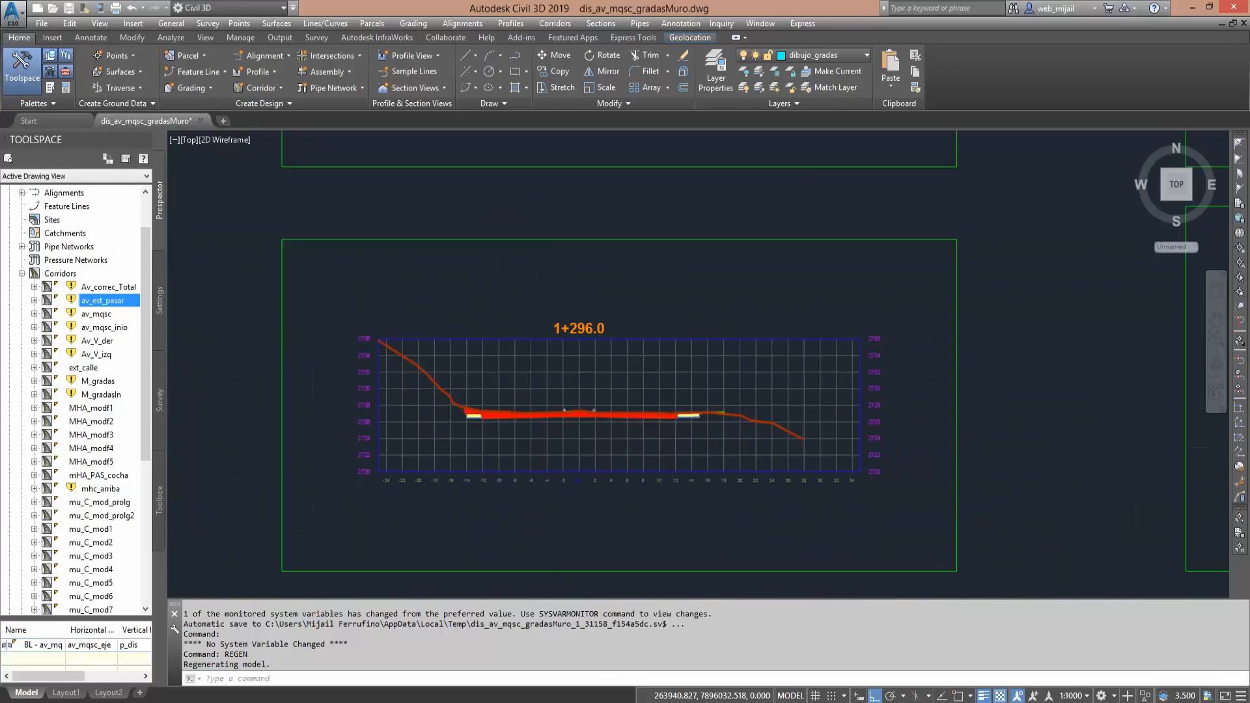
scroll(683, 192, down, 4)
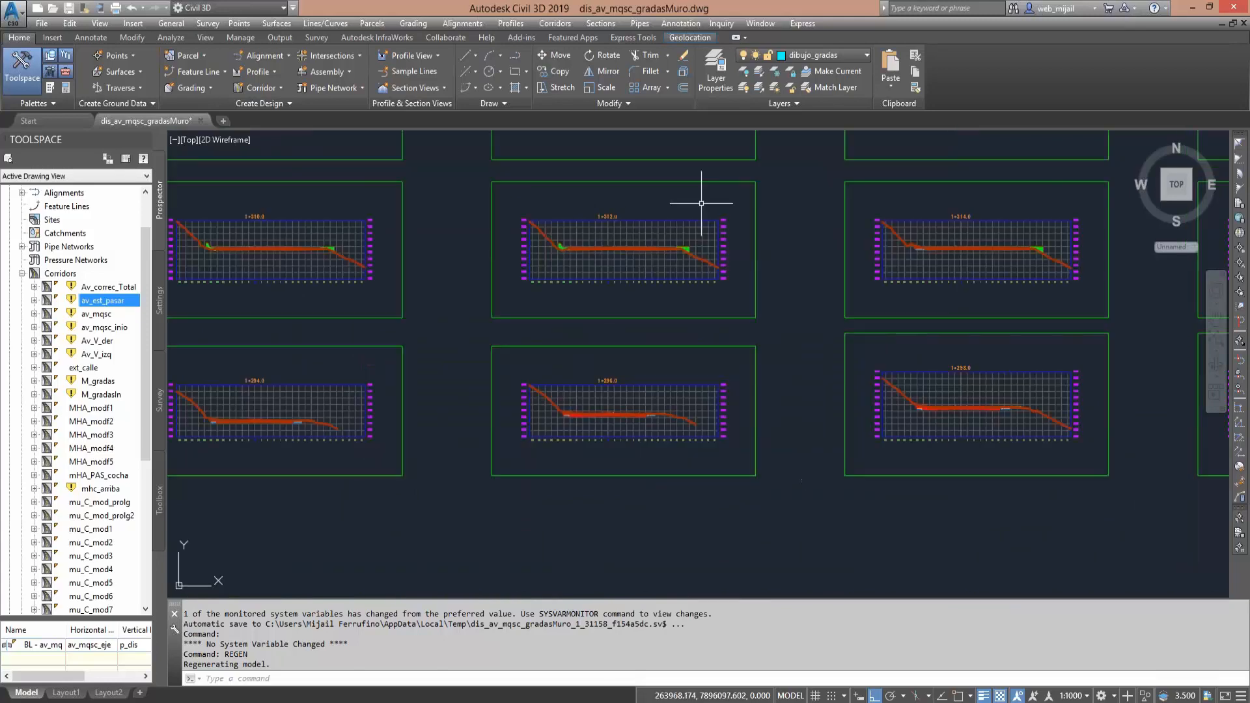
- Examine the pavement east of the median in section 1+312, marking its added strip, and compare it with section 1+310
scroll(682, 226, up, 6)
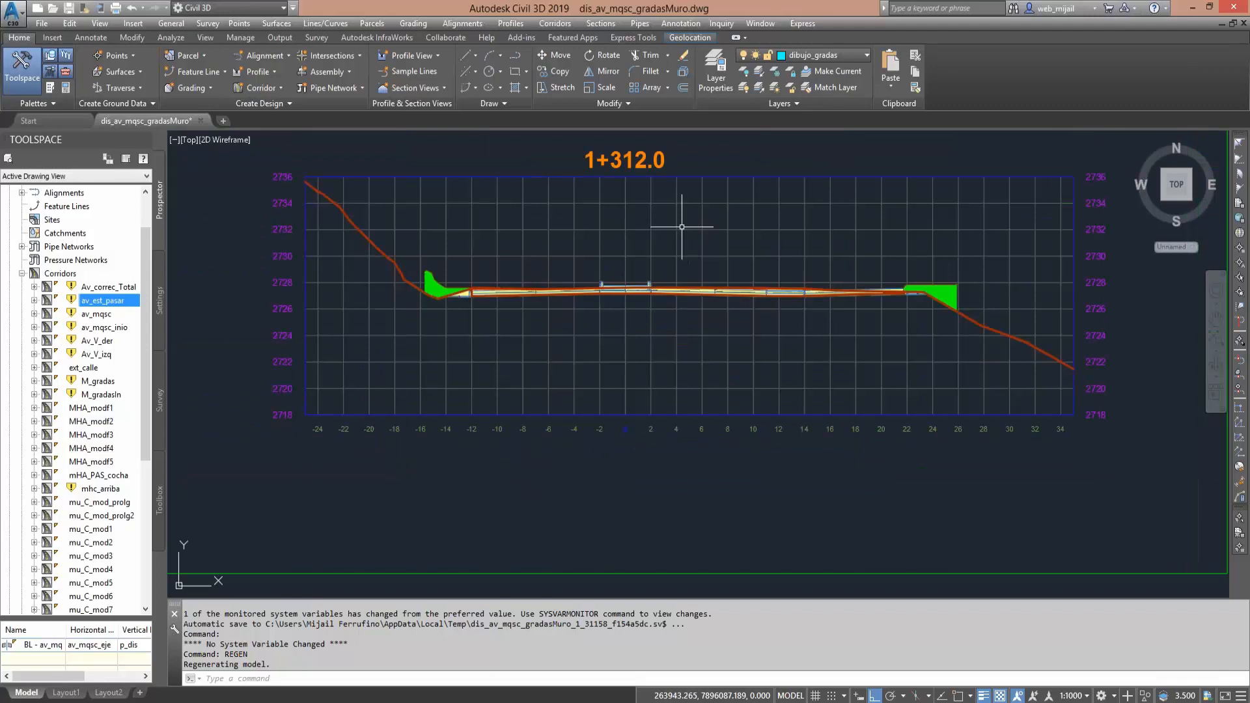
scroll(953, 256, up, 2)
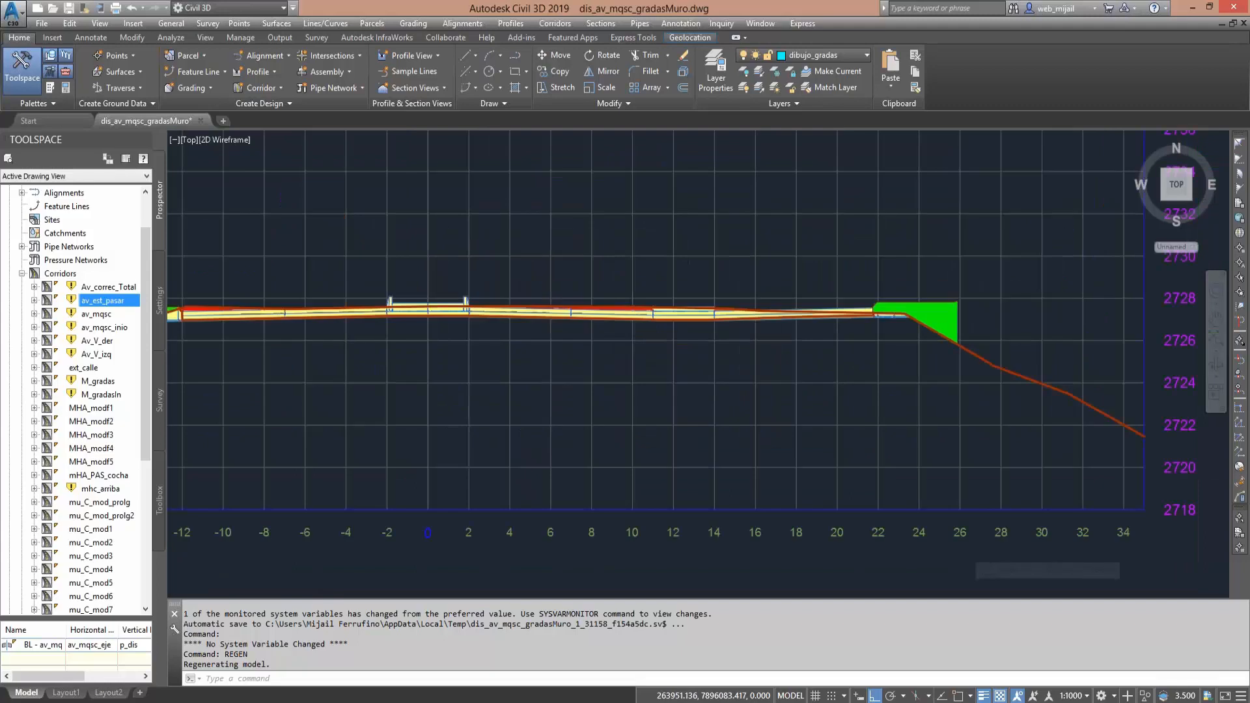
scroll(677, 288, up, 2)
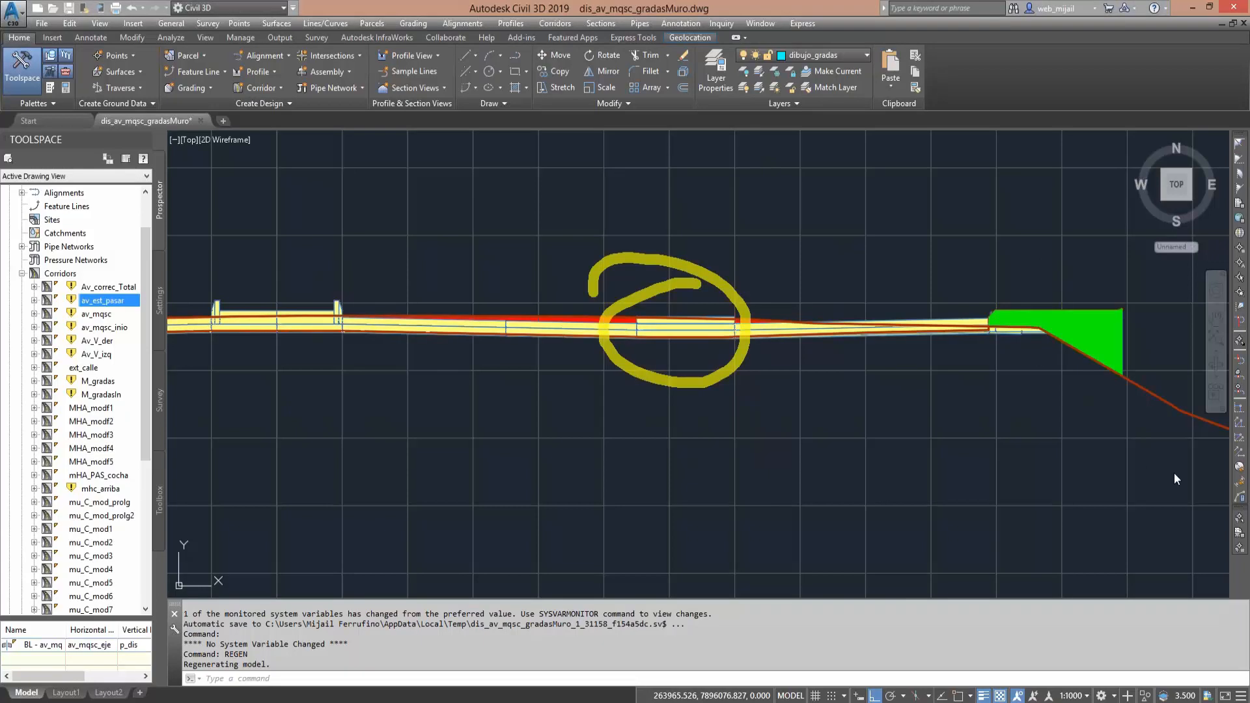
click(1207, 458)
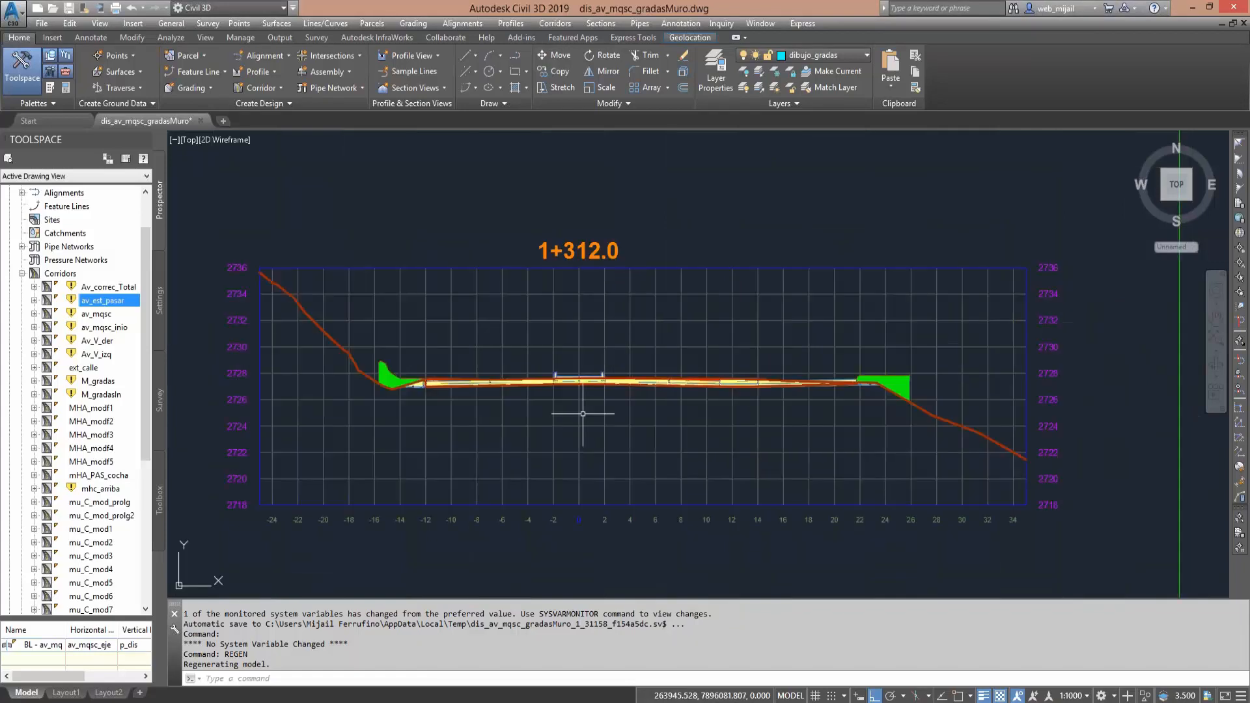
middle_drag(583, 413, 1227, 375)
scroll(976, 388, down, 2)
middle_drag(638, 377, 698, 373)
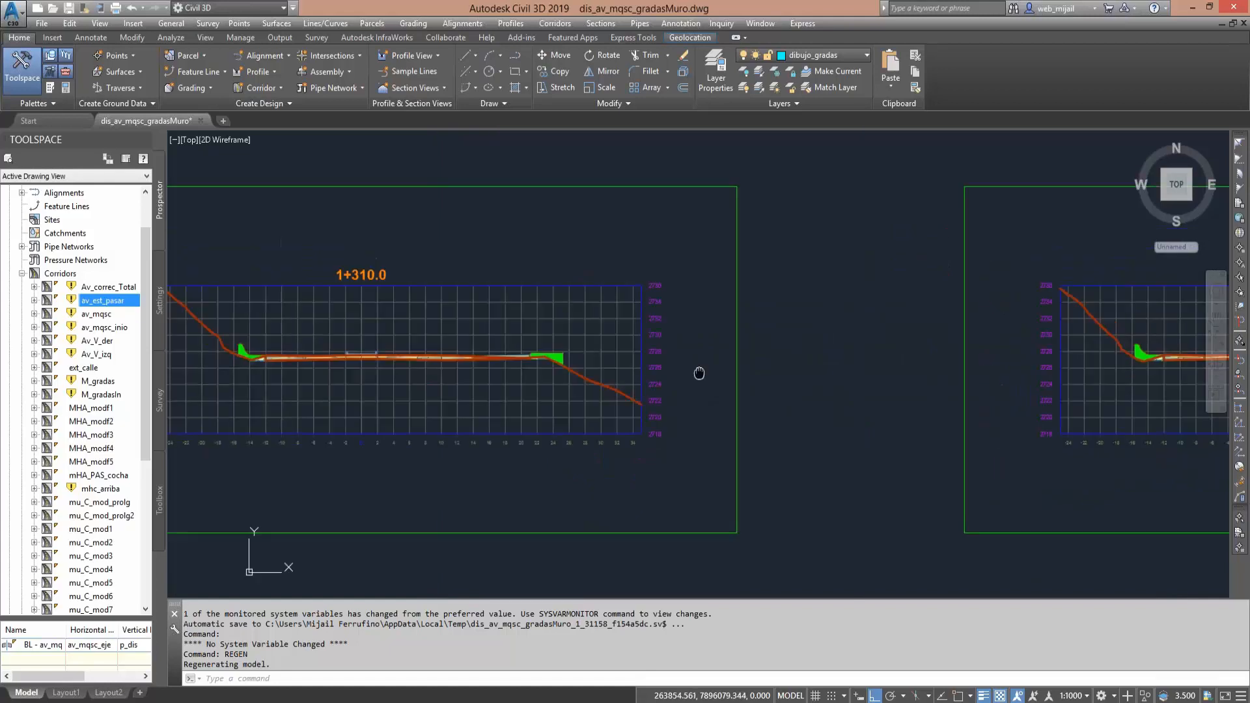
scroll(260, 377, up, 5)
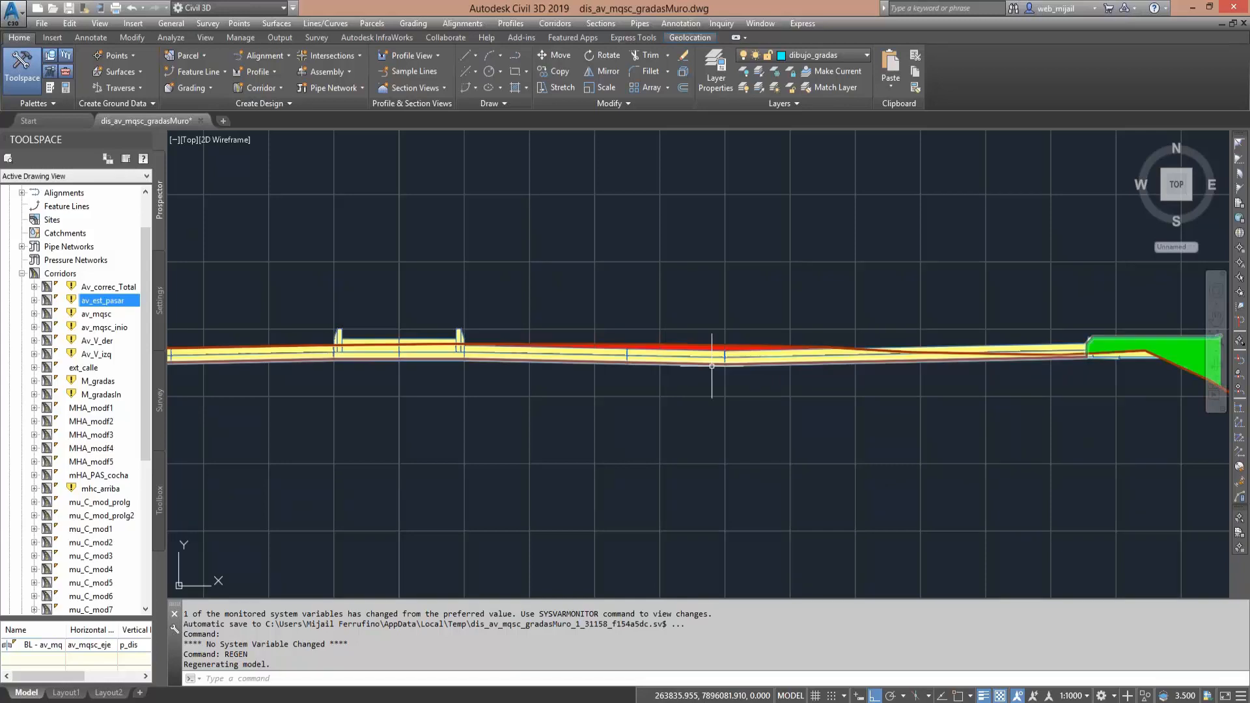
middle_drag(712, 366, 365, 386)
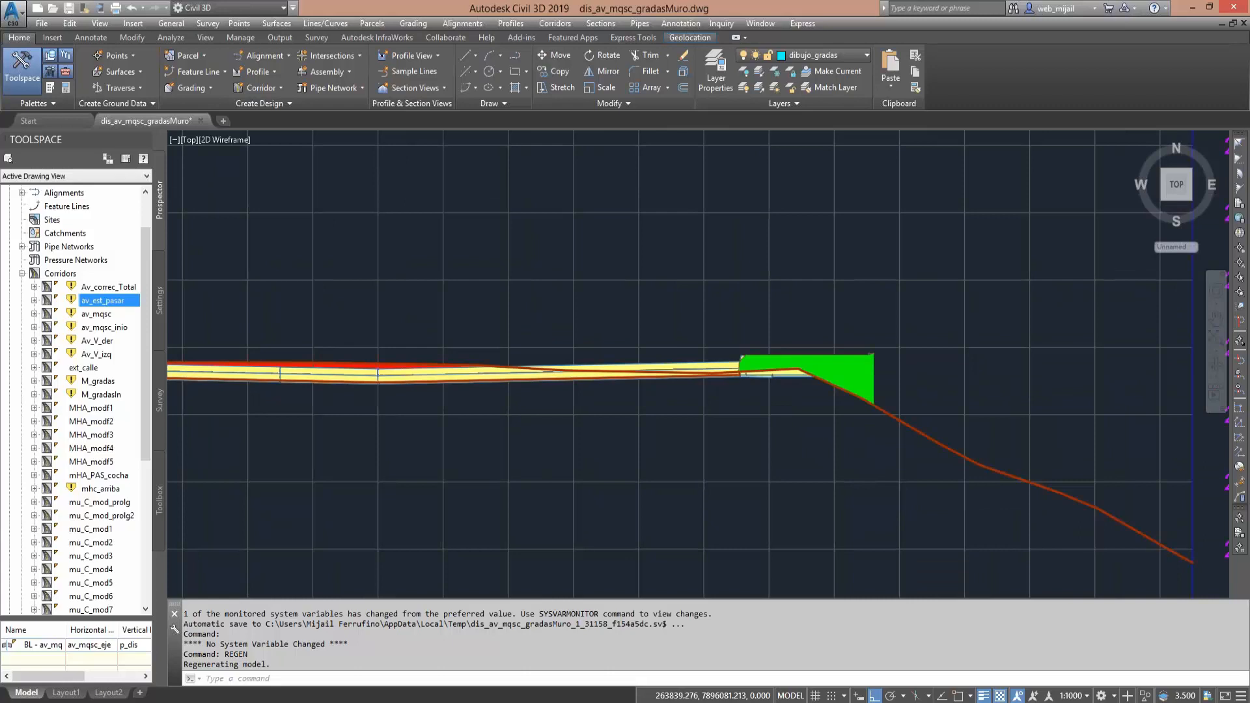
scroll(475, 411, down, 2)
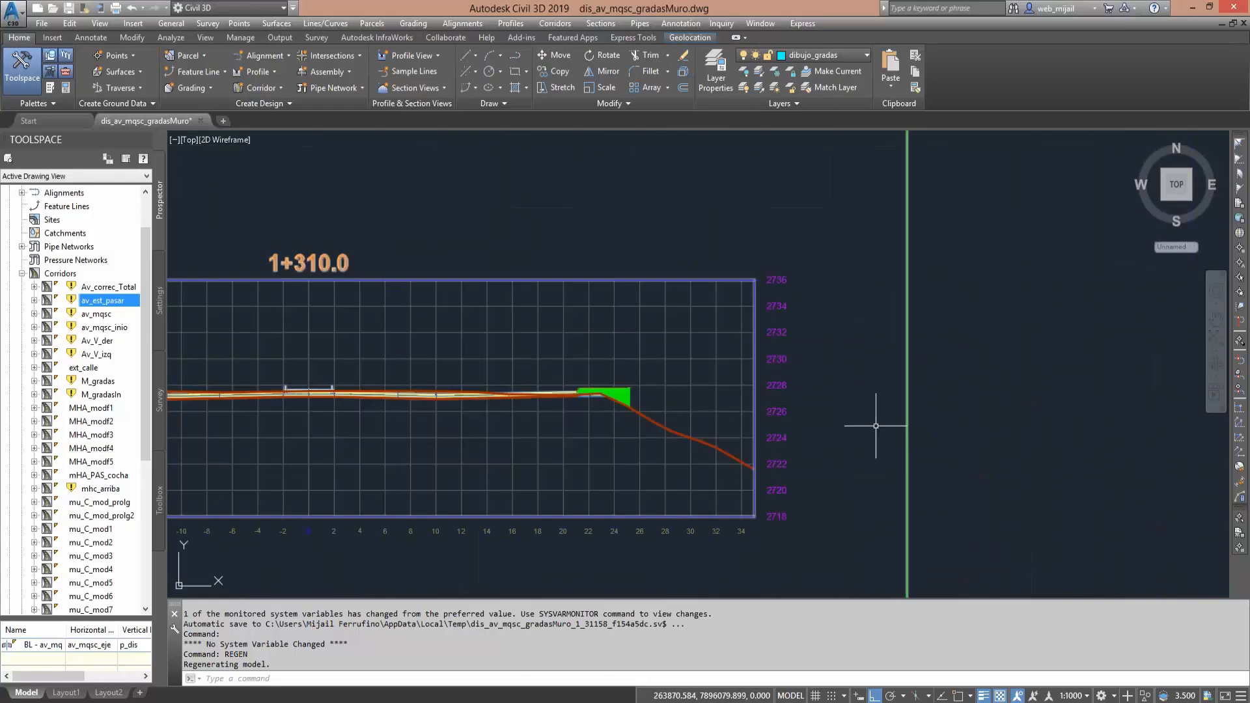
- Revisit section 1+312 and examine the raised strip and outer fill edge in section 1+314
middle_drag(848, 427, 566, 400)
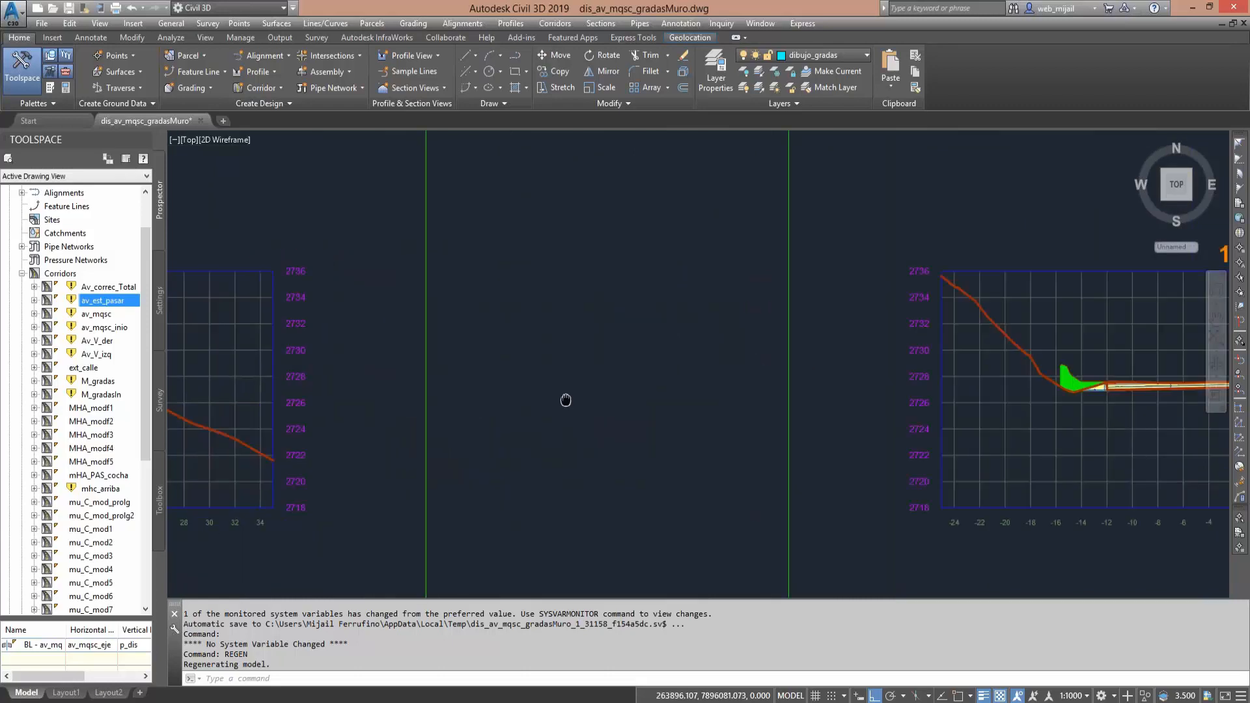
middle_drag(1093, 409, 488, 371)
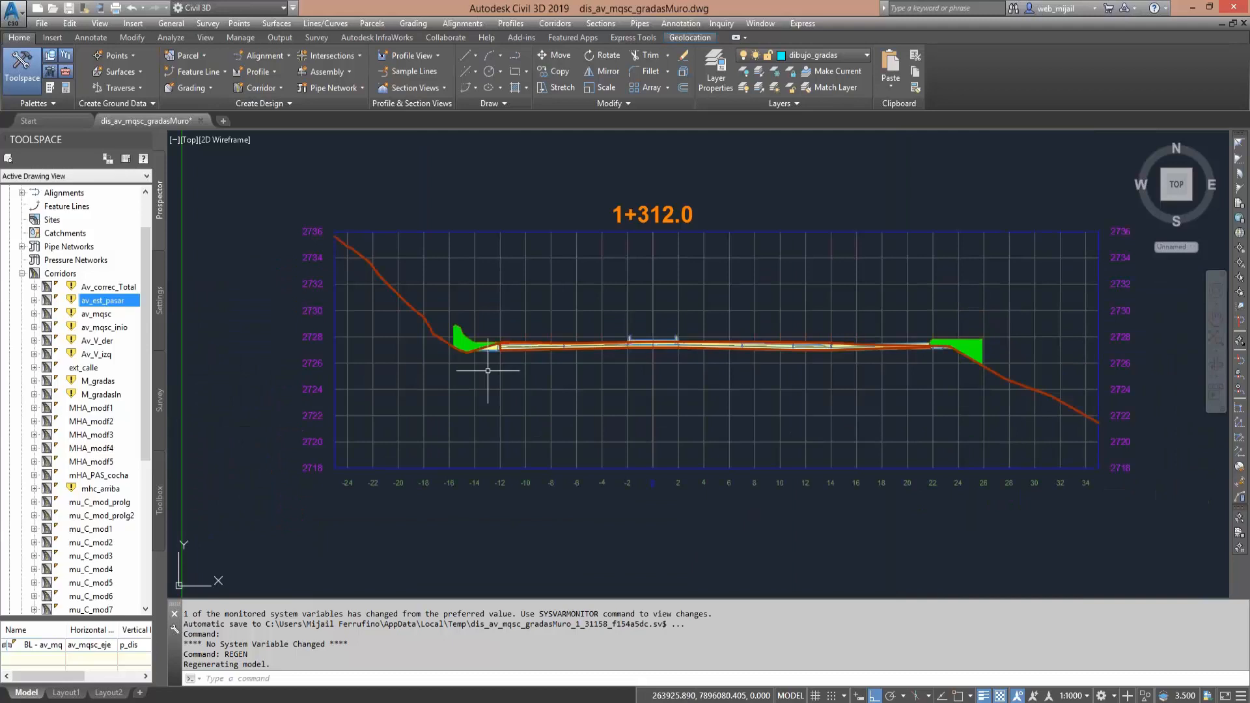
mouse_move(1126, 378)
middle_down()
mouse_move(846, 388)
mouse_move(235, 356)
middle_up()
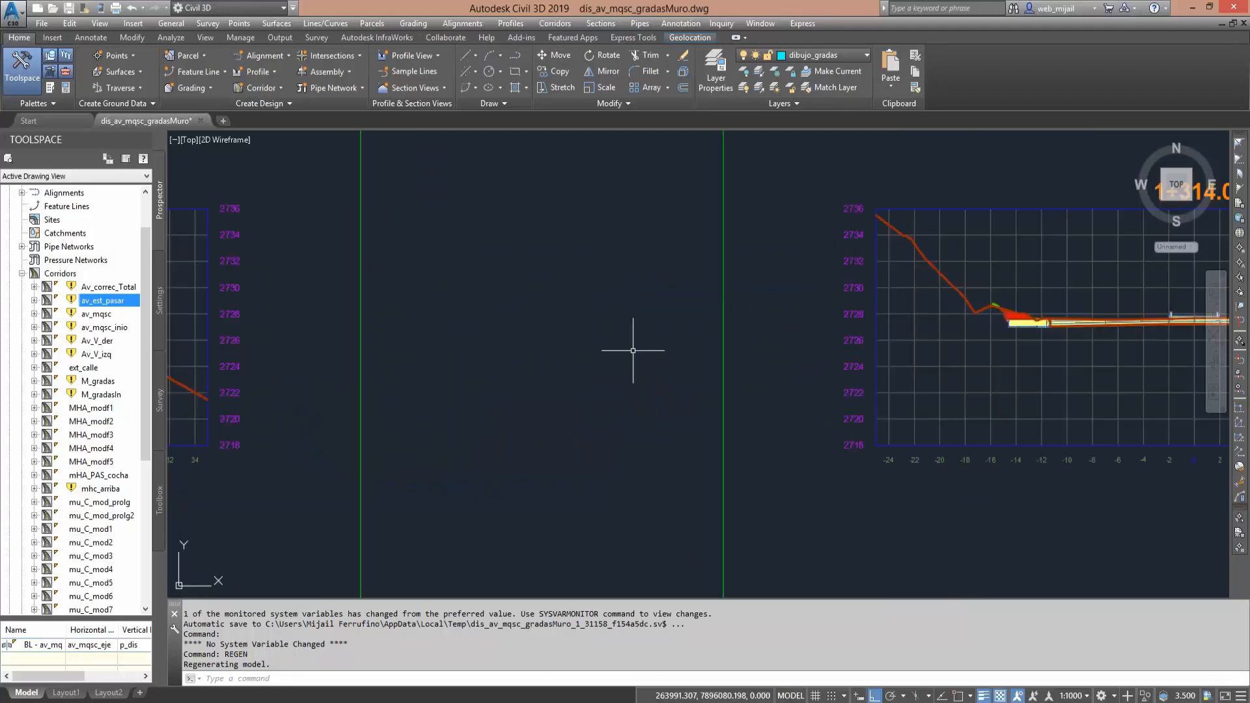
middle_drag(703, 353, 250, 355)
middle_drag(748, 337, 577, 358)
middle_drag(781, 348, 594, 357)
scroll(563, 349, up, 4)
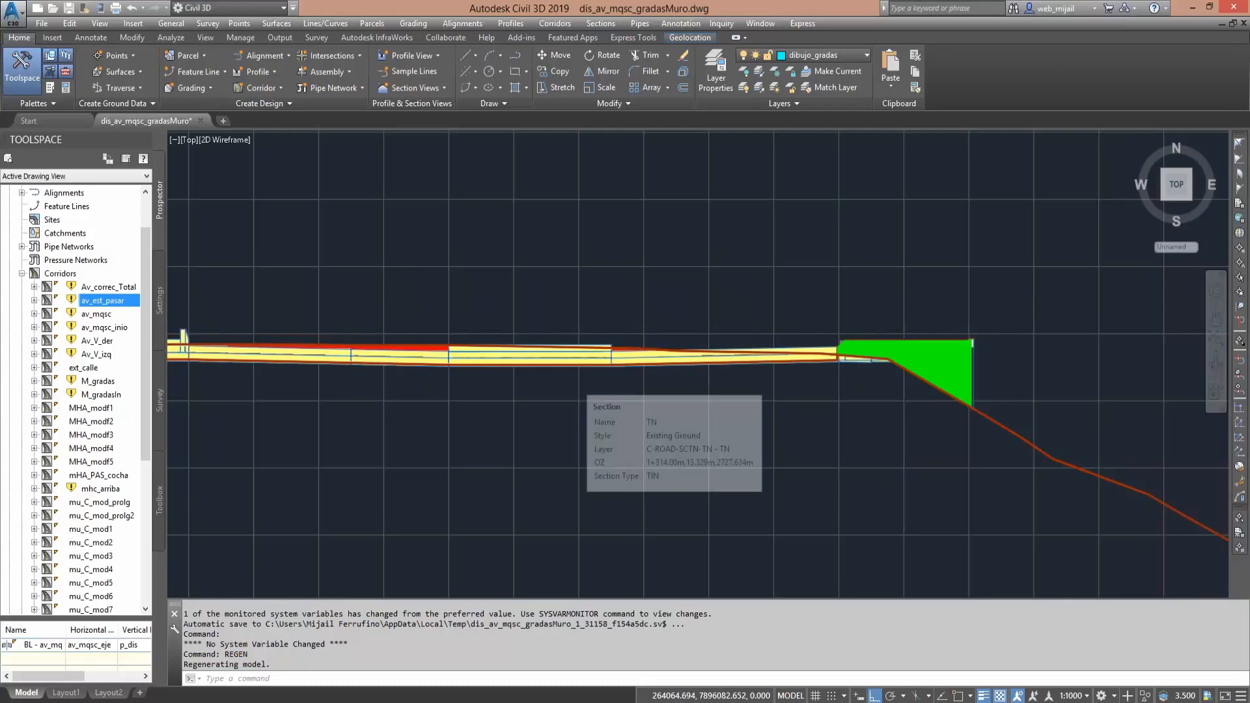
scroll(562, 351, up, 2)
middle_drag(606, 424, 611, 377)
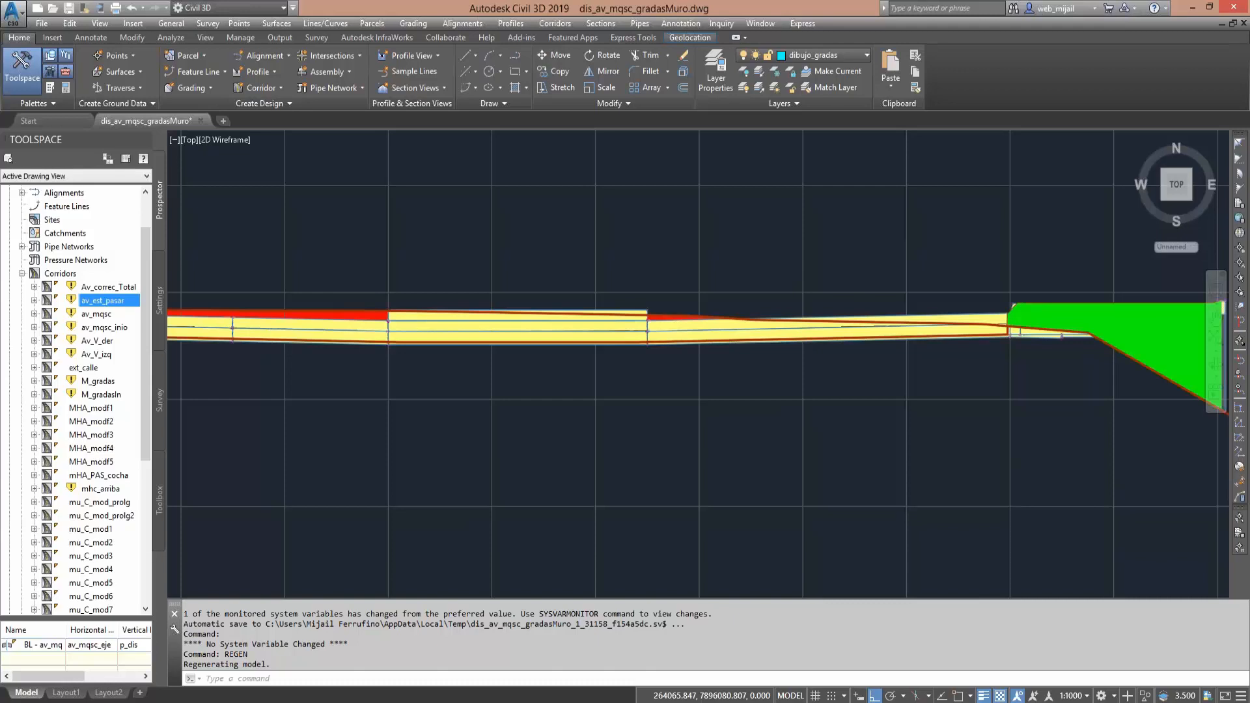
scroll(651, 384, down, 3)
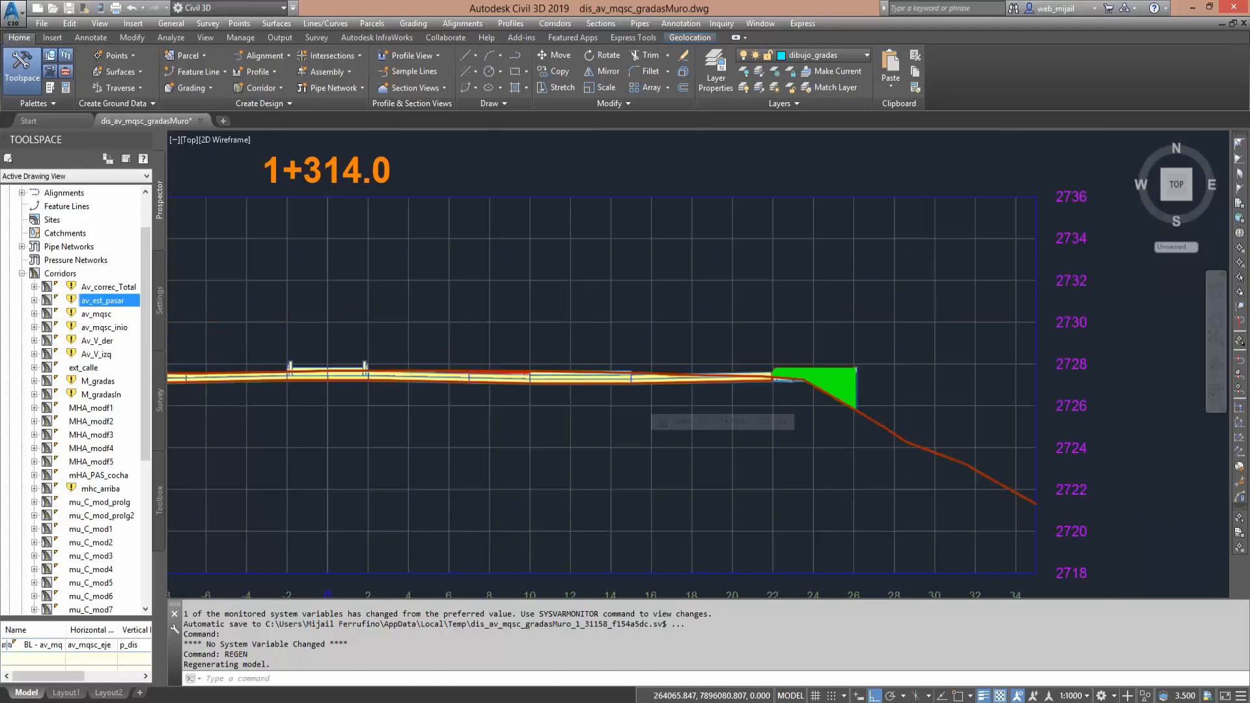
scroll(550, 351, down, 2)
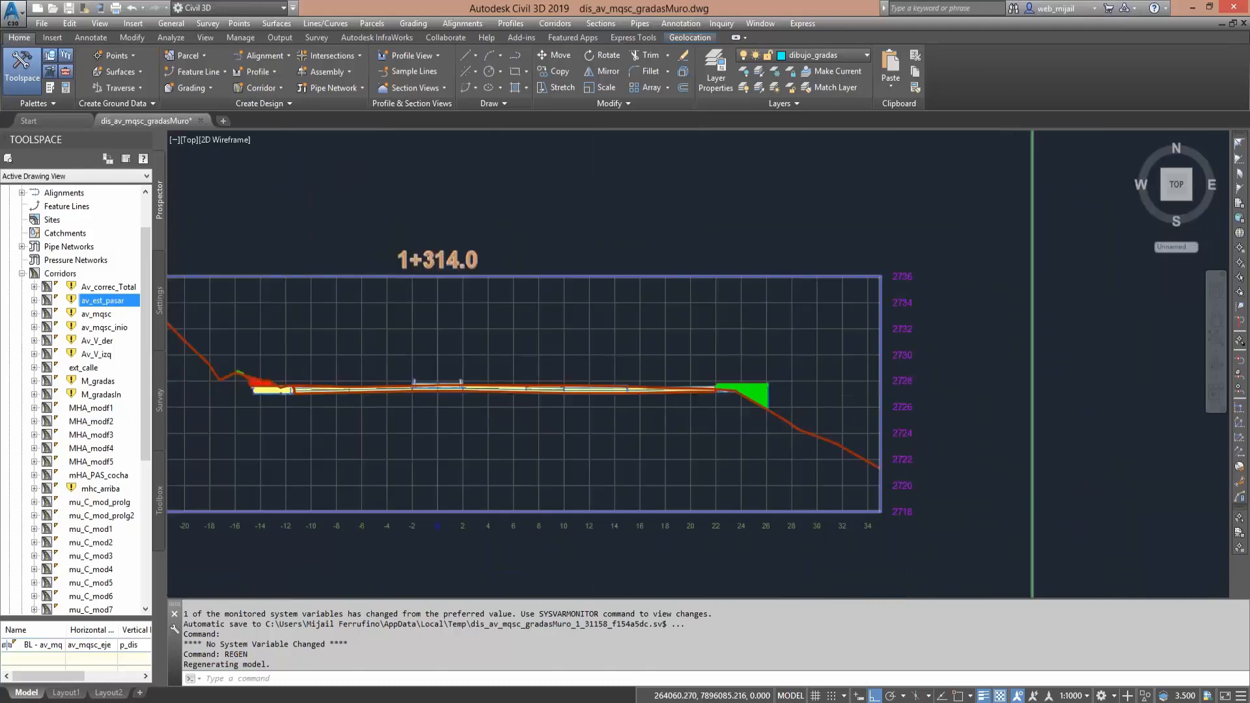
scroll(521, 365, down, 4)
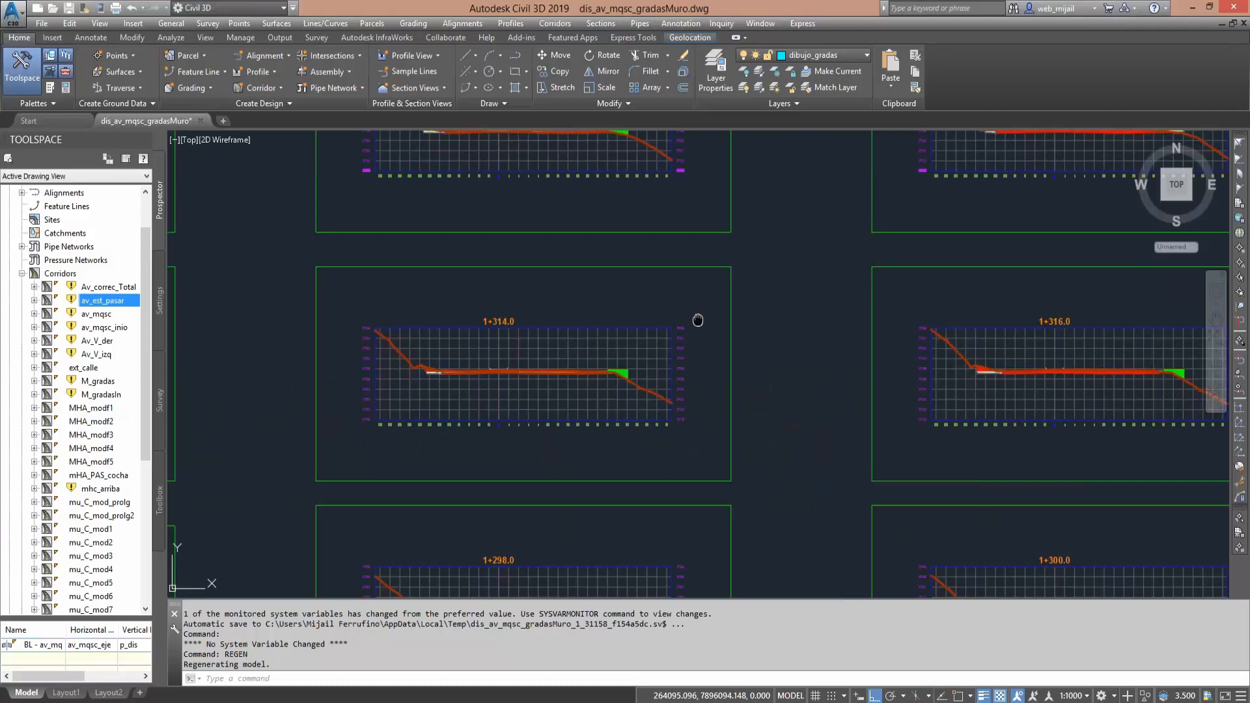
- Check the section at station 1+332 and examine the full roadway profile at station 1+348
middle_drag(698, 320, 597, 427)
scroll(837, 315, up, 4)
mouse_move(803, 335)
middle_down()
mouse_move(781, 347)
mouse_move(756, 419)
middle_up()
scroll(754, 419, down, 4)
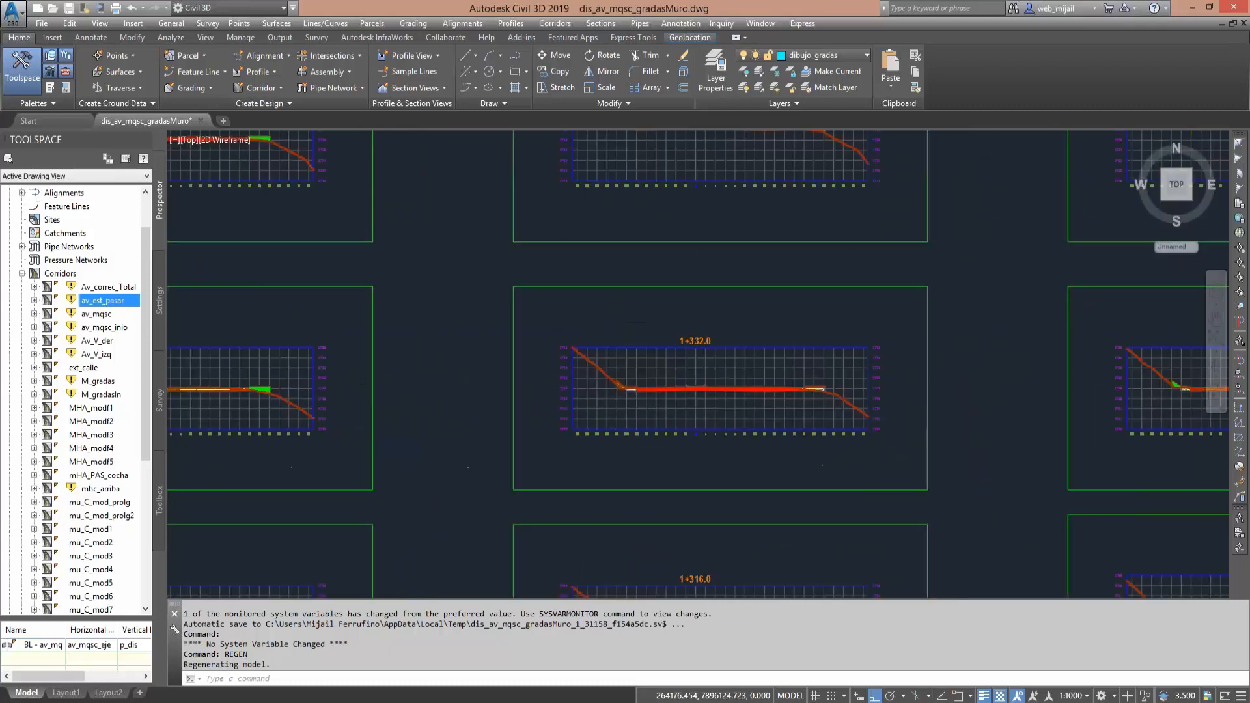
middle_drag(701, 382, 645, 534)
scroll(659, 278, up, 2)
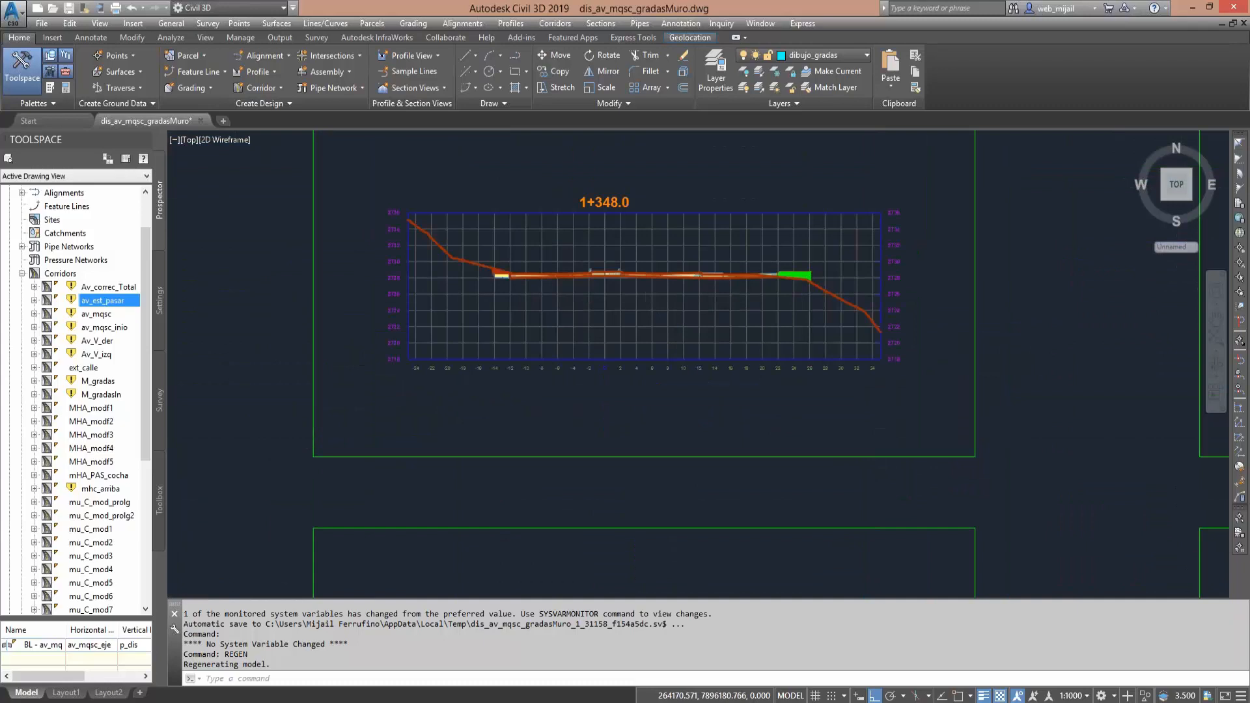
scroll(657, 275, up, 4)
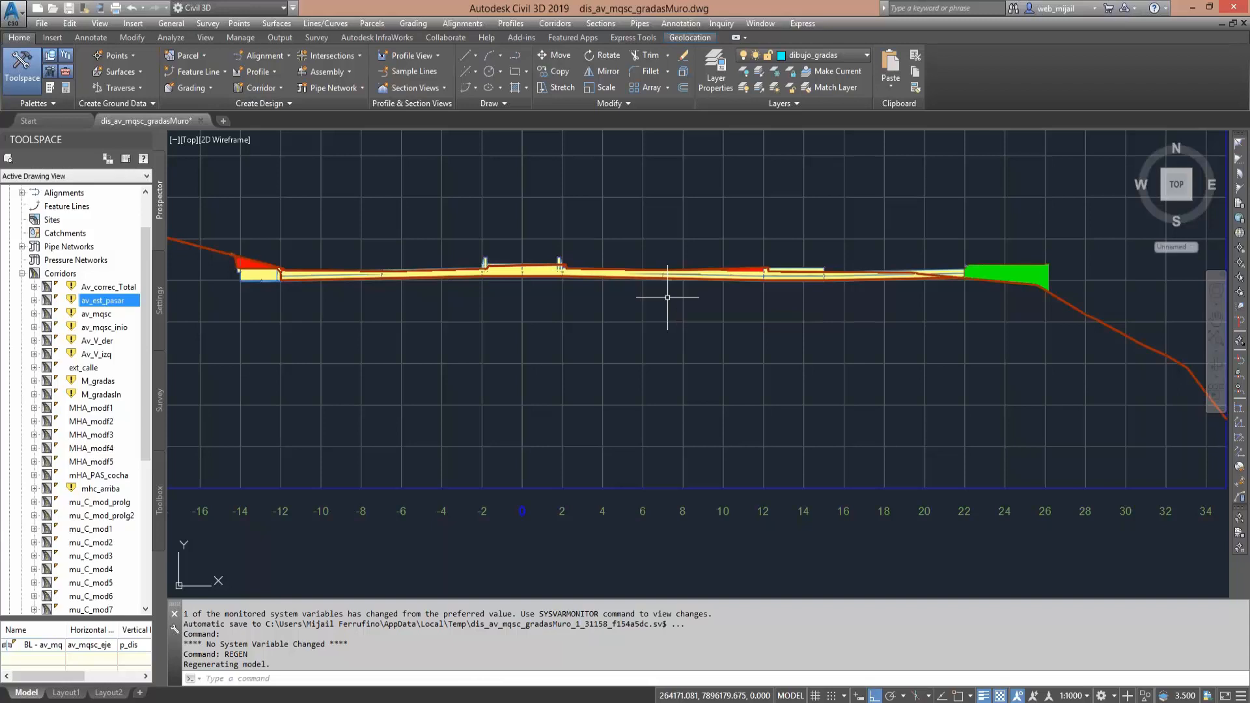
- Examine the median, raised side strip and outer fill in the section at station 1+350
scroll(642, 295, down, 4)
mouse_move(730, 319)
middle_down()
mouse_move(704, 341)
mouse_move(483, 418)
middle_up()
middle_drag(763, 331, 577, 408)
middle_drag(817, 383, 580, 389)
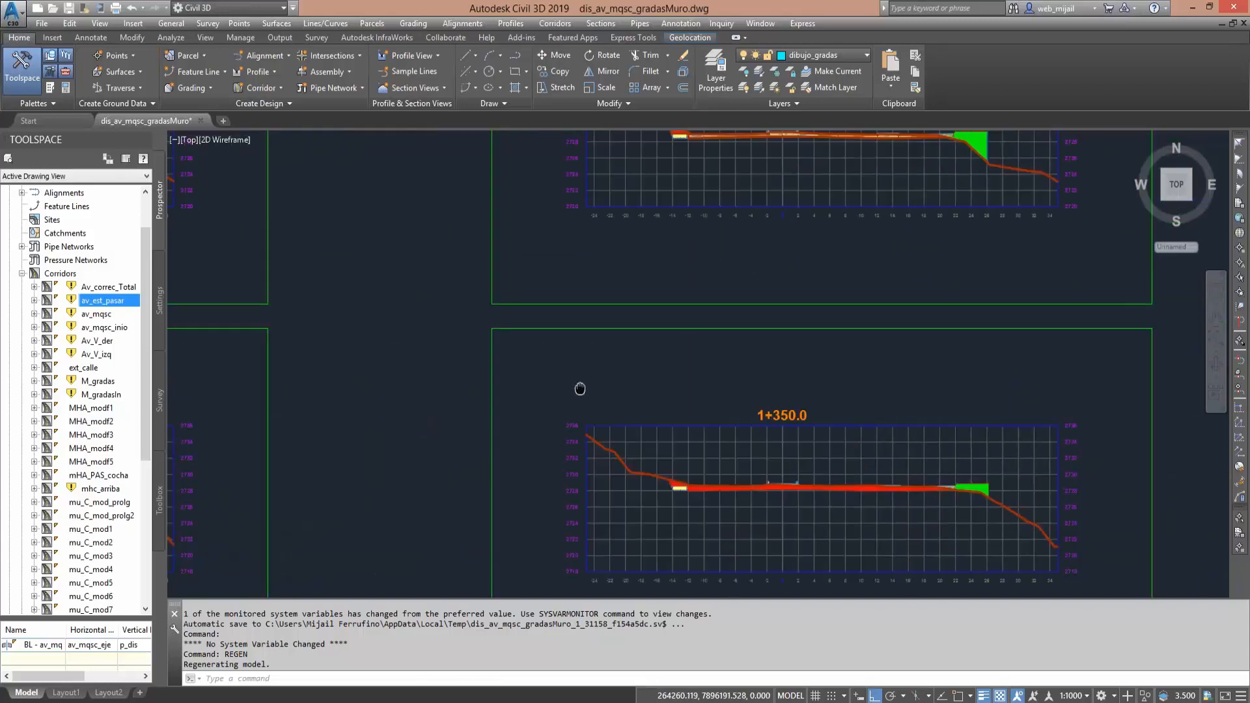
middle_drag(854, 488, 676, 430)
scroll(675, 430, up, 4)
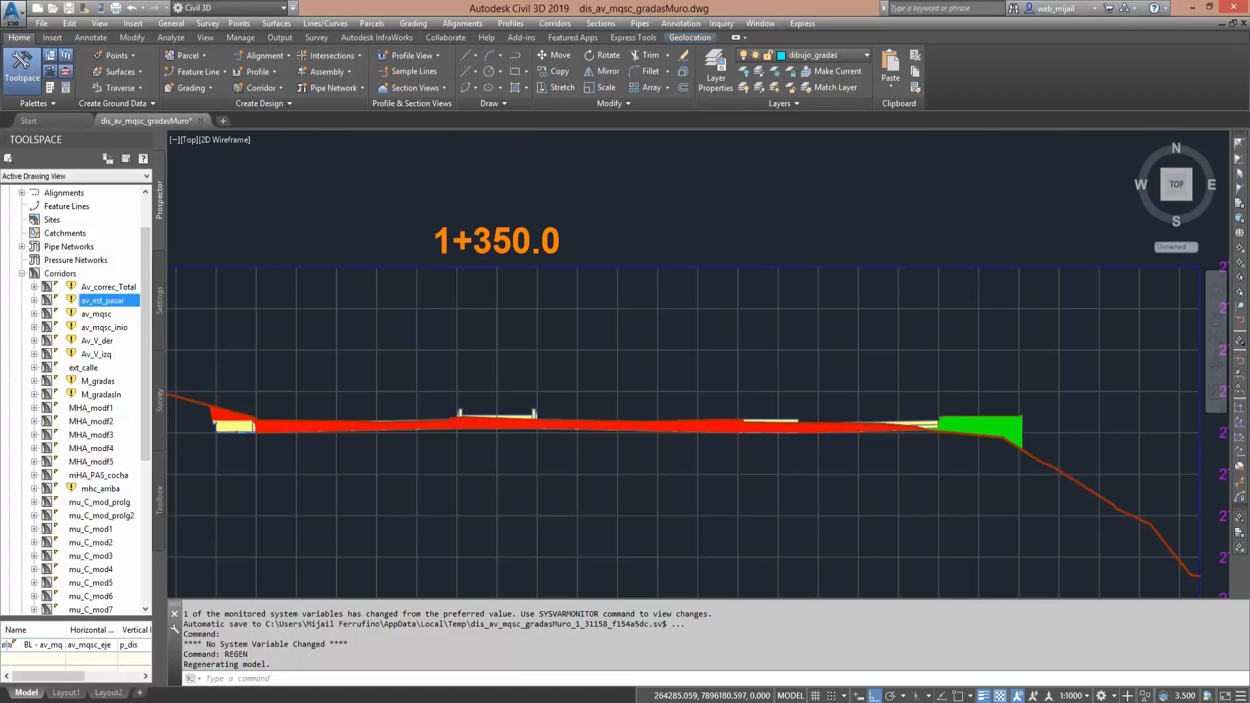
scroll(700, 426, up, 4)
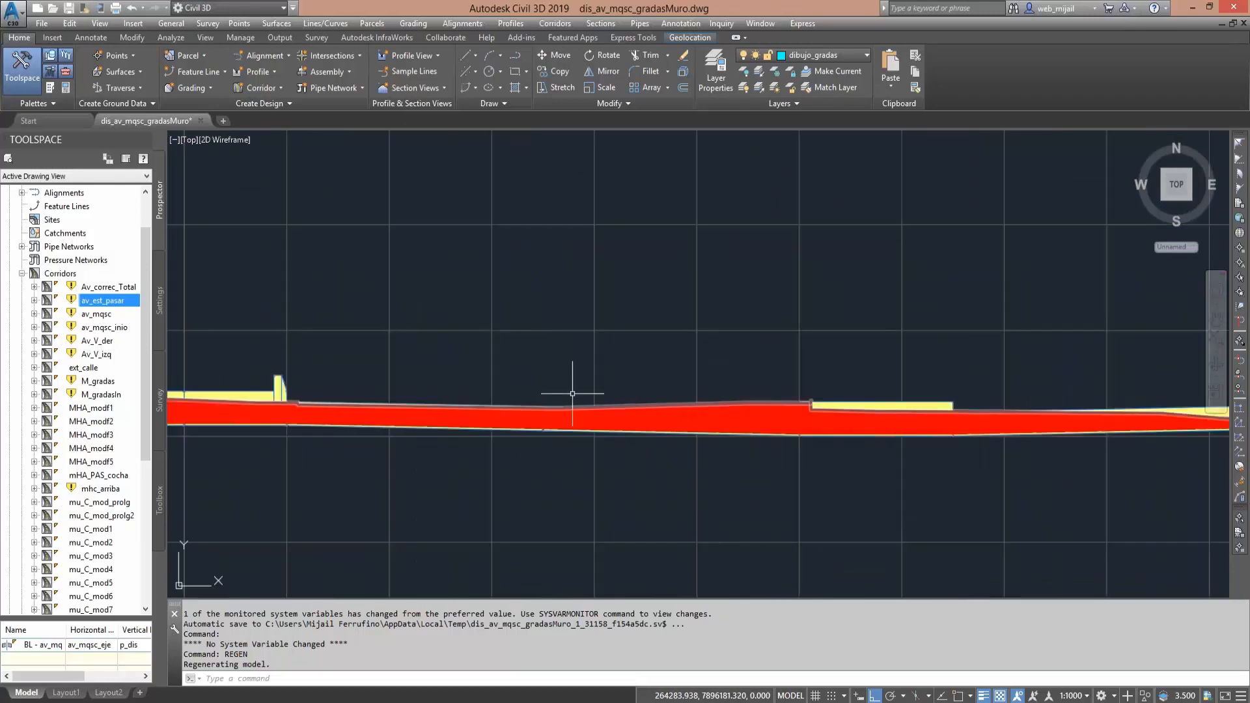
scroll(602, 412, down, 2)
drag(543, 420, 710, 460)
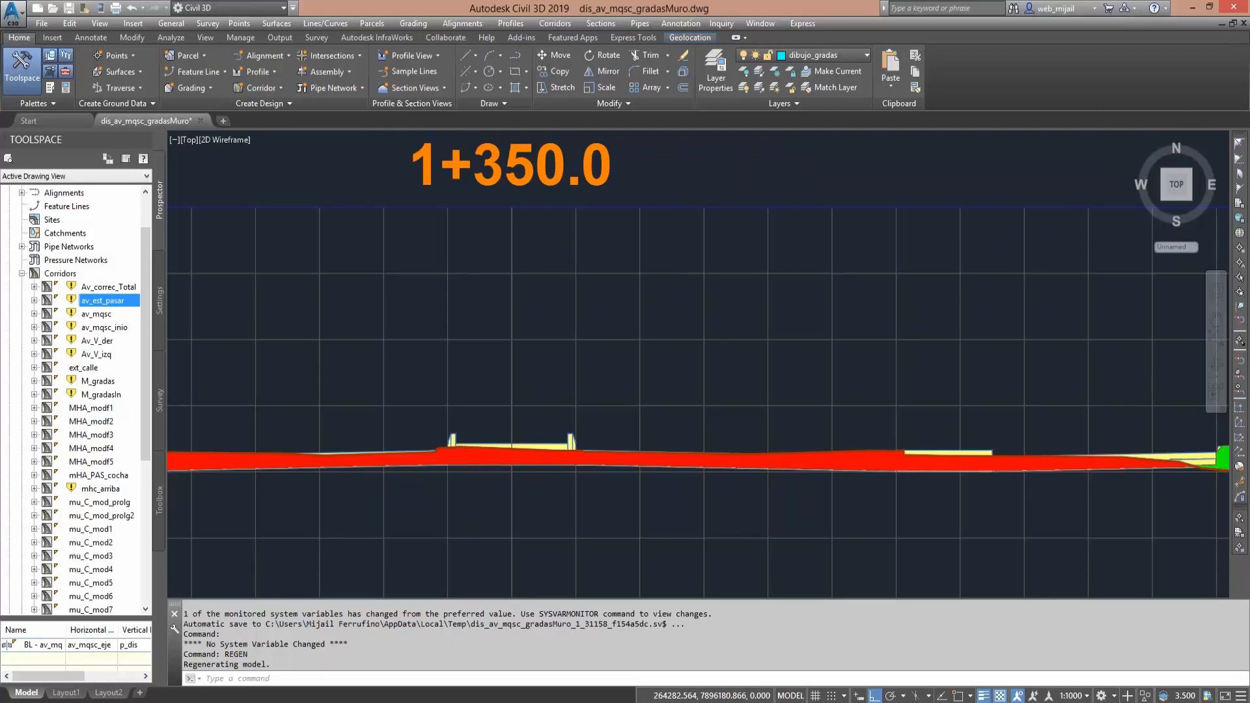
- Examine the full roadway and outer fill in the section at station 1+366
scroll(720, 349, down, 4)
middle_drag(719, 348, 713, 451)
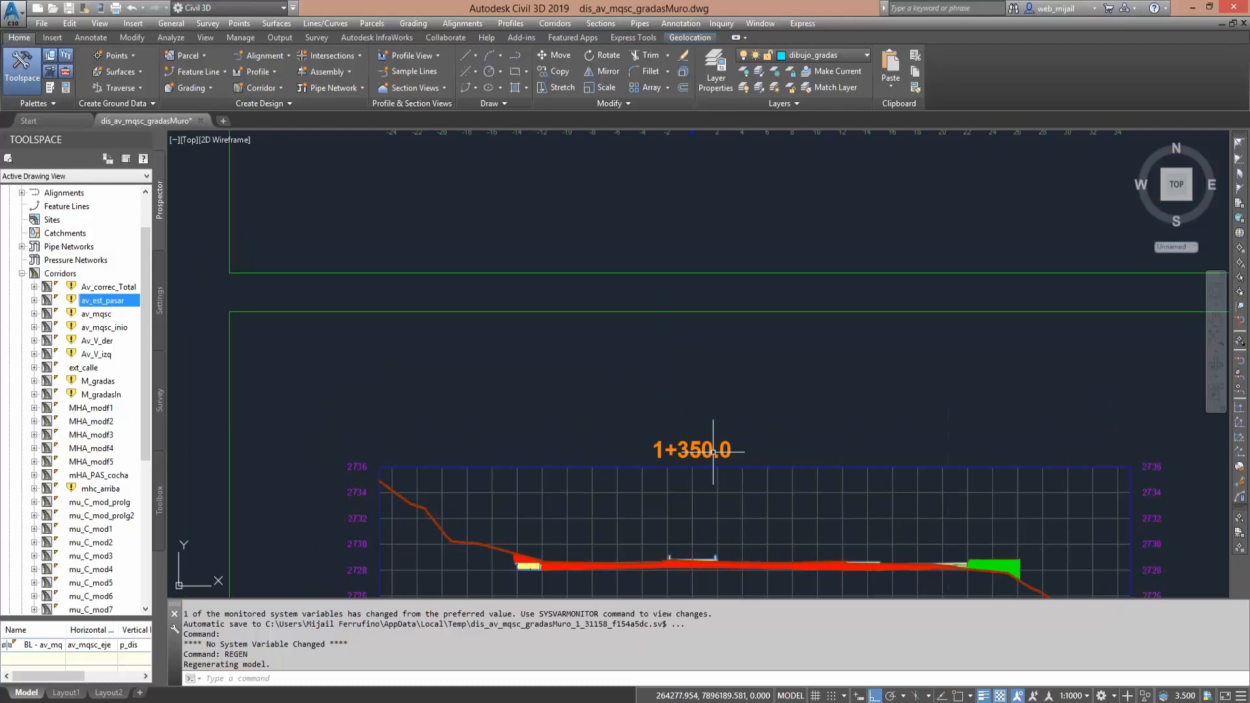
middle_drag(695, 189, 647, 445)
scroll(647, 445, up, 2)
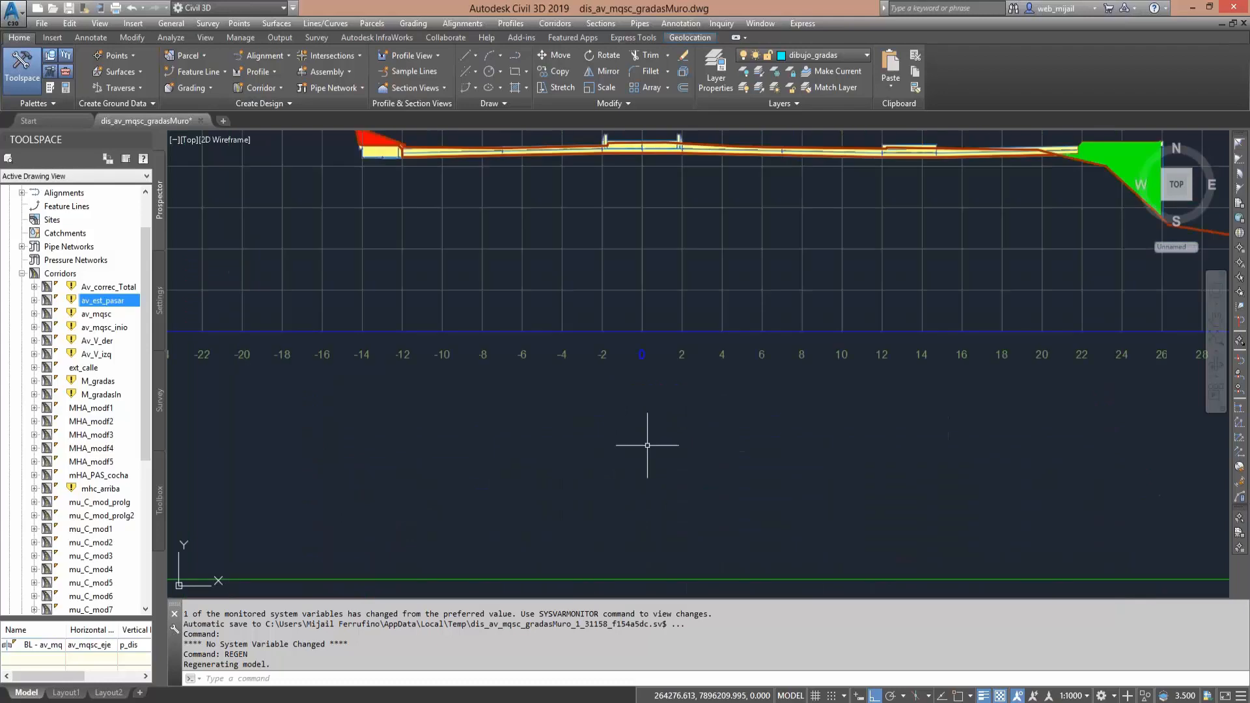
middle_drag(836, 252, 704, 414)
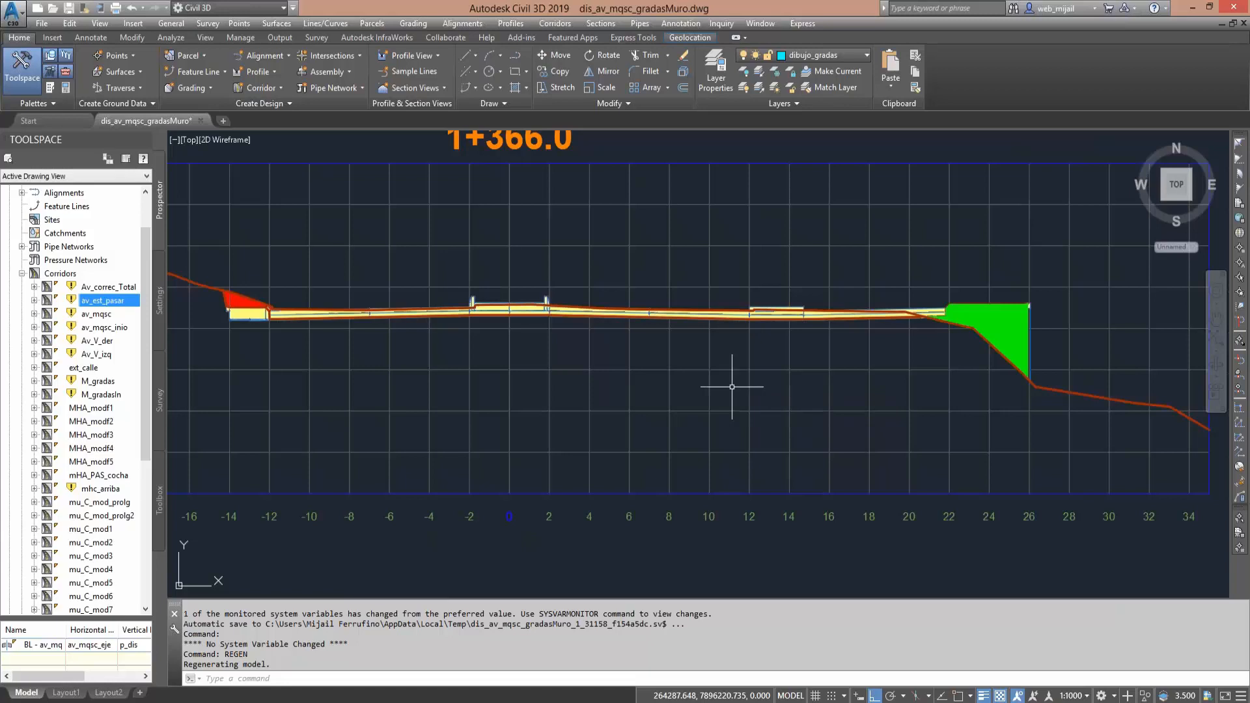
- Compare the section at station 1+366 with the neighbouring section at station 1+368
scroll(708, 390, down, 4)
scroll(708, 384, down, 2)
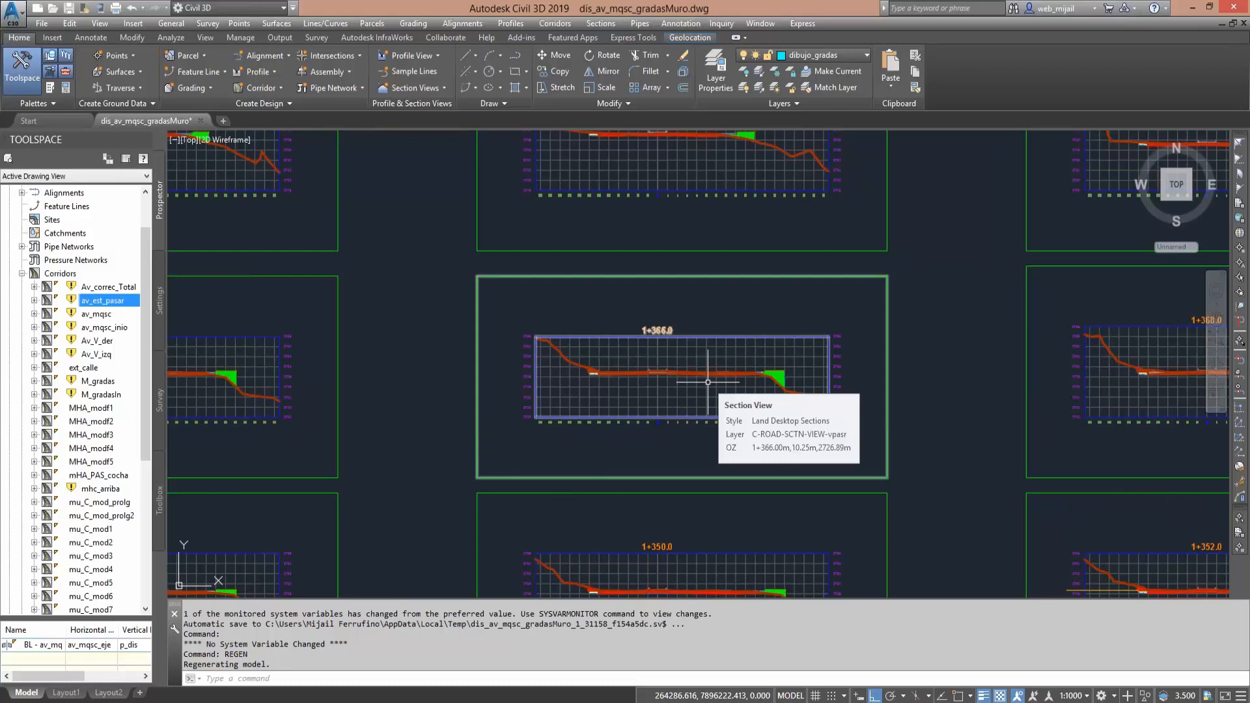
middle_drag(707, 382, 548, 370)
middle_drag(746, 380, 548, 385)
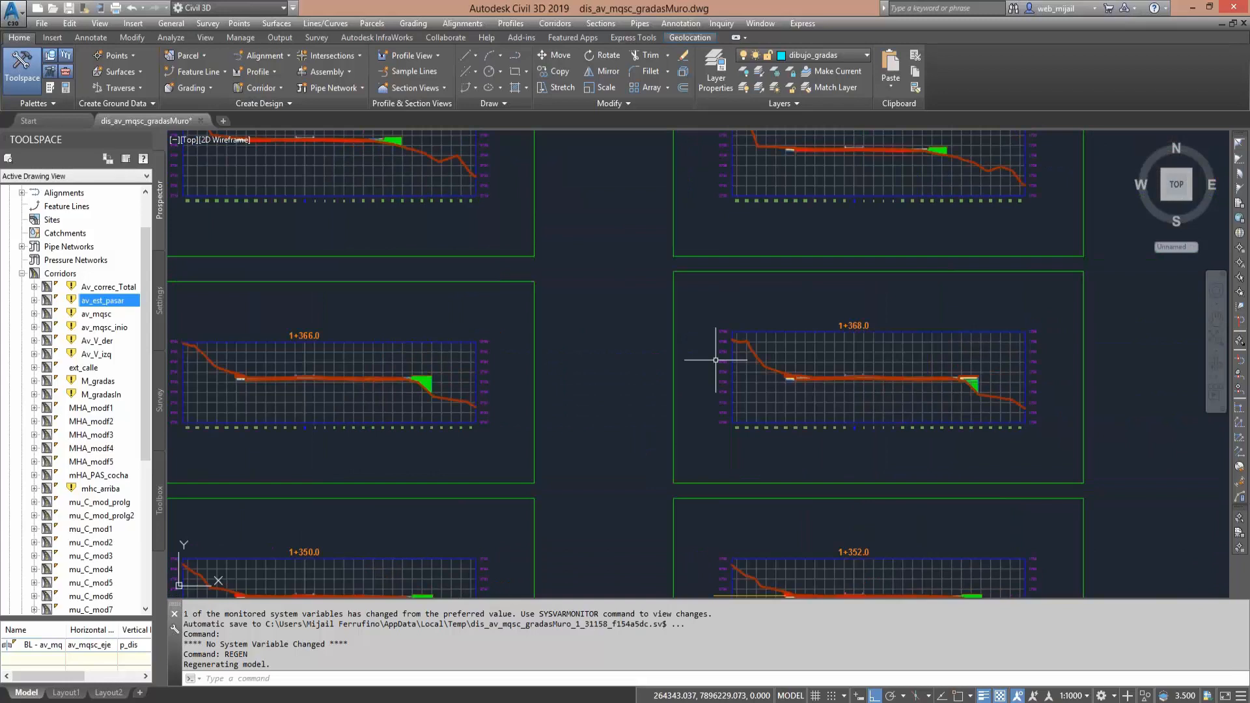
middle_drag(719, 360, 545, 361)
- Examine the median, roadway and outer fill in the section at station 1+384, and dismiss the advertisement pop-up
middle_drag(762, 302, 742, 349)
middle_drag(689, 186, 714, 317)
scroll(713, 317, up, 5)
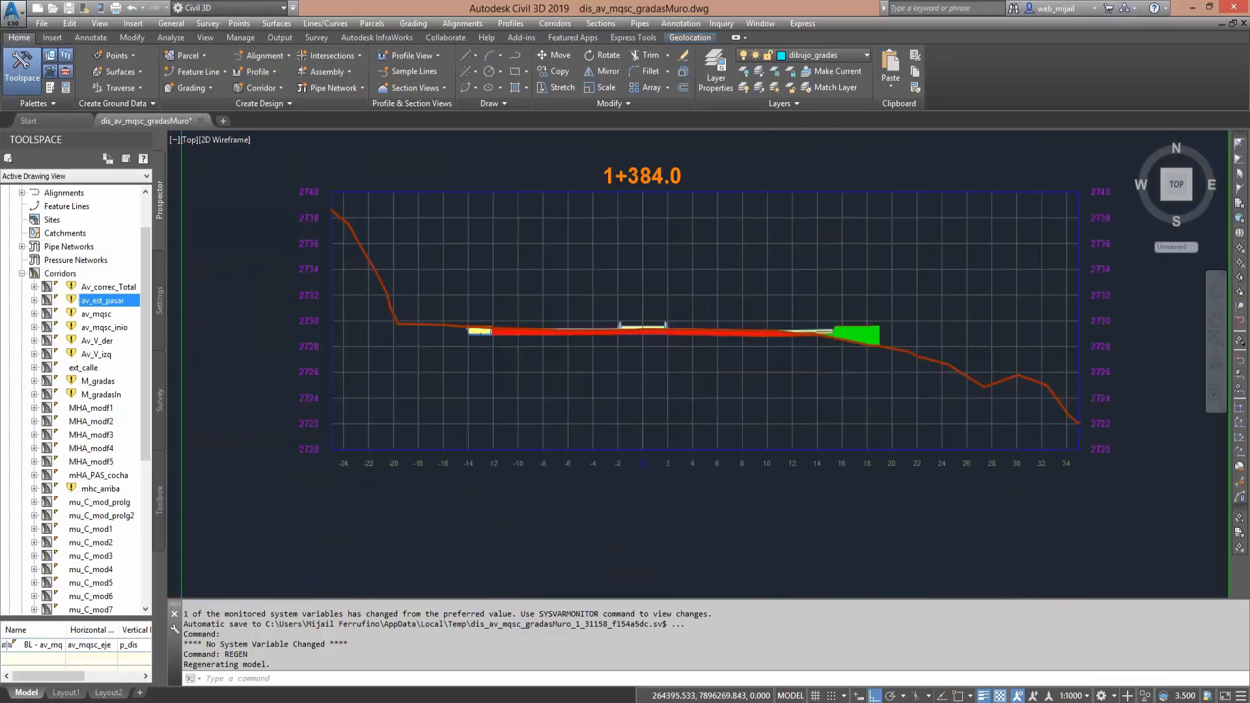
scroll(730, 331, up, 5)
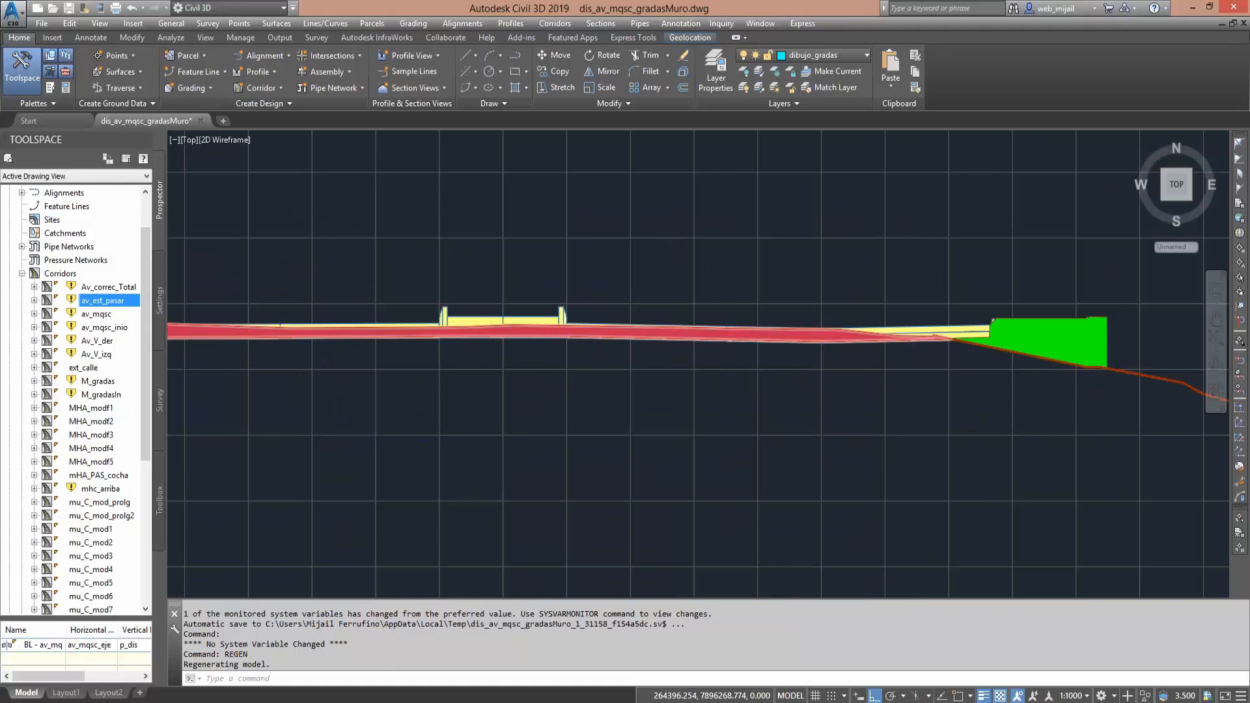
scroll(738, 358, down, 3)
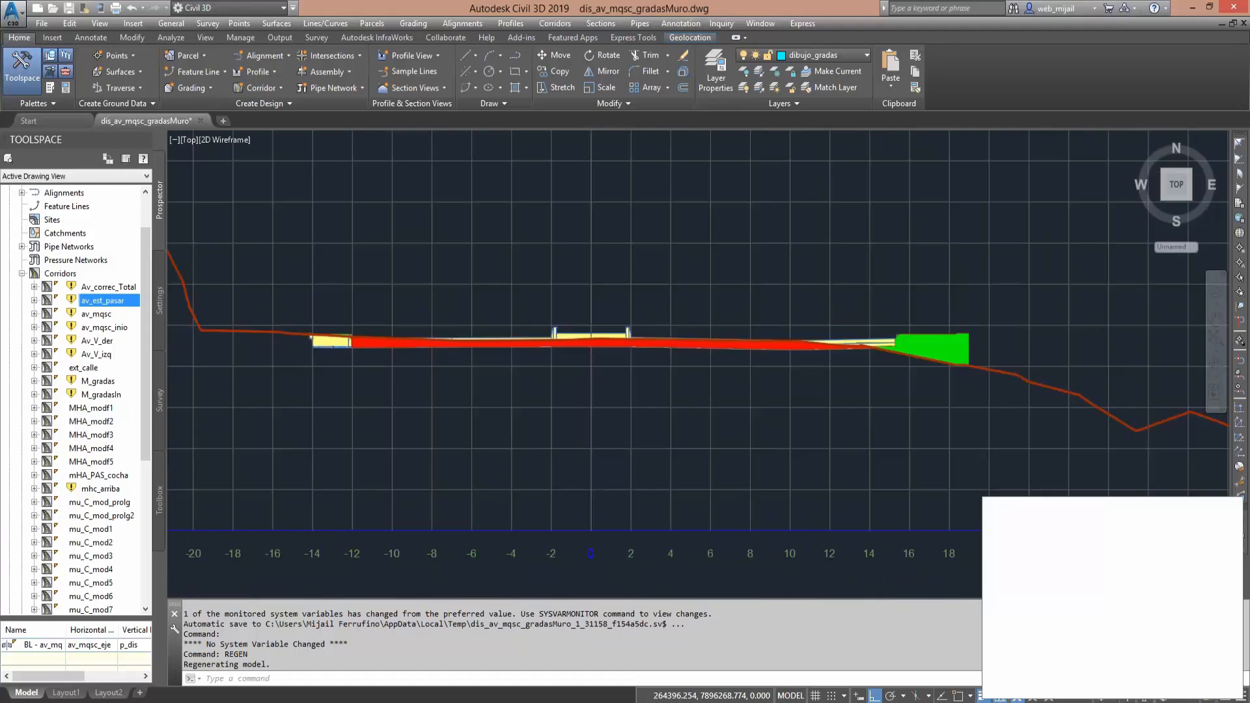
scroll(774, 364, down, 3)
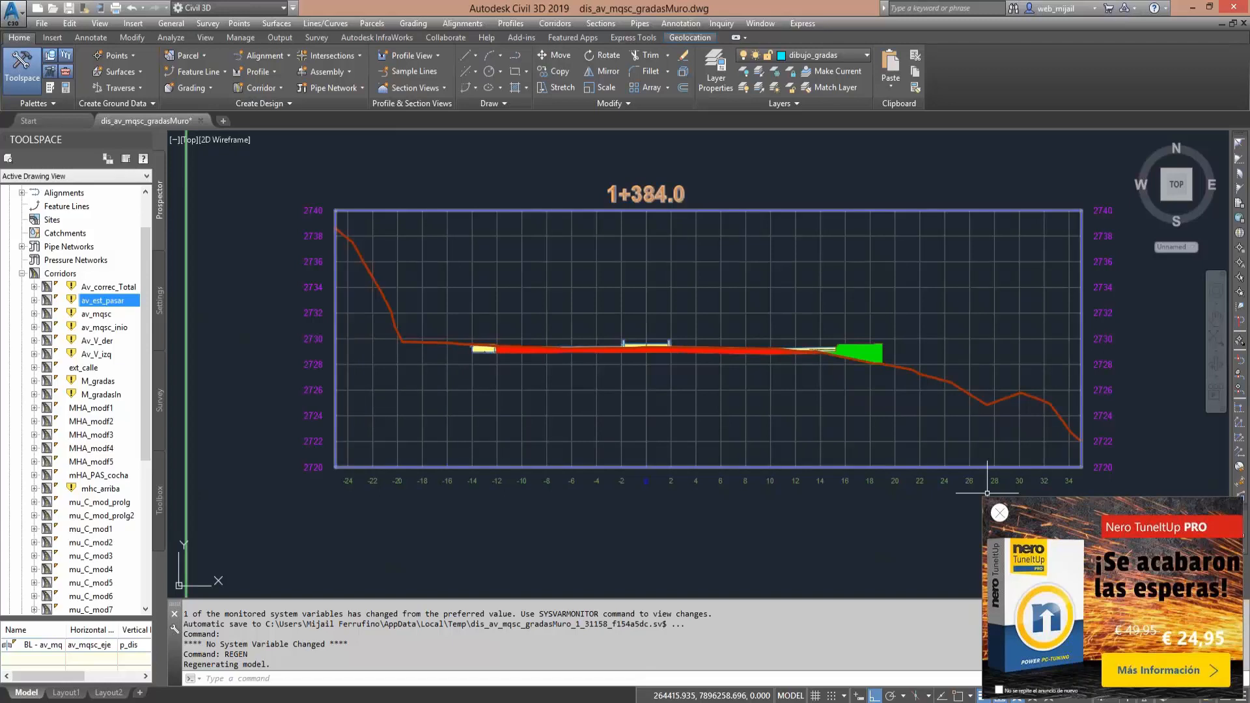
click(999, 513)
- Locate the section at station 1+386 in the section sheet layout and view its full profile
scroll(561, 424, down, 3)
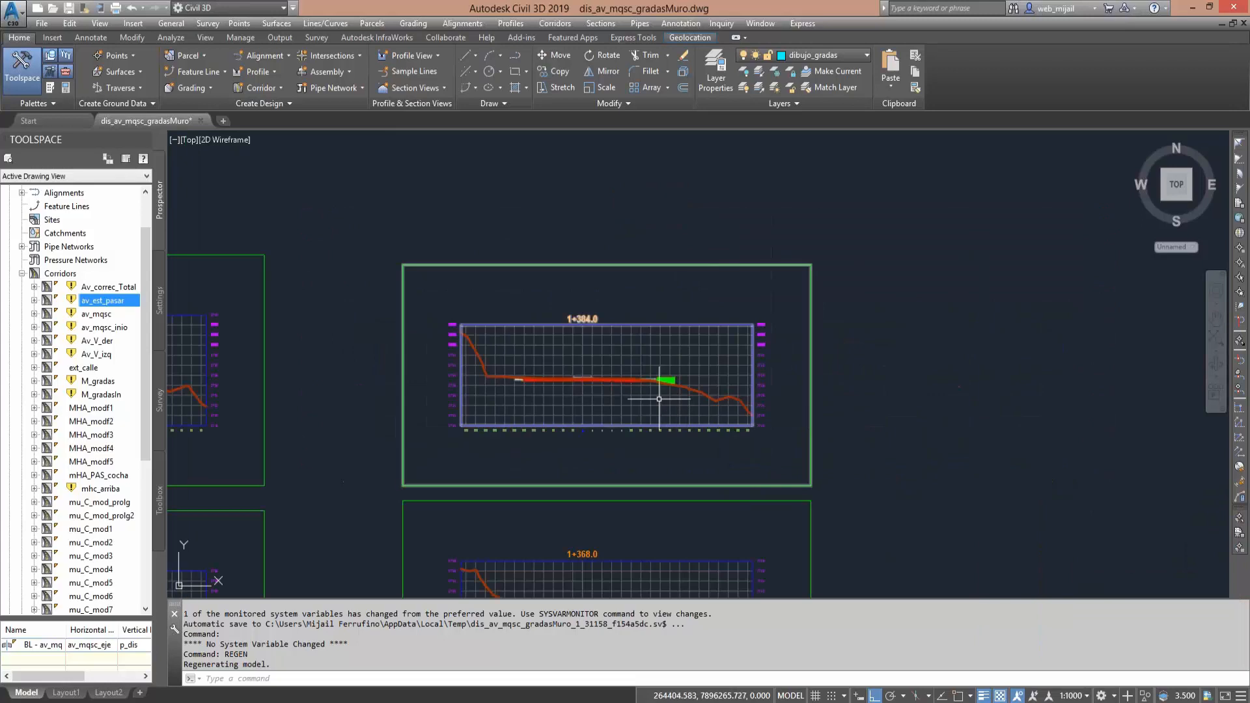
middle_drag(560, 423, 804, 342)
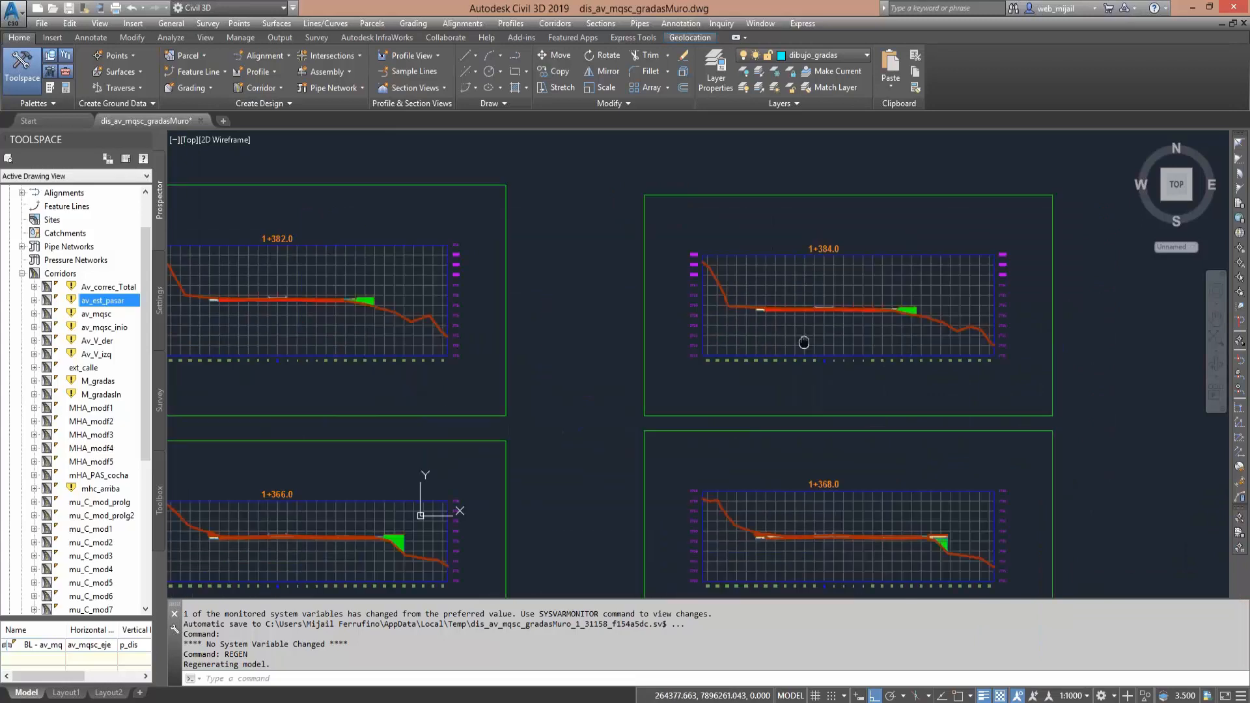
scroll(697, 328, down, 5)
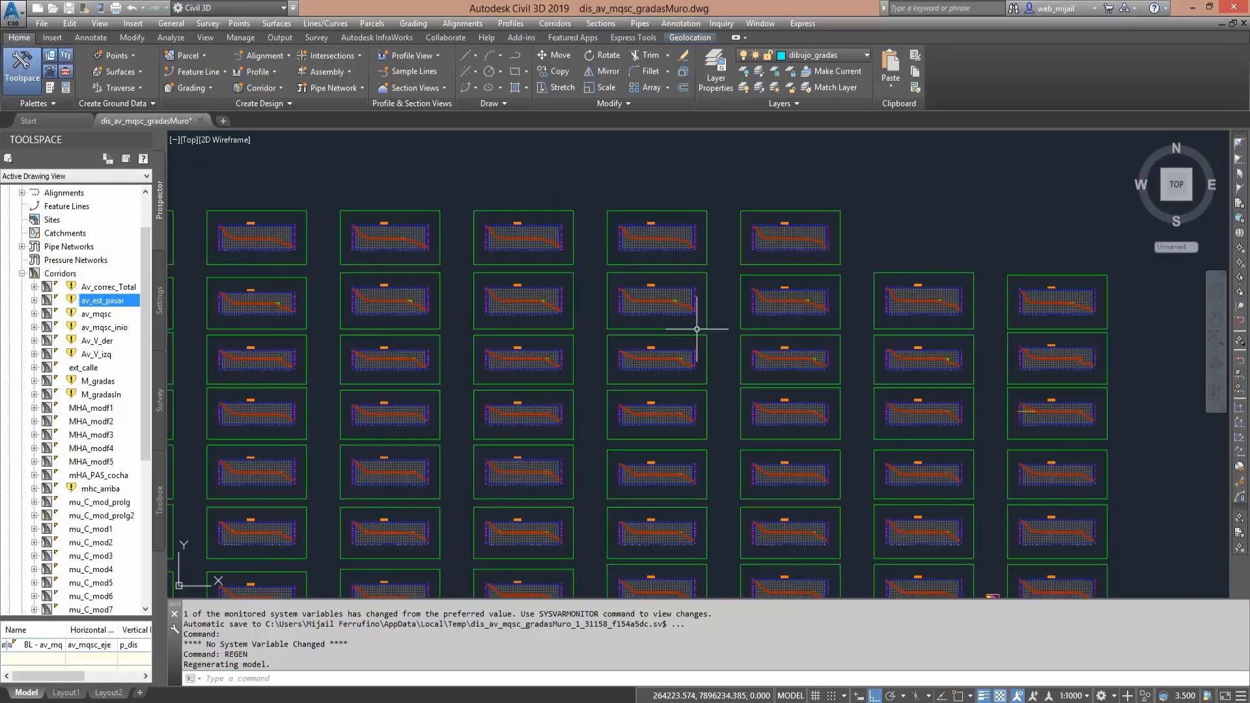
mouse_move(572, 333)
middle_down()
mouse_move(761, 273)
mouse_move(1112, 268)
middle_up()
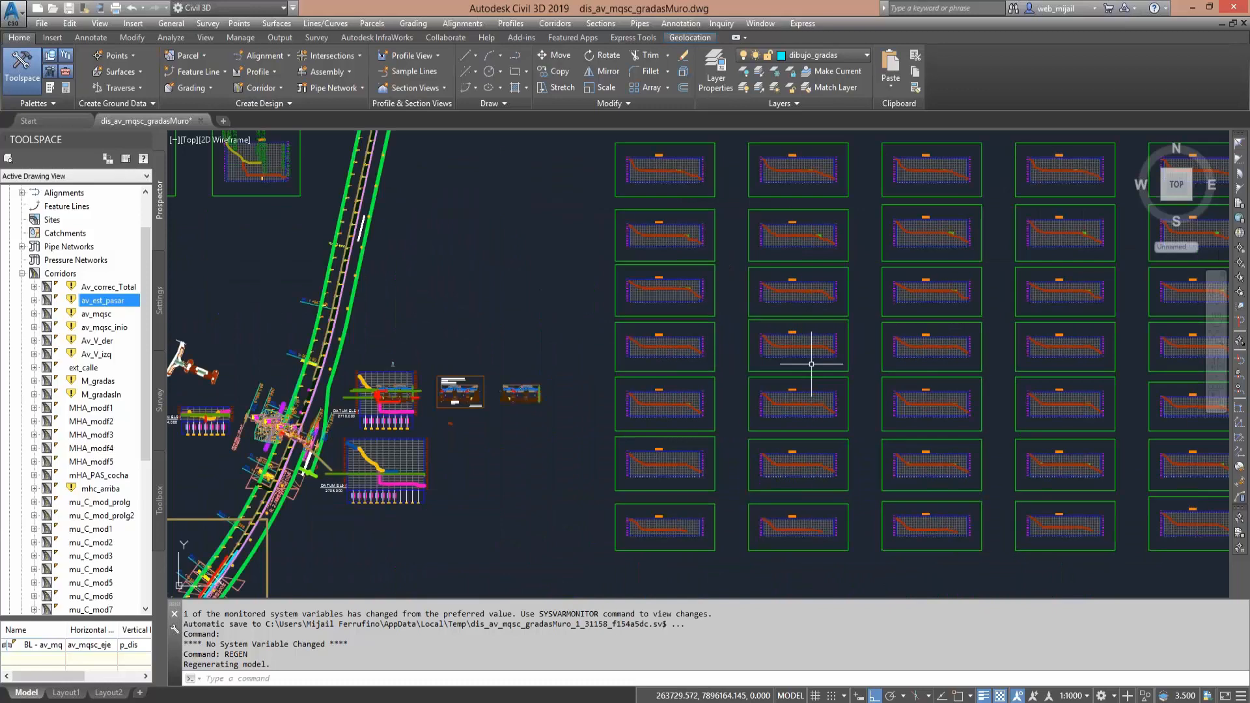
middle_drag(687, 241, 685, 370)
scroll(686, 370, up, 10)
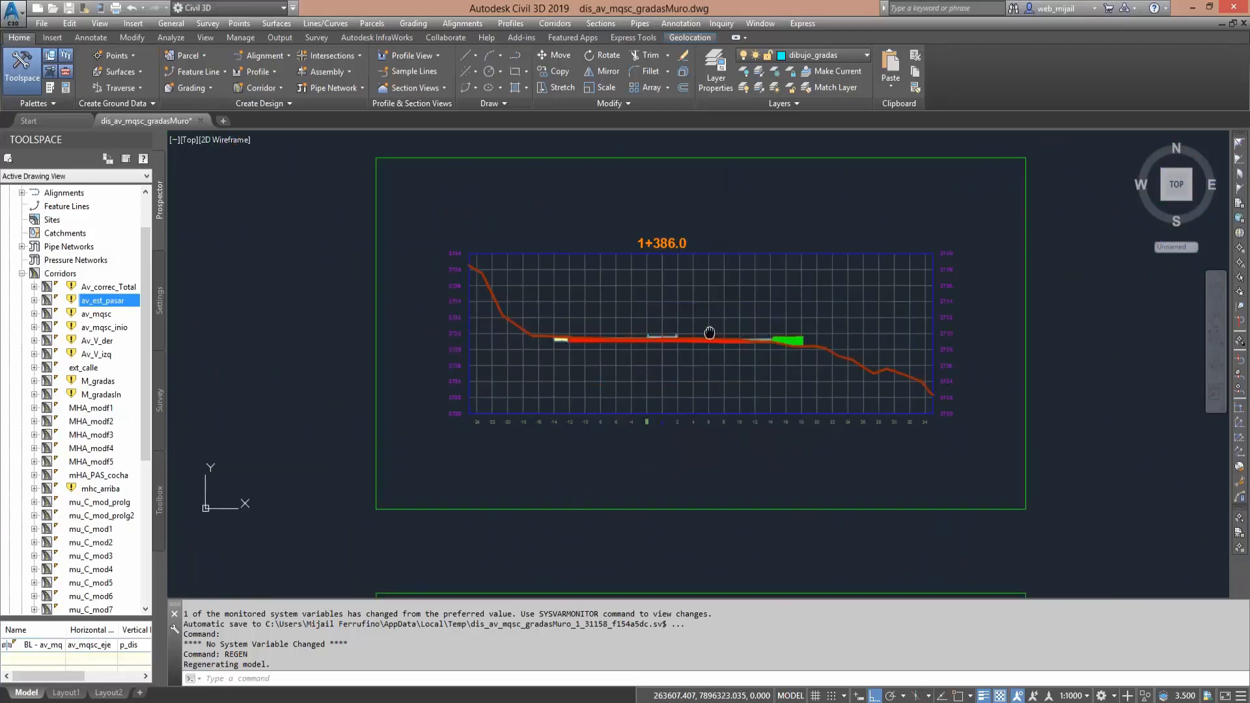